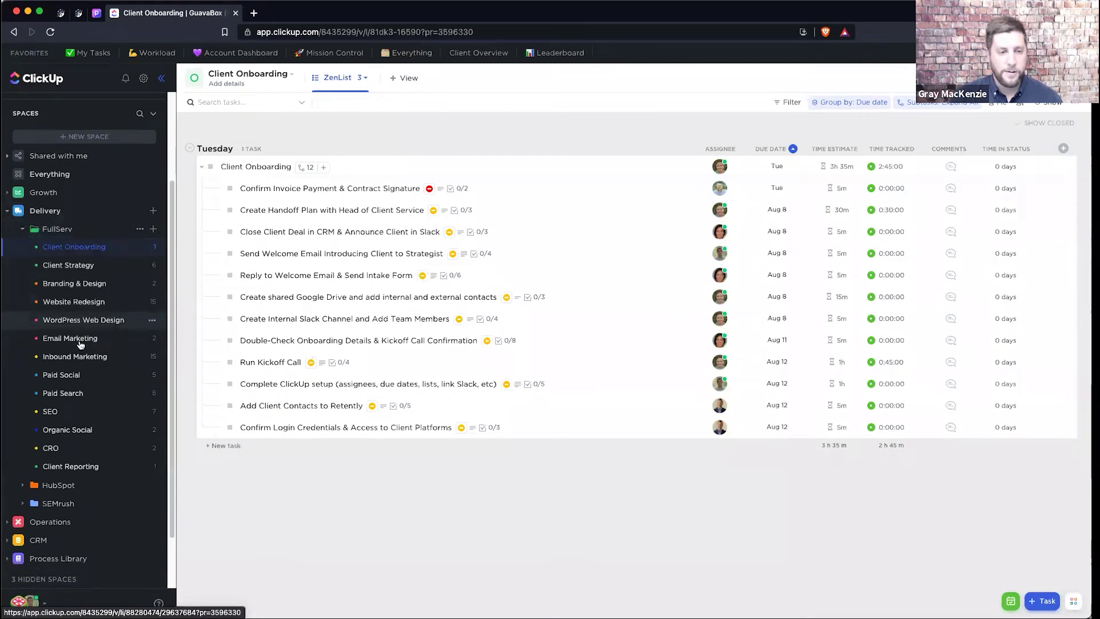
Browse the workspace's spaces by collapsing and expanding Delivery and inspecting the folders inside Operations
{"action": "scroll", "coordinate": [80, 345], "scroll_direction": "up", "scroll_amount": 4}
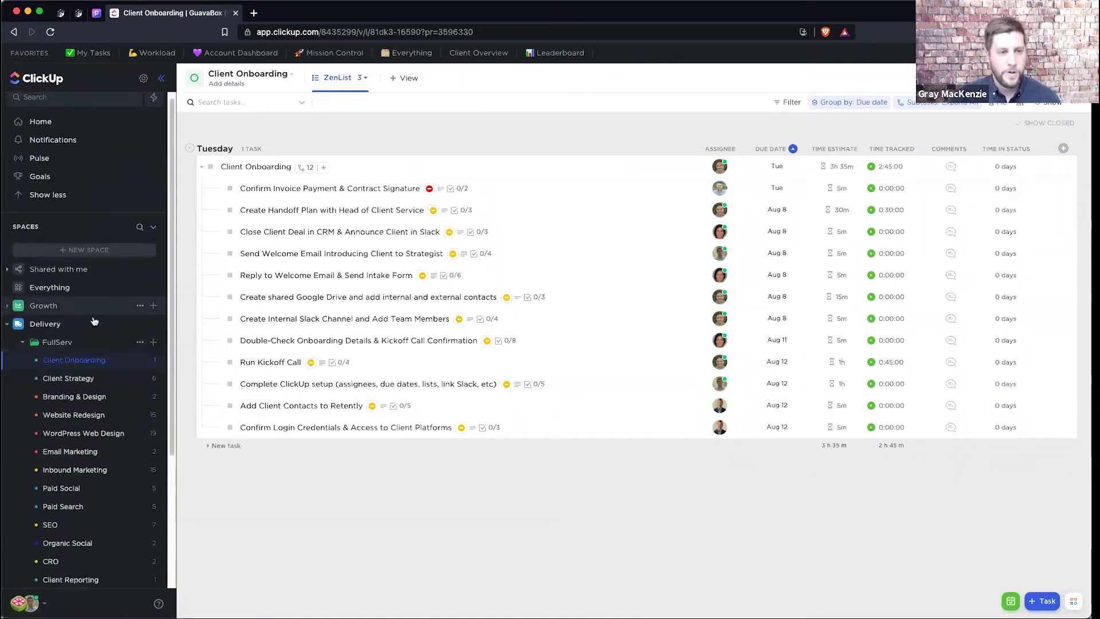
{"action": "left_click", "coordinate": [11, 327]}
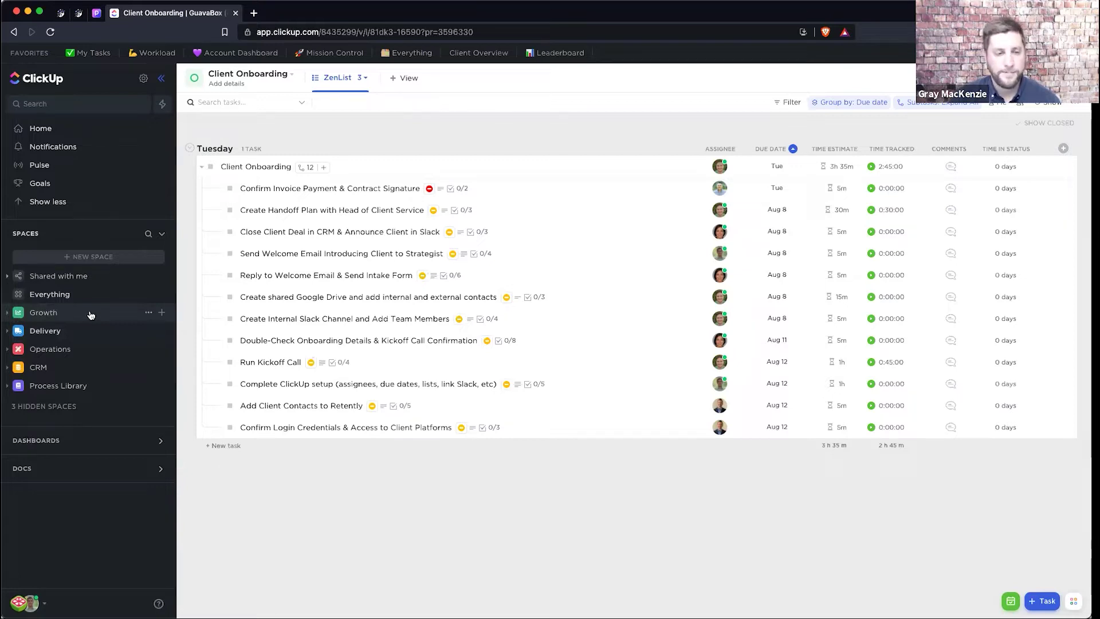
{"action": "left_click", "coordinate": [8, 331]}
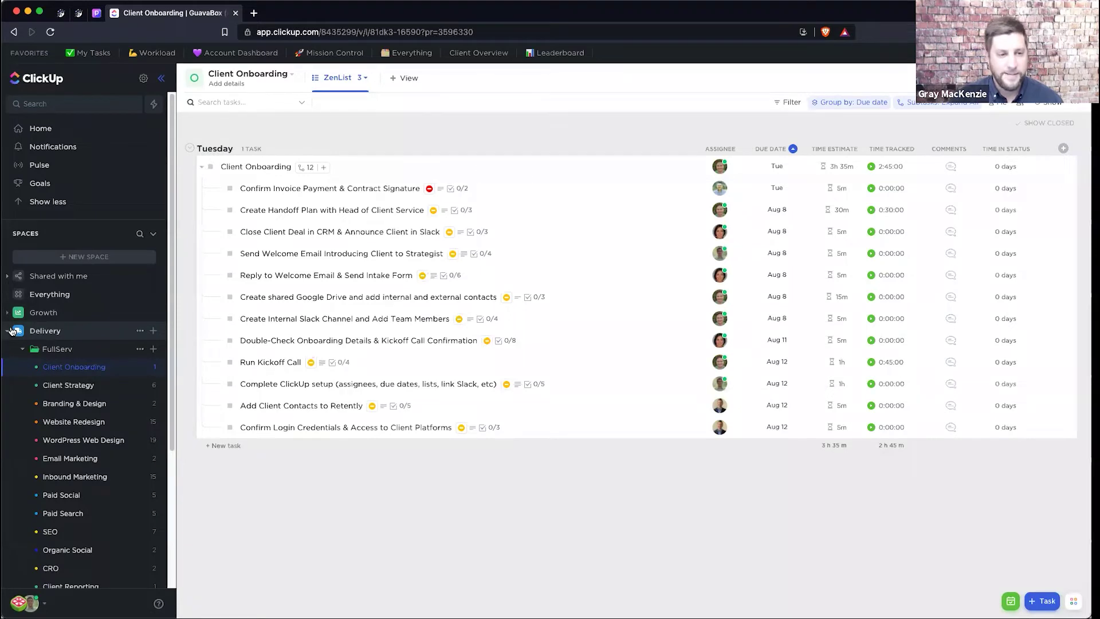
{"action": "left_click", "coordinate": [9, 331]}
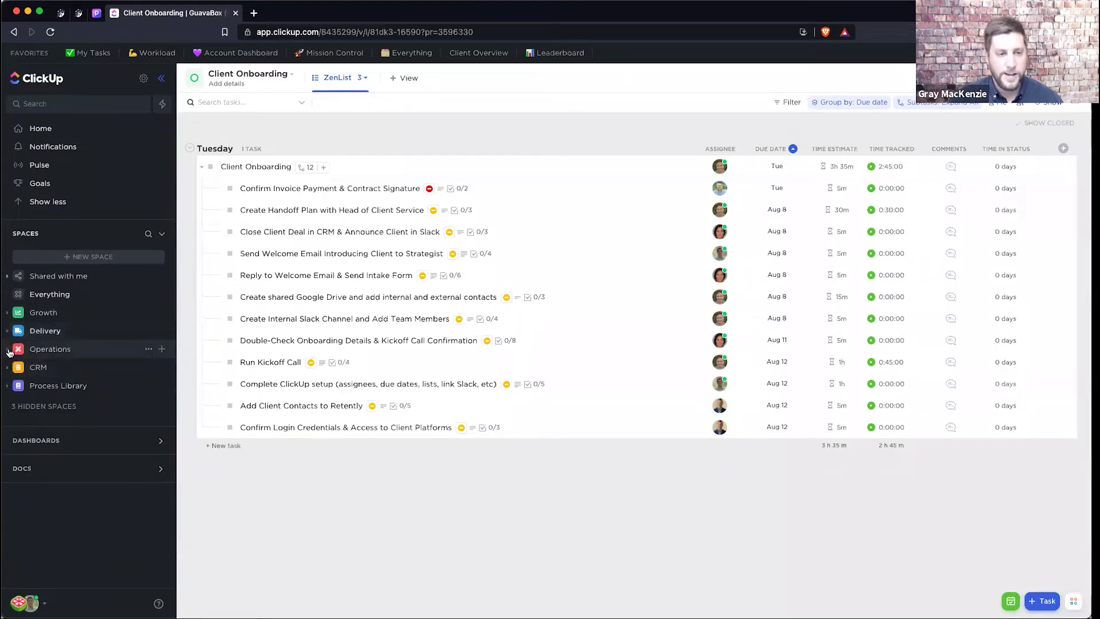
{"action": "left_click", "coordinate": [9, 349]}
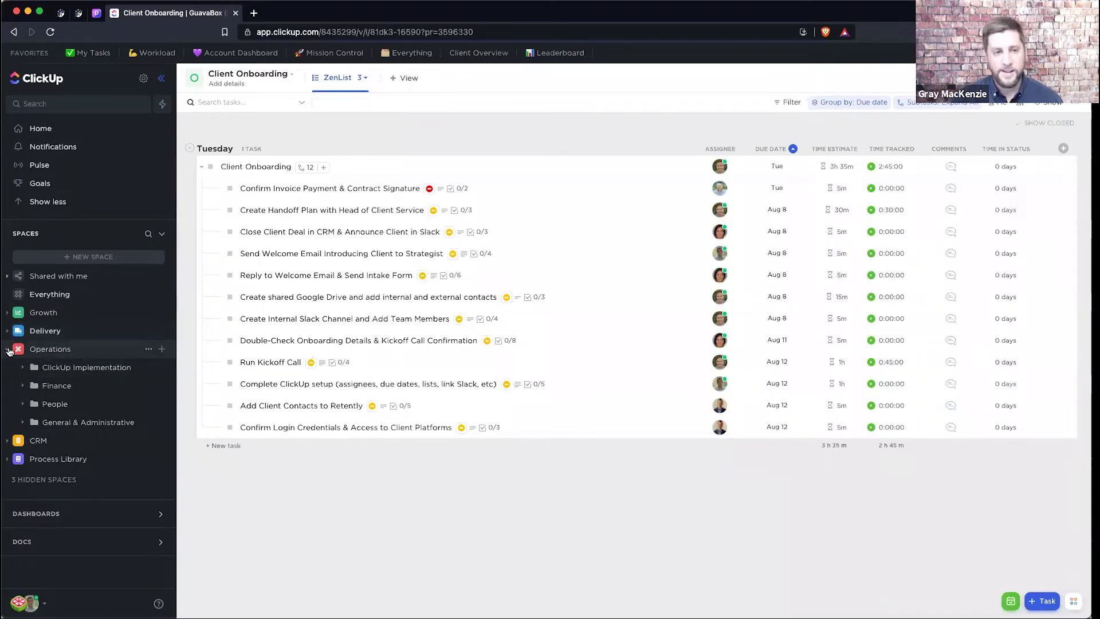
{"action": "left_click", "coordinate": [9, 350]}
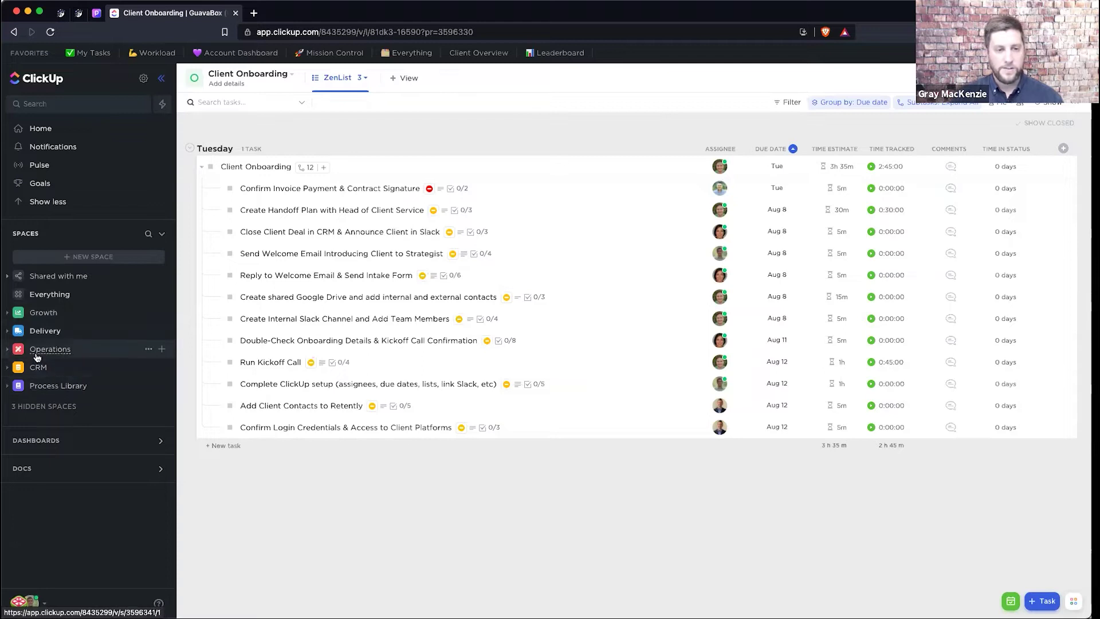
Expand the Delivery space and its FullServ folder to examine the client service lists
{"action": "left_click", "coordinate": [9, 334]}
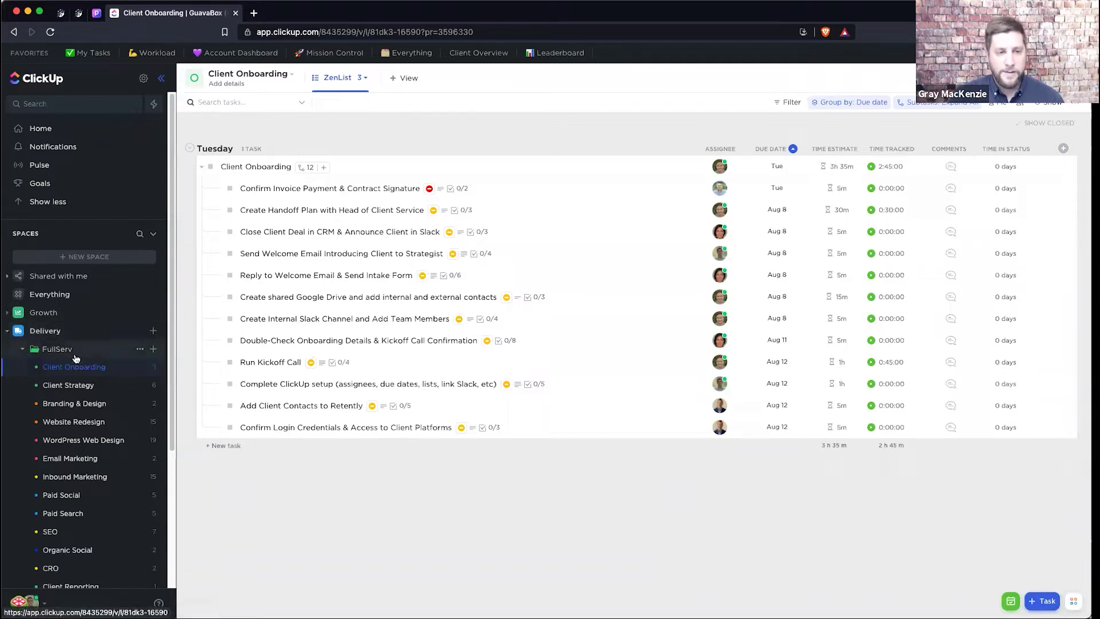
{"action": "left_click", "coordinate": [23, 352]}
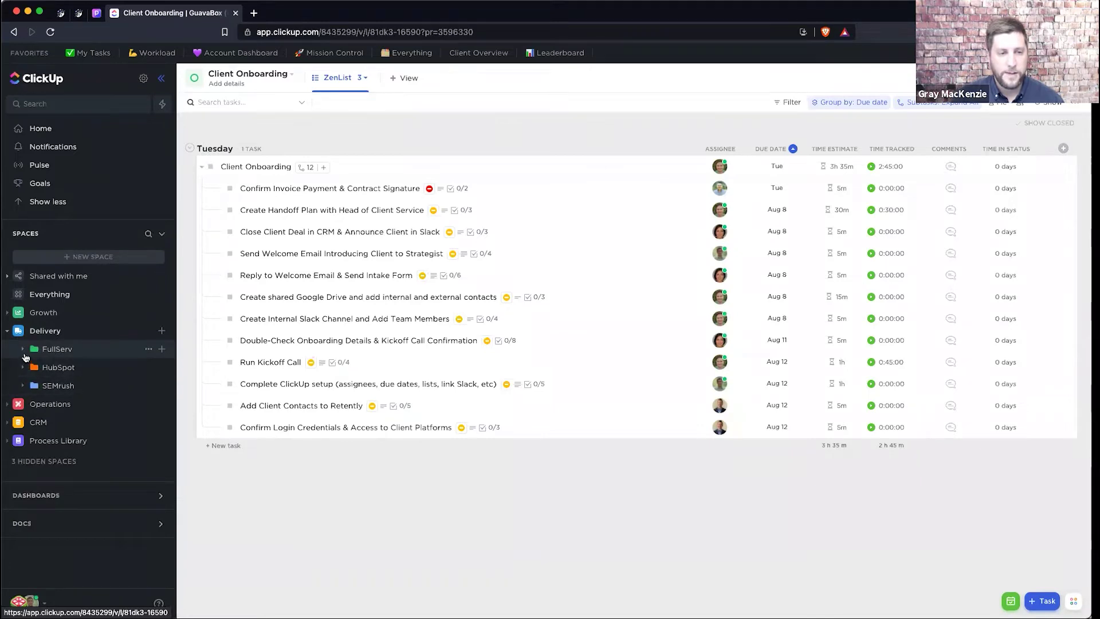
{"action": "left_click", "coordinate": [24, 351]}
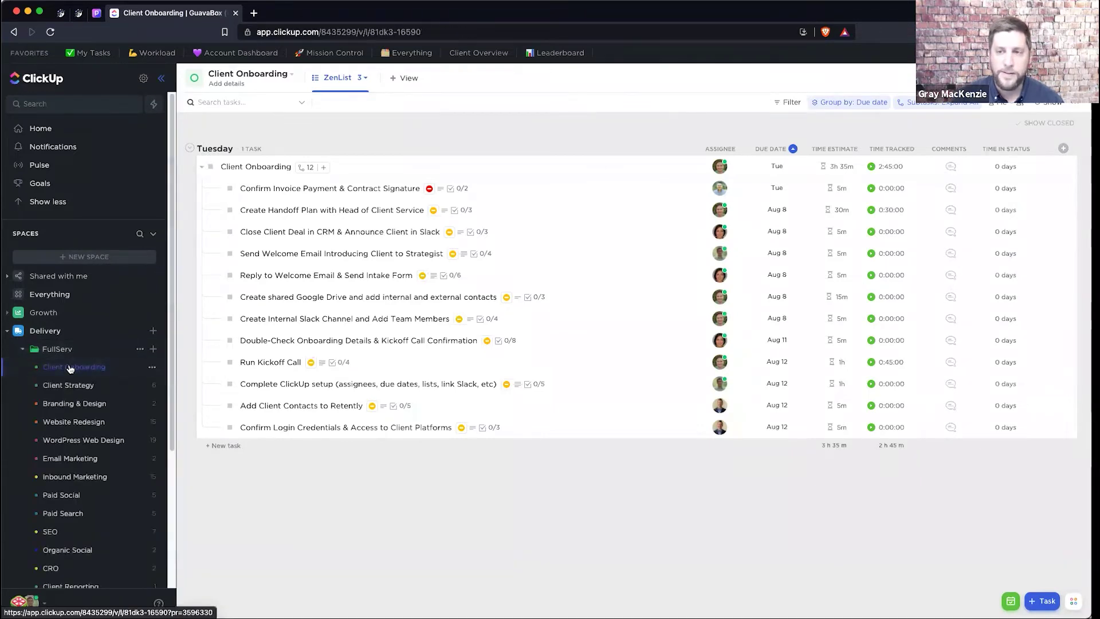
{"action": "scroll", "coordinate": [69, 368], "scroll_direction": "down", "scroll_amount": 4}
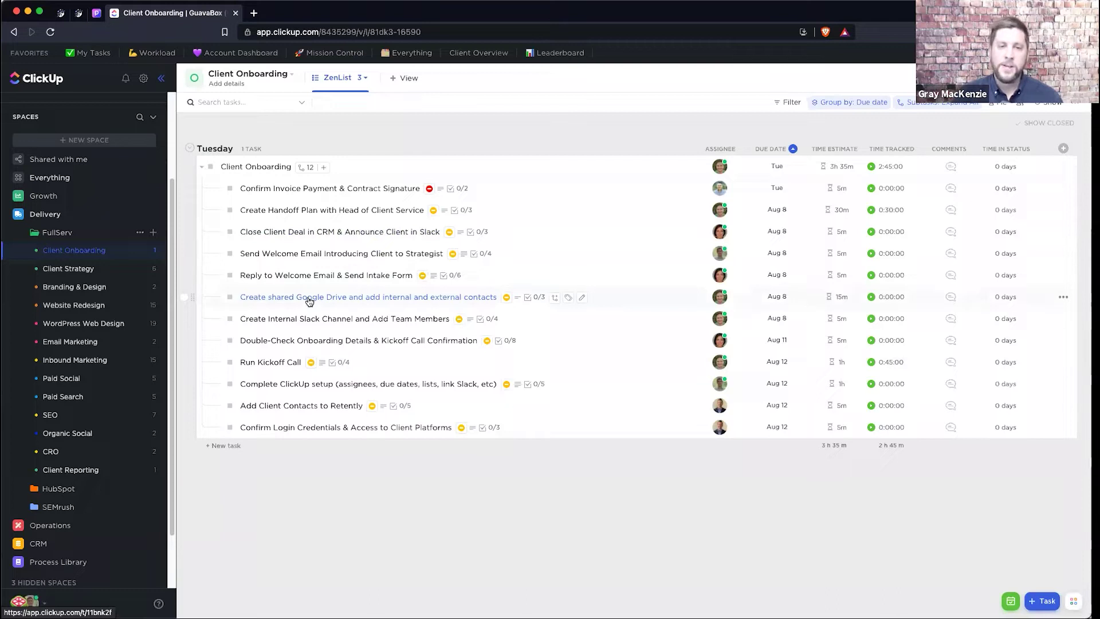
Review the full description and checklist of the Reply to Welcome Email & Send Intake Form task, then close it
{"action": "left_click", "coordinate": [311, 276]}
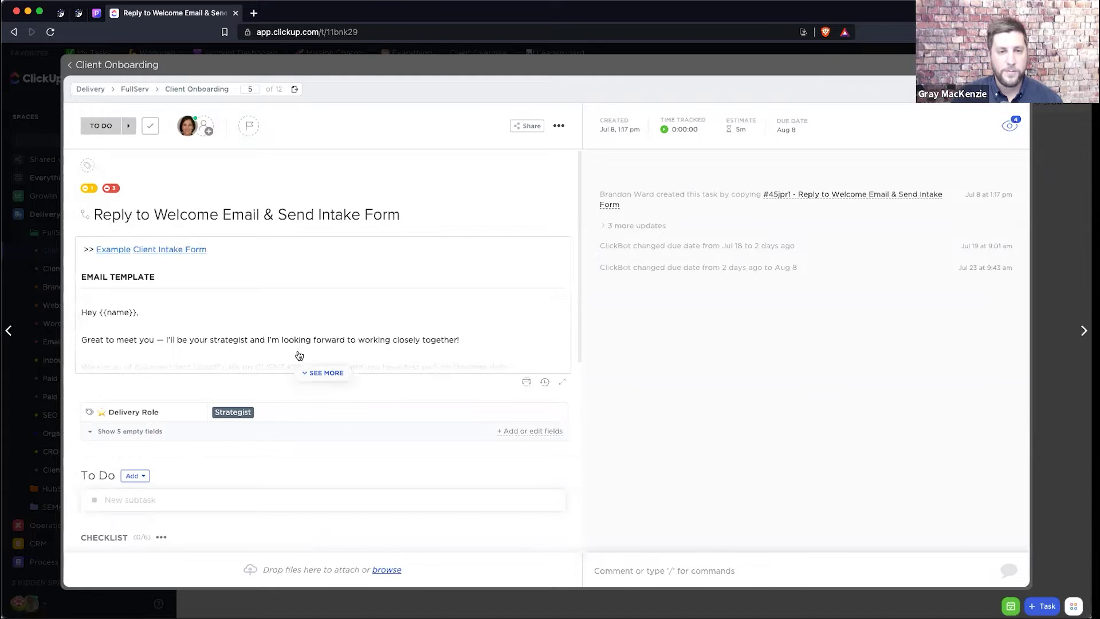
{"action": "left_click", "coordinate": [300, 372]}
{"action": "scroll", "coordinate": [174, 318], "scroll_direction": "down", "scroll_amount": 10}
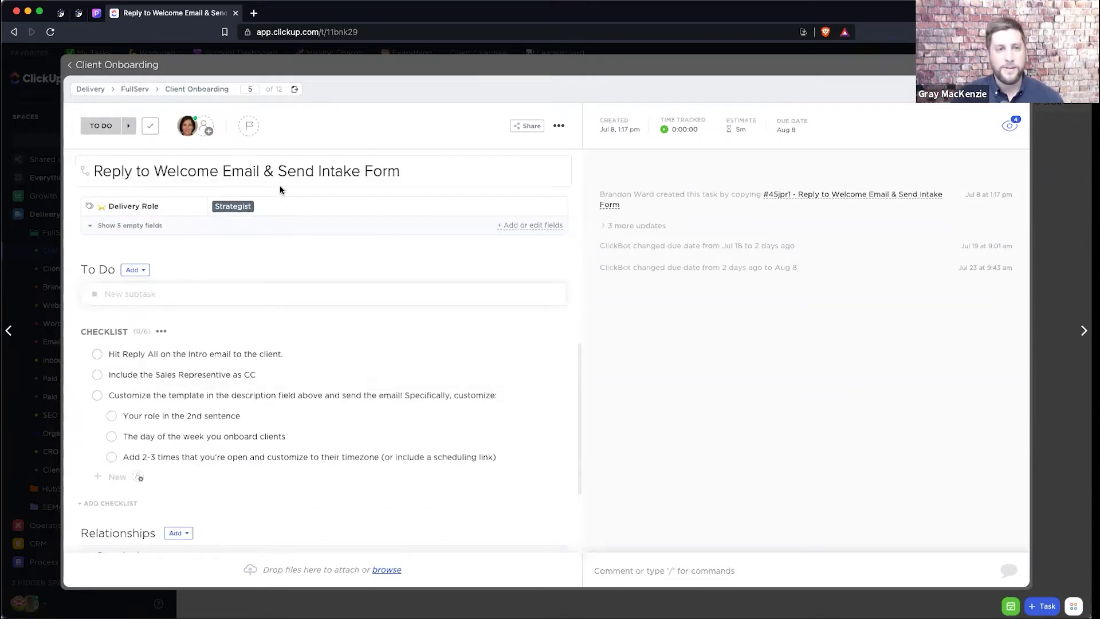
{"action": "left_click", "coordinate": [302, 50]}
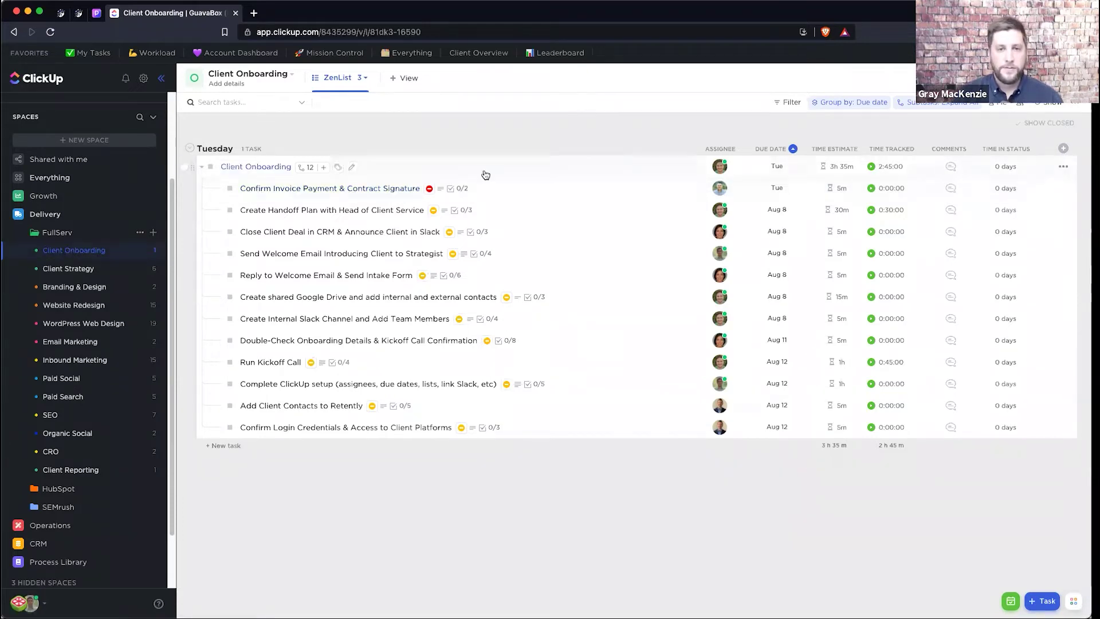
Log 10m of tracked time manually on the Confirm Invoice Payment & Contract Signature task and close the task
{"action": "left_click", "coordinate": [339, 187]}
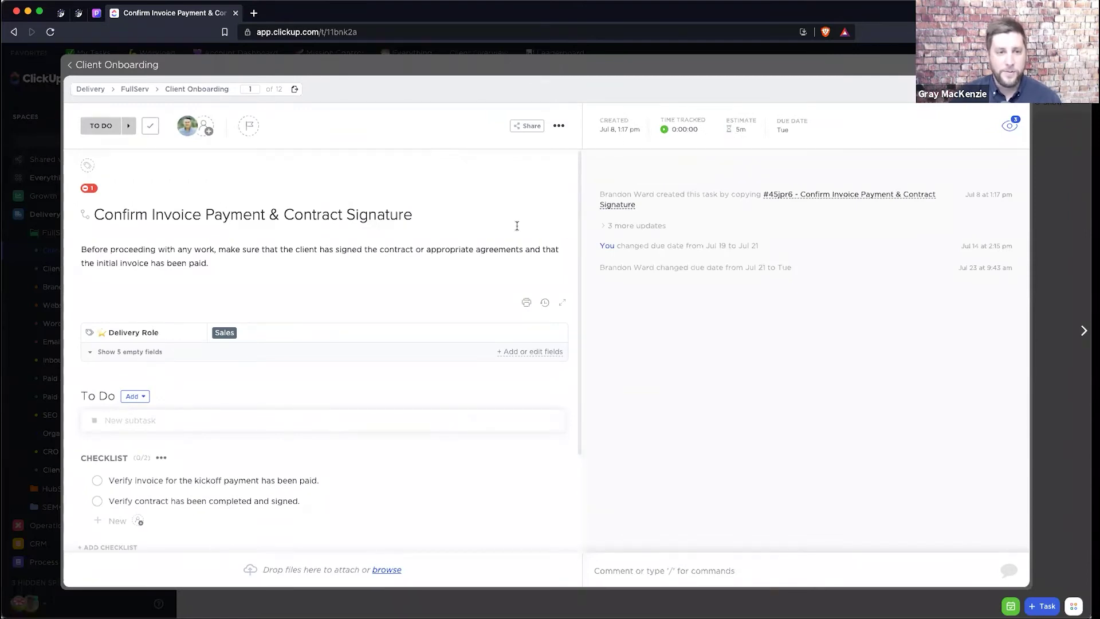
{"action": "scroll", "coordinate": [510, 229], "scroll_direction": "down", "scroll_amount": 3}
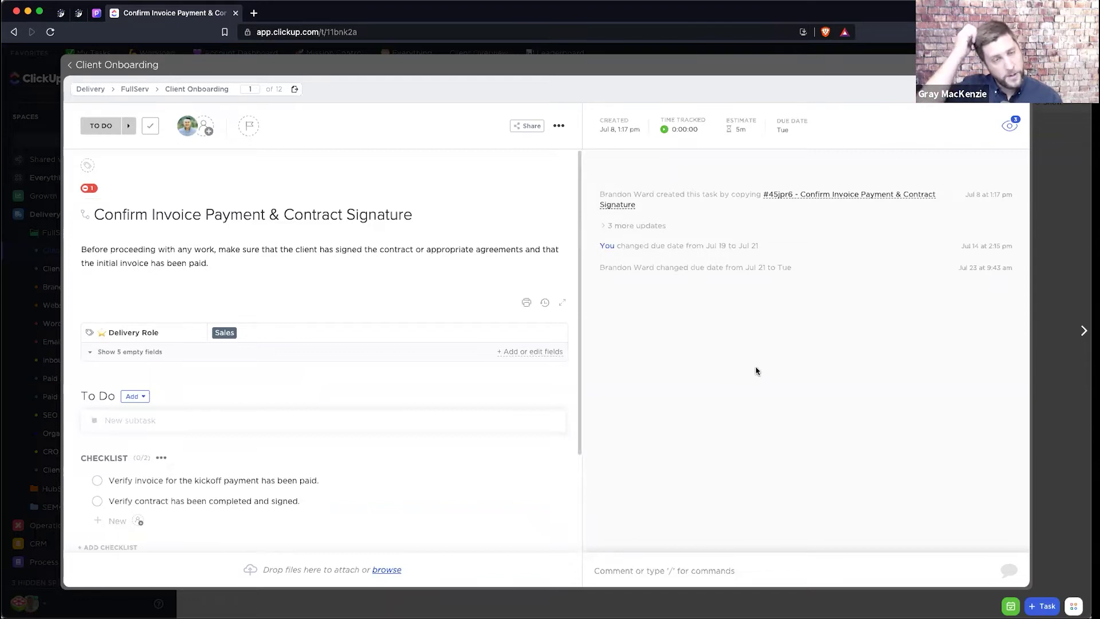
{"action": "left_click", "coordinate": [692, 133]}
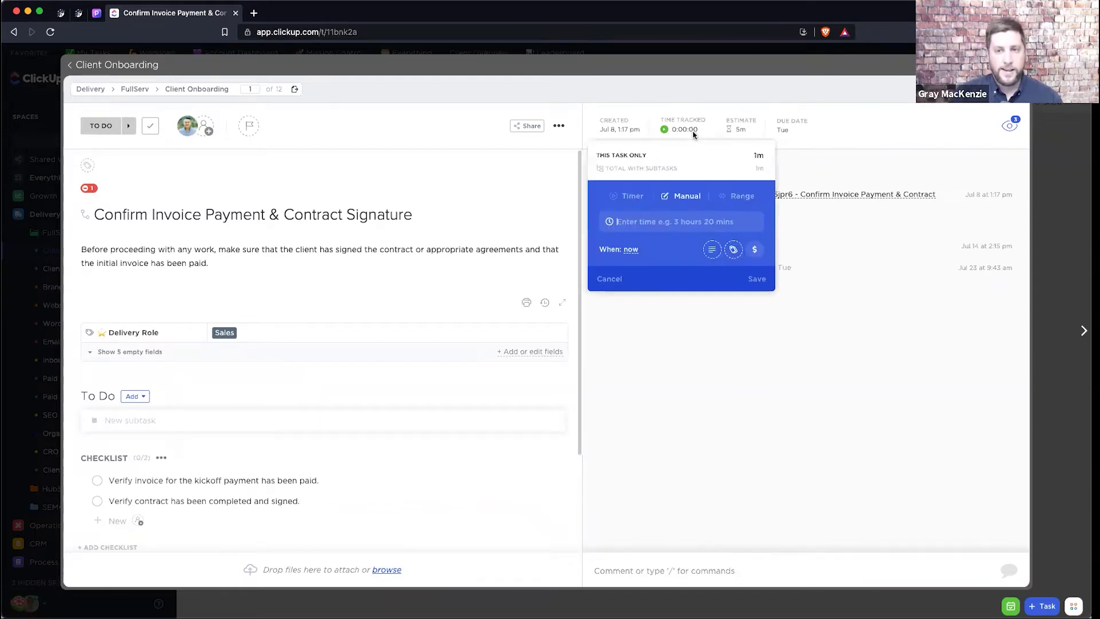
{"action": "type", "text": "10m"}
{"action": "key", "text": "Return"}
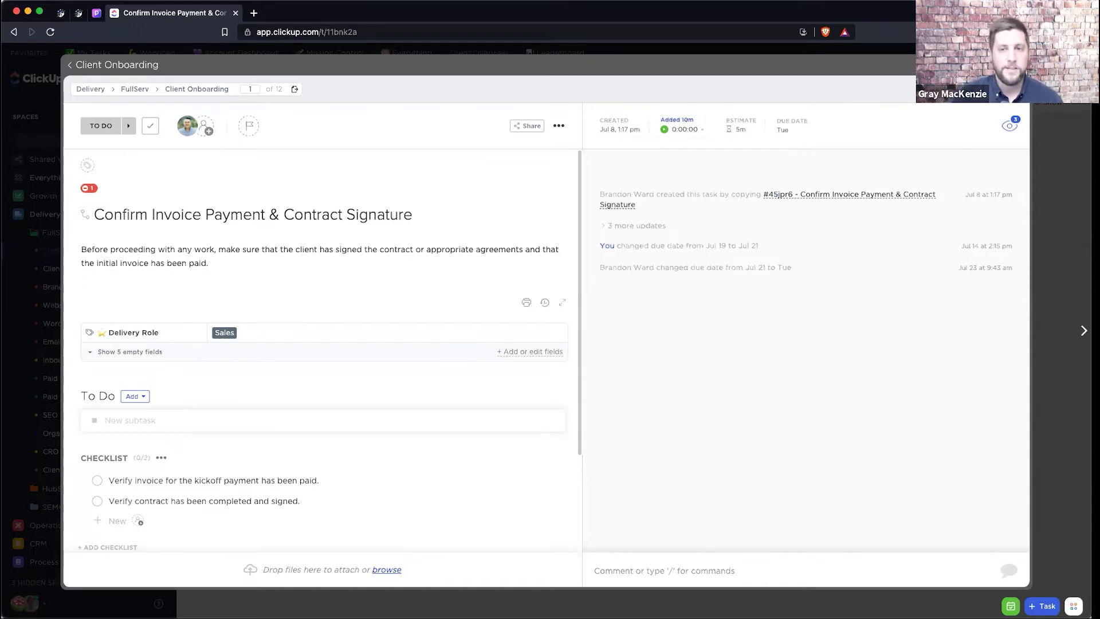
{"action": "key", "text": "Escape"}
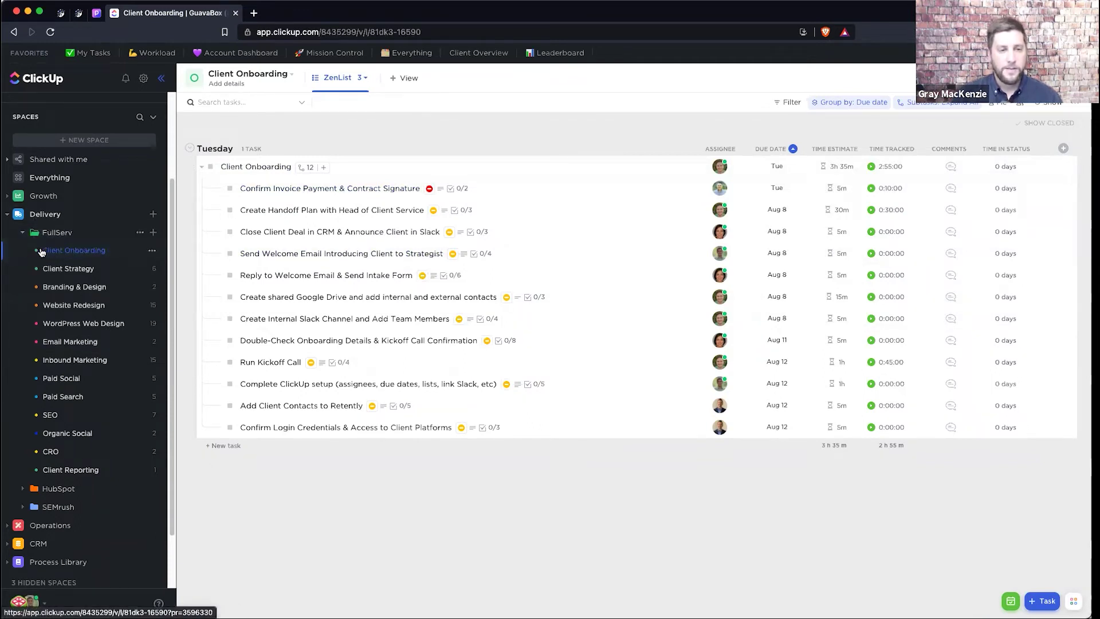
Open the FullServ folder and display its tasks in the ZenList view
{"action": "left_click", "coordinate": [58, 234]}
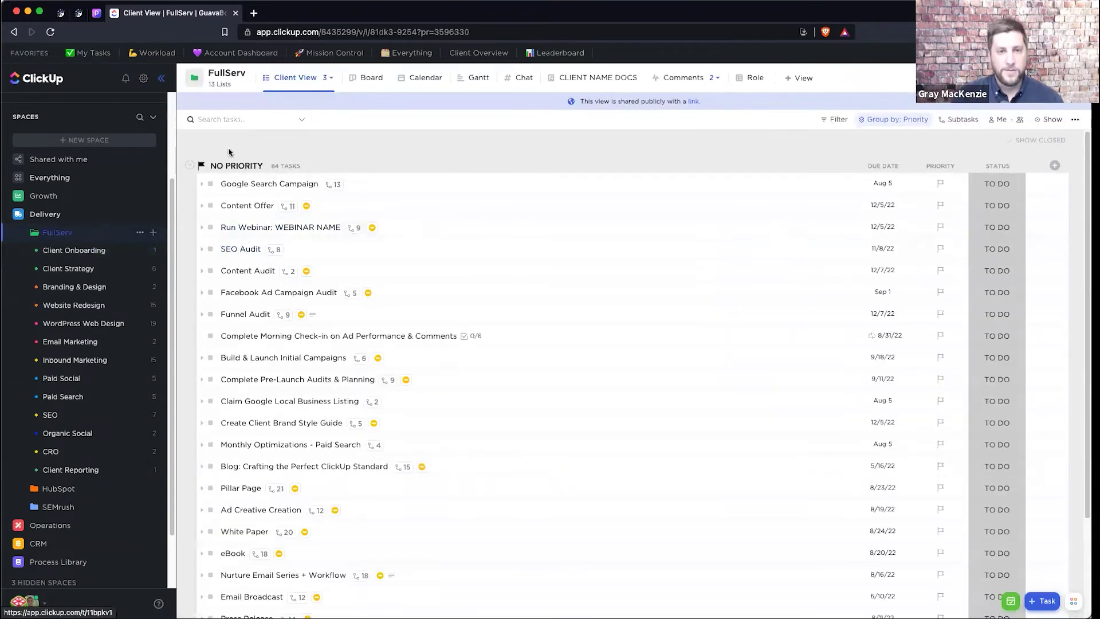
{"action": "left_click", "coordinate": [324, 77]}
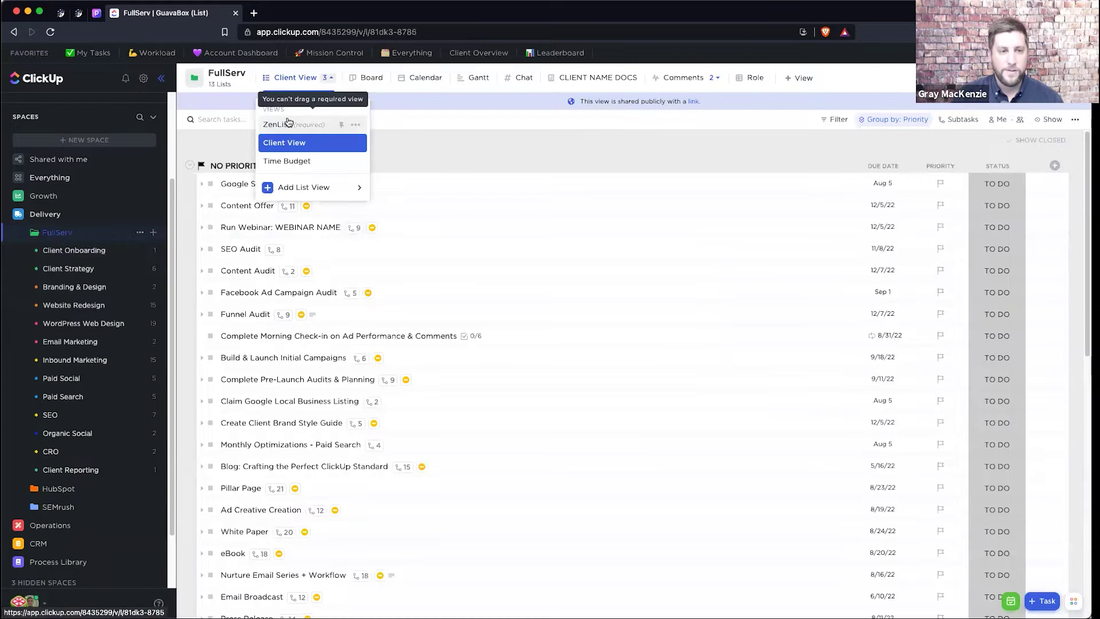
{"action": "left_click", "coordinate": [289, 121]}
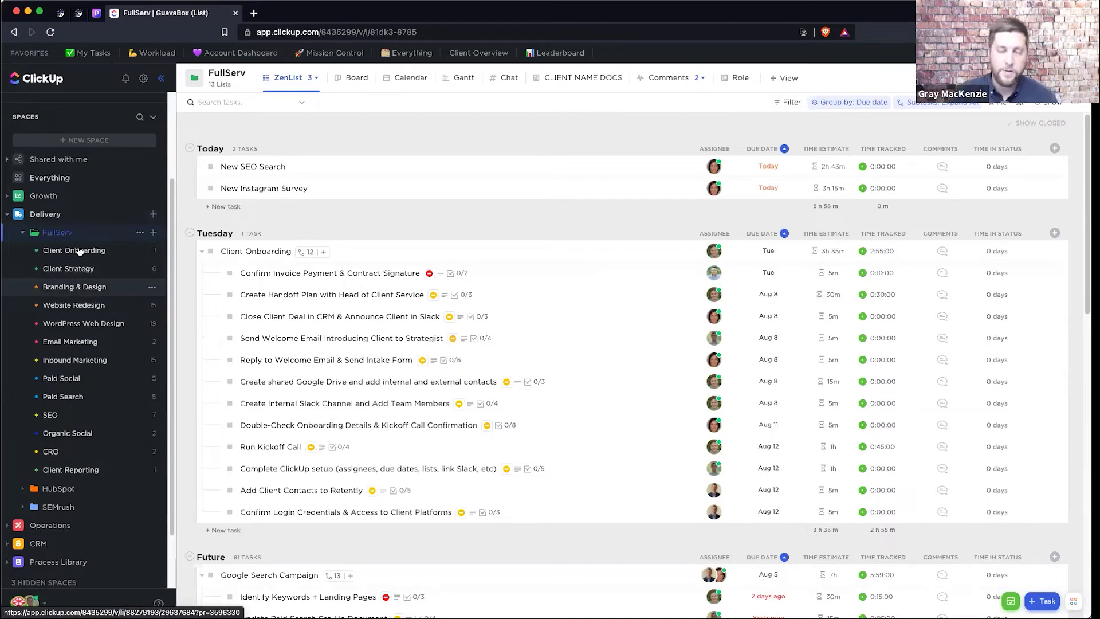
Switch to the Pitch presentation, advance to the "Powerful Views for Each Role" slide, and return to ClickUp
{"action": "left_click", "coordinate": [99, 10]}
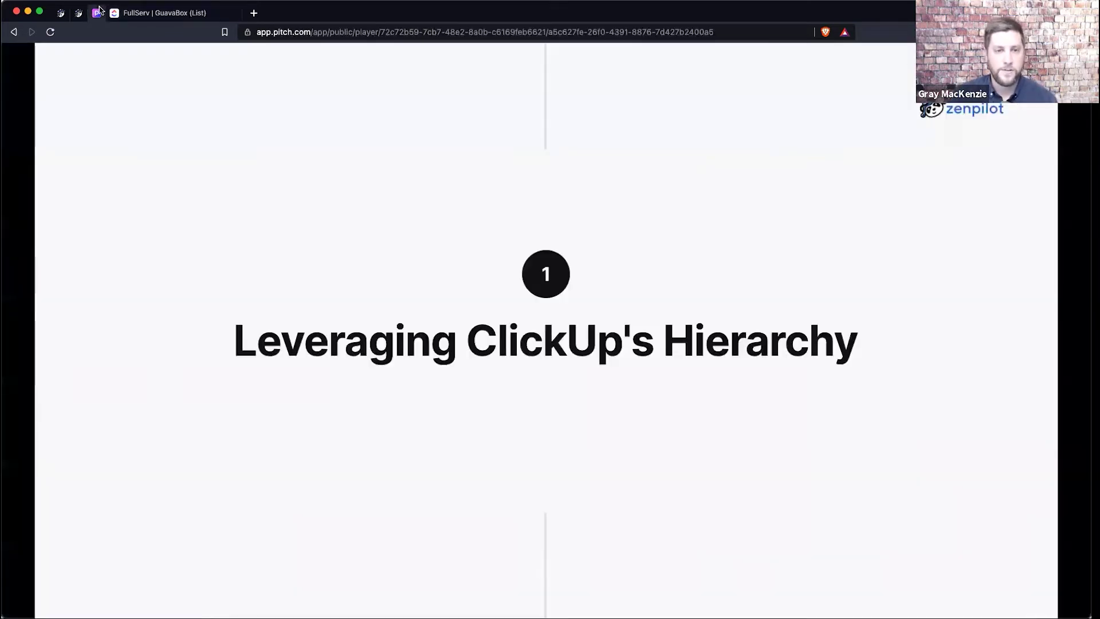
{"action": "key", "text": "Right"}
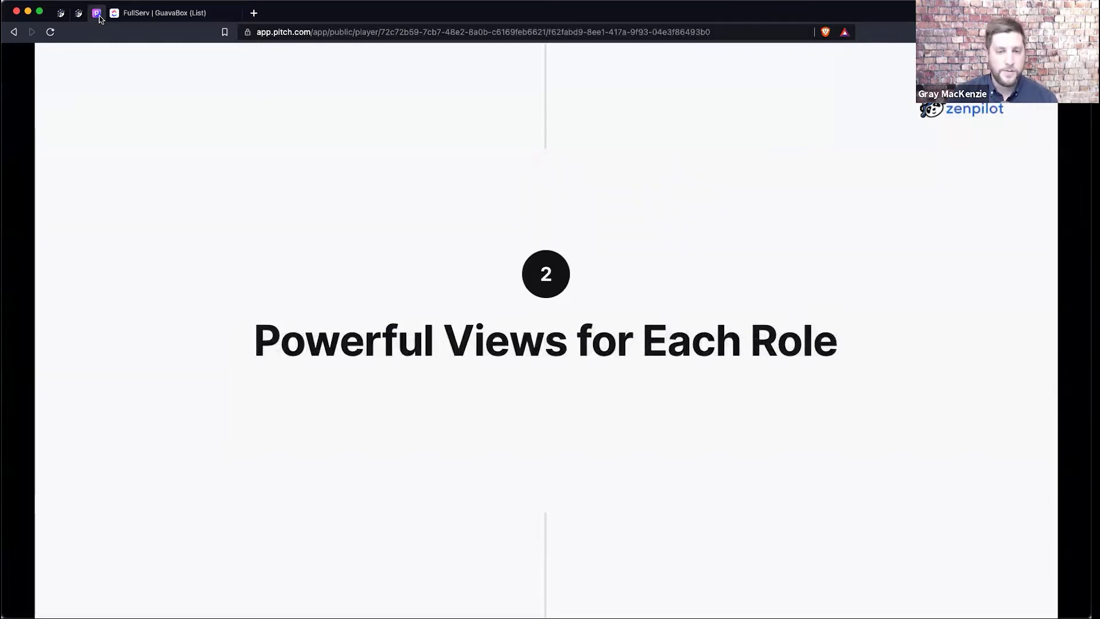
{"action": "left_click", "coordinate": [153, 13]}
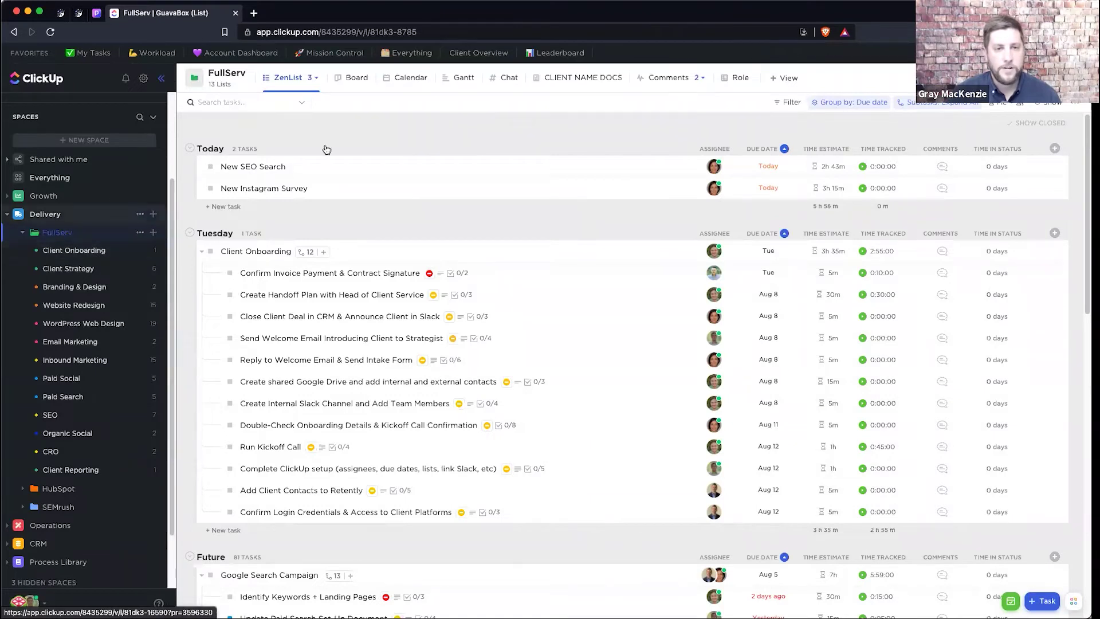
Show the FullServ folder in the Board view and filter its tasks to Assignee is Me
{"action": "left_click", "coordinate": [351, 81]}
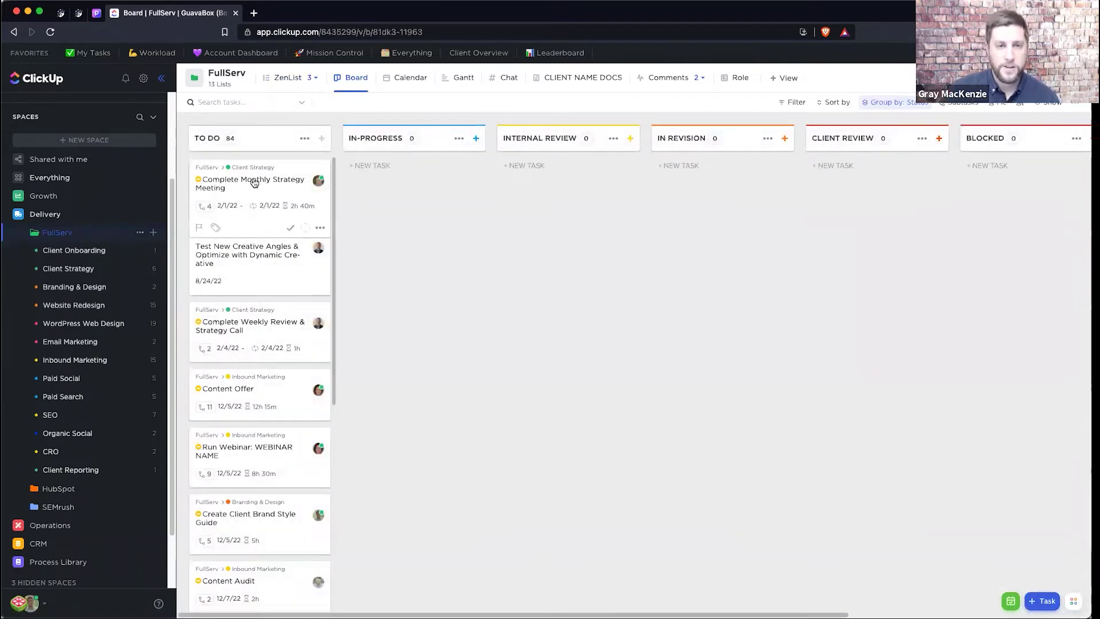
{"action": "left_click", "coordinate": [792, 102]}
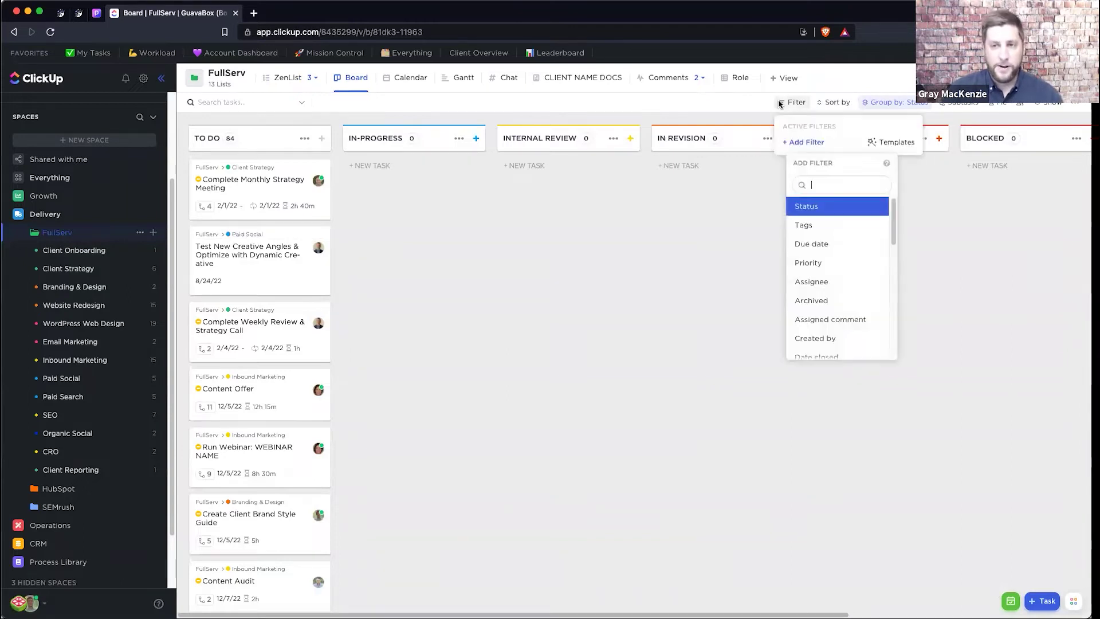
{"action": "left_click", "coordinate": [821, 283]}
{"action": "left_click", "coordinate": [926, 148]}
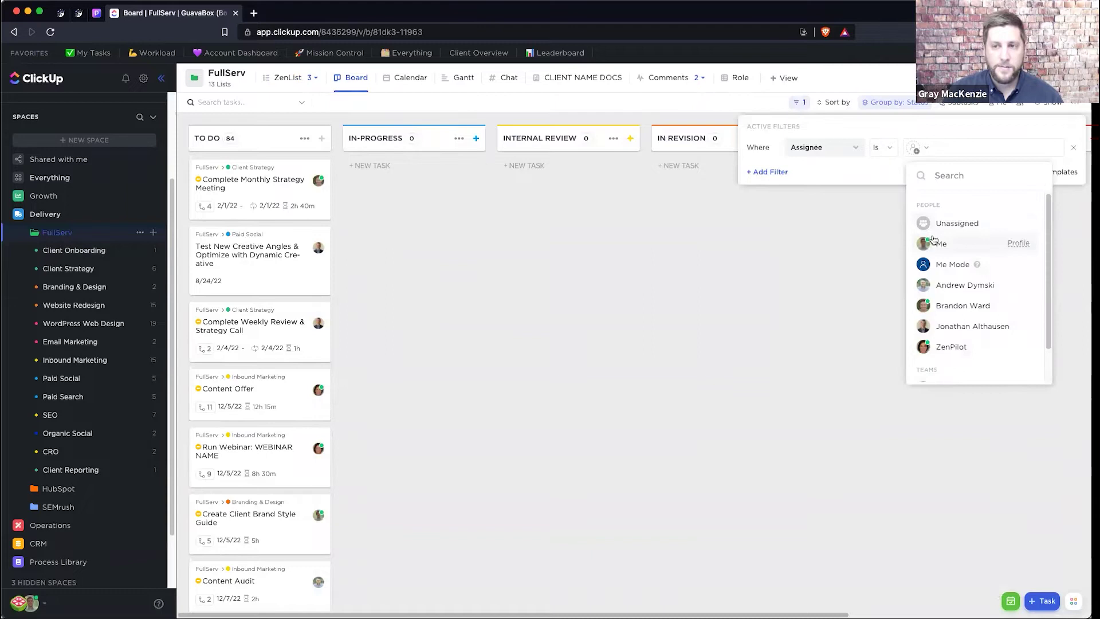
{"action": "left_click", "coordinate": [931, 240]}
{"action": "left_click", "coordinate": [870, 209]}
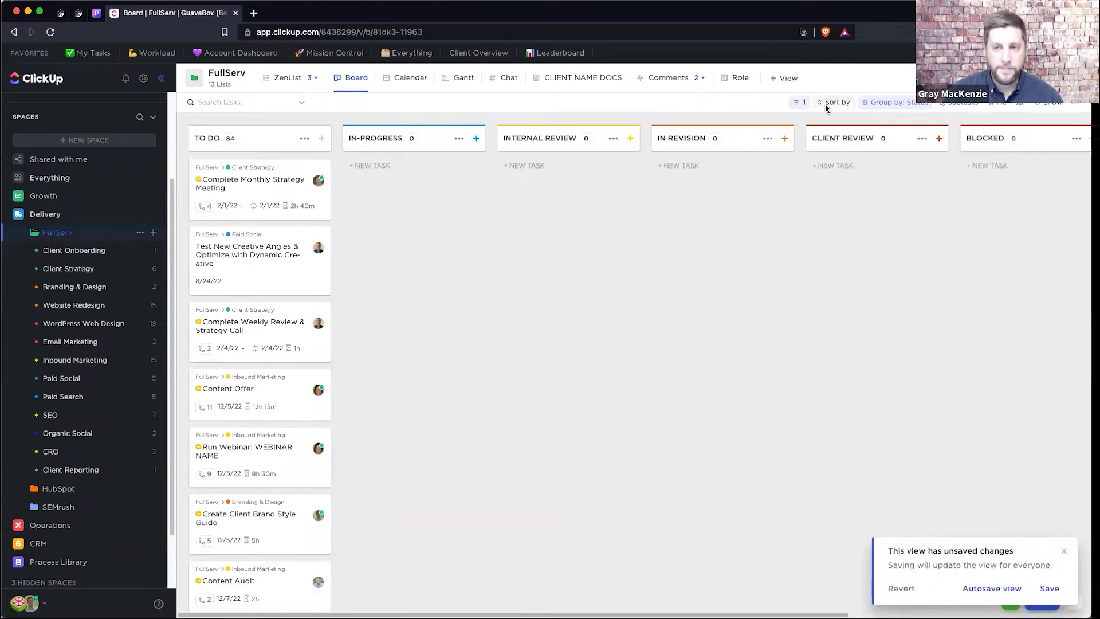
Examine the Board view's grouping choices and card display settings without changing them
{"action": "left_click", "coordinate": [906, 104]}
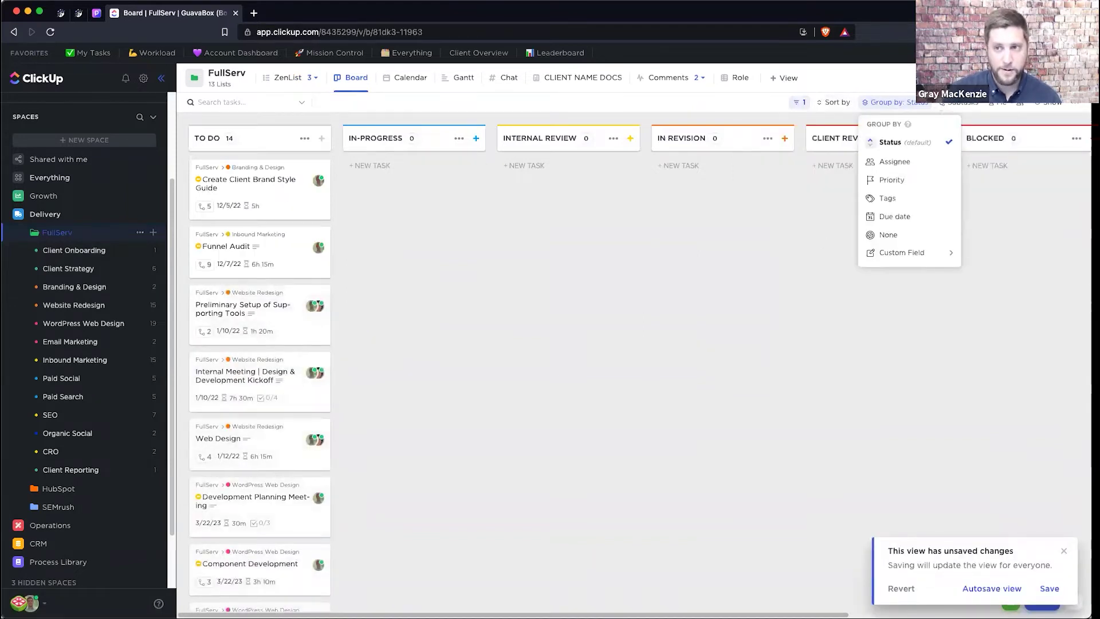
{"action": "left_click", "coordinate": [1050, 102]}
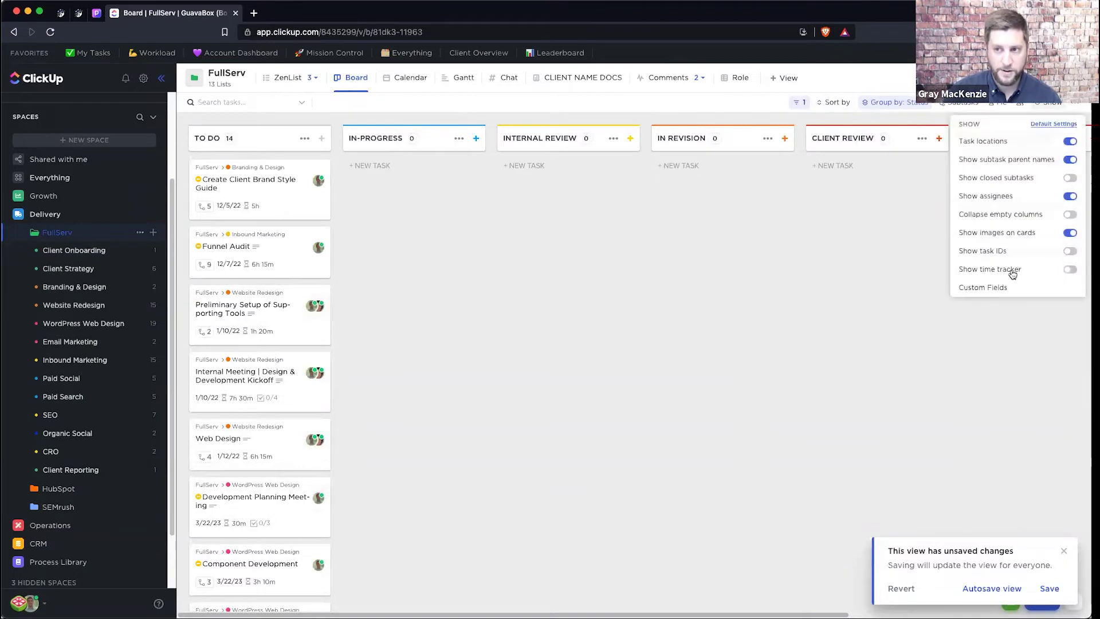
{"action": "left_click", "coordinate": [617, 279]}
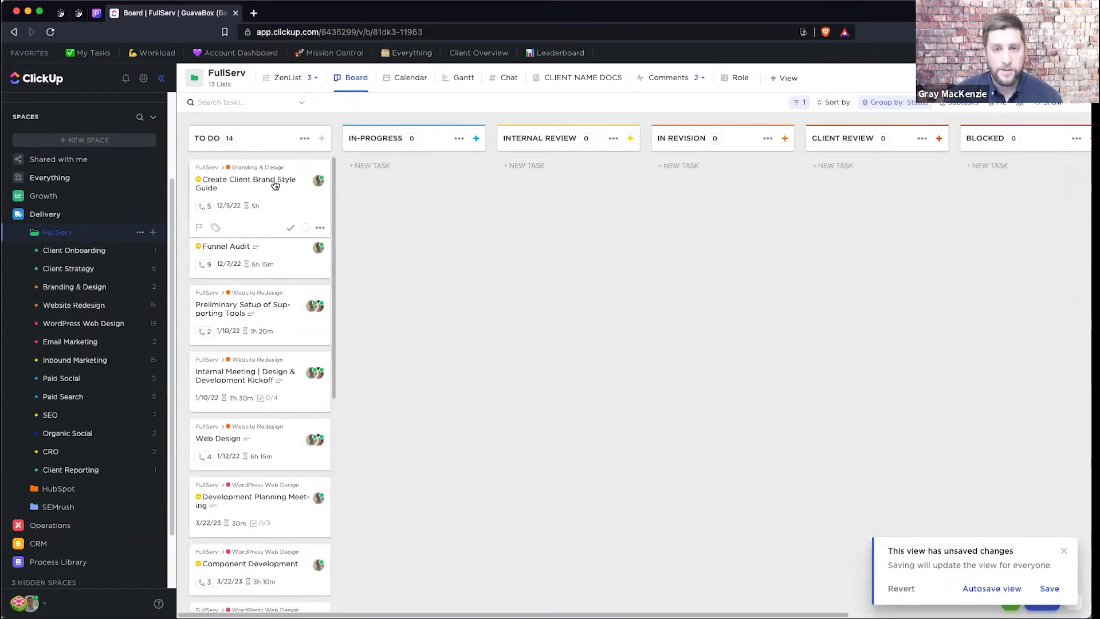
Compare FullServ's ZenList view with its Gantt view, finishing on the ZenList
{"action": "left_click", "coordinate": [290, 79]}
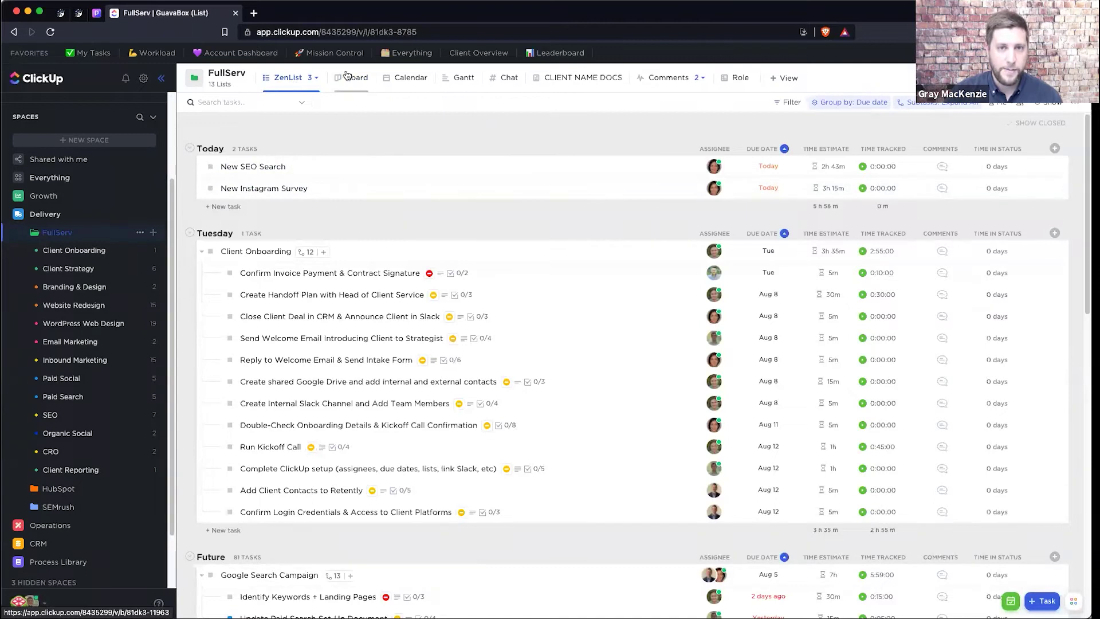
{"action": "left_click", "coordinate": [461, 79]}
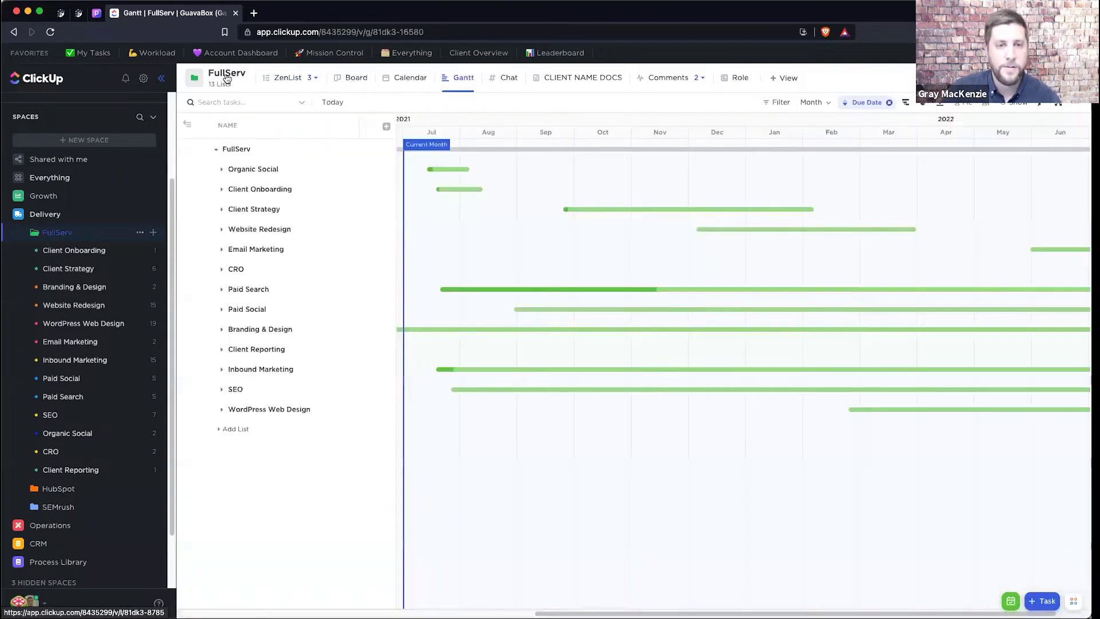
{"action": "left_click", "coordinate": [283, 79]}
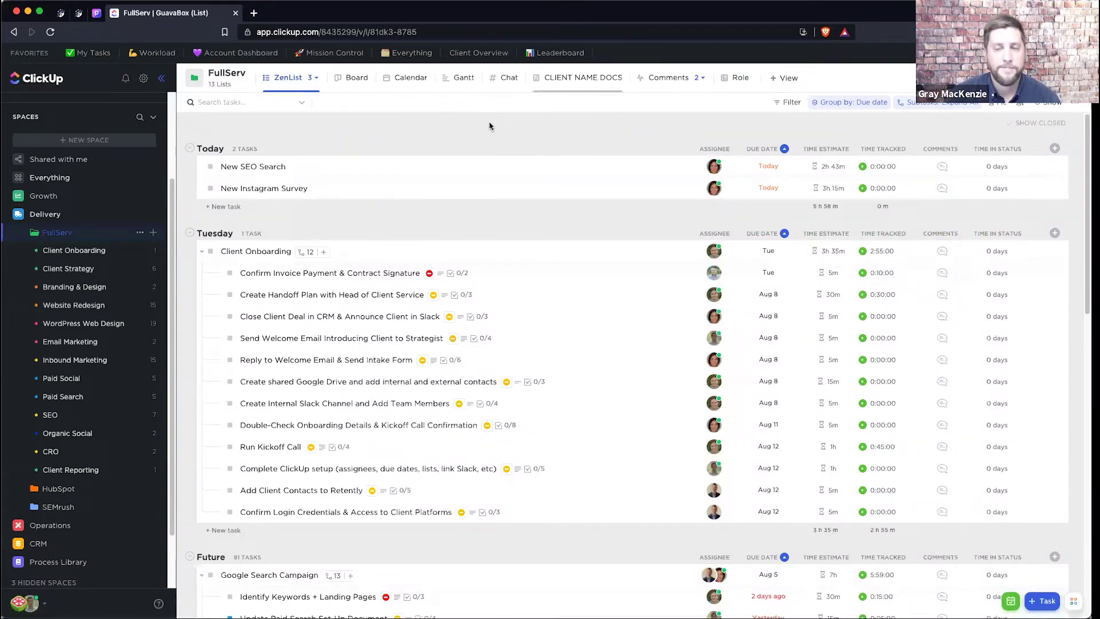
Hide the Time in Status column in FullServ's ZenList and bring up the folder's list view choices
{"action": "left_click", "coordinate": [1003, 150]}
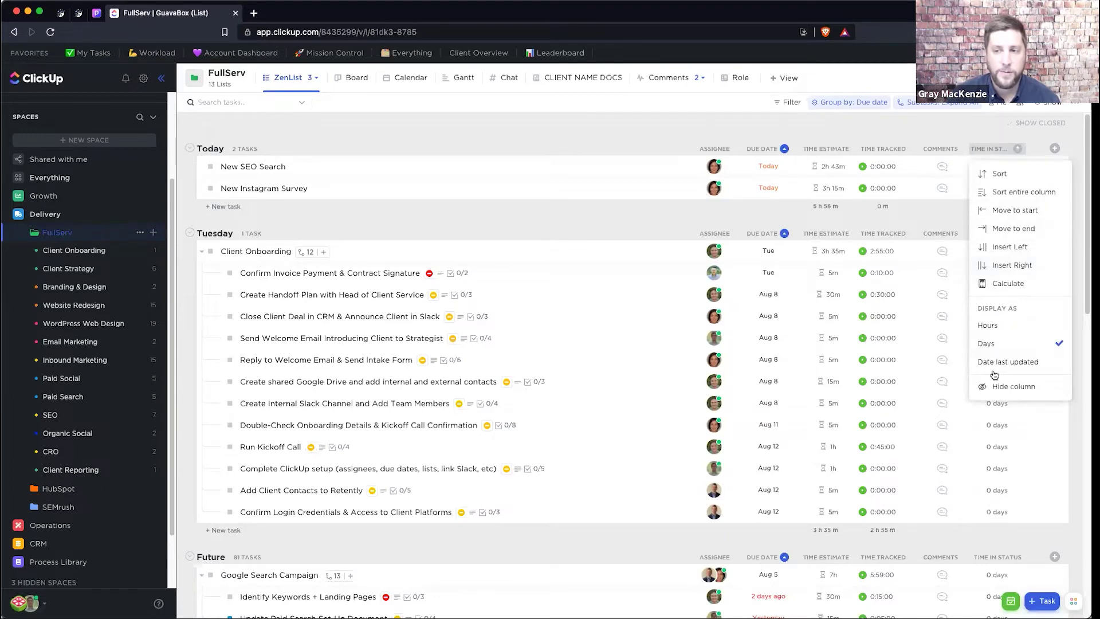
{"action": "left_click", "coordinate": [1013, 386]}
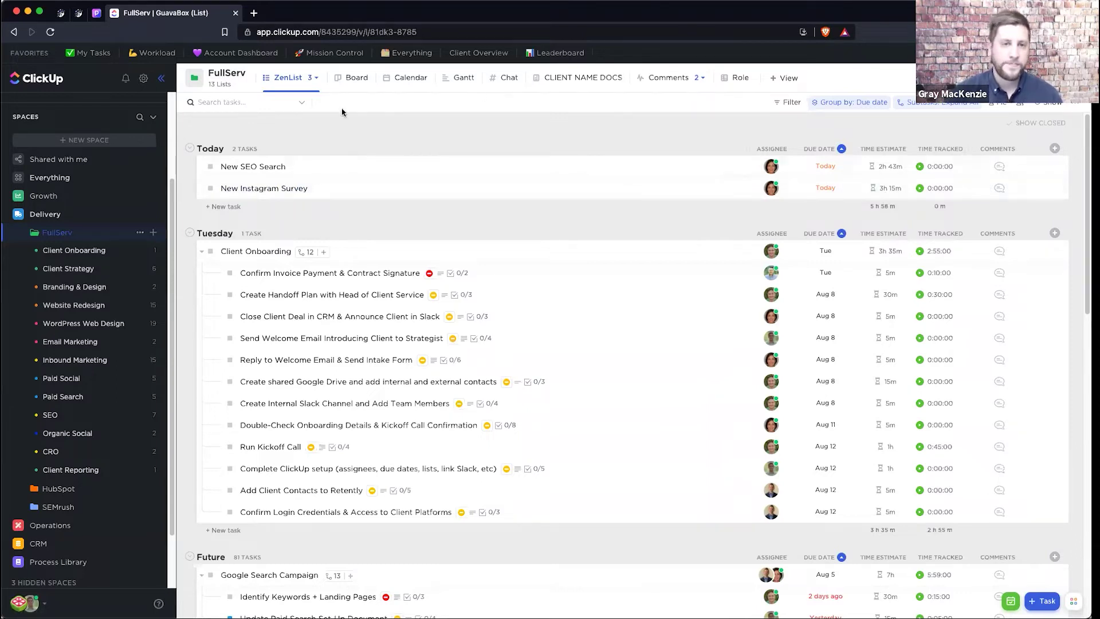
{"action": "left_click", "coordinate": [316, 85]}
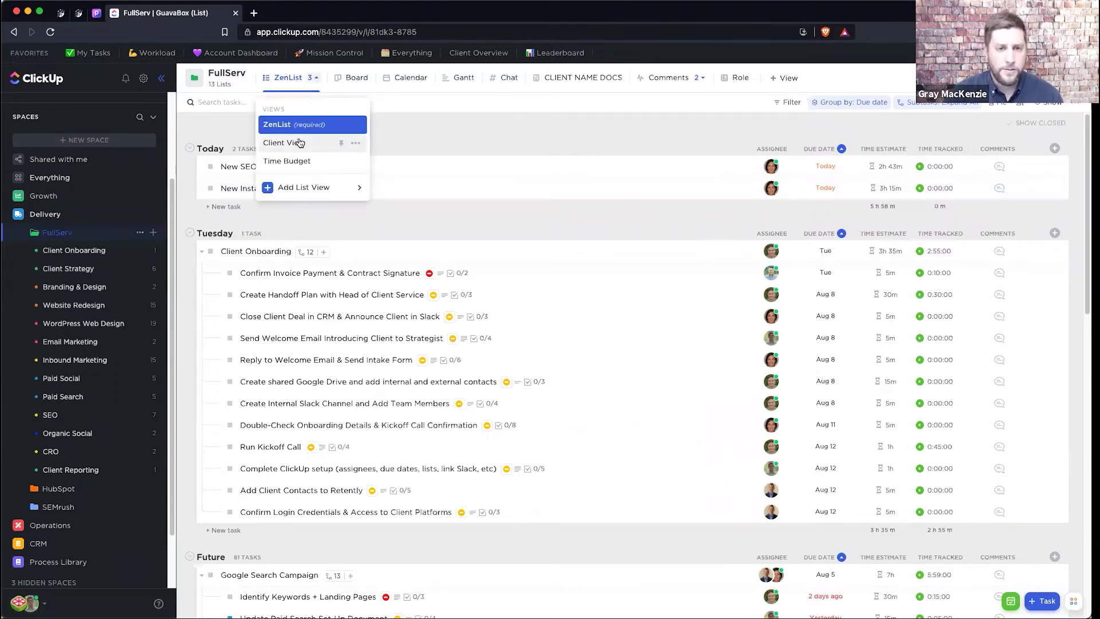
In the Client Onboarding list, check the comment box of the shared Google Drive task without posting and show the Template Building View
{"action": "left_click", "coordinate": [74, 250]}
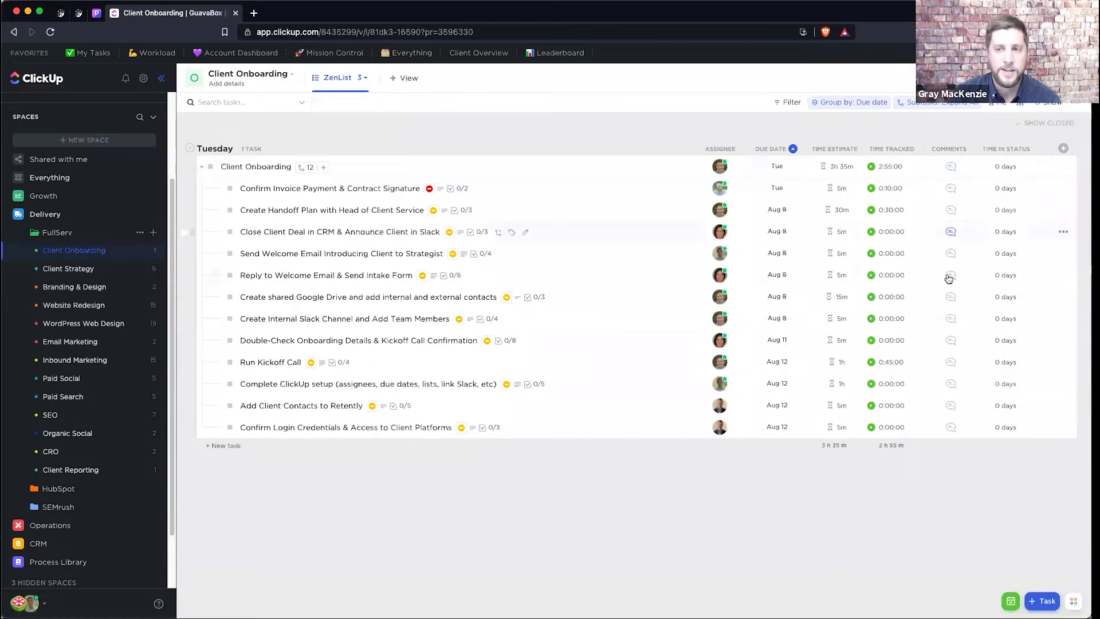
{"action": "left_click", "coordinate": [950, 296]}
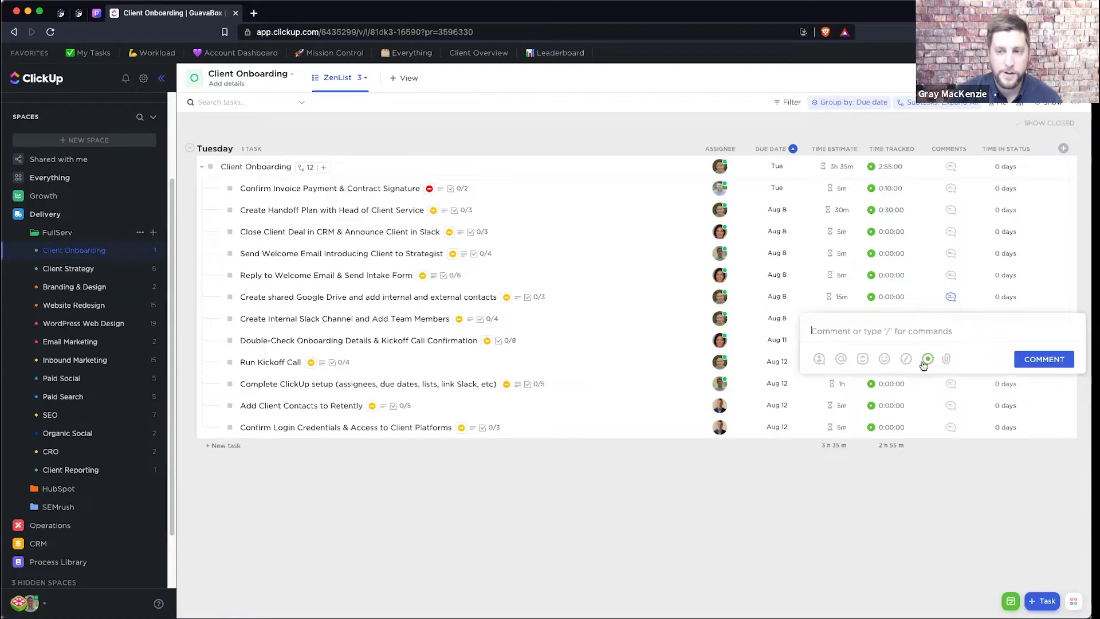
{"action": "left_click", "coordinate": [995, 132]}
{"action": "left_click", "coordinate": [357, 78]}
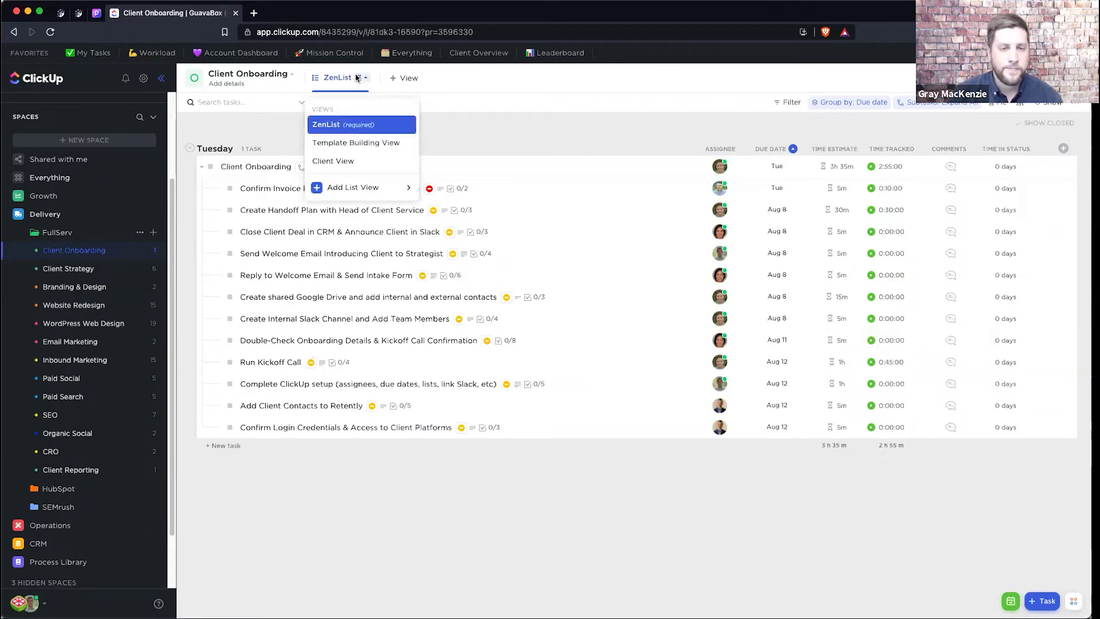
{"action": "left_click", "coordinate": [346, 144]}
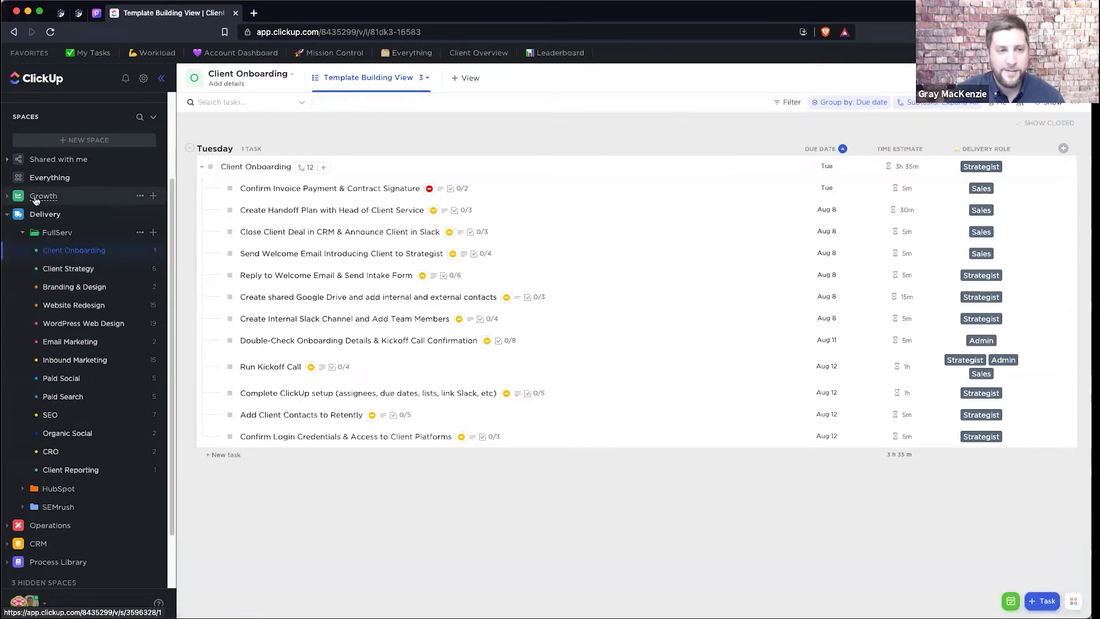
Show My Tasks for Everything with the Delivery space collapsed, and examine the view's active filters without changing them
{"action": "left_click", "coordinate": [44, 179]}
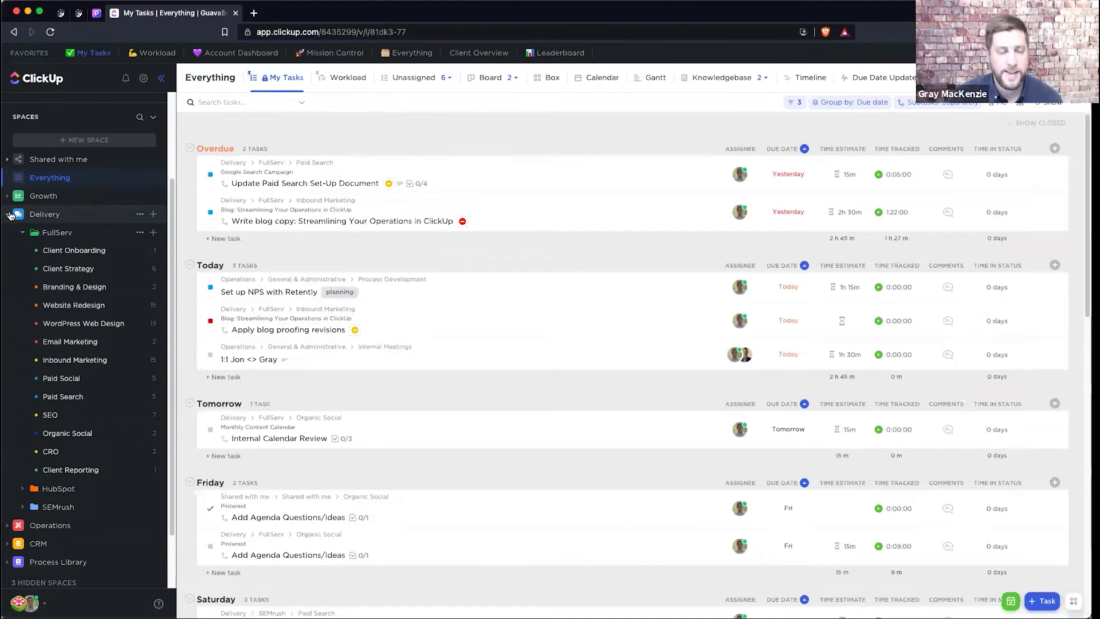
{"action": "left_click", "coordinate": [10, 215]}
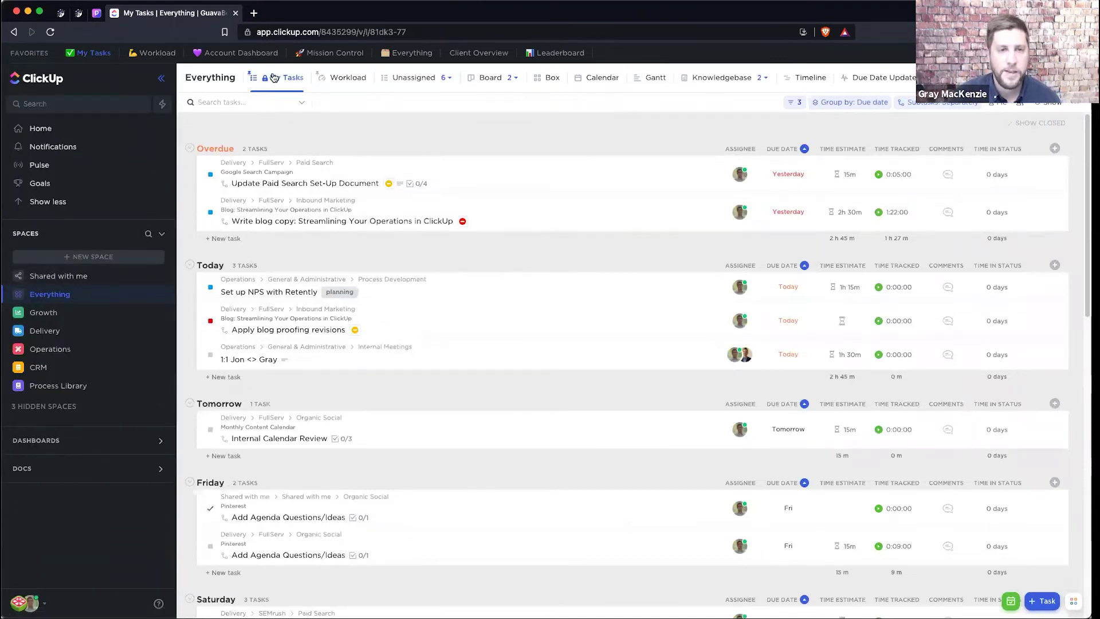
{"action": "left_click", "coordinate": [800, 104]}
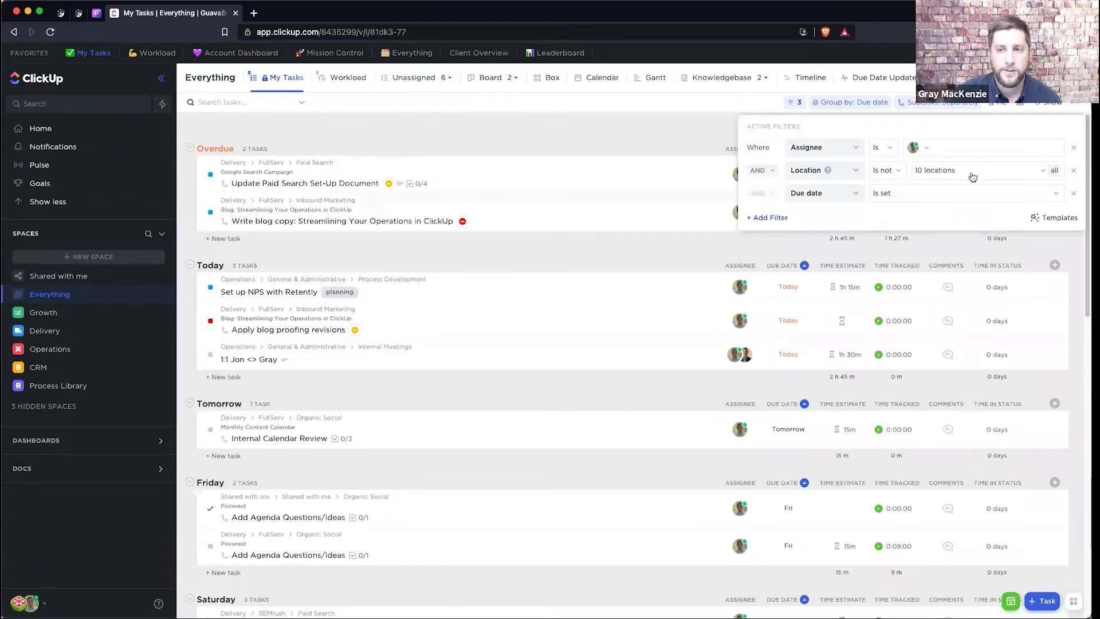
{"action": "left_click", "coordinate": [681, 140]}
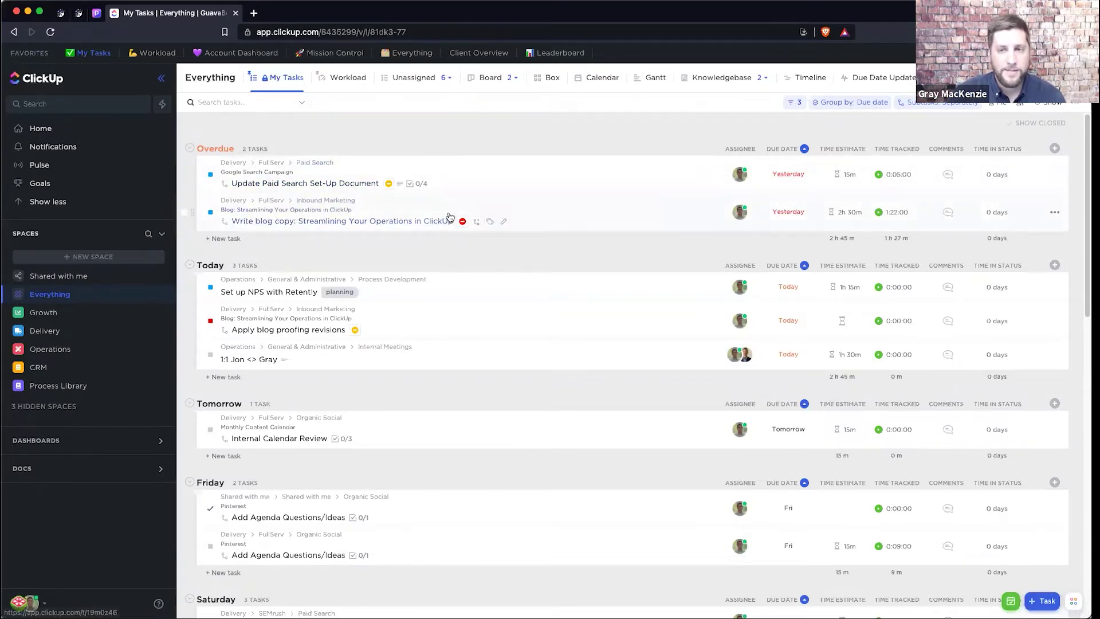
Review the details and checklist of the overdue Update Paid Search Set-Up Document task, and return to My Tasks
{"action": "left_click", "coordinate": [293, 185]}
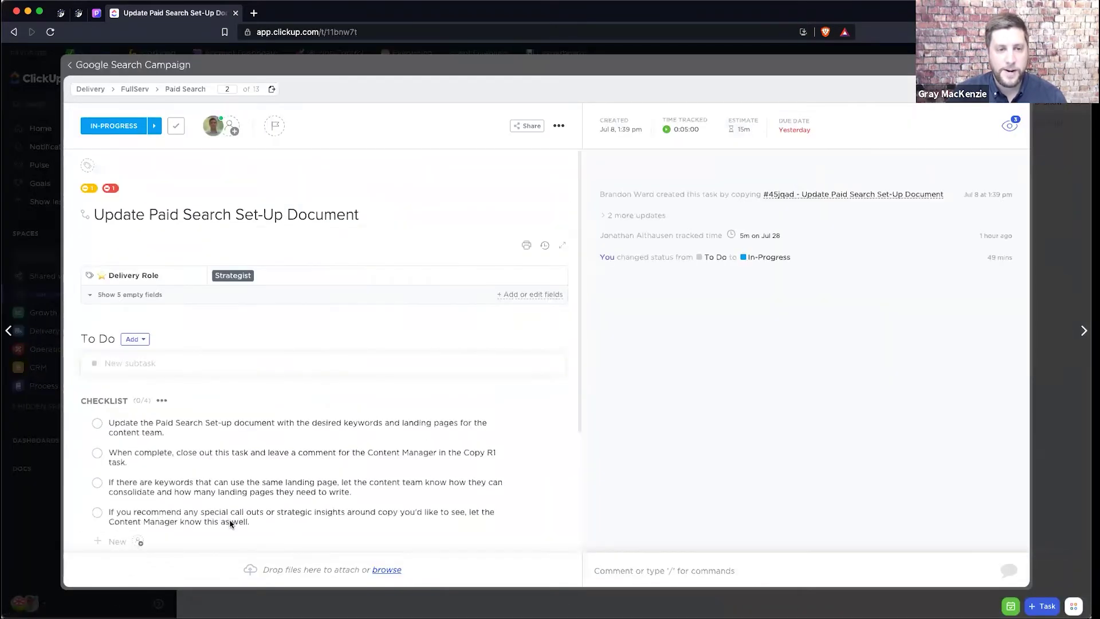
{"action": "left_click", "coordinate": [423, 53]}
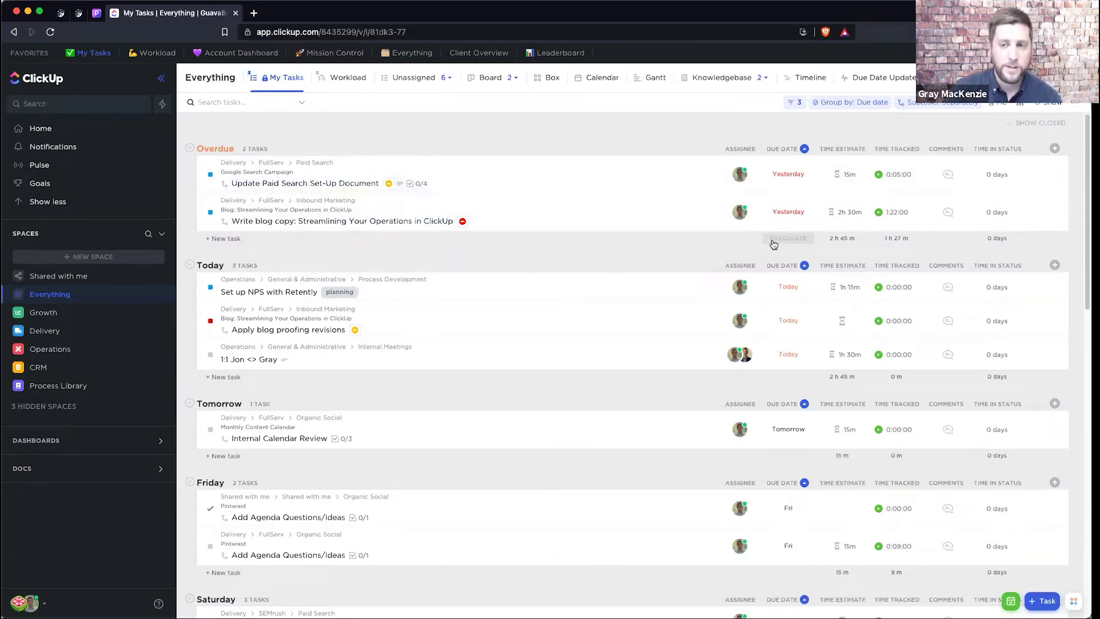
Open the saved view named after a team member under Everything and set its Assignee filter to that person instead of Me Mode
{"action": "left_click", "coordinate": [444, 79]}
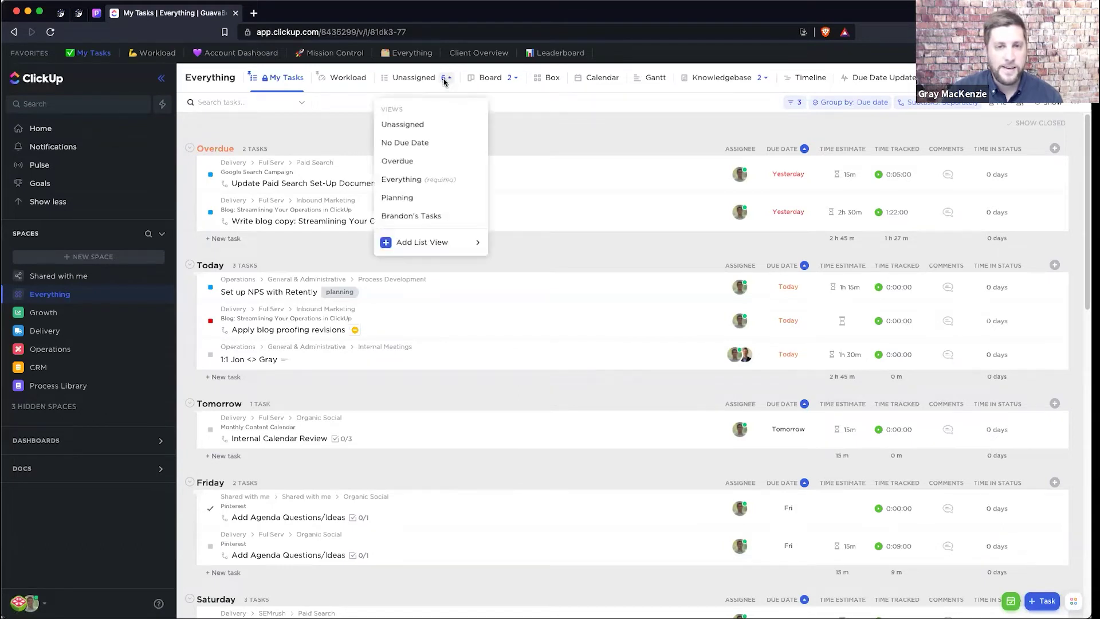
{"action": "left_click", "coordinate": [408, 216]}
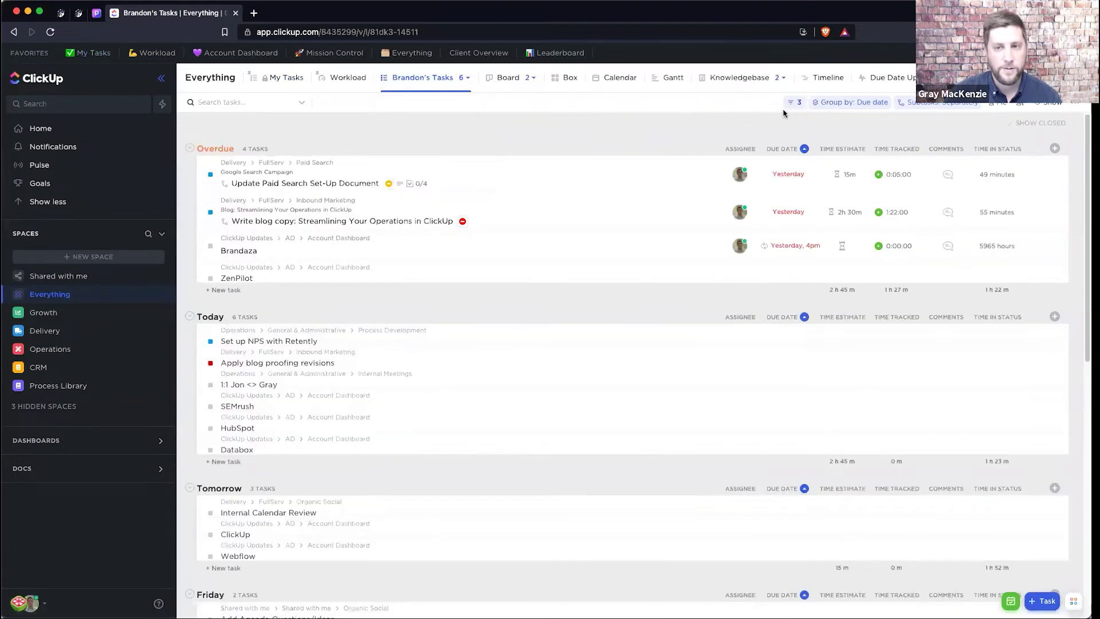
{"action": "left_click", "coordinate": [794, 103]}
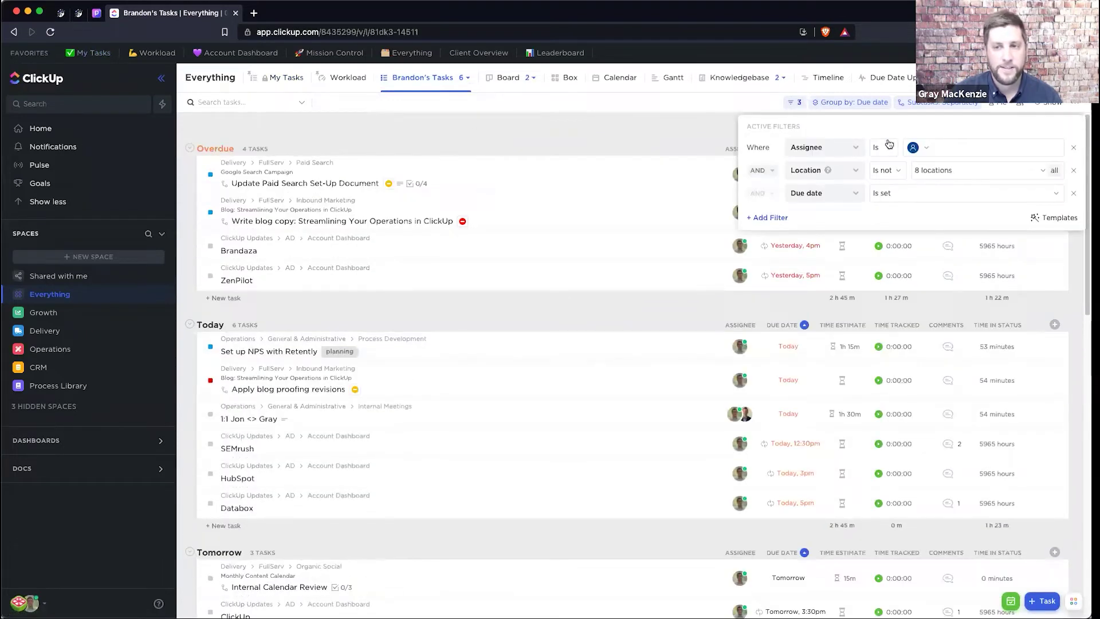
{"action": "left_click", "coordinate": [917, 147]}
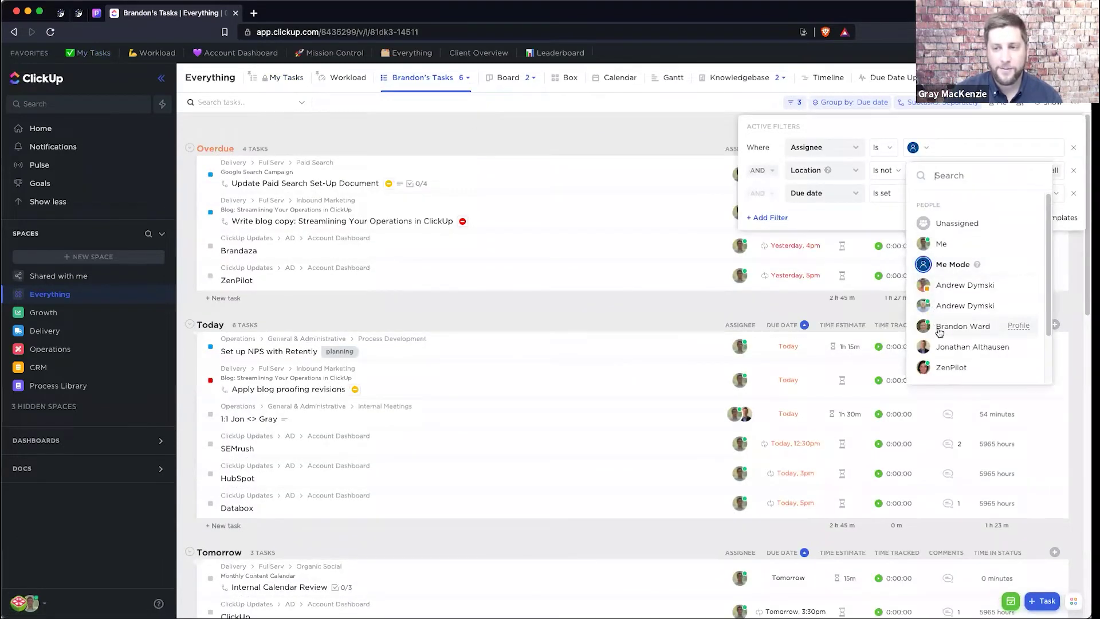
{"action": "left_click", "coordinate": [946, 324]}
{"action": "left_click", "coordinate": [943, 263]}
{"action": "left_click", "coordinate": [660, 141]}
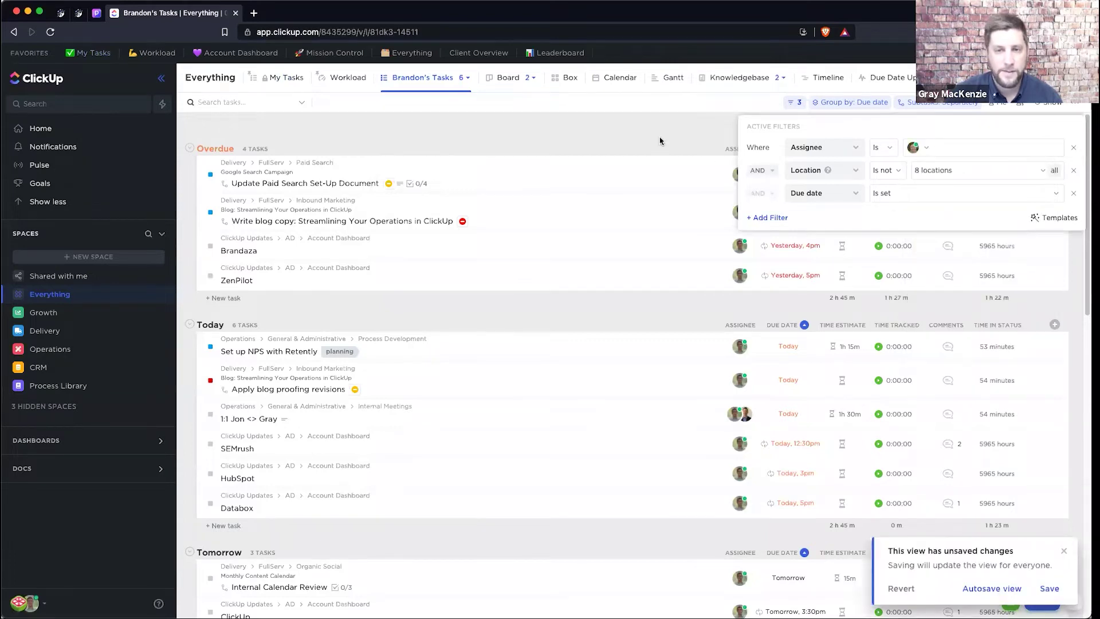
{"action": "left_click", "coordinate": [697, 124]}
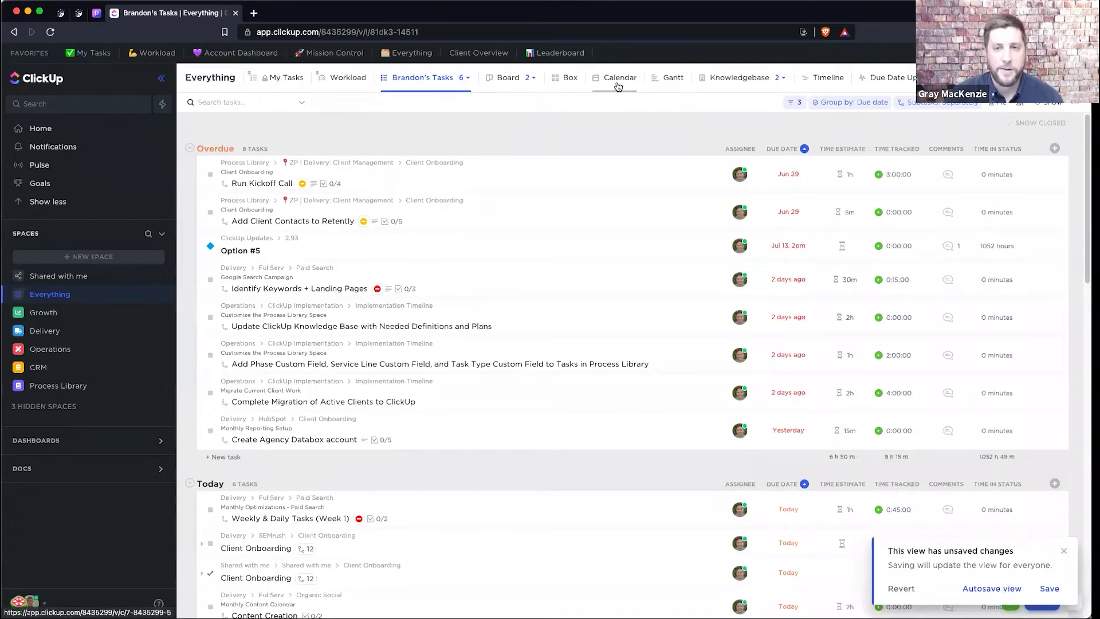
Open Everything's Workload view, advance the Pitch presentation to the "Integrated Time Tracking, Dependencies, & Custom Fields" slide, and return to ClickUp
{"action": "left_click", "coordinate": [349, 80]}
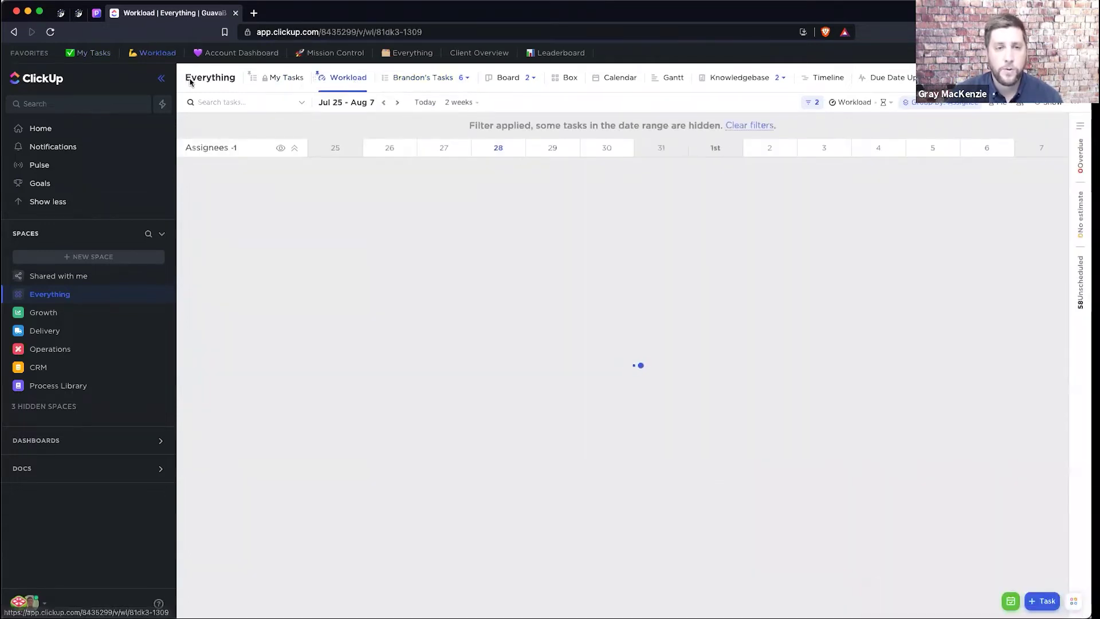
{"action": "left_click", "coordinate": [97, 12]}
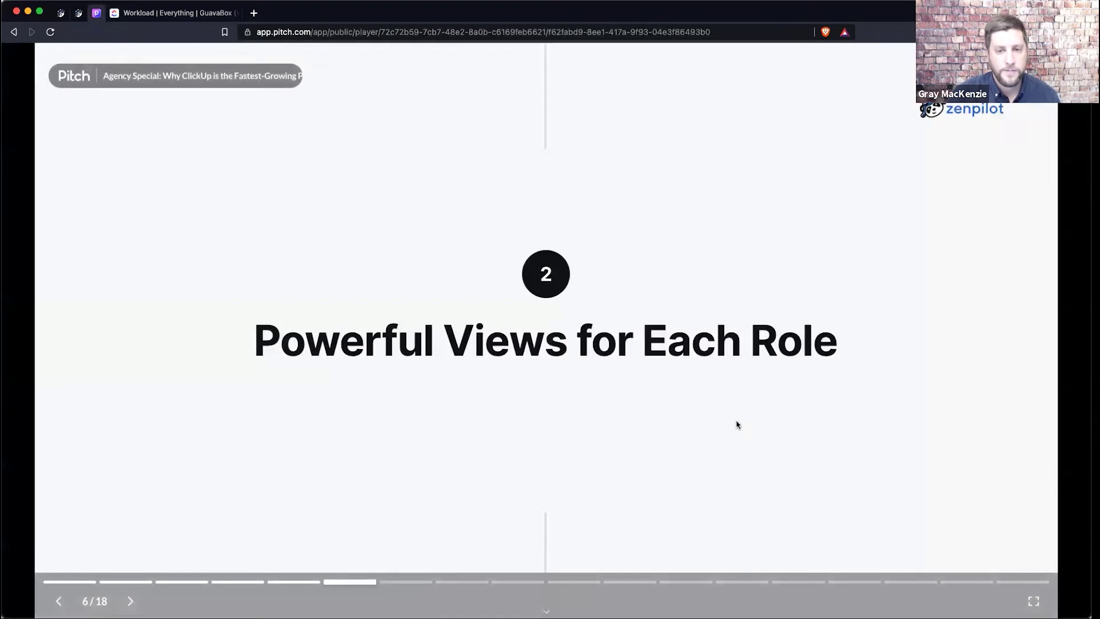
{"action": "left_click", "coordinate": [398, 582]}
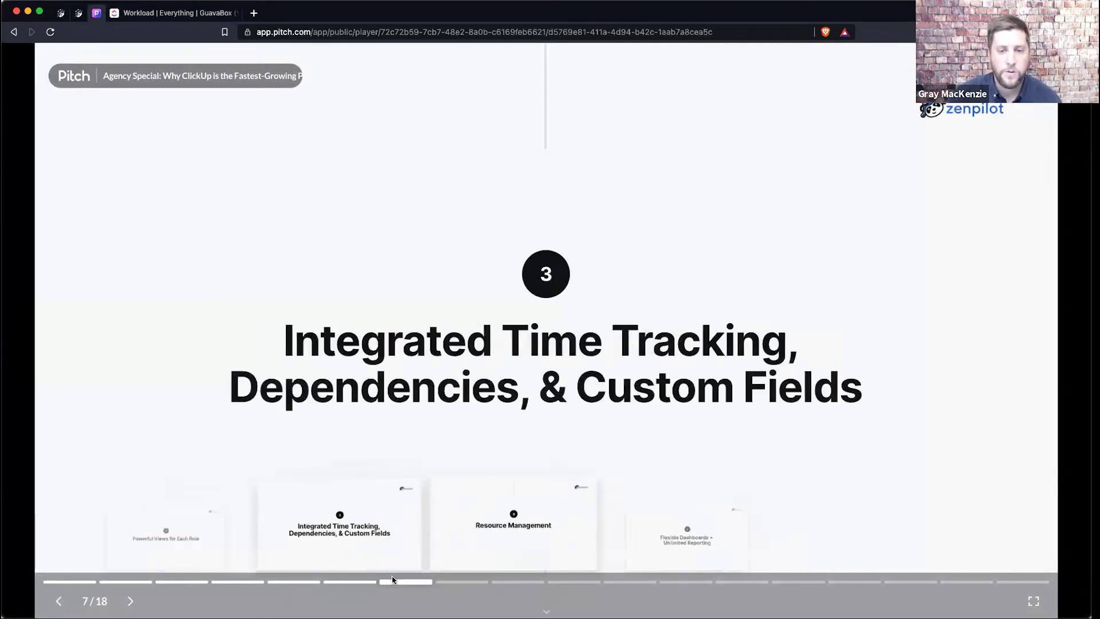
{"action": "left_click", "coordinate": [211, 19]}
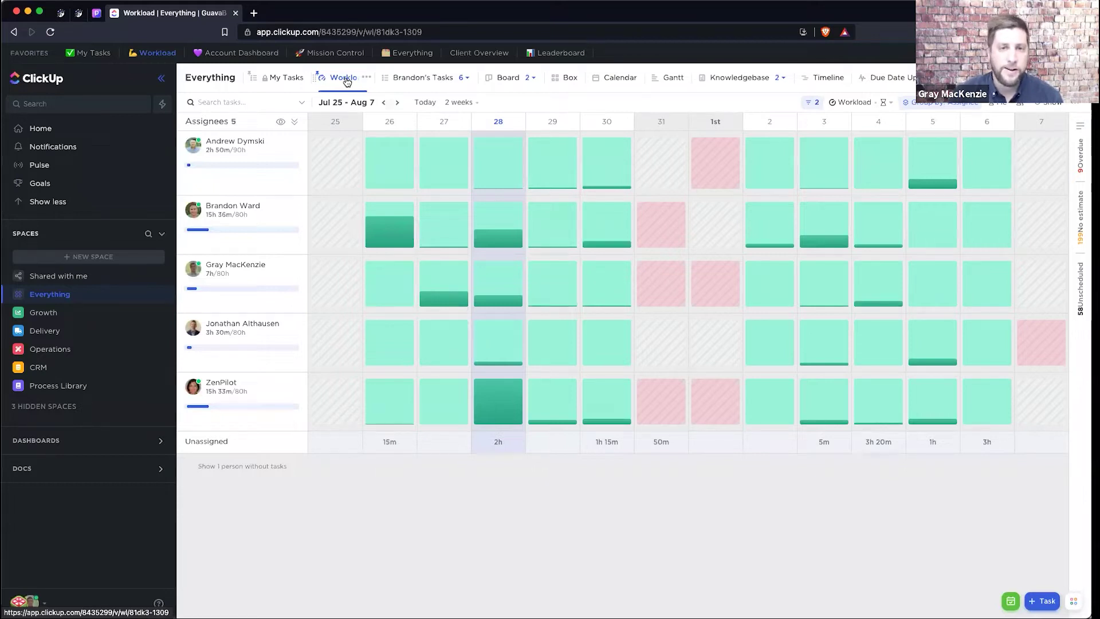
Show Everything in the Box view and set its workload measure to Time Estimate
{"action": "left_click", "coordinate": [571, 77]}
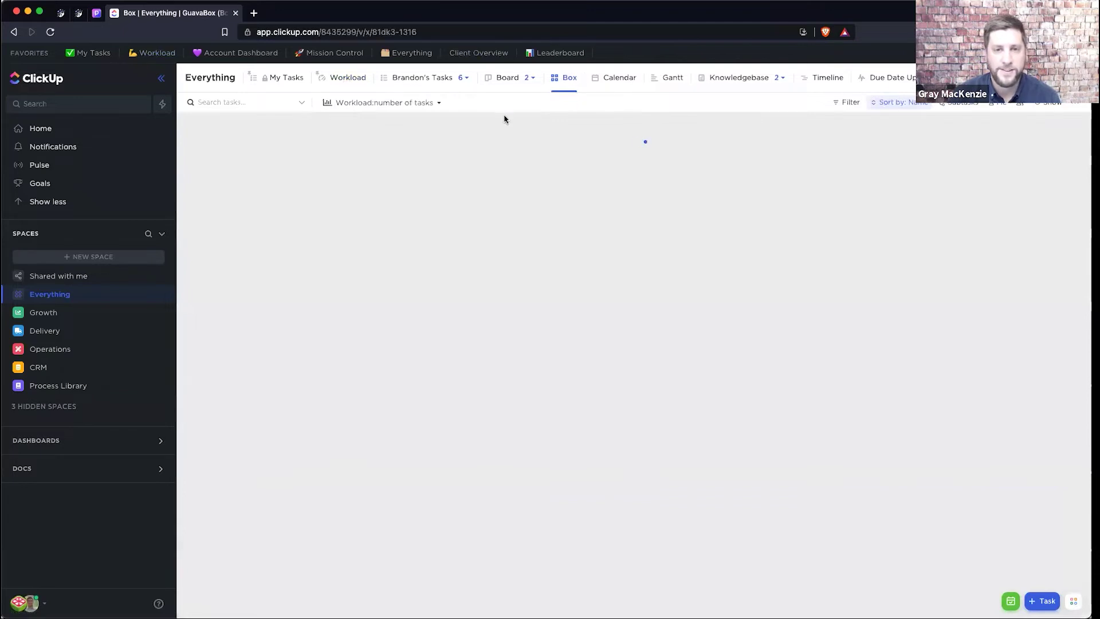
{"action": "left_click", "coordinate": [401, 103]}
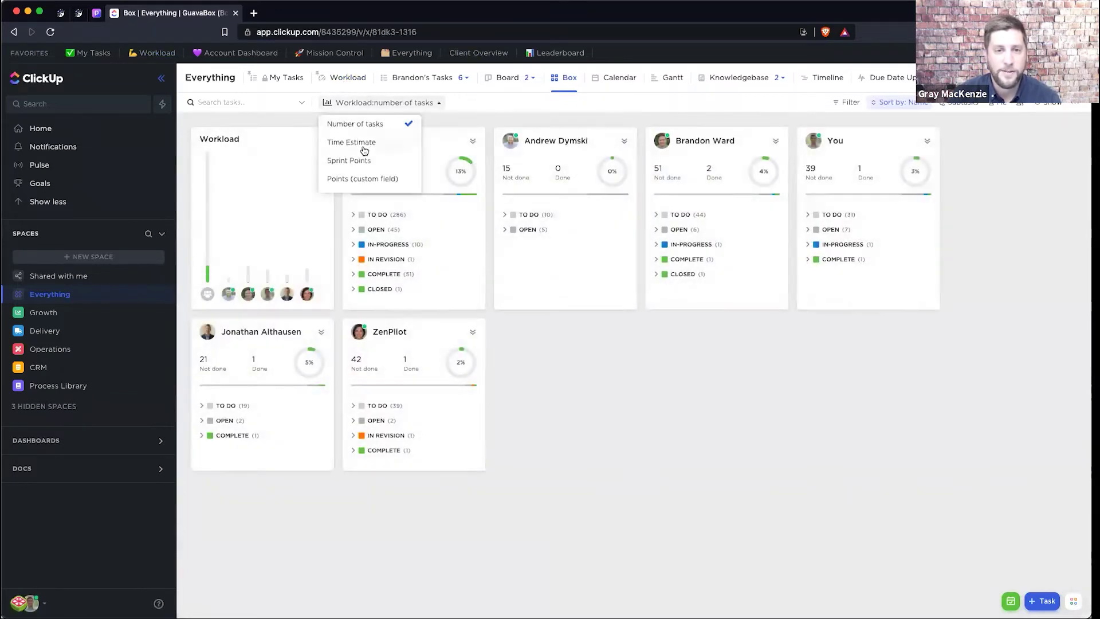
{"action": "left_click", "coordinate": [578, 401]}
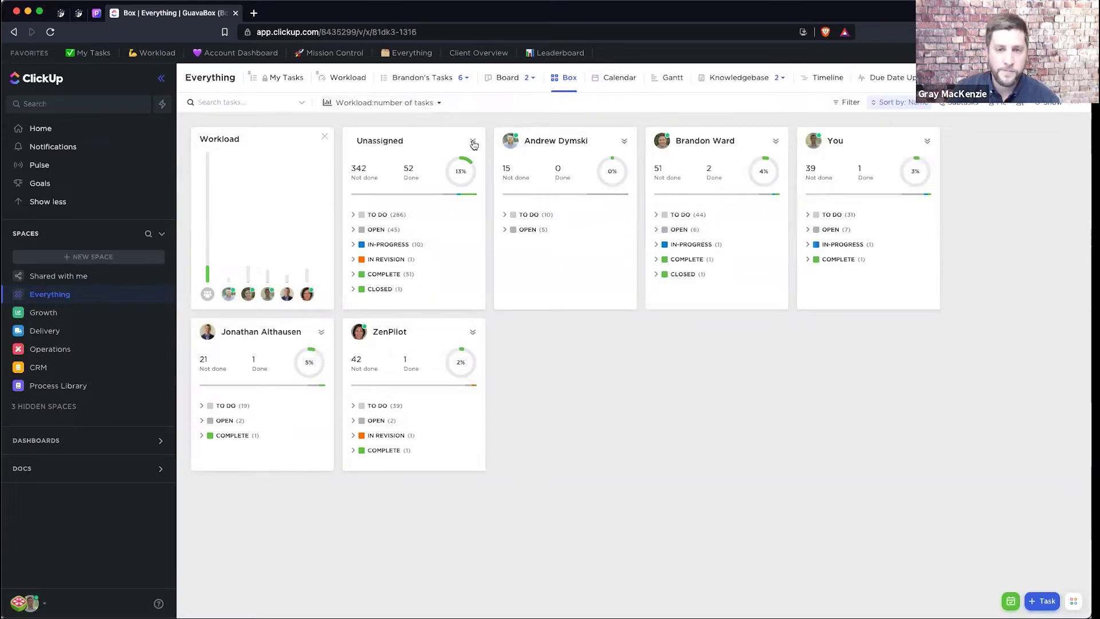
{"action": "left_click", "coordinate": [403, 104]}
{"action": "left_click", "coordinate": [359, 141]}
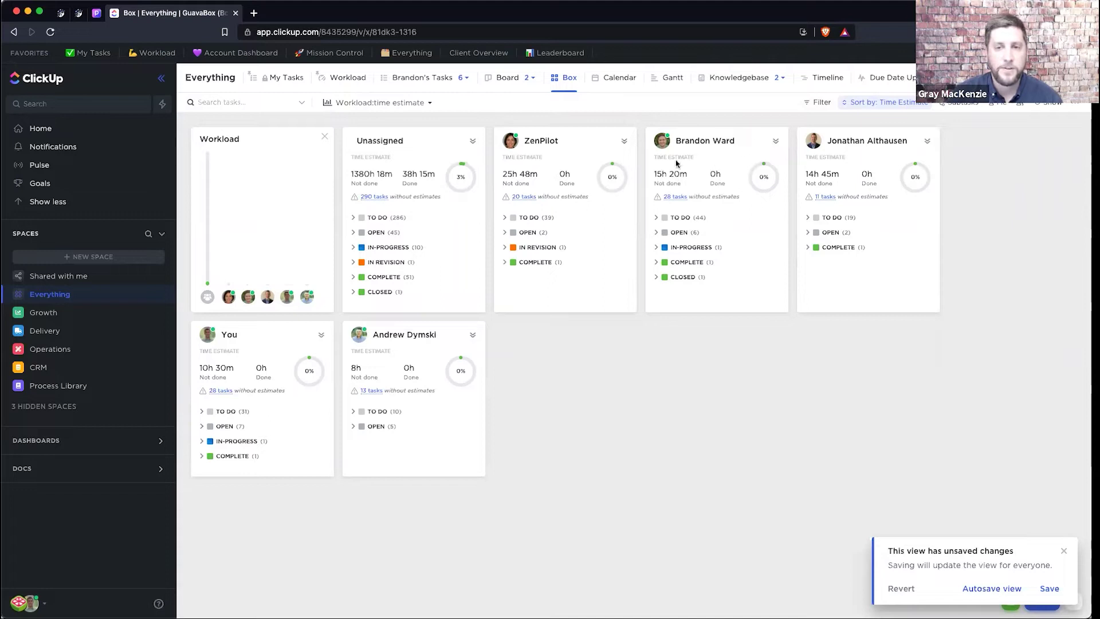
Return to the Workload view and examine the scheduled hours against daily capacity for team members from July 26 on
{"action": "left_click", "coordinate": [330, 87]}
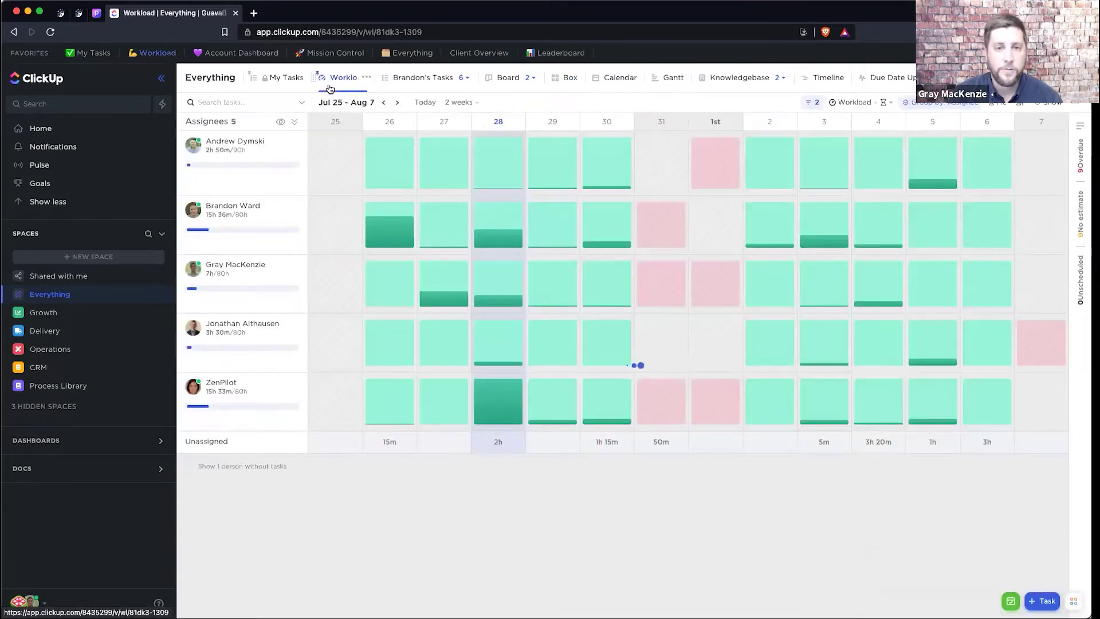
{"action": "mouse_move", "coordinate": [409, 235]}
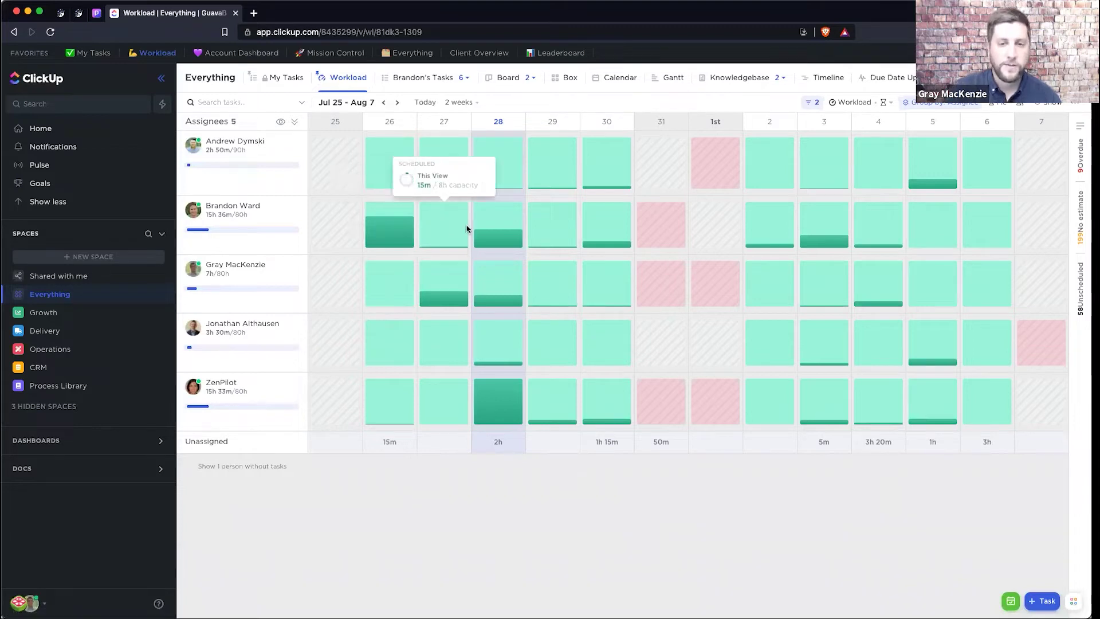
{"action": "mouse_move", "coordinate": [481, 235]}
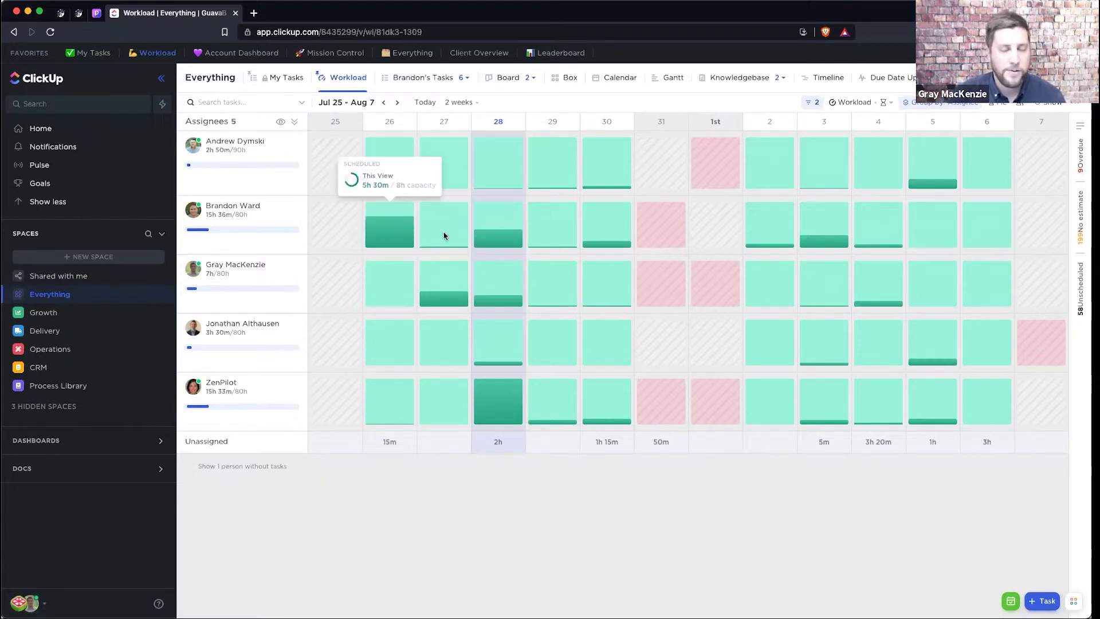
{"action": "mouse_move", "coordinate": [461, 178]}
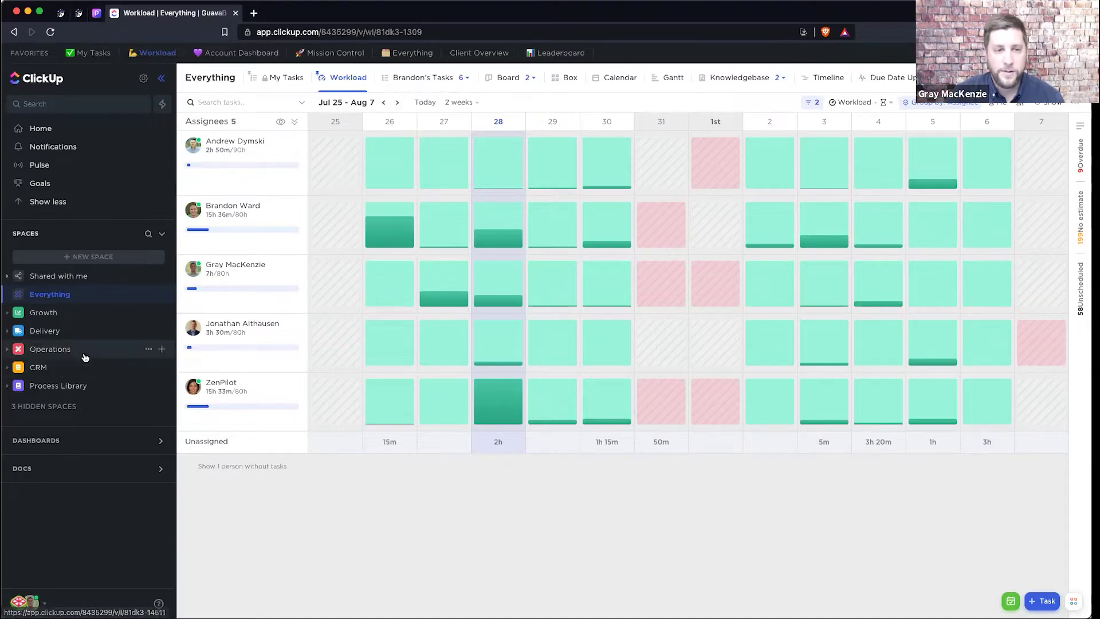
Open the Client Onboarding list in the Delivery space's FullServ folder and switch it from ZenList to Template Building View
{"action": "left_click", "coordinate": [8, 368]}
{"action": "left_click", "coordinate": [8, 368]}
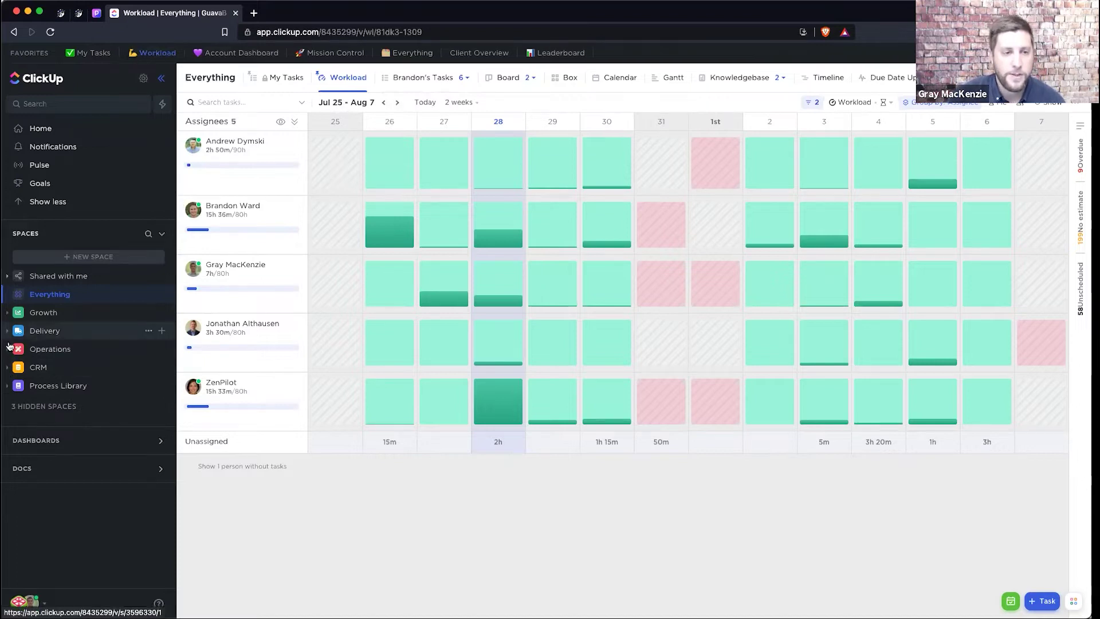
{"action": "left_click", "coordinate": [46, 331]}
{"action": "left_click", "coordinate": [59, 367]}
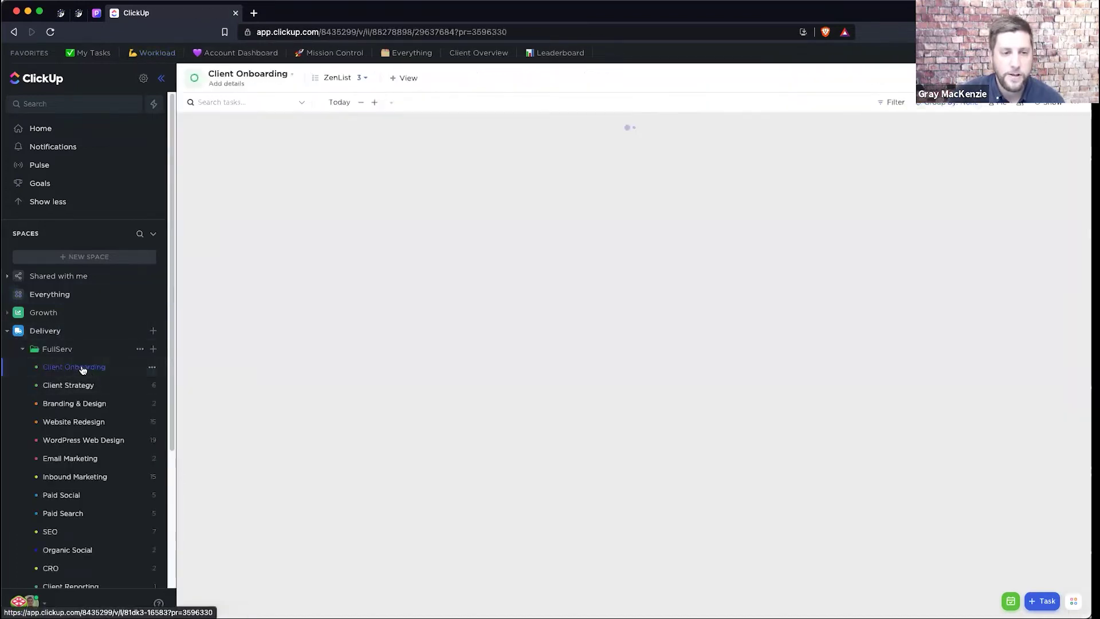
{"action": "left_click", "coordinate": [401, 79]}
{"action": "left_click", "coordinate": [347, 142]}
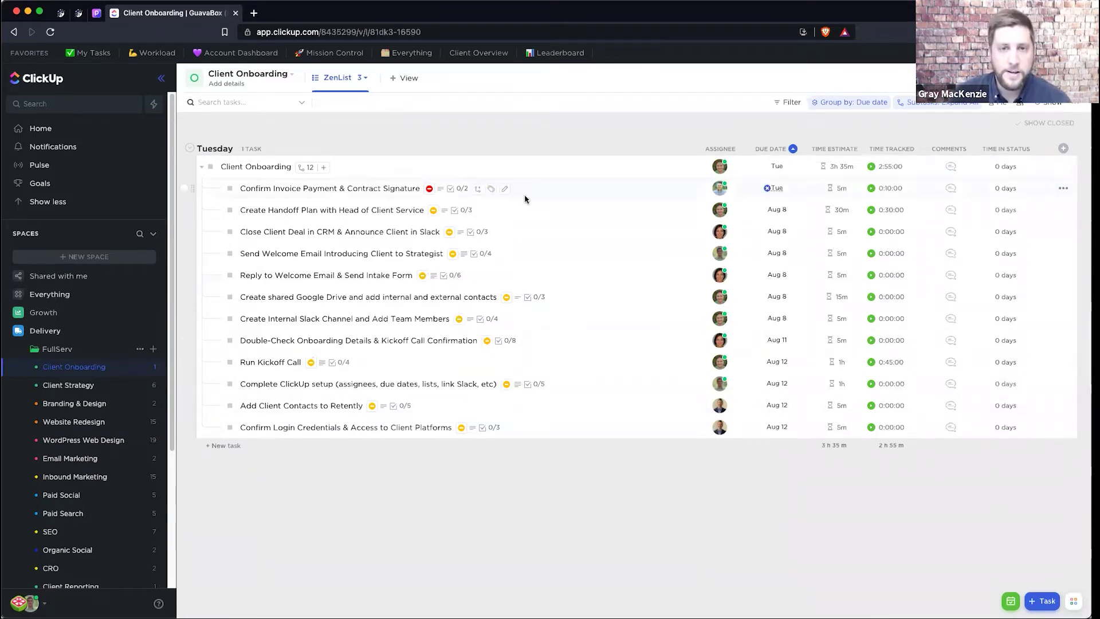
{"action": "left_click", "coordinate": [362, 78]}
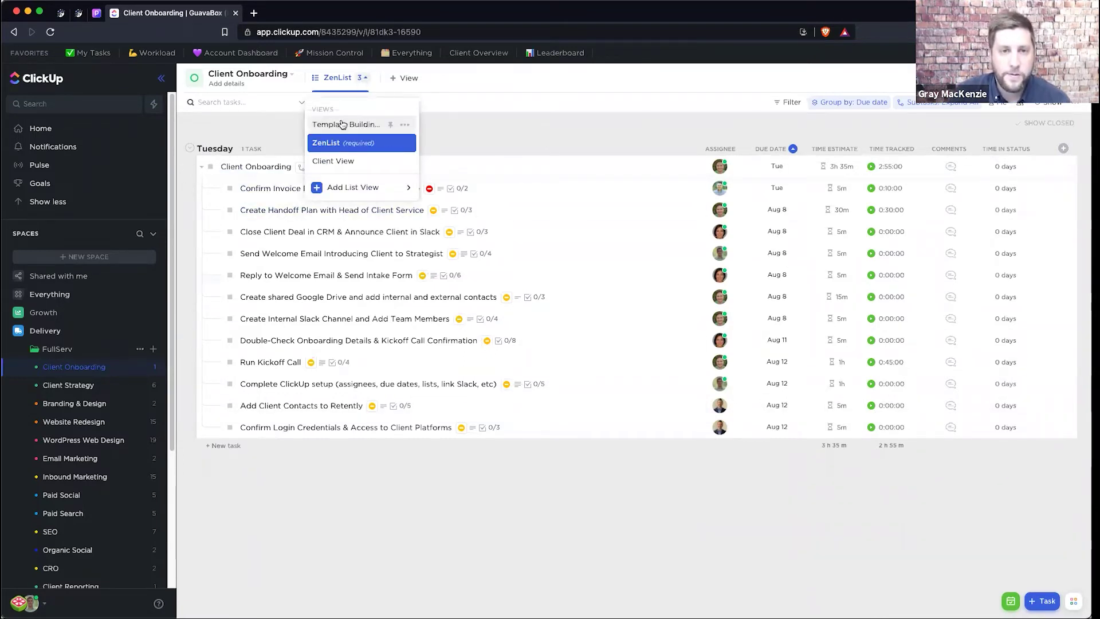
{"action": "left_click", "coordinate": [343, 124]}
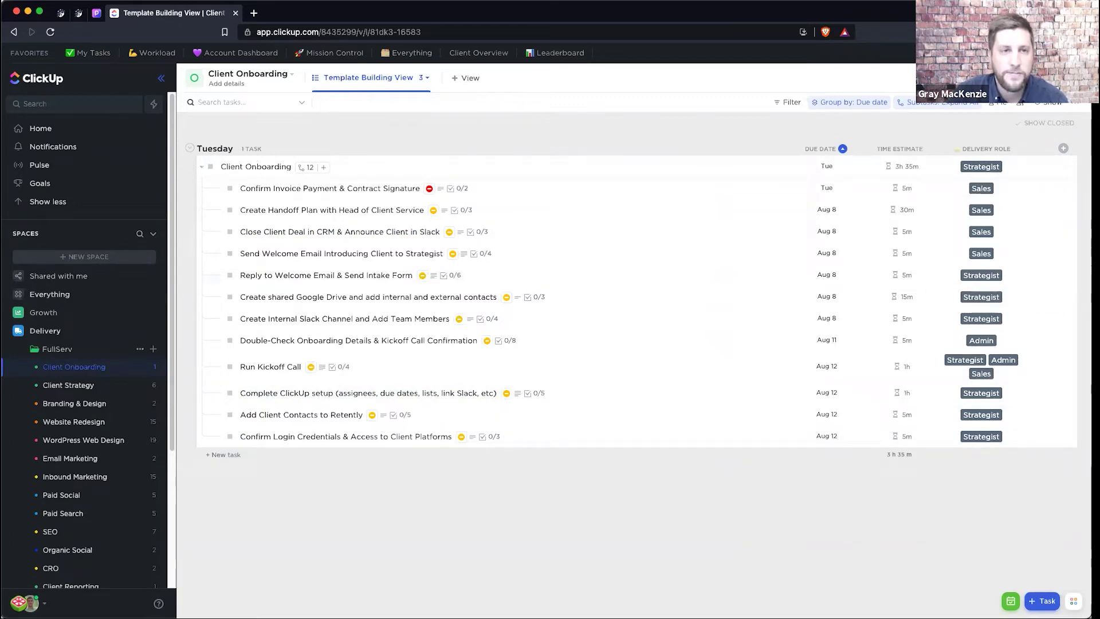
Show the "Integrated Time Tracking, Dependencies, & Custom Fields" slide in Pitch and return to the Client Onboarding list in ClickUp
{"action": "left_click", "coordinate": [102, 15]}
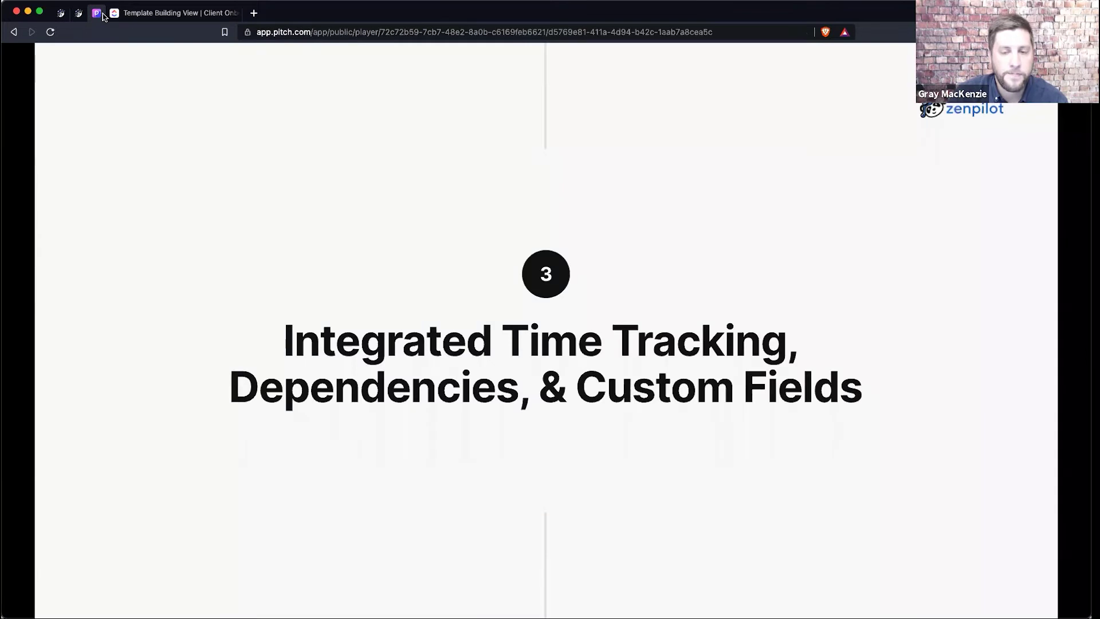
{"action": "left_click", "coordinate": [202, 12]}
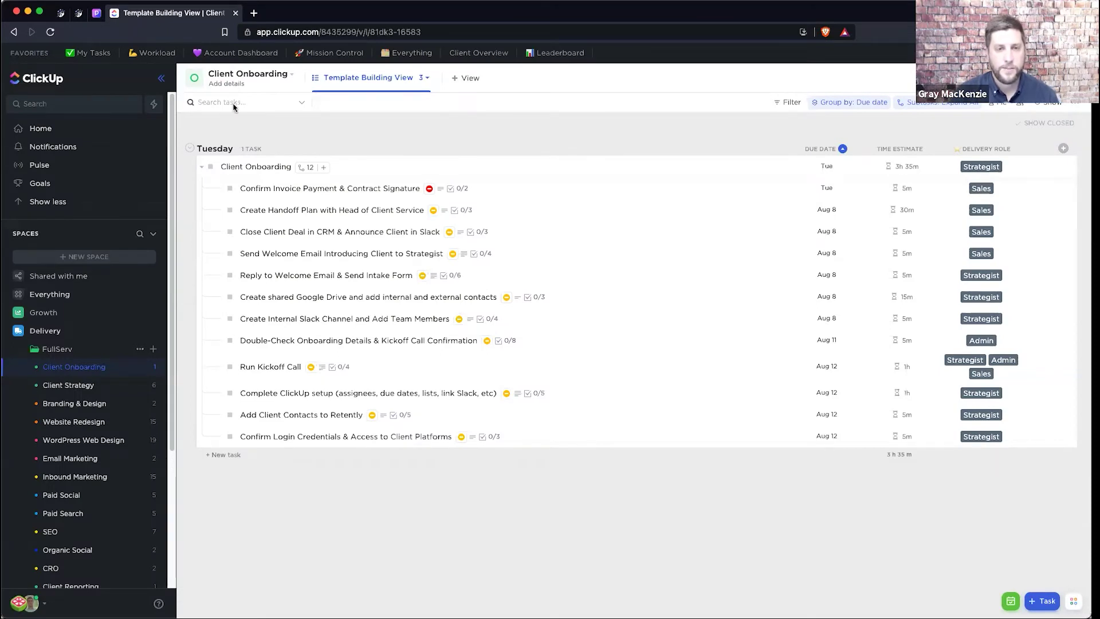
{"action": "left_click", "coordinate": [96, 16]}
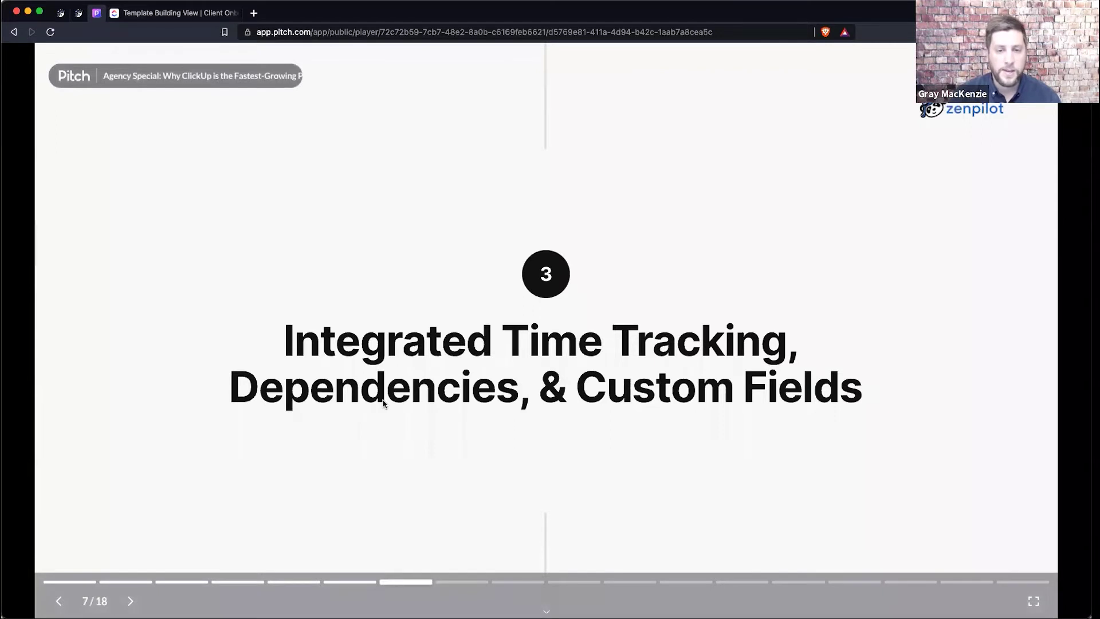
{"action": "left_click", "coordinate": [175, 11]}
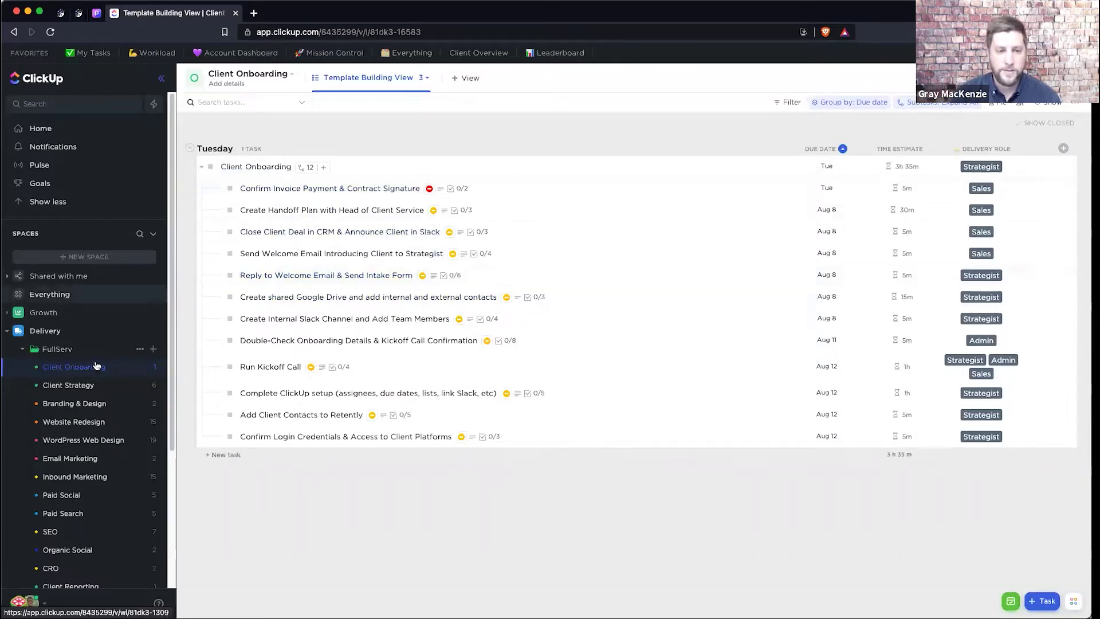
Open FullServ's SEO list and, under SEO Audit, the subtask "Send SEO Questionnaire & Schedule Kickoff Call"
{"action": "left_click", "coordinate": [89, 528]}
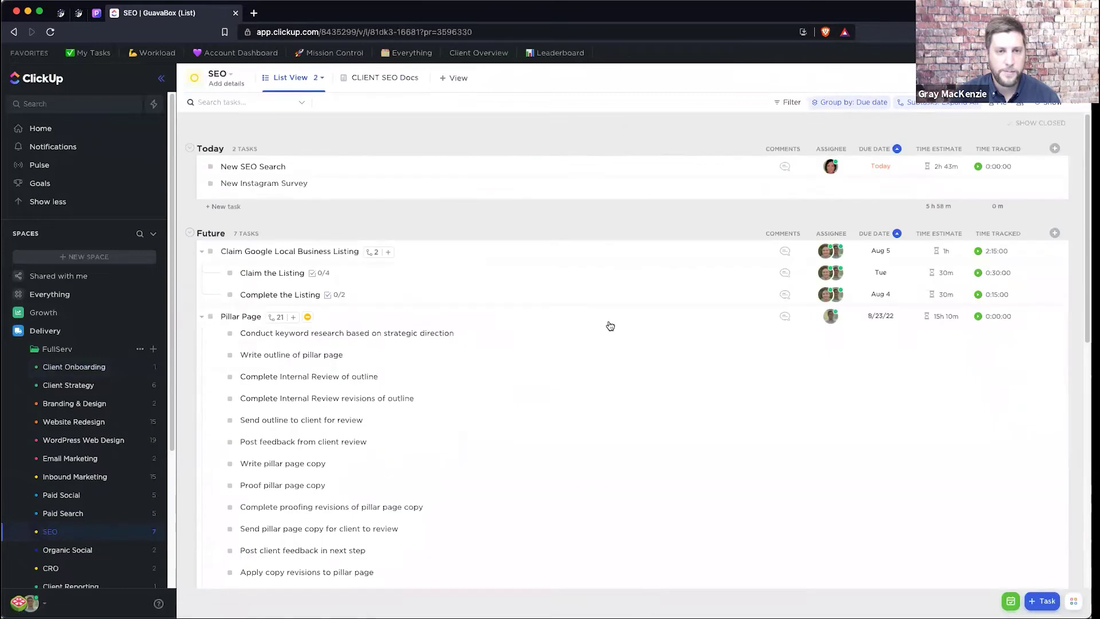
{"action": "scroll", "coordinate": [336, 230], "scroll_direction": "down", "scroll_amount": 10}
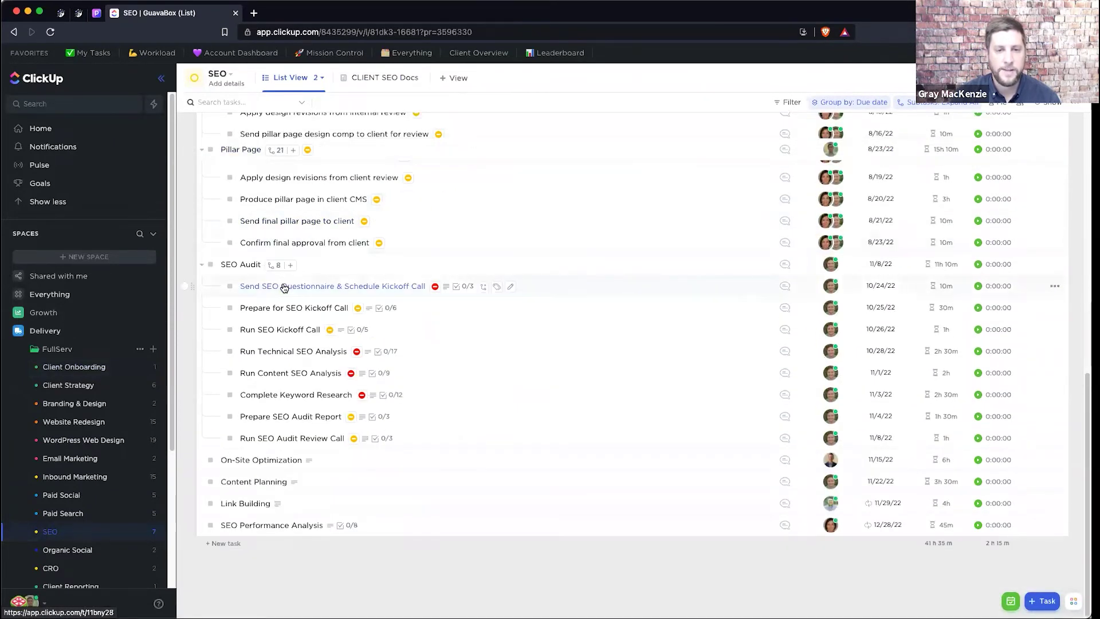
{"action": "left_click", "coordinate": [283, 286]}
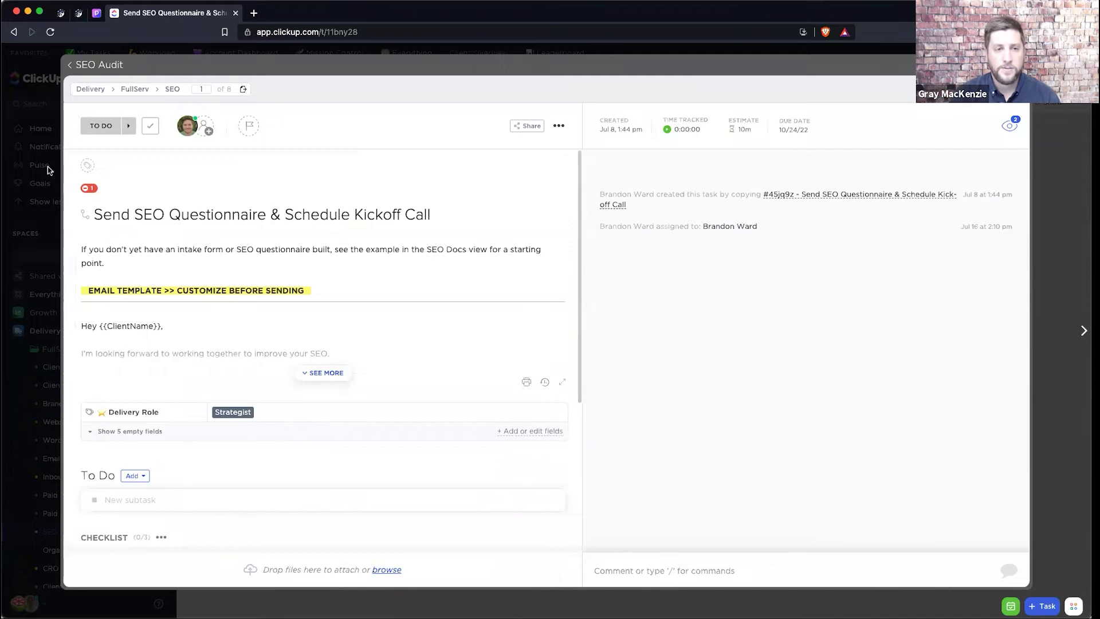
Show the subtask's dependencies, open the blocked task "Prepare for SEO Kickoff Call", and return to the SEO list
{"action": "left_click", "coordinate": [89, 189]}
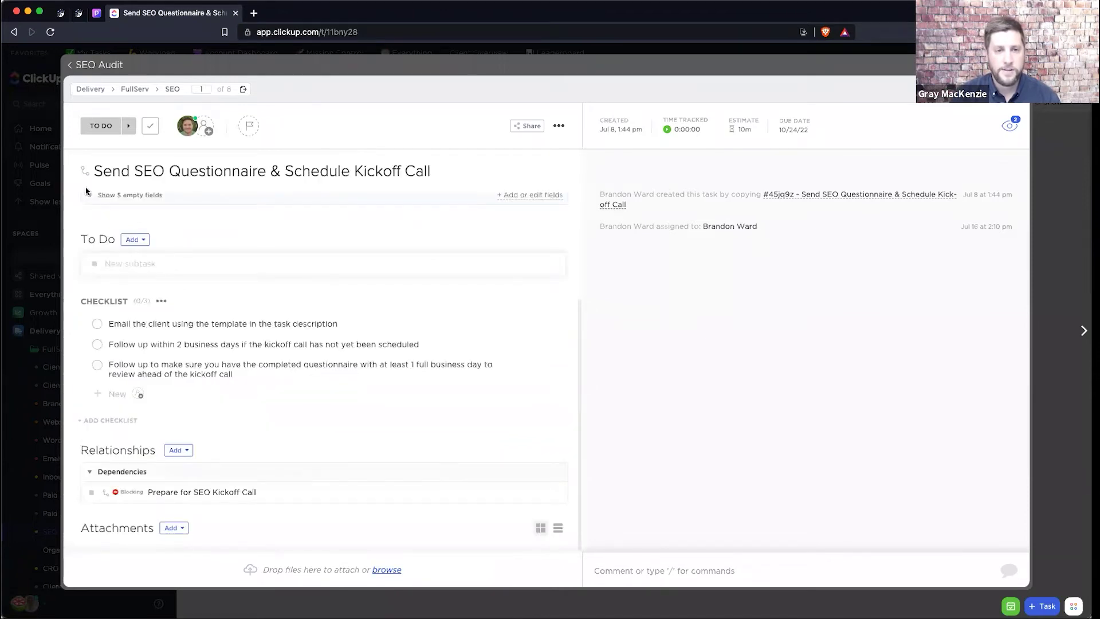
{"action": "left_click", "coordinate": [87, 191]}
{"action": "left_click", "coordinate": [90, 192]}
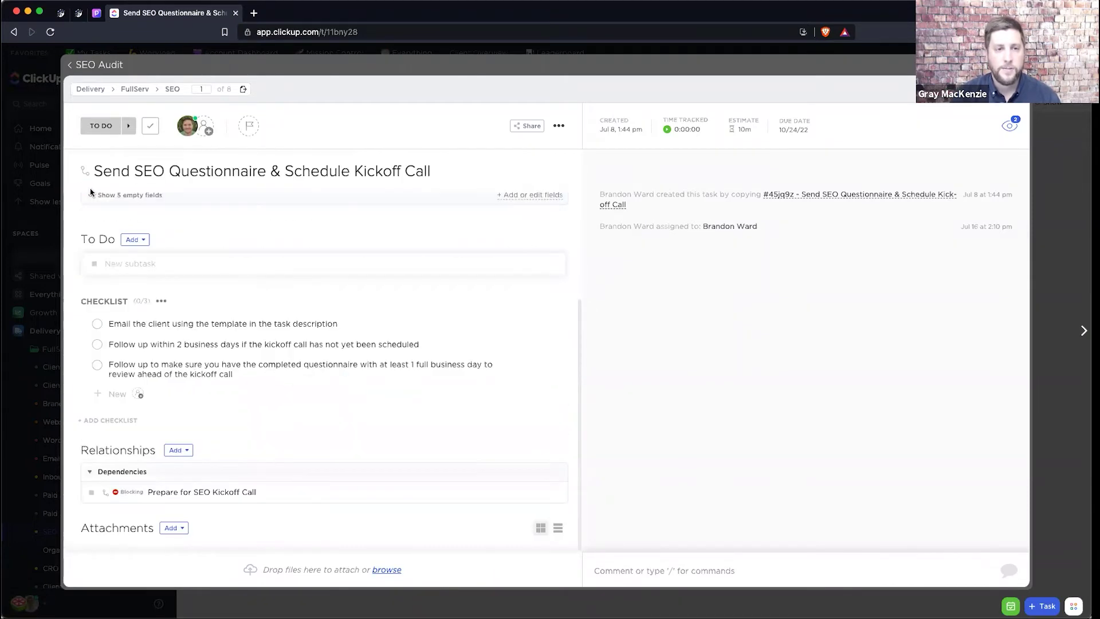
{"action": "left_click", "coordinate": [90, 192]}
{"action": "left_click", "coordinate": [90, 192]}
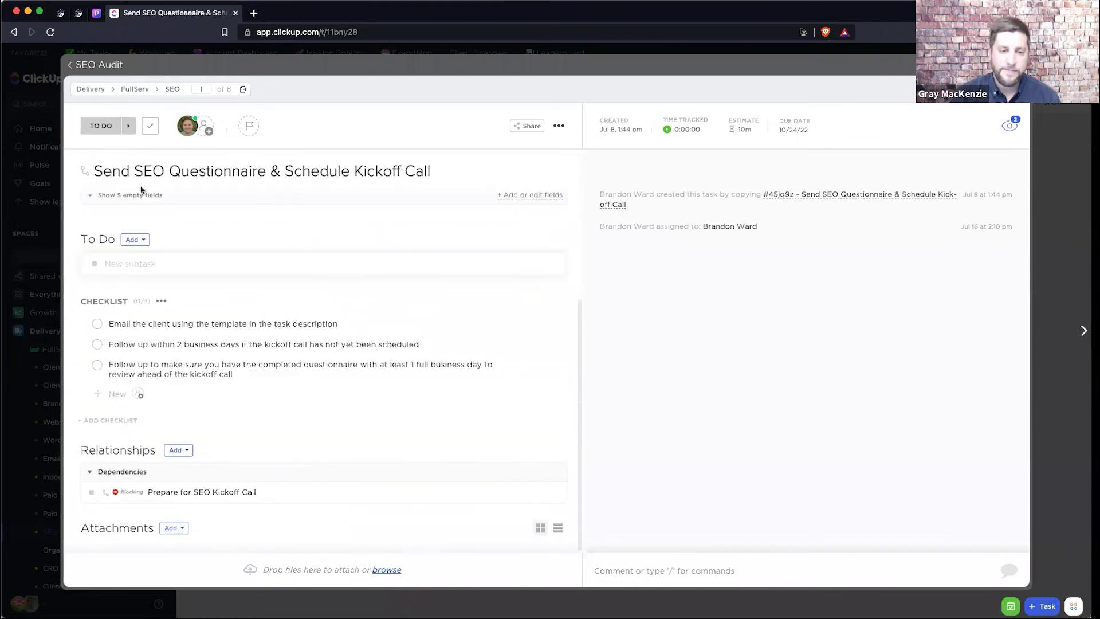
{"action": "left_click", "coordinate": [202, 491]}
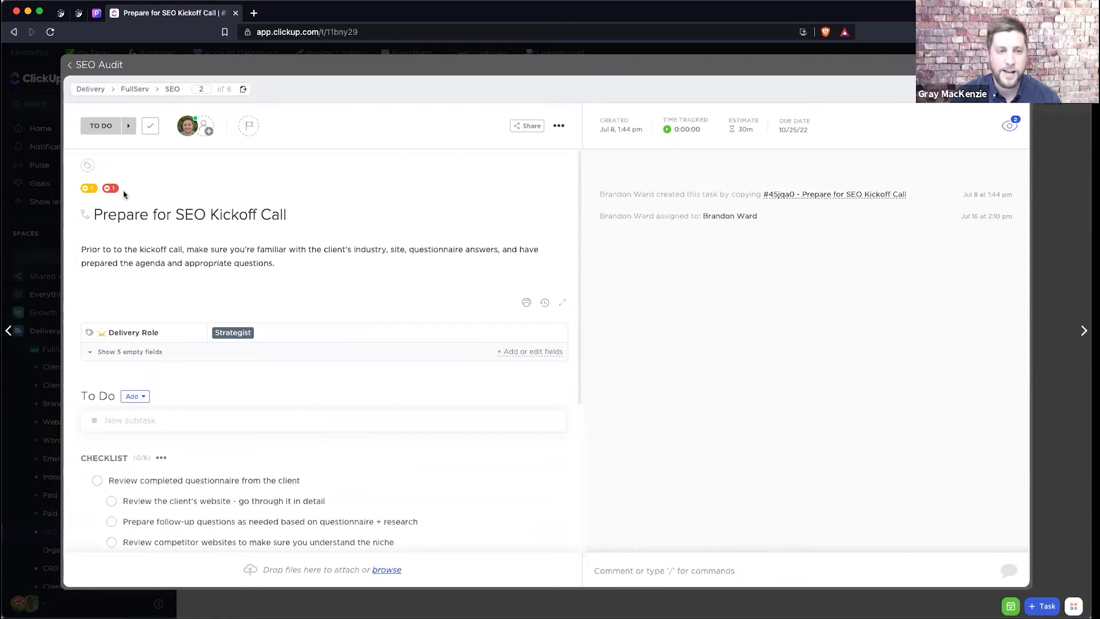
{"action": "left_click", "coordinate": [456, 52]}
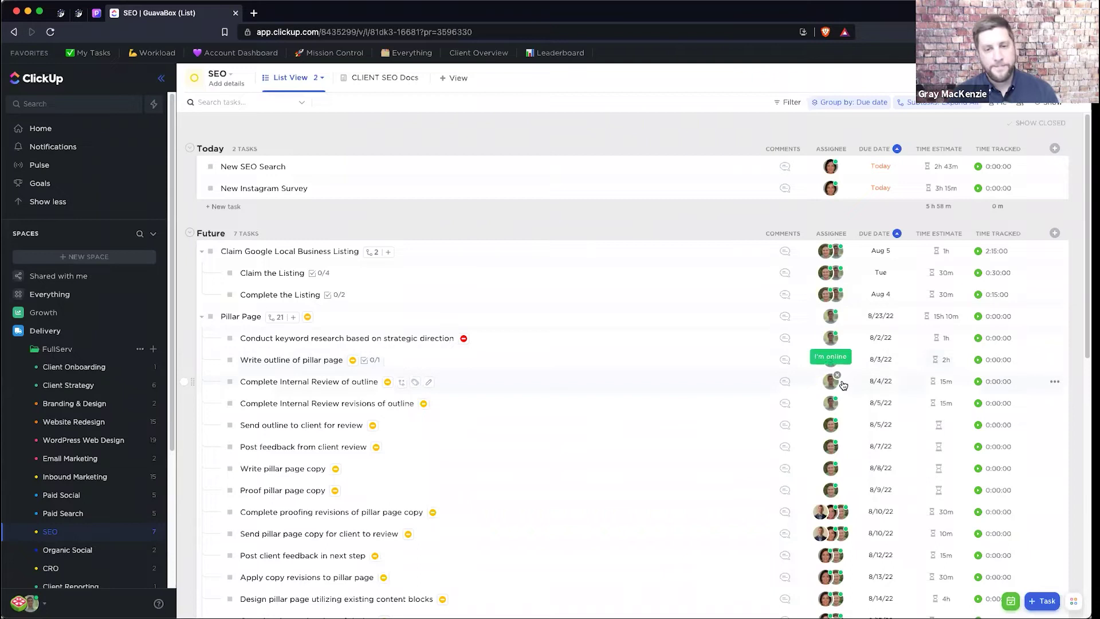
View the due date options of the SEO Audit subtask "Send SEO Questionnaire & Schedule Kickoff Call" without changing the date
{"action": "scroll", "coordinate": [835, 392], "scroll_direction": "down", "scroll_amount": 3}
{"action": "scroll", "coordinate": [835, 391], "scroll_direction": "down", "scroll_amount": 10}
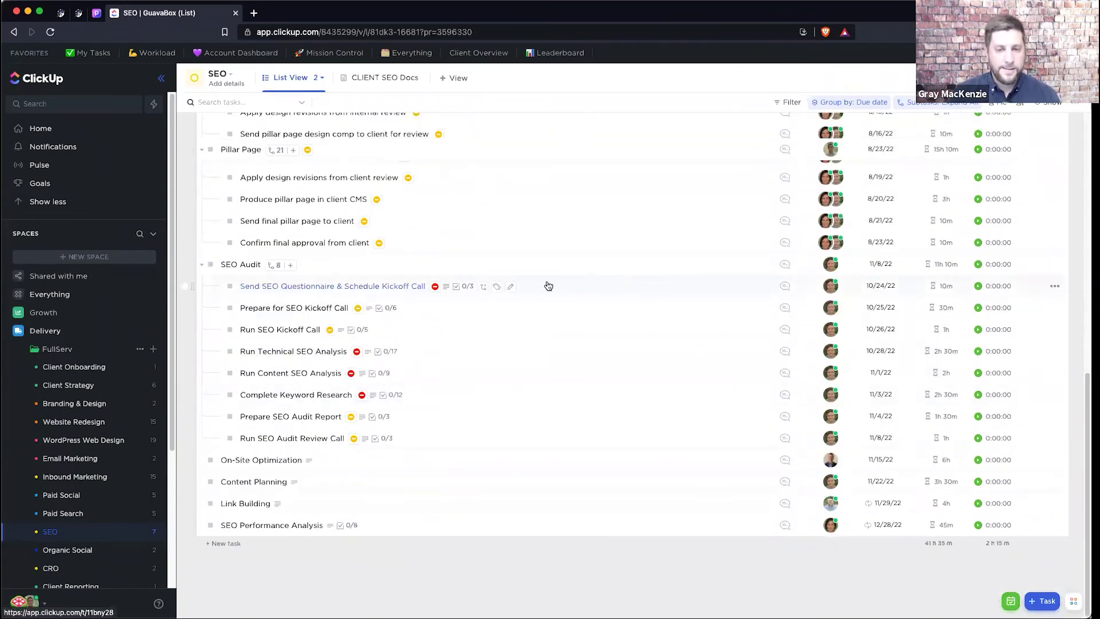
{"action": "left_click", "coordinate": [878, 286]}
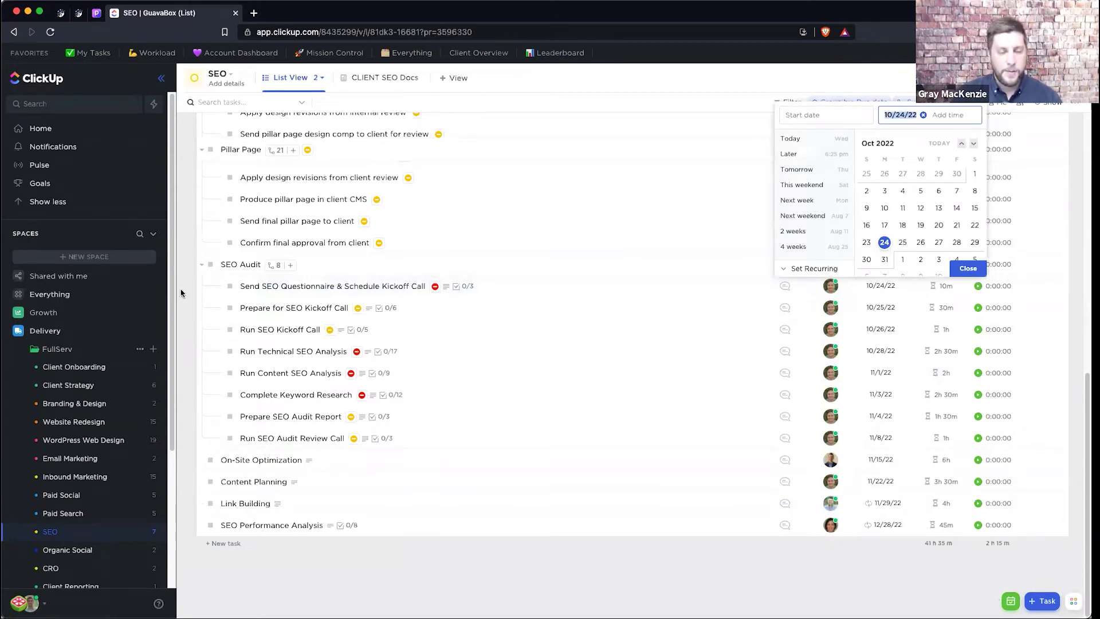
{"action": "left_click", "coordinate": [821, 575]}
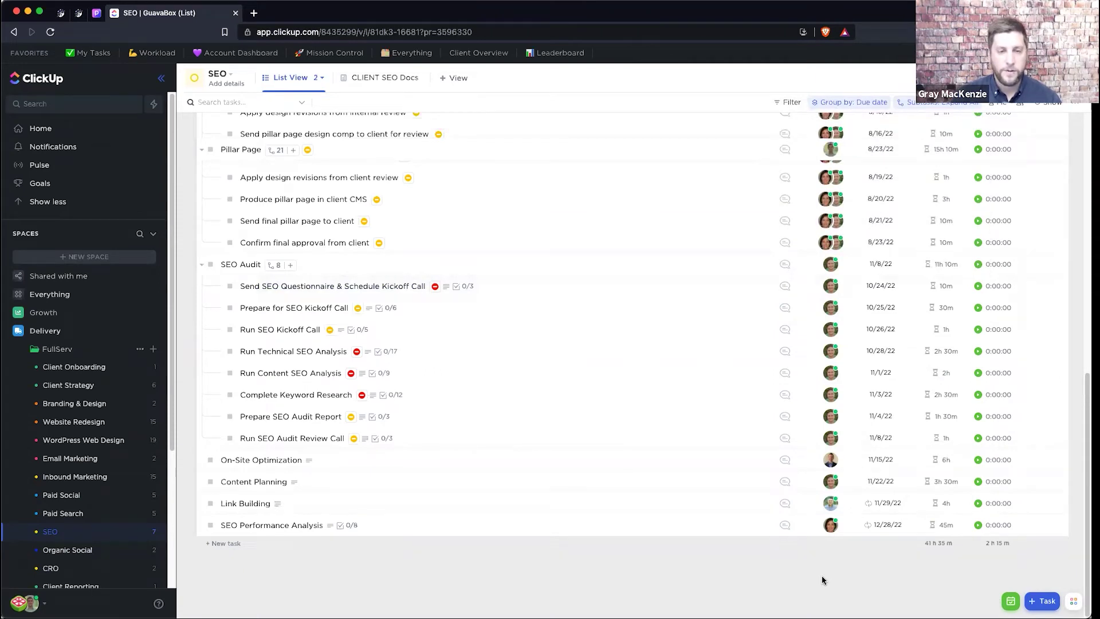
Review the details of "Send SEO Questionnaire & Schedule Kickoff Call" again and go back to the SEO list
{"action": "left_click", "coordinate": [288, 296]}
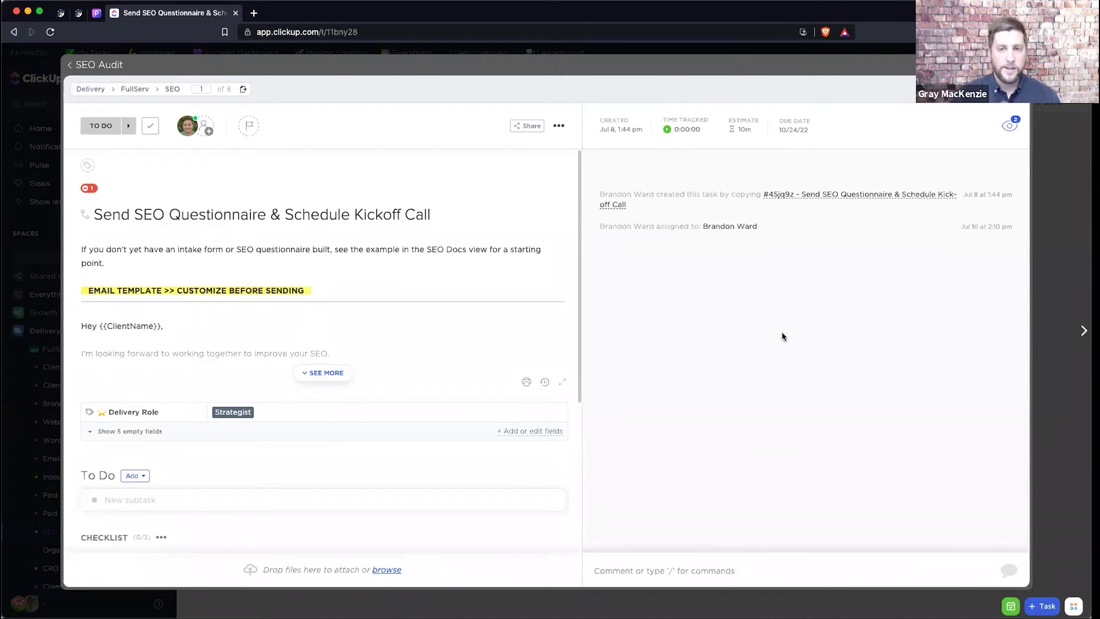
{"action": "left_click", "coordinate": [1068, 198]}
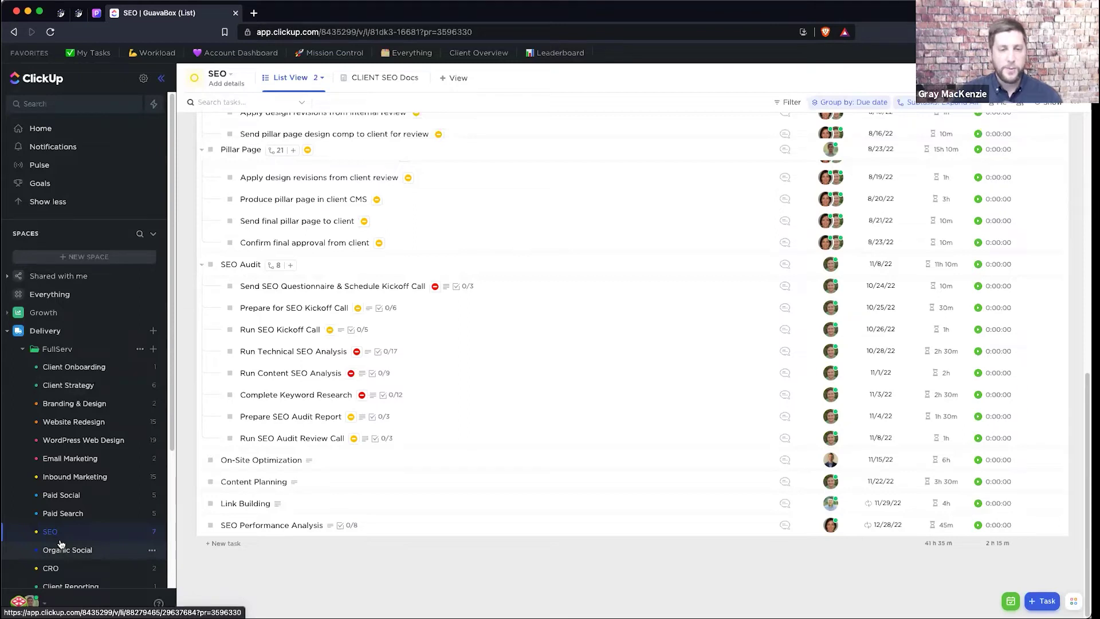
{"action": "scroll", "coordinate": [466, 466], "scroll_direction": "up", "scroll_amount": 10}
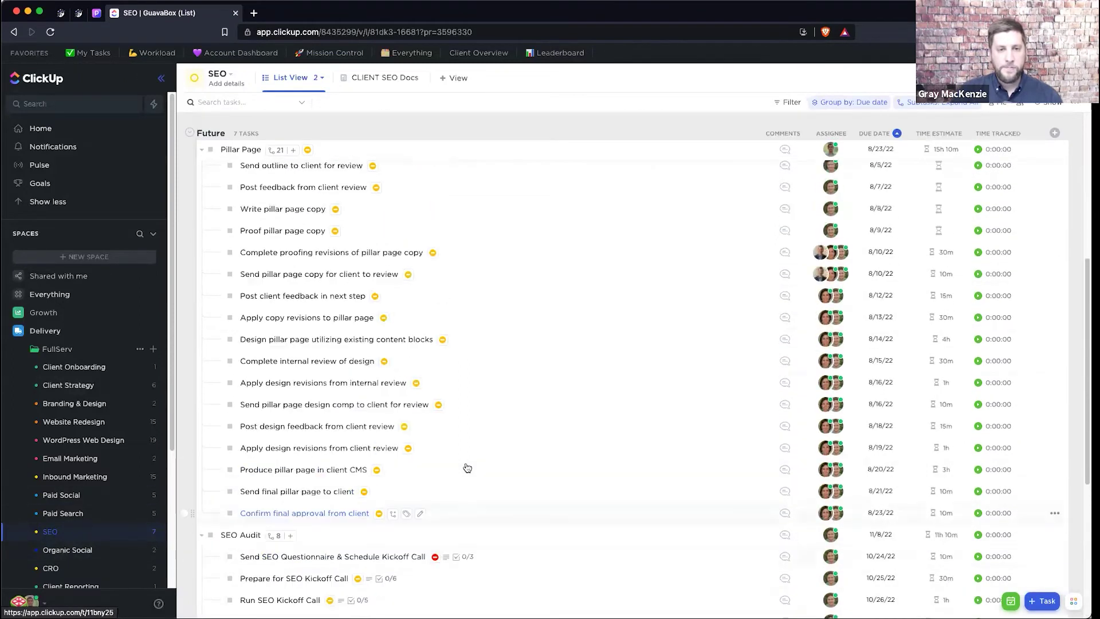
Advance the Pitch presentation past "Resource Management" to the "Flexible Dashboards + Unlimited Reporting" slide, and return to ClickUp
{"action": "left_click", "coordinate": [96, 12]}
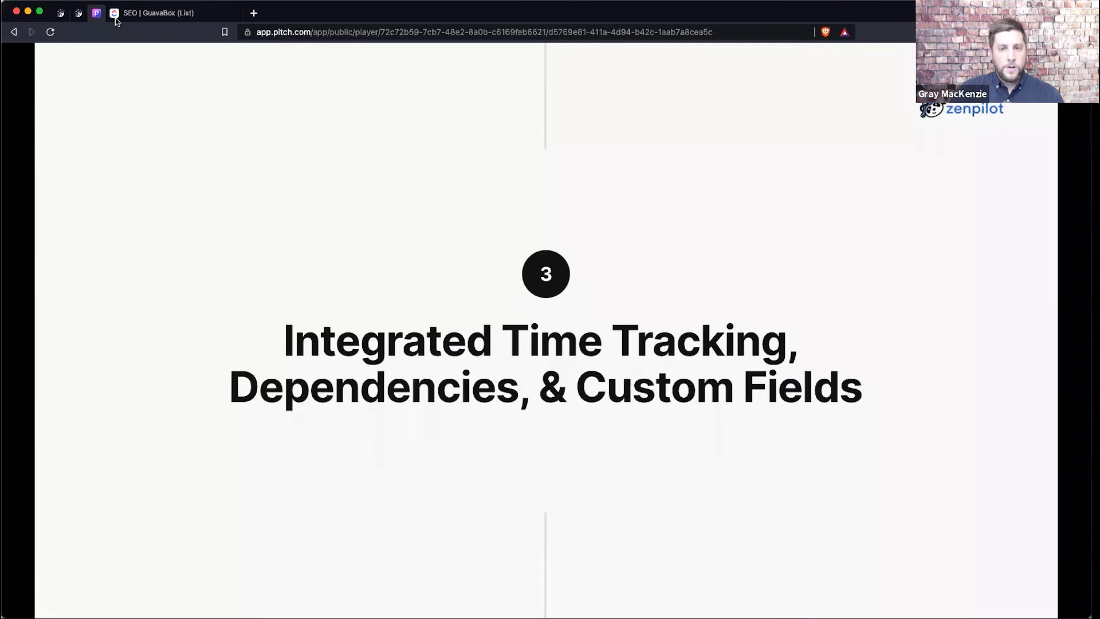
{"action": "mouse_move", "coordinate": [590, 378]}
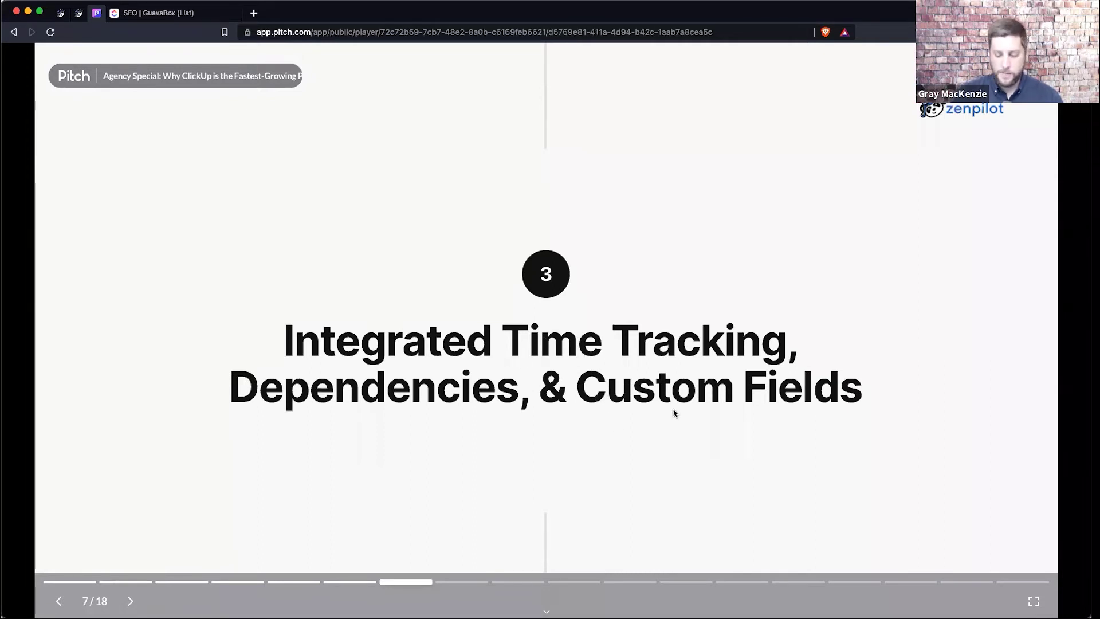
{"action": "key", "text": "Right"}
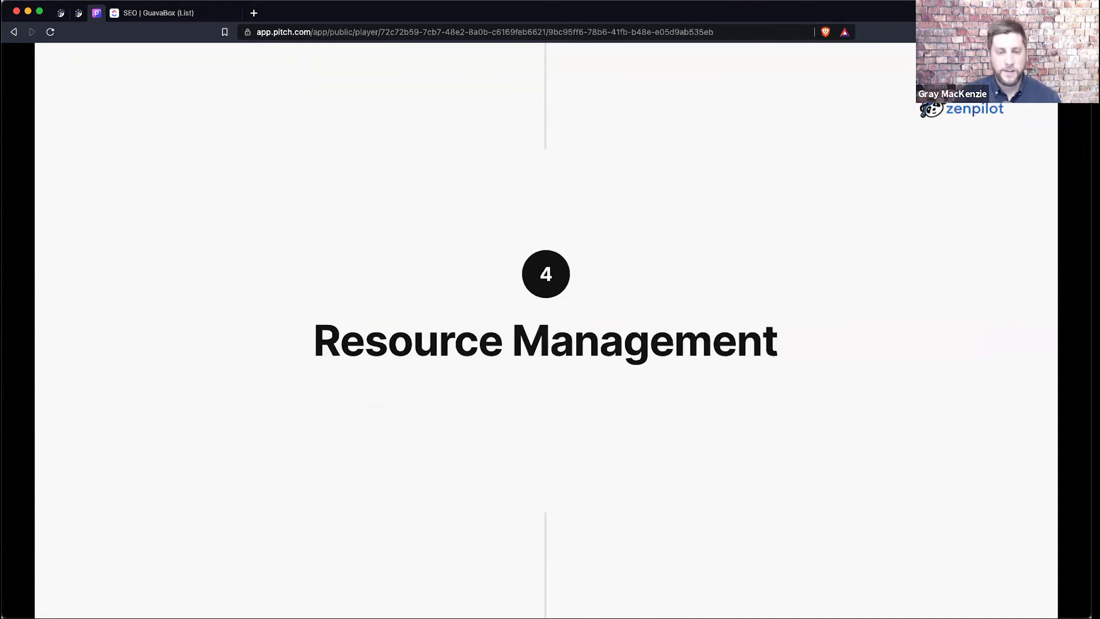
{"action": "key", "text": "Right"}
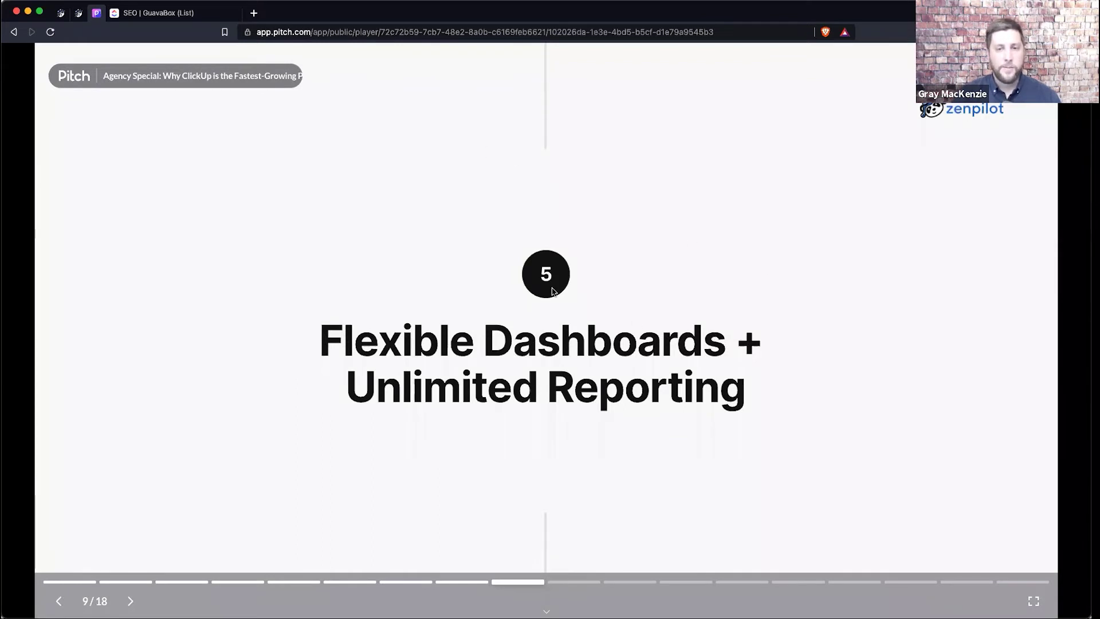
{"action": "left_click", "coordinate": [178, 14]}
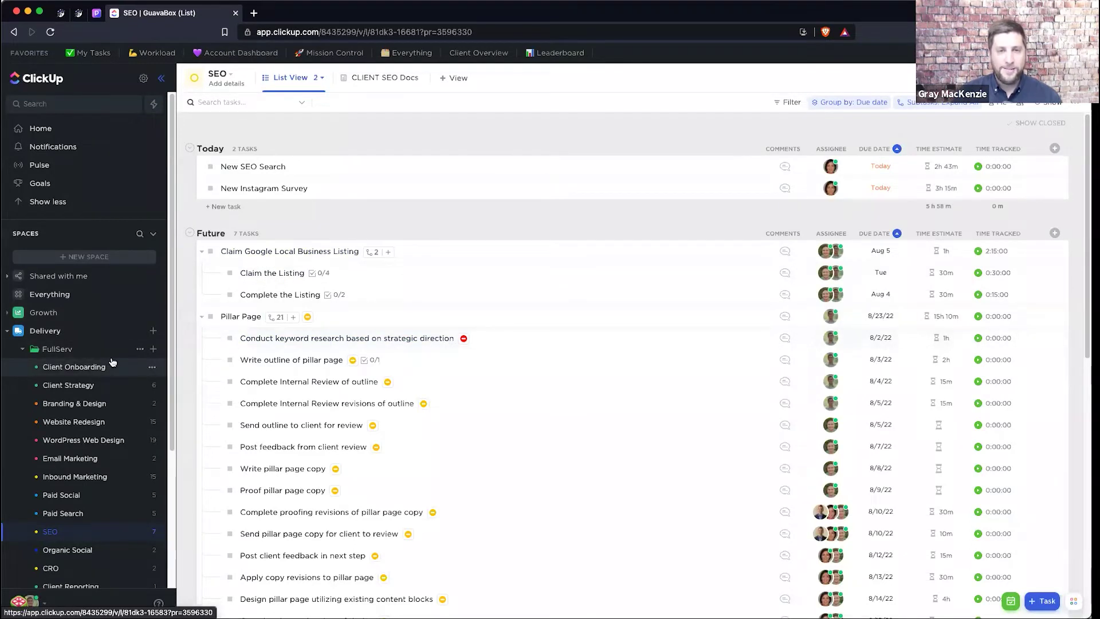
Open the ClickUp Leaderboard dashboard and examine its time reporting, Who's Behind?, Open Tasks by Assignee and Workspace Points widgets
{"action": "scroll", "coordinate": [112, 362], "scroll_direction": "down", "scroll_amount": 5}
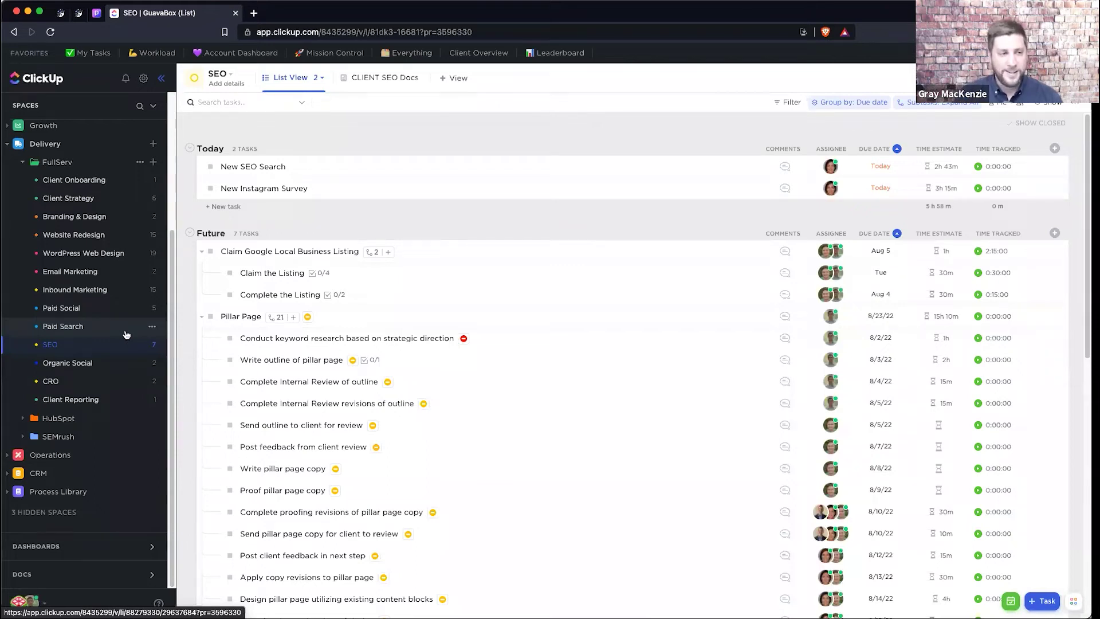
{"action": "left_click", "coordinate": [66, 543]}
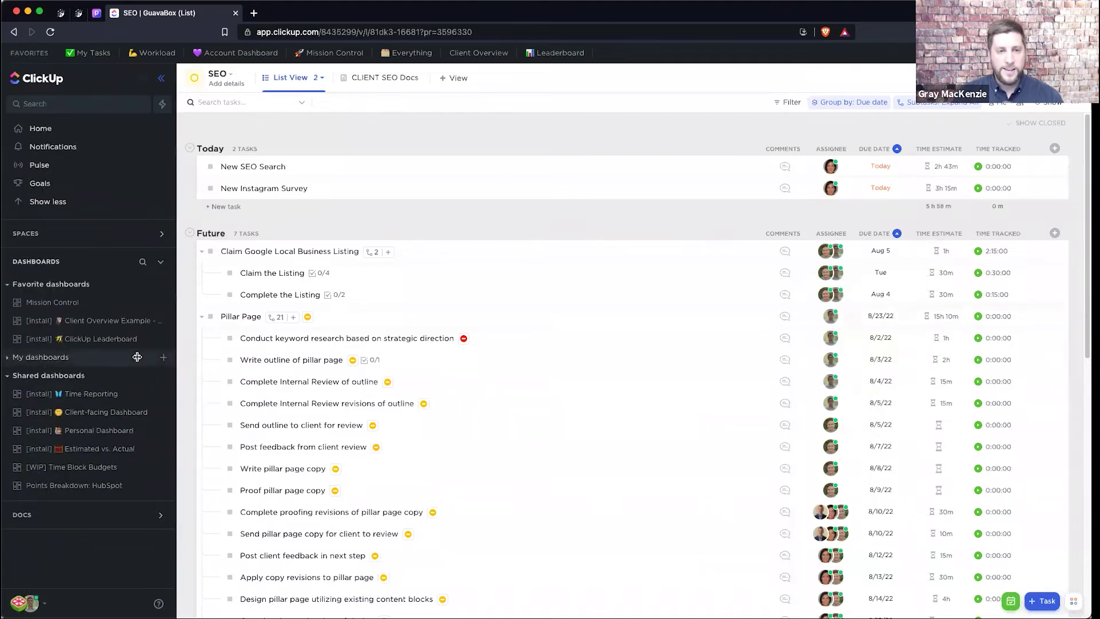
{"action": "left_click", "coordinate": [100, 338]}
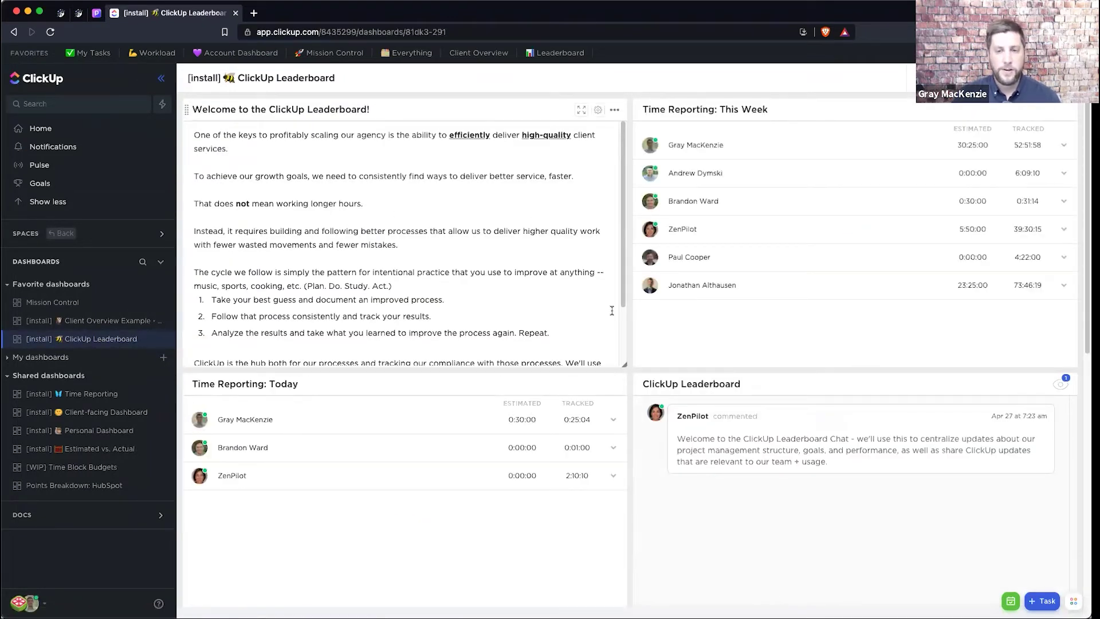
{"action": "scroll", "coordinate": [612, 310], "scroll_direction": "down", "scroll_amount": 3}
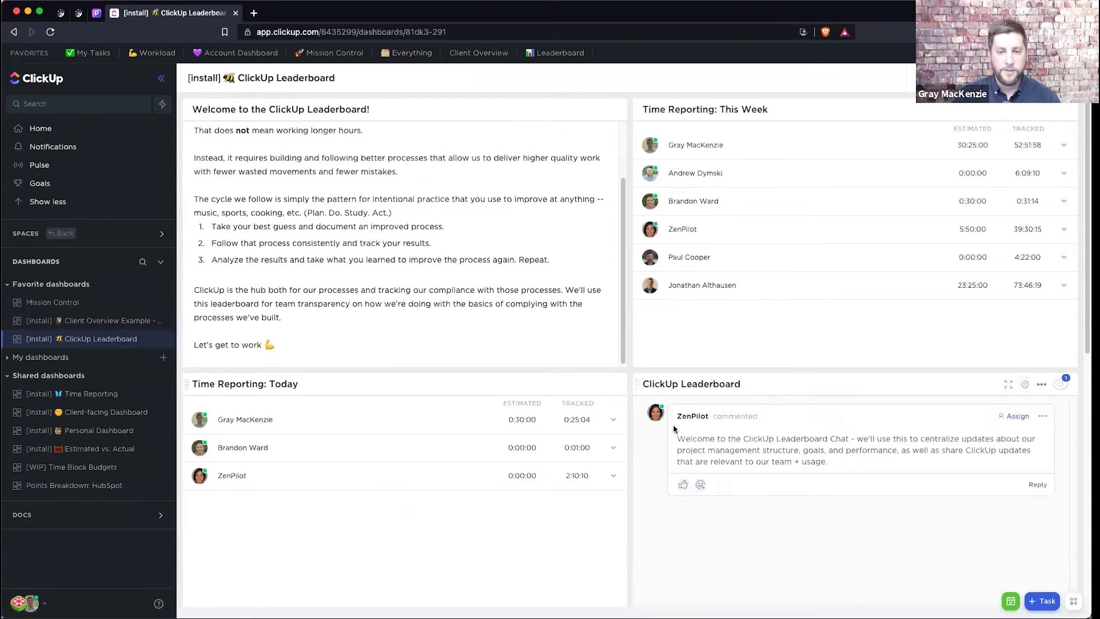
{"action": "scroll", "coordinate": [673, 428], "scroll_direction": "down", "scroll_amount": 8}
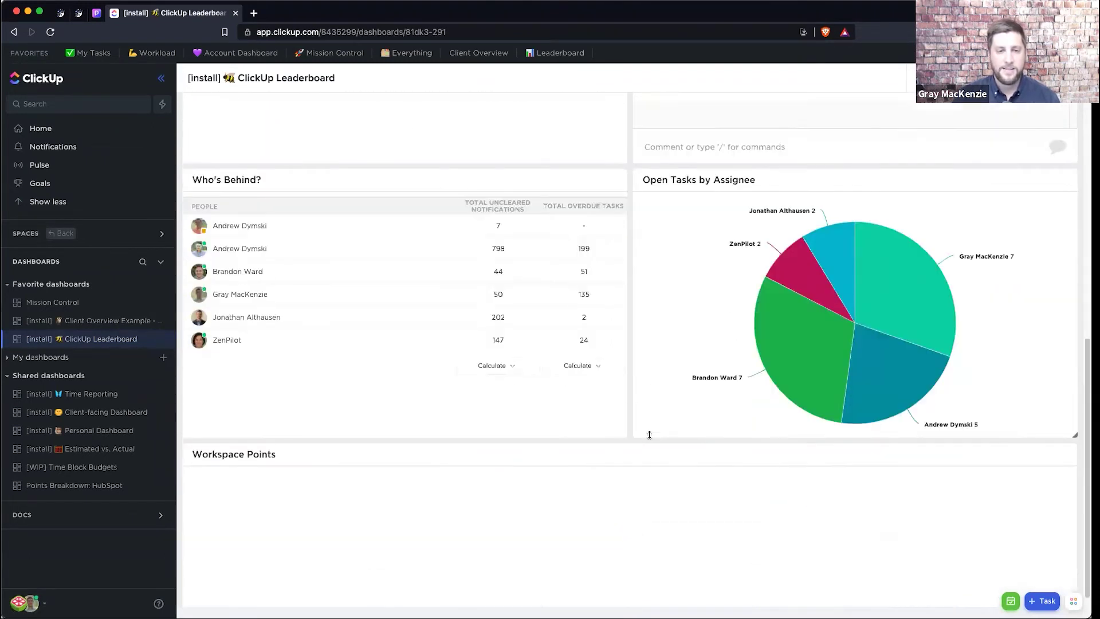
{"action": "scroll", "coordinate": [649, 435], "scroll_direction": "down", "scroll_amount": 1}
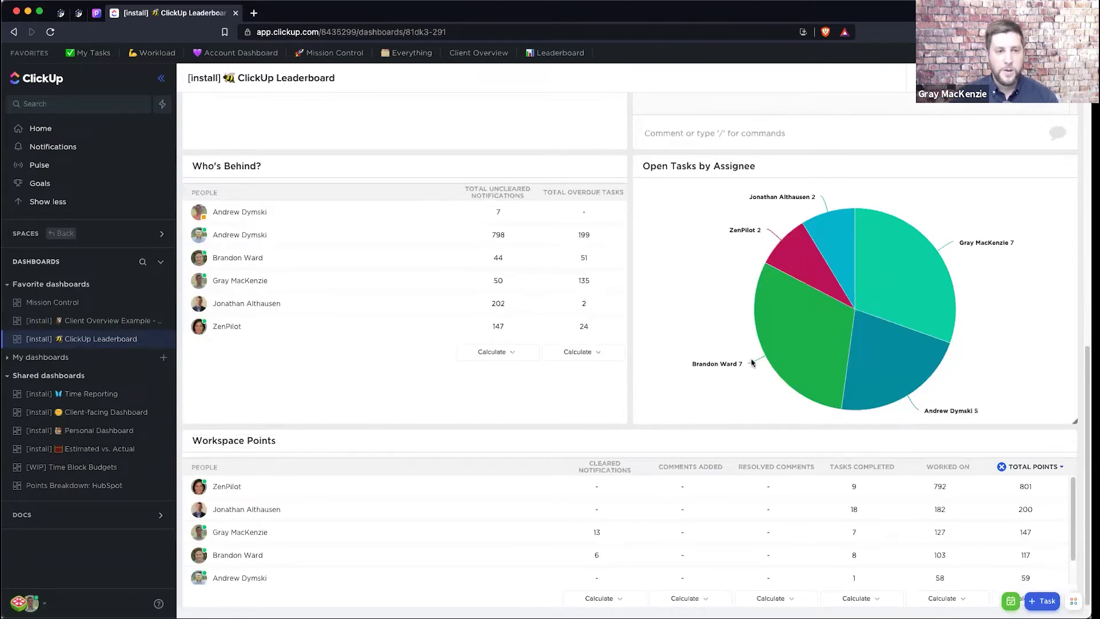
Create a new dashboard and browse the Featured, Custom, Sprints, Statuses and Tags widget categories without adding a widget
{"action": "left_click", "coordinate": [163, 359]}
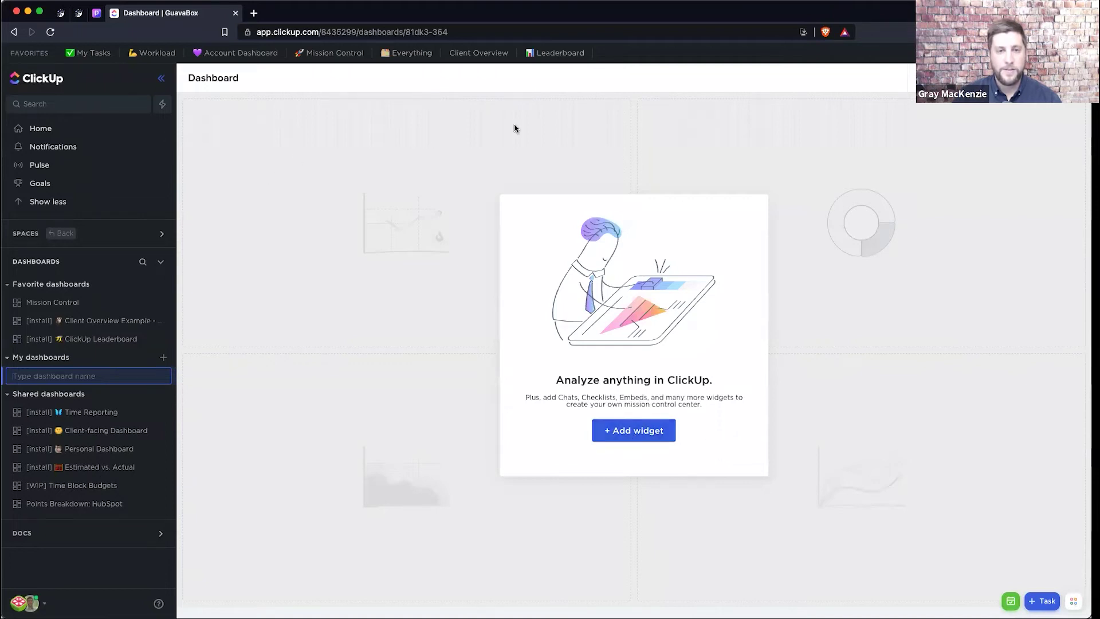
{"action": "left_click", "coordinate": [672, 436]}
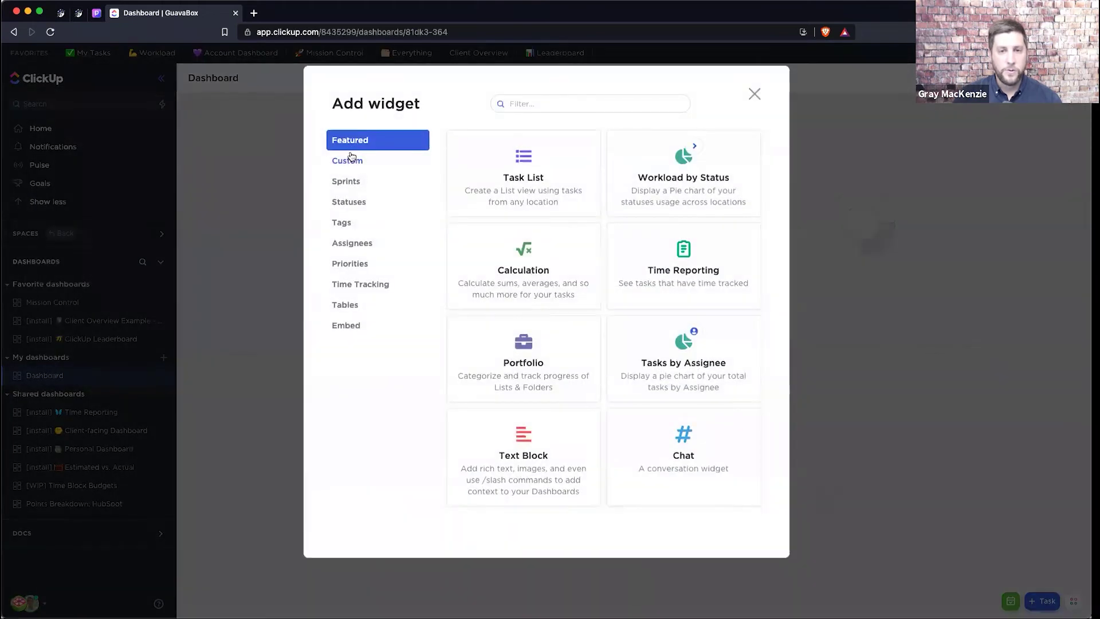
{"action": "left_click", "coordinate": [350, 161]}
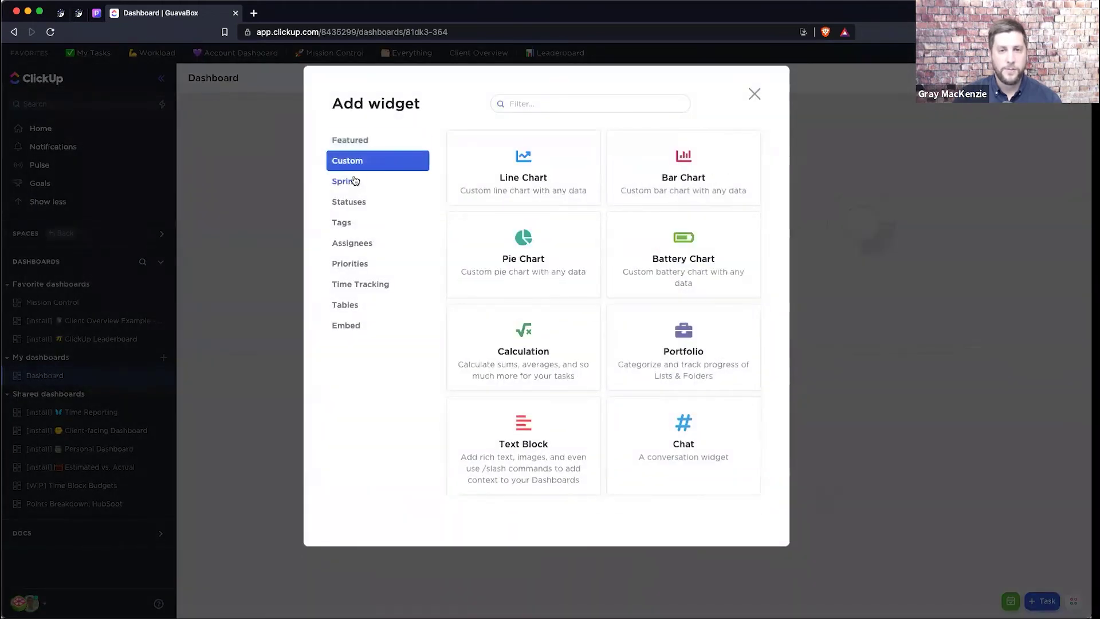
{"action": "left_click", "coordinate": [353, 179]}
{"action": "left_click", "coordinate": [363, 207]}
{"action": "left_click", "coordinate": [355, 222]}
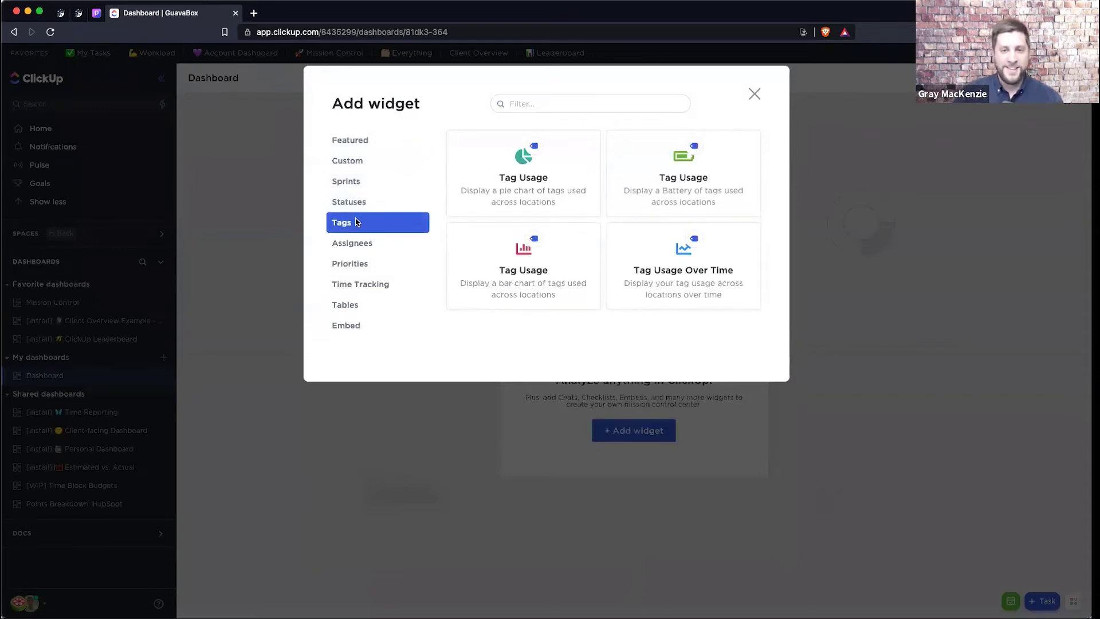
{"action": "left_click", "coordinate": [755, 99]}
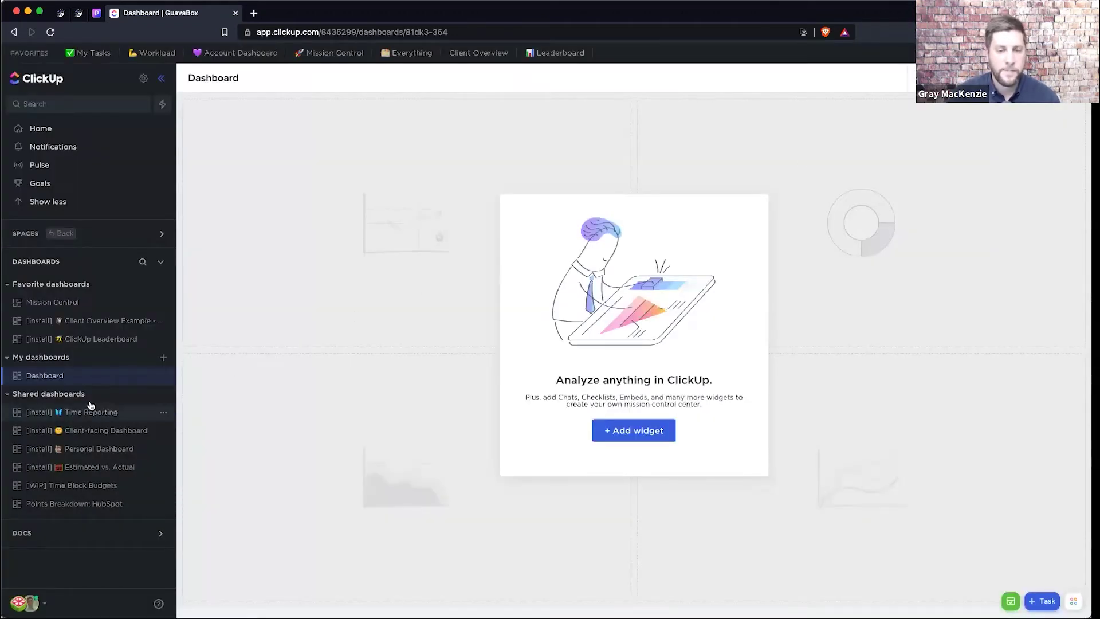
Return to the ClickUp Leaderboard dashboard and review its time reporting, Who's Behind? and Workspace Points widgets
{"action": "left_click", "coordinate": [106, 343]}
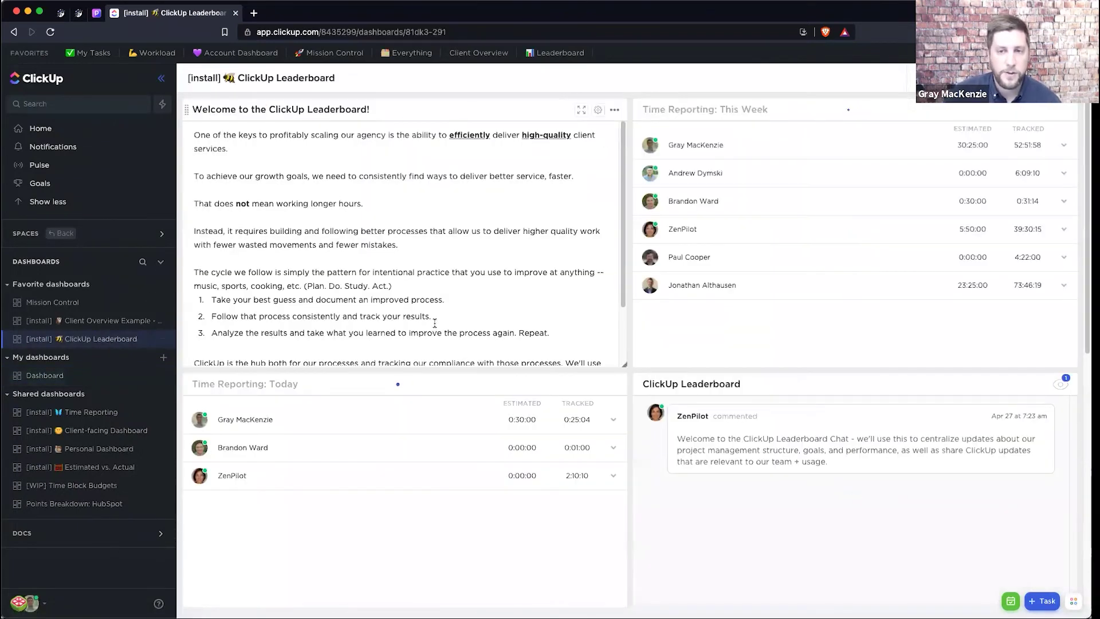
{"action": "scroll", "coordinate": [446, 267], "scroll_direction": "down", "scroll_amount": 2}
{"action": "scroll", "coordinate": [446, 267], "scroll_direction": "down", "scroll_amount": 8}
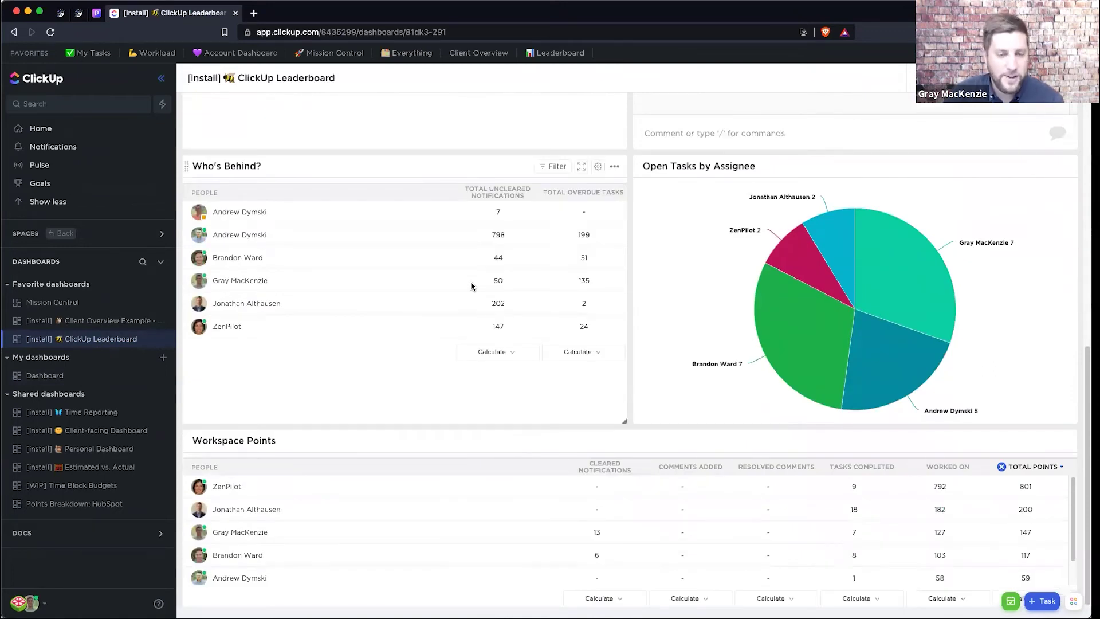
Open the Client Overview Example - FullServ dashboard and examine its Progress, overdue, upcoming, time and Open Tasks by Assignee widgets
{"action": "left_click", "coordinate": [112, 319]}
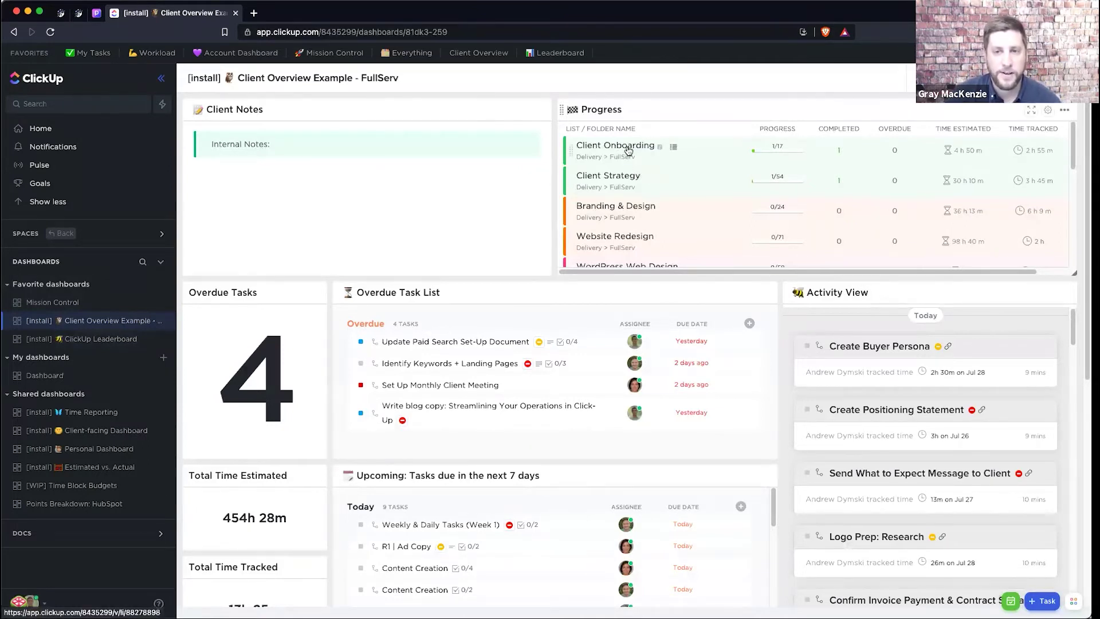
{"action": "scroll", "coordinate": [629, 150], "scroll_direction": "down", "scroll_amount": 8}
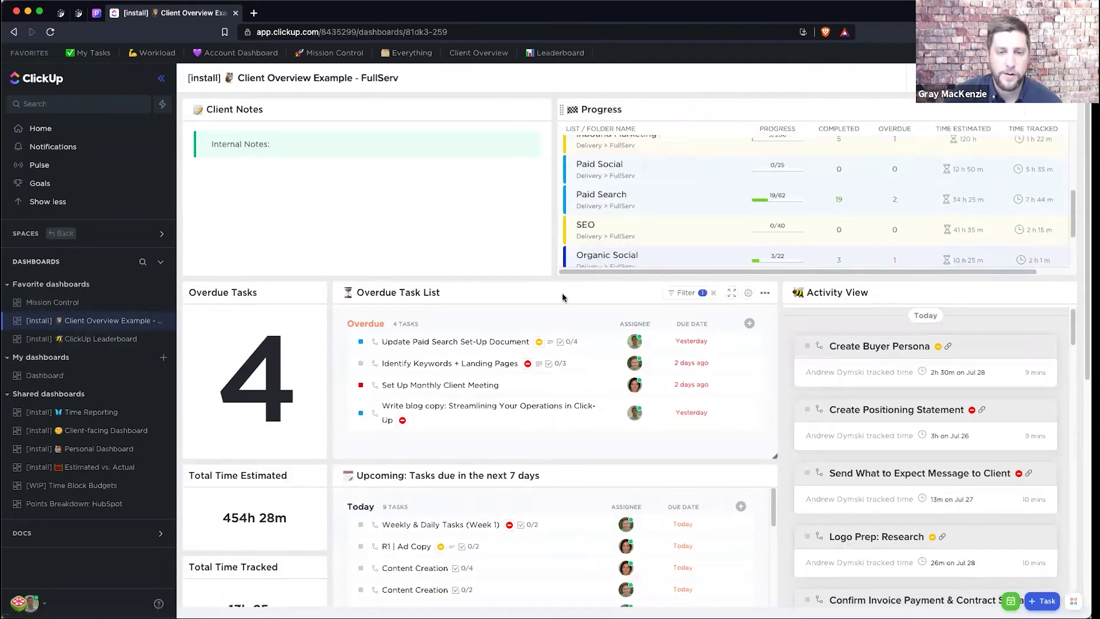
{"action": "scroll", "coordinate": [457, 354], "scroll_direction": "down", "scroll_amount": 3}
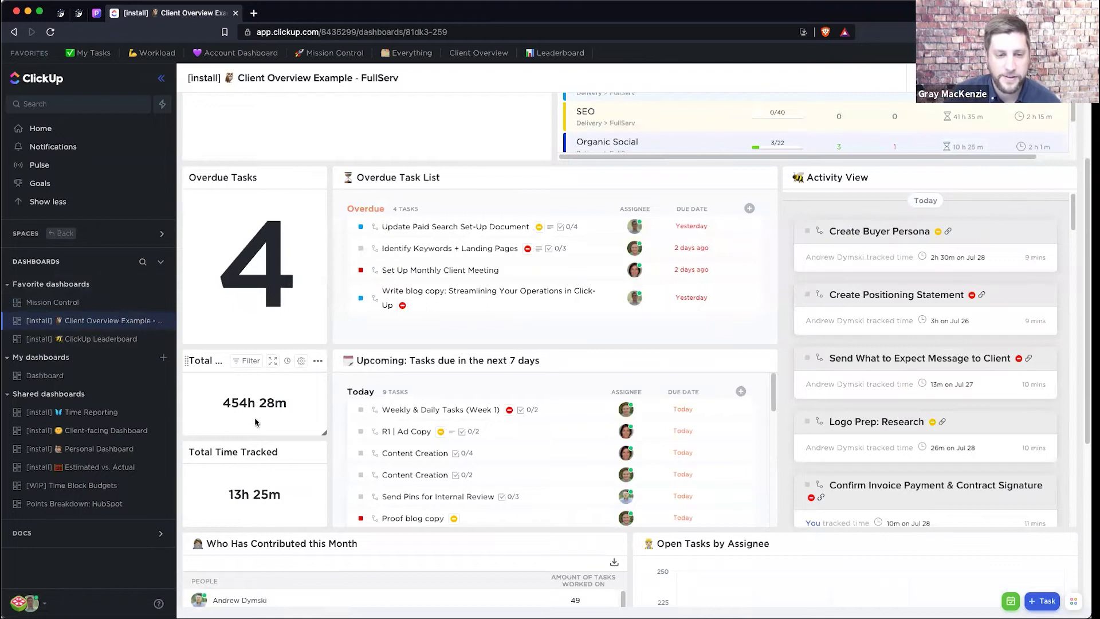
{"action": "scroll", "coordinate": [255, 422], "scroll_direction": "down", "scroll_amount": 5}
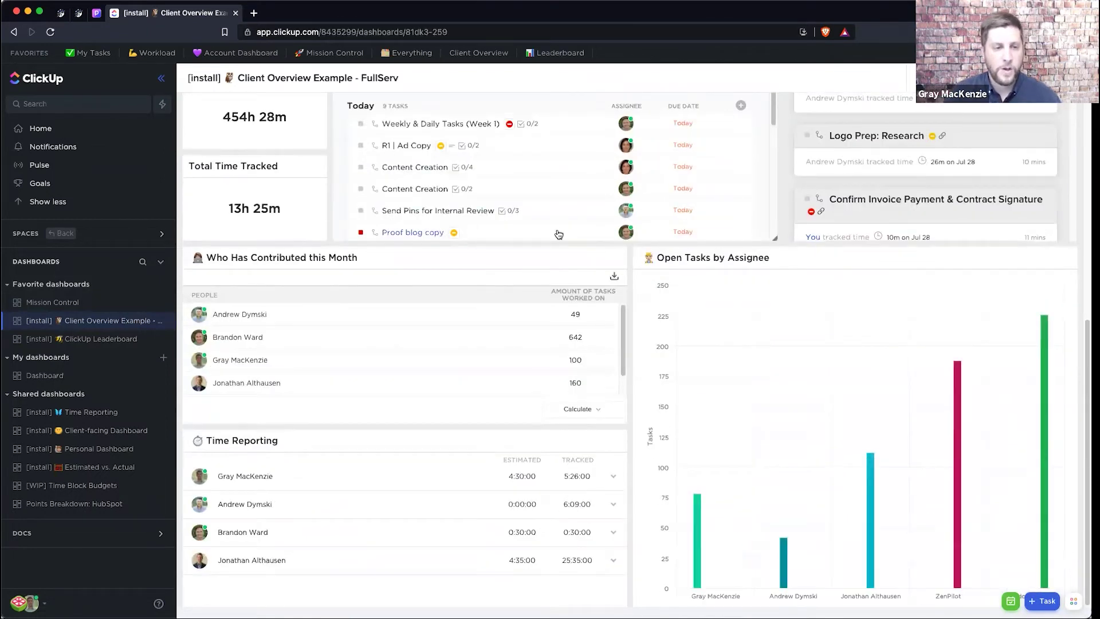
Open the Client-facing Dashboard and review its Project Information, Let's Chat, Time Reporting and Progress widgets
{"action": "left_click", "coordinate": [119, 431]}
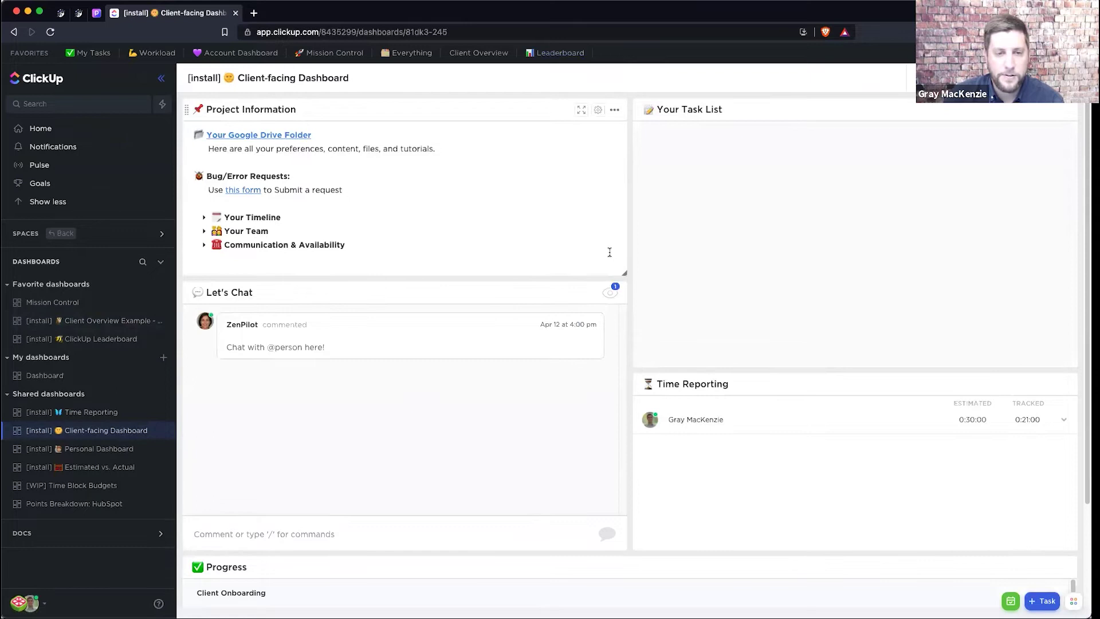
{"action": "scroll", "coordinate": [609, 252], "scroll_direction": "down", "scroll_amount": 3}
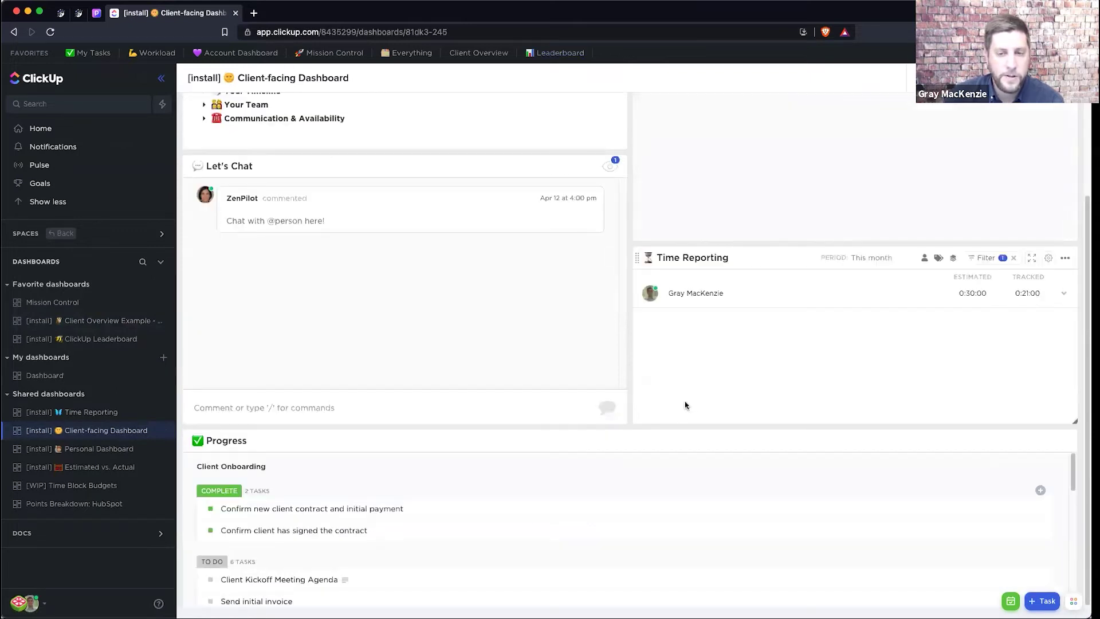
{"action": "scroll", "coordinate": [685, 360], "scroll_direction": "up", "scroll_amount": 3}
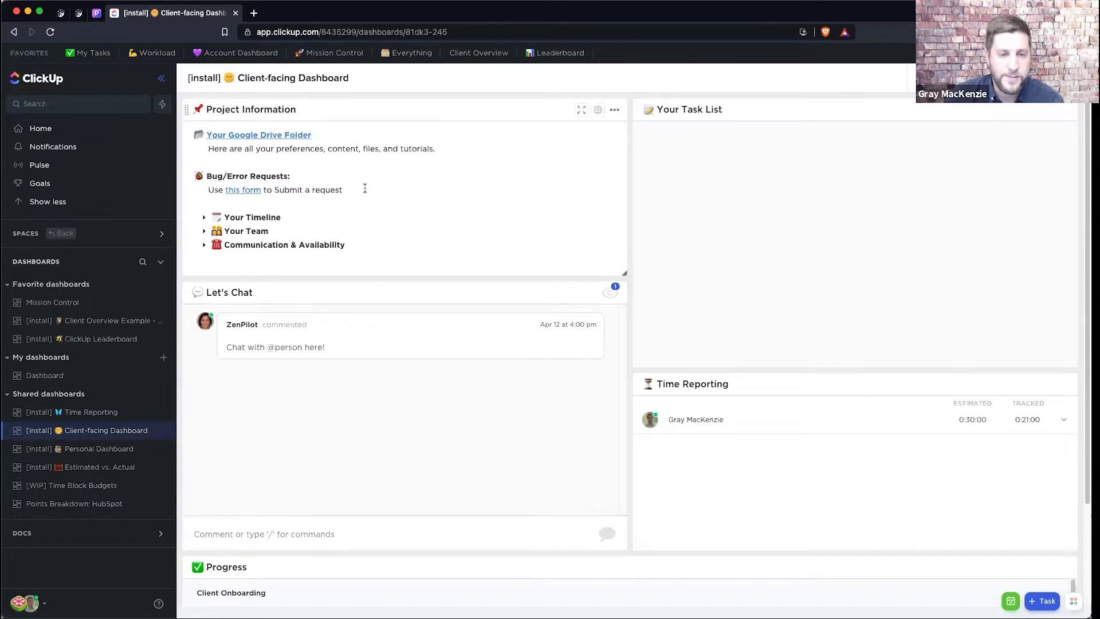
Open the Personal Dashboard and examine its task counts, Last Week, This Week and Next Week lists, and time reporting
{"action": "left_click", "coordinate": [110, 451]}
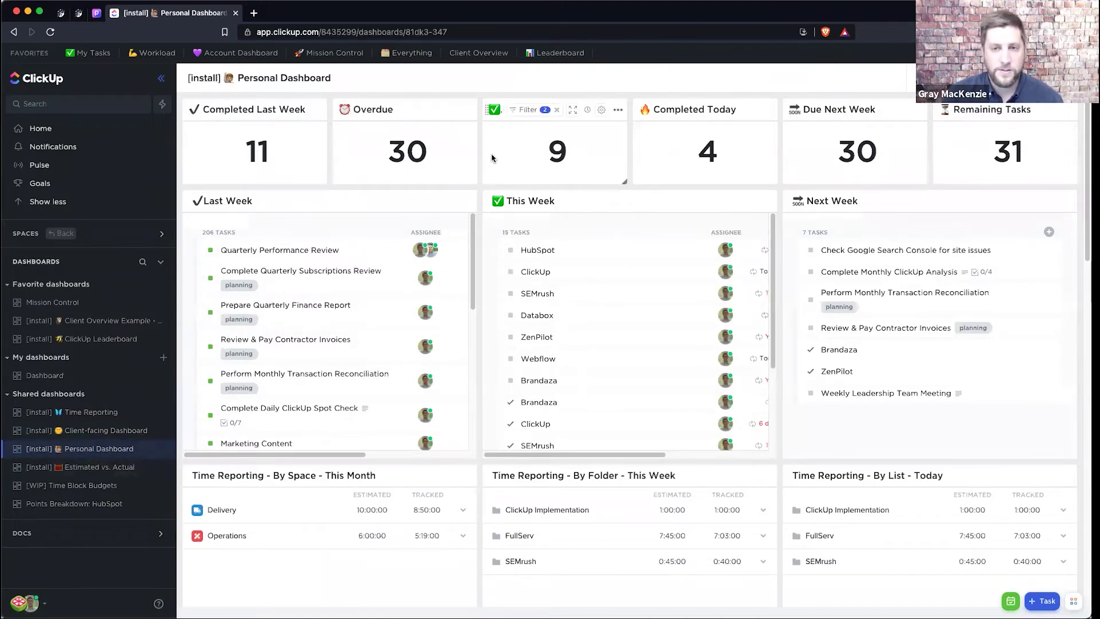
{"action": "scroll", "coordinate": [491, 160], "scroll_direction": "down", "scroll_amount": 5}
{"action": "scroll", "coordinate": [491, 160], "scroll_direction": "down", "scroll_amount": 3}
{"action": "scroll", "coordinate": [484, 180], "scroll_direction": "up", "scroll_amount": 6}
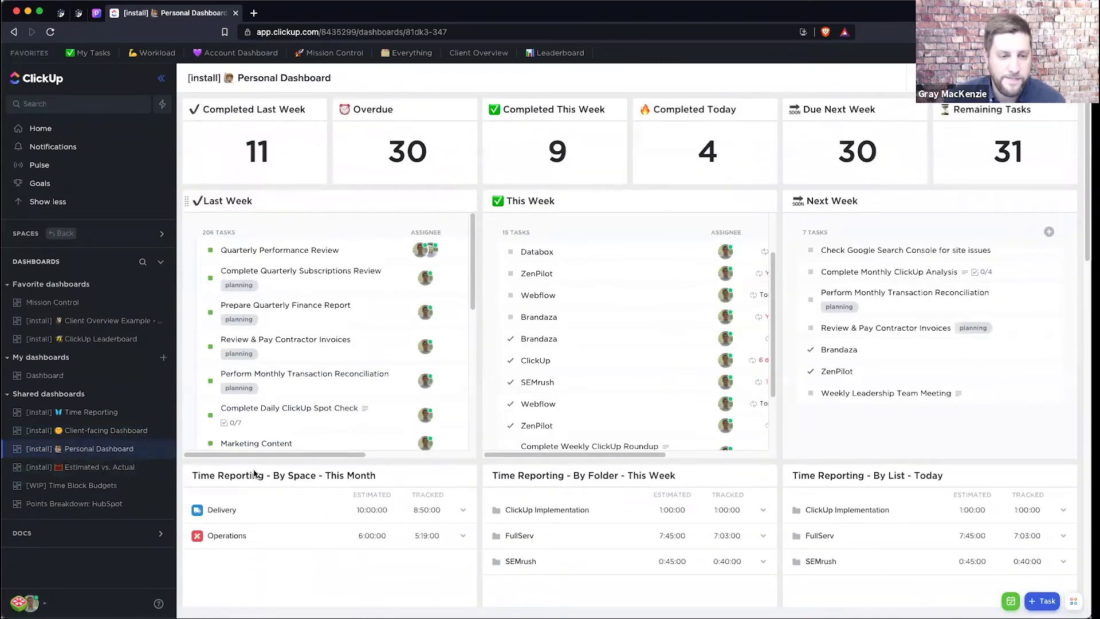
View the Estimated vs. Actual dashboard's time reporting by client and user, and expand the Spaces list
{"action": "left_click", "coordinate": [107, 471]}
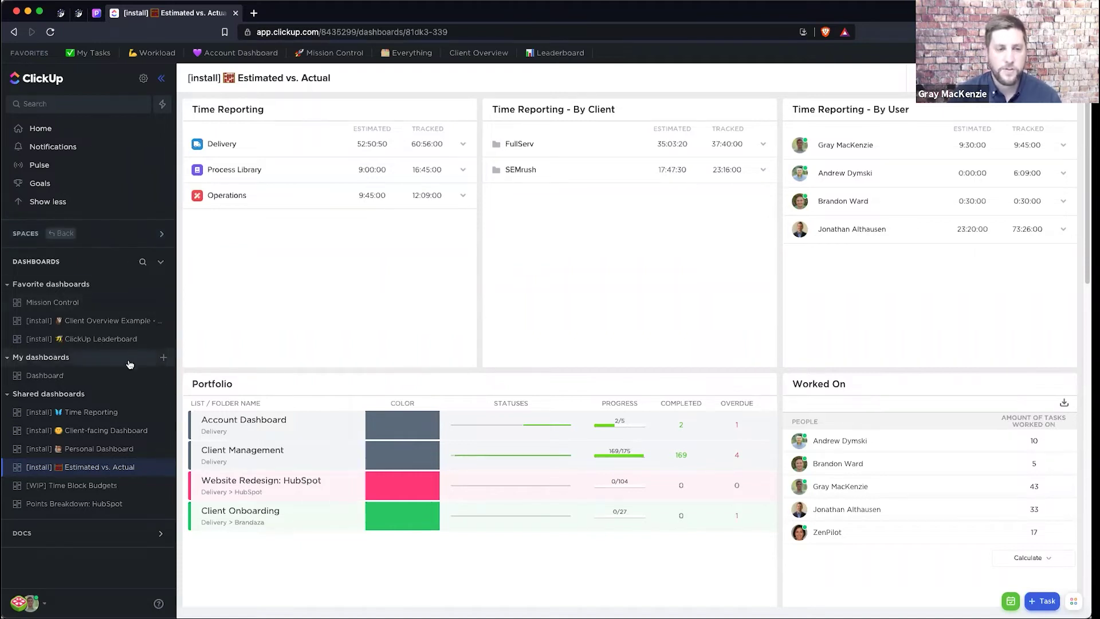
{"action": "left_click", "coordinate": [125, 243]}
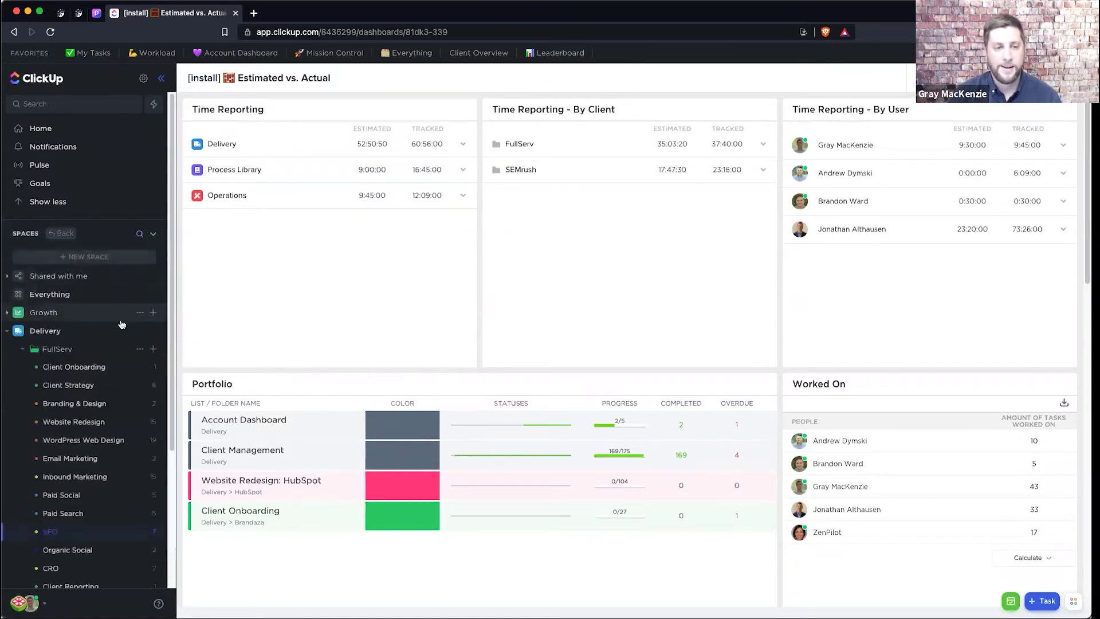
Advance the Pitch presentation to the "Centralize Your Agency's Account Dashboard" slide, and return to ClickUp
{"action": "left_click", "coordinate": [99, 13]}
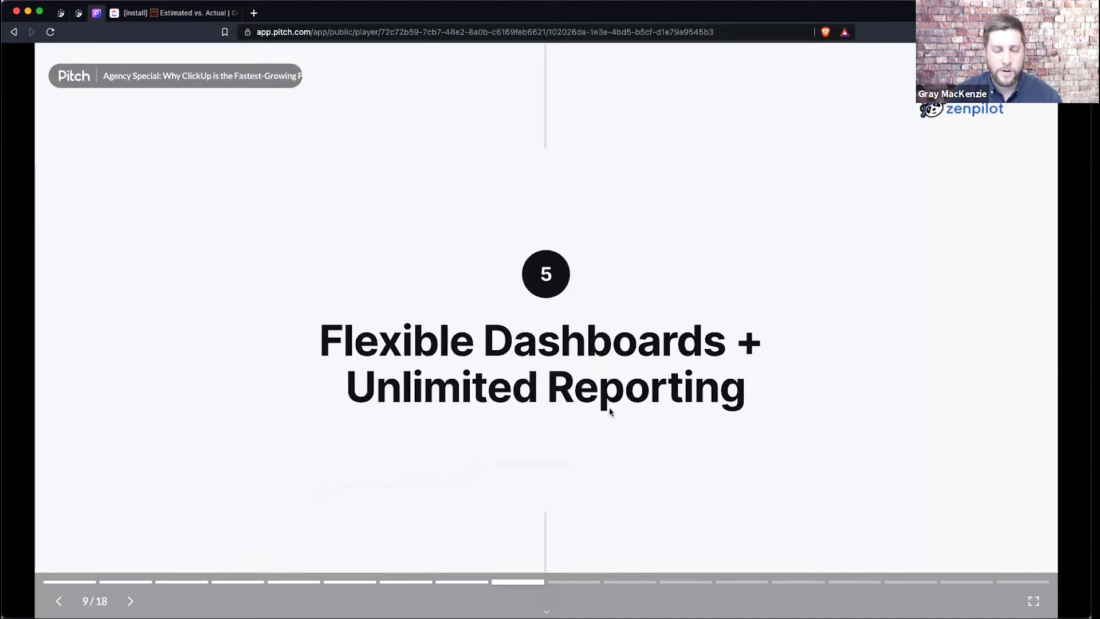
{"action": "left_click", "coordinate": [578, 583]}
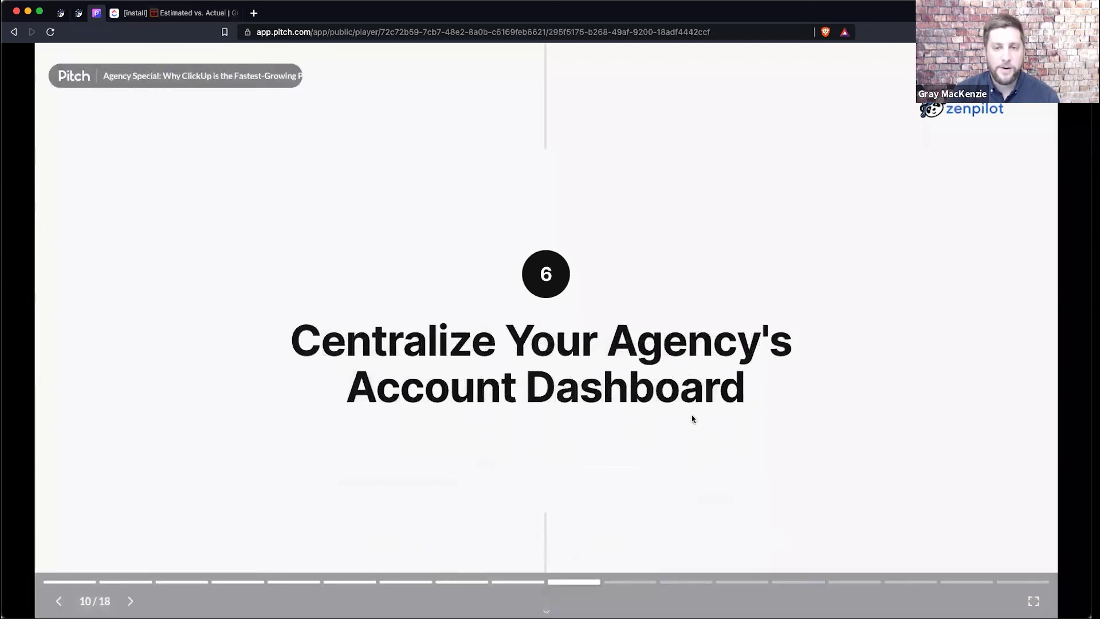
{"action": "key", "text": "ctrl+Tab"}
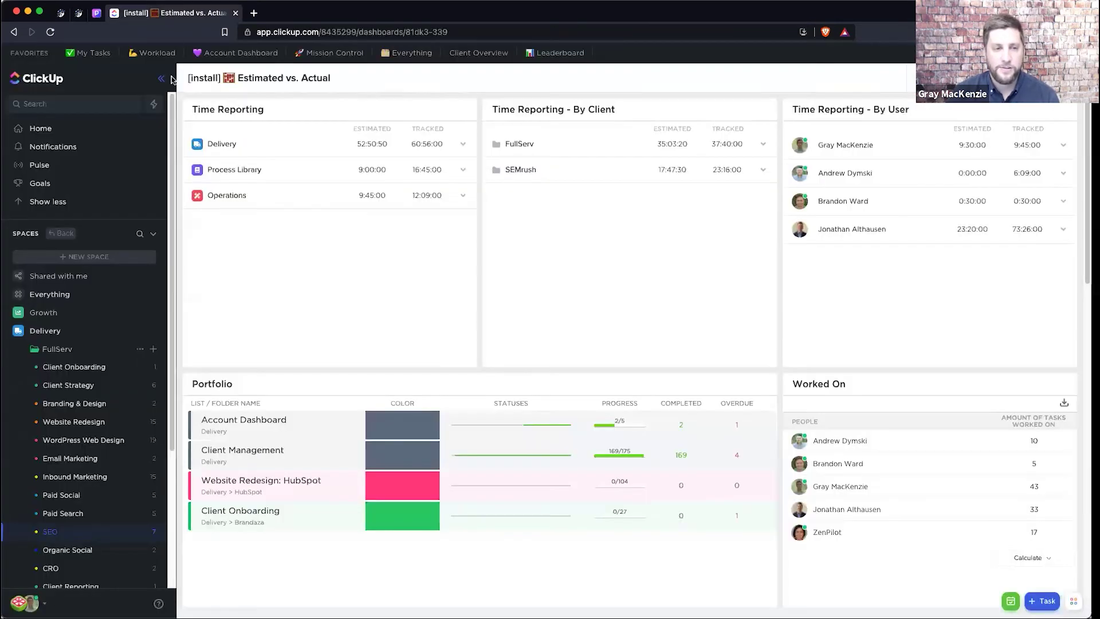
Open the Deals list in the CRM space and examine the Active Accounts columns from Status through Revenue
{"action": "left_click", "coordinate": [17, 330]}
{"action": "left_click", "coordinate": [10, 367]}
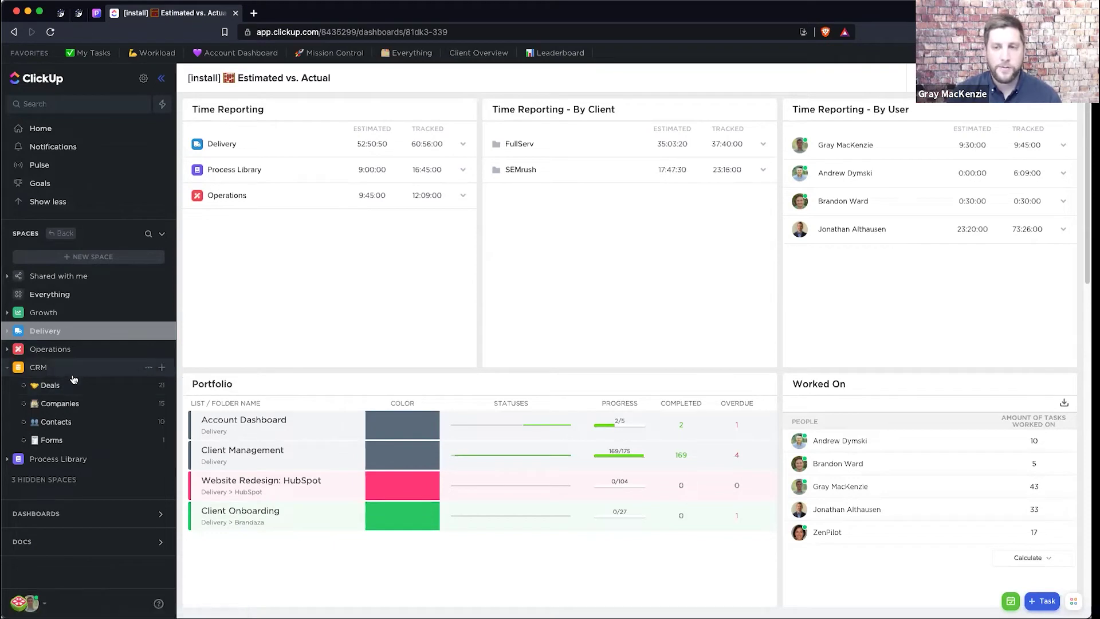
{"action": "left_click", "coordinate": [74, 384]}
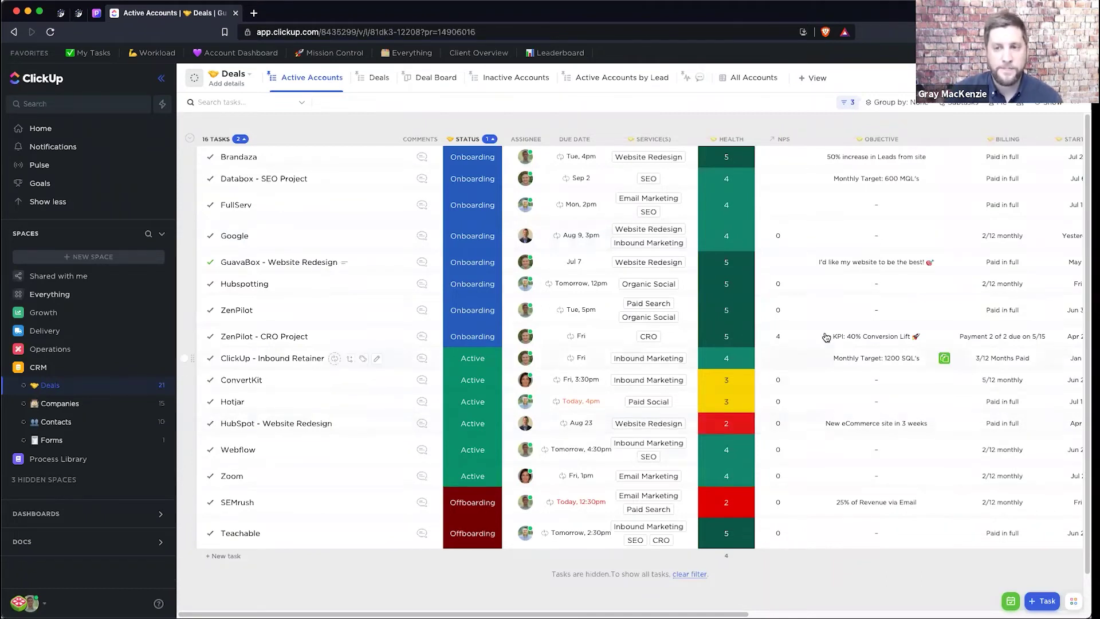
{"action": "scroll", "coordinate": [871, 295], "scroll_direction": "right", "scroll_amount": 5}
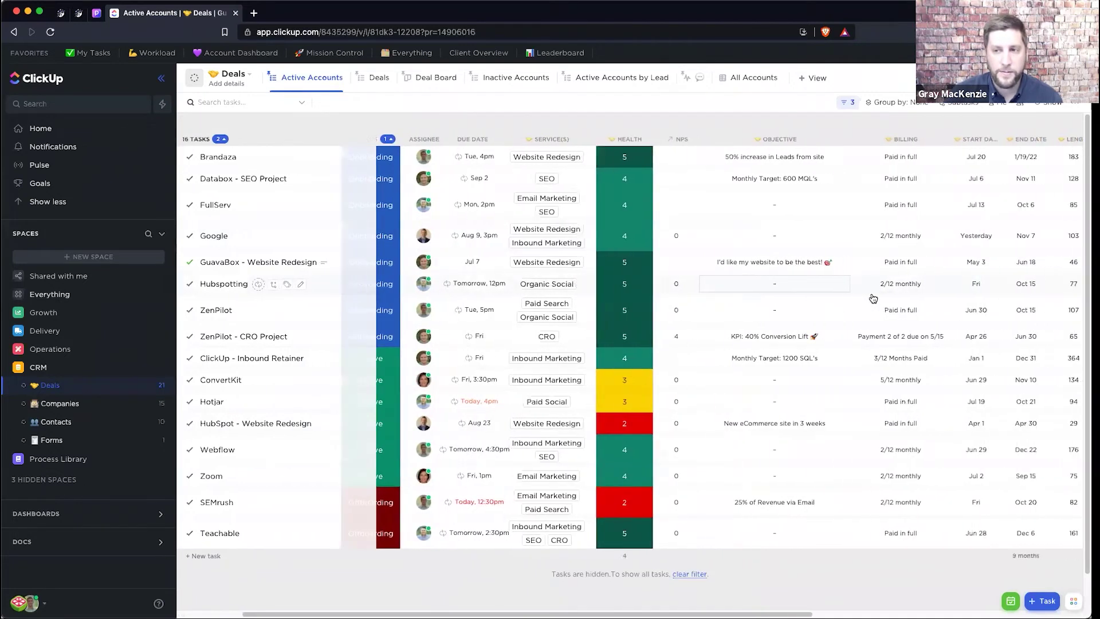
{"action": "scroll", "coordinate": [945, 192], "scroll_direction": "right", "scroll_amount": 3}
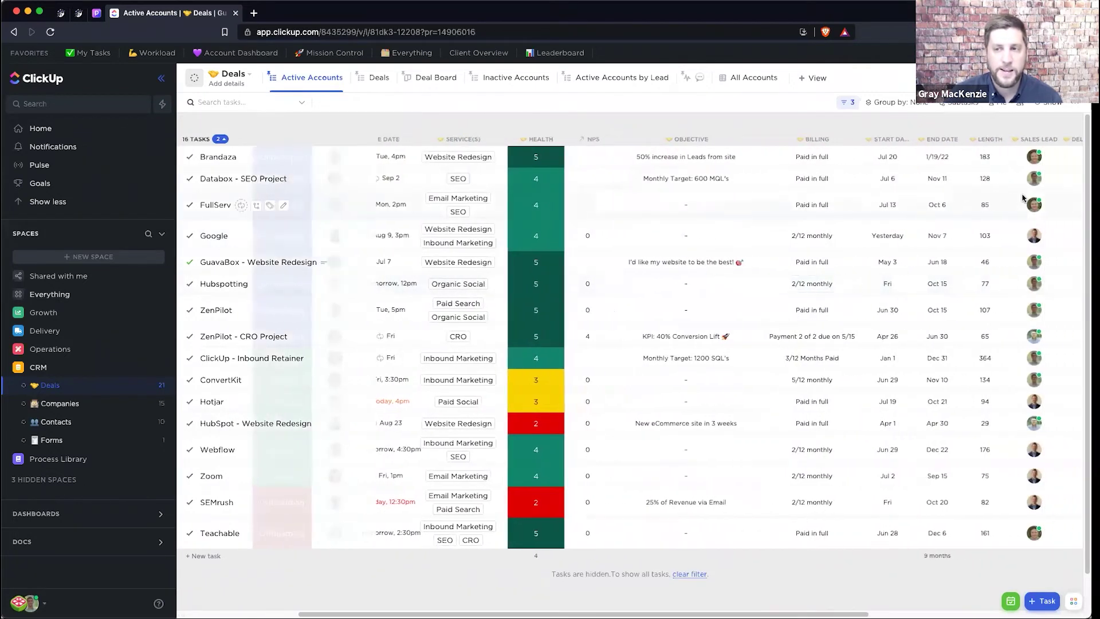
{"action": "scroll", "coordinate": [1031, 226], "scroll_direction": "right", "scroll_amount": 1}
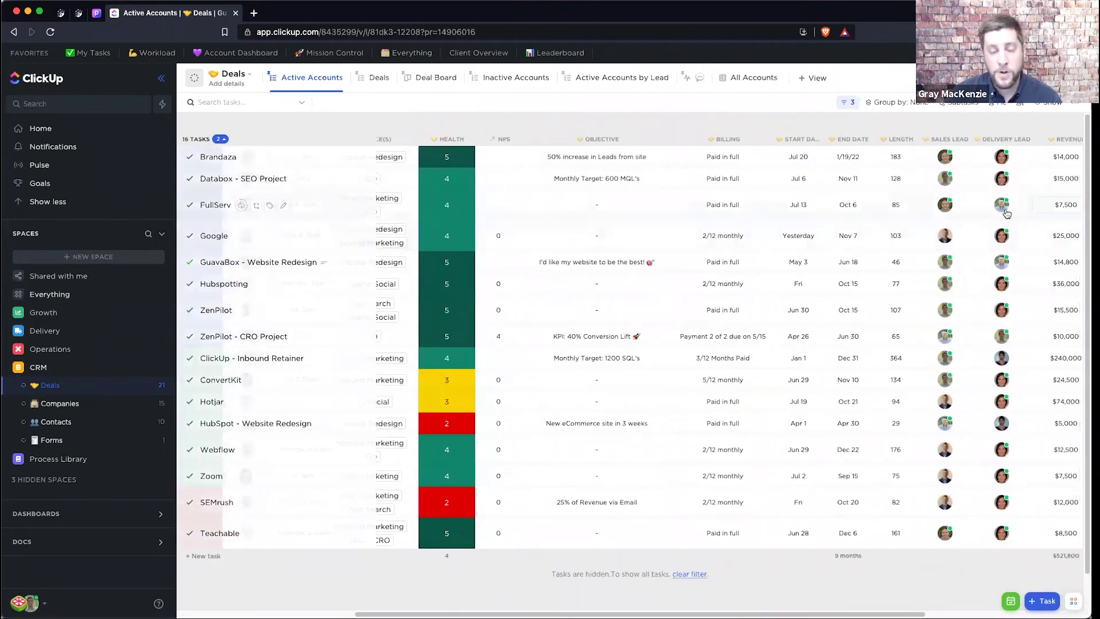
{"action": "scroll", "coordinate": [1002, 215], "scroll_direction": "left", "scroll_amount": 6}
{"action": "scroll", "coordinate": [998, 213], "scroll_direction": "left", "scroll_amount": 2}
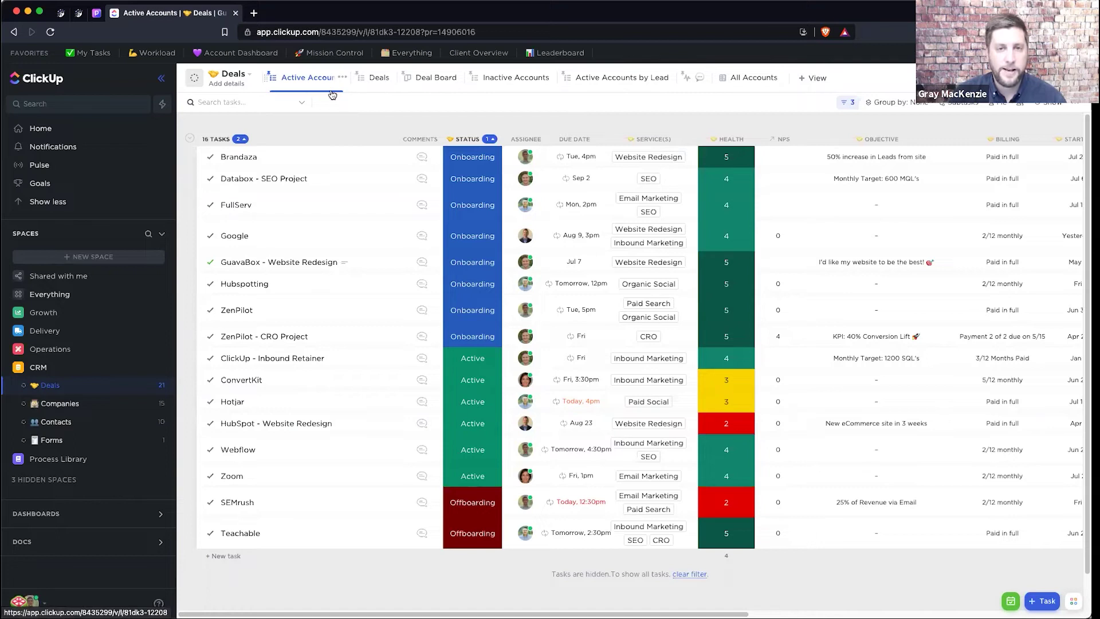
Open the Inactive Accounts view and check the Primary Inactive Reason options for SEMrush without changing the value
{"action": "left_click", "coordinate": [500, 82]}
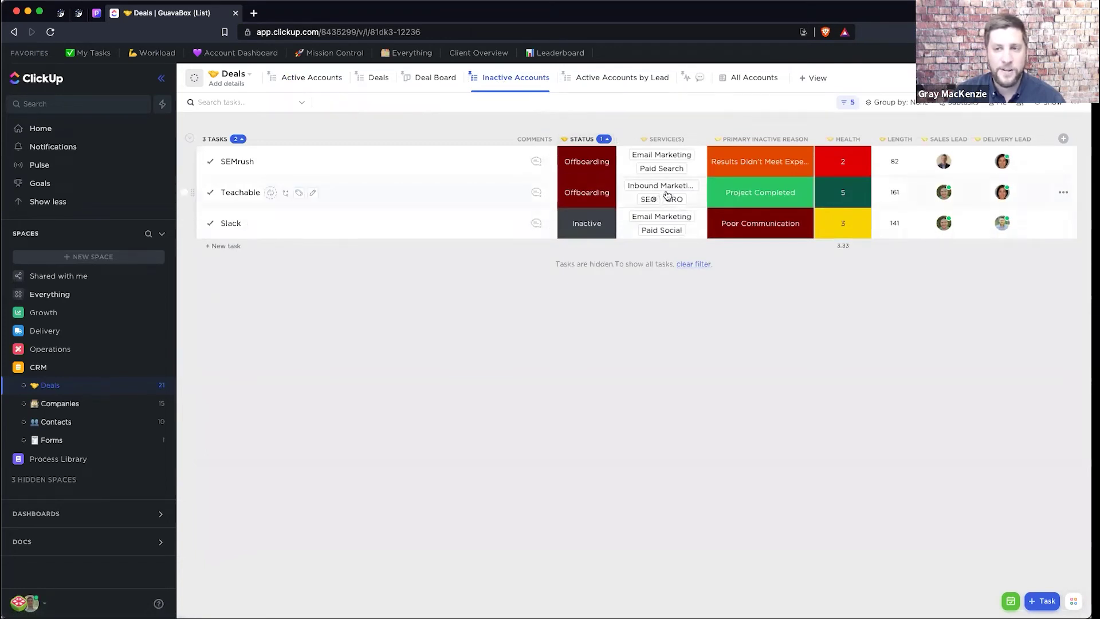
{"action": "left_click", "coordinate": [737, 158]}
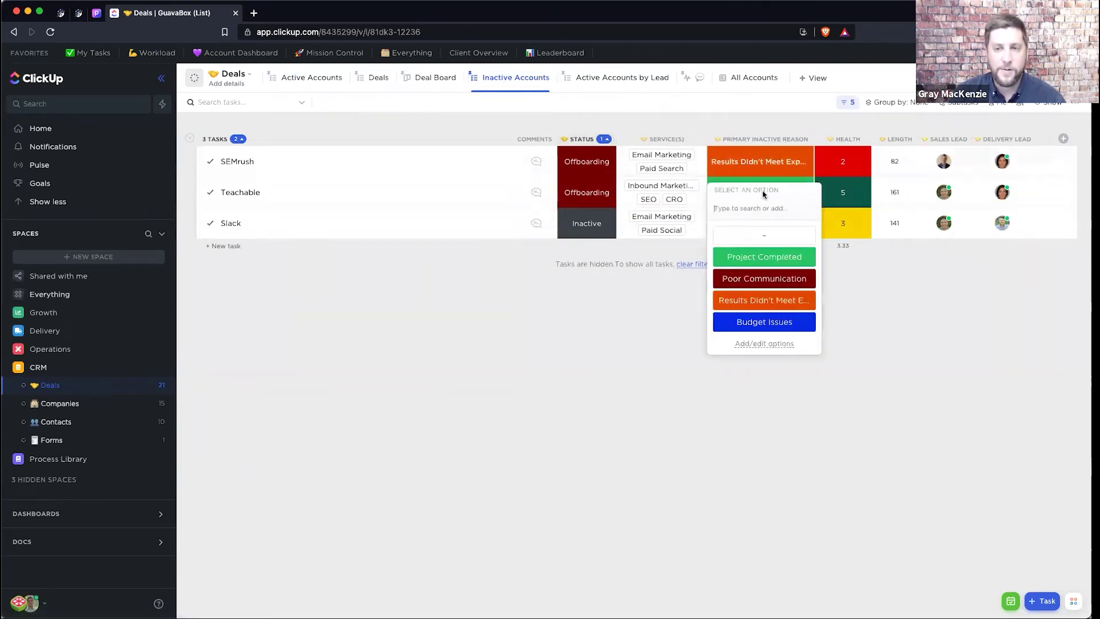
{"action": "left_click", "coordinate": [779, 131]}
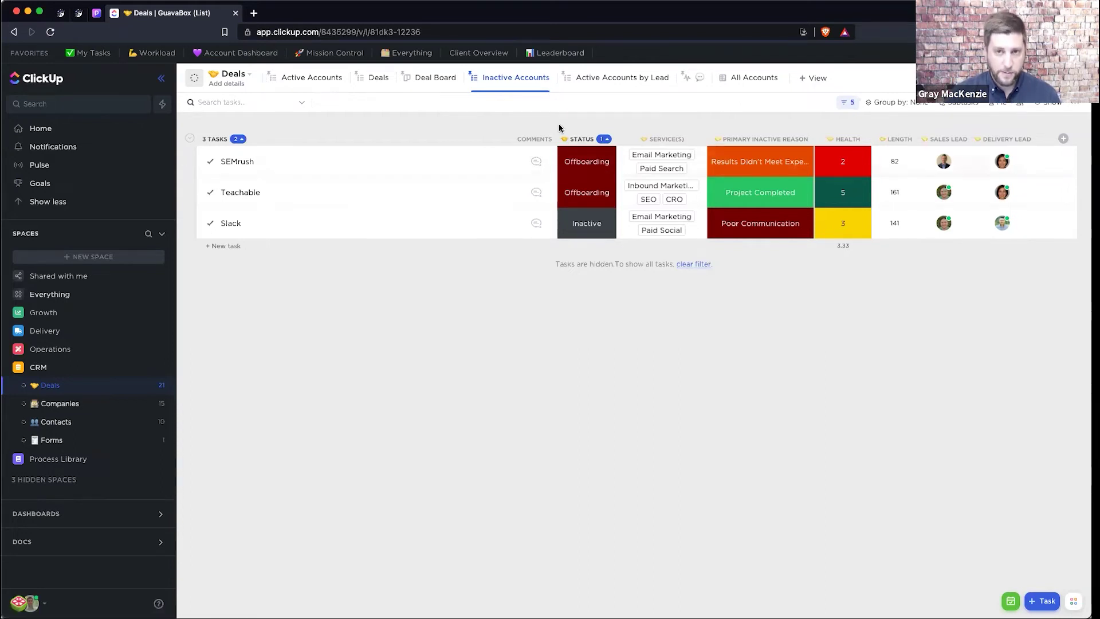
Add a Calendar view named "Client Meetings" to the Deals list and set its time period to Week
{"action": "left_click", "coordinate": [317, 85]}
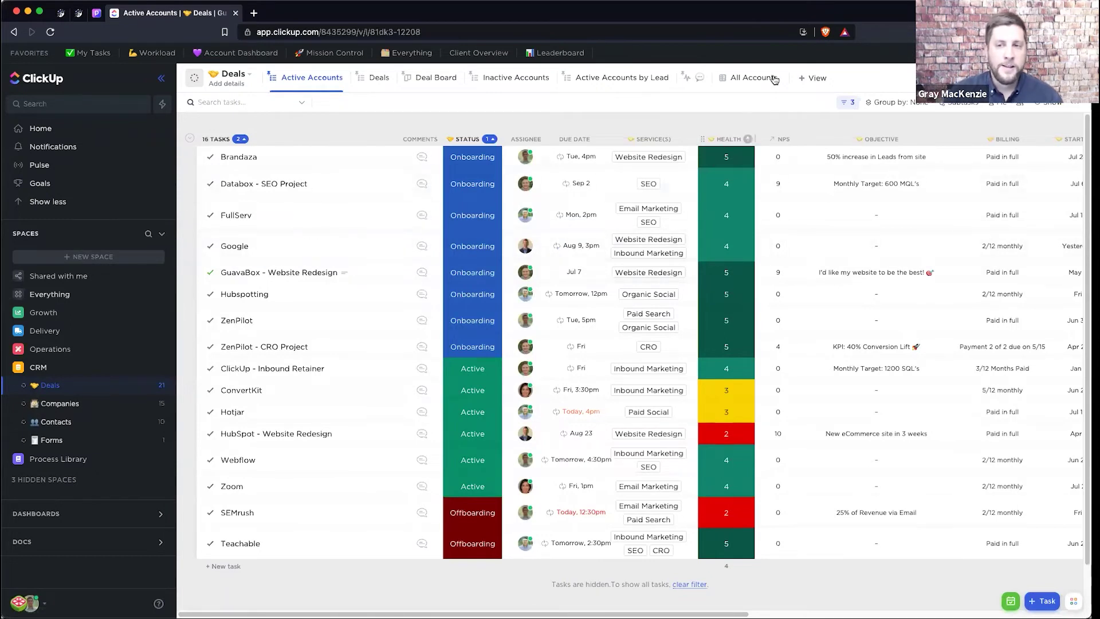
{"action": "left_click", "coordinate": [806, 77]}
{"action": "left_click", "coordinate": [749, 171]}
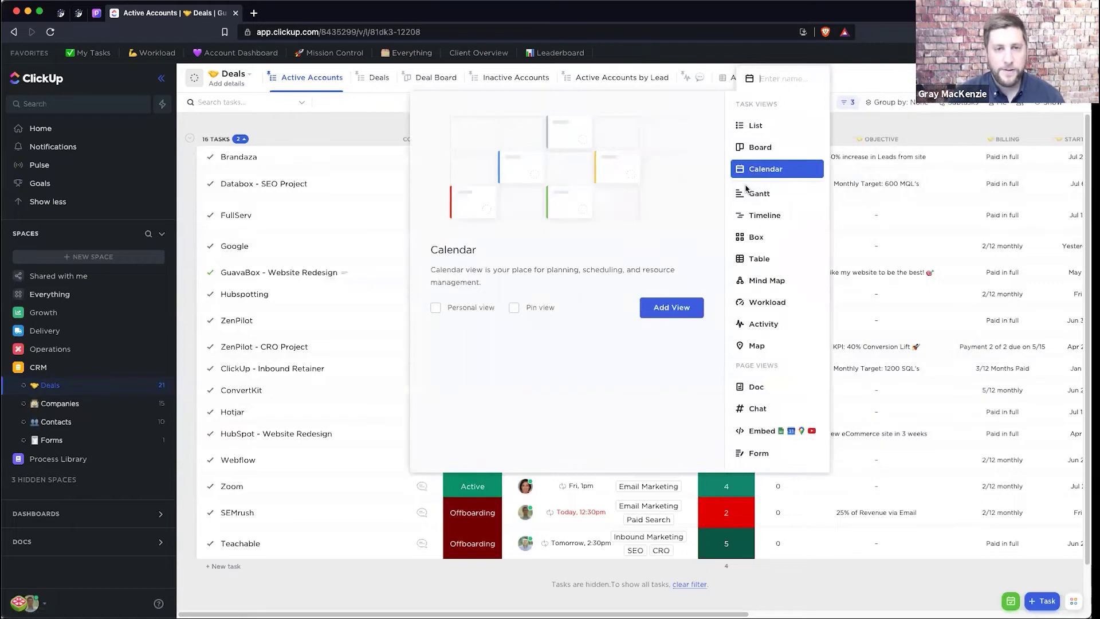
{"action": "type", "text": "Client Meetings"}
{"action": "key", "text": "Return"}
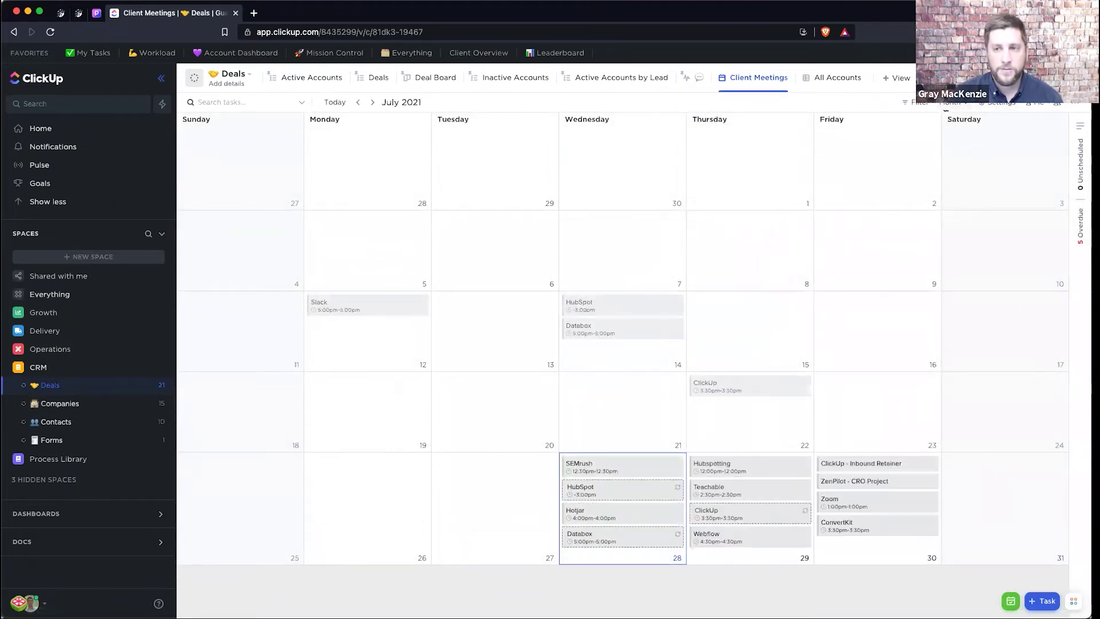
{"action": "left_click", "coordinate": [951, 102]}
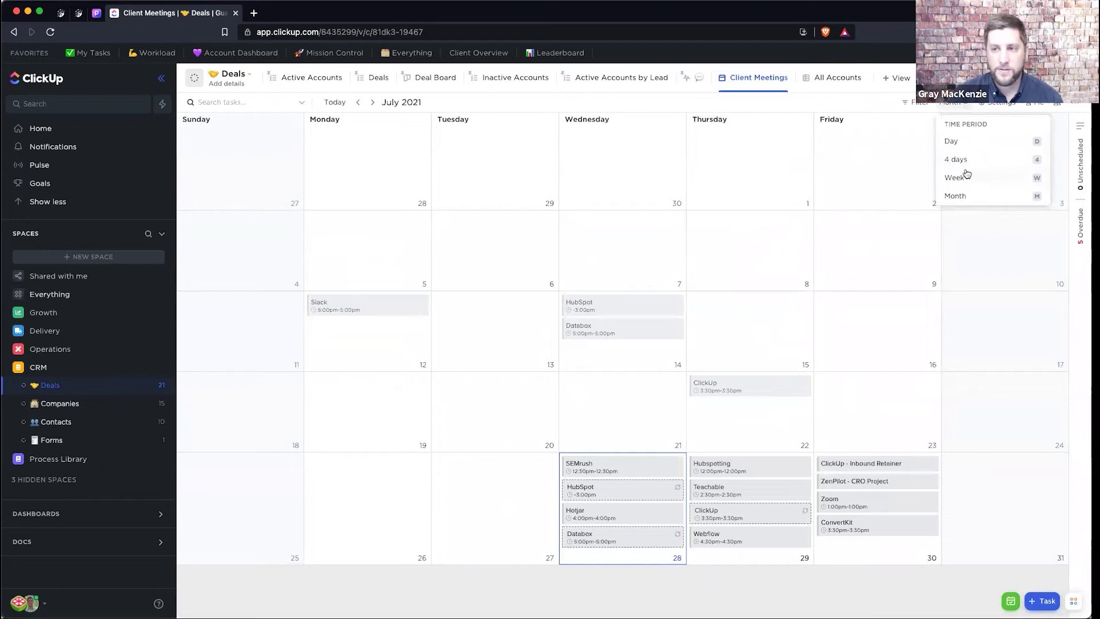
{"action": "left_click", "coordinate": [966, 174]}
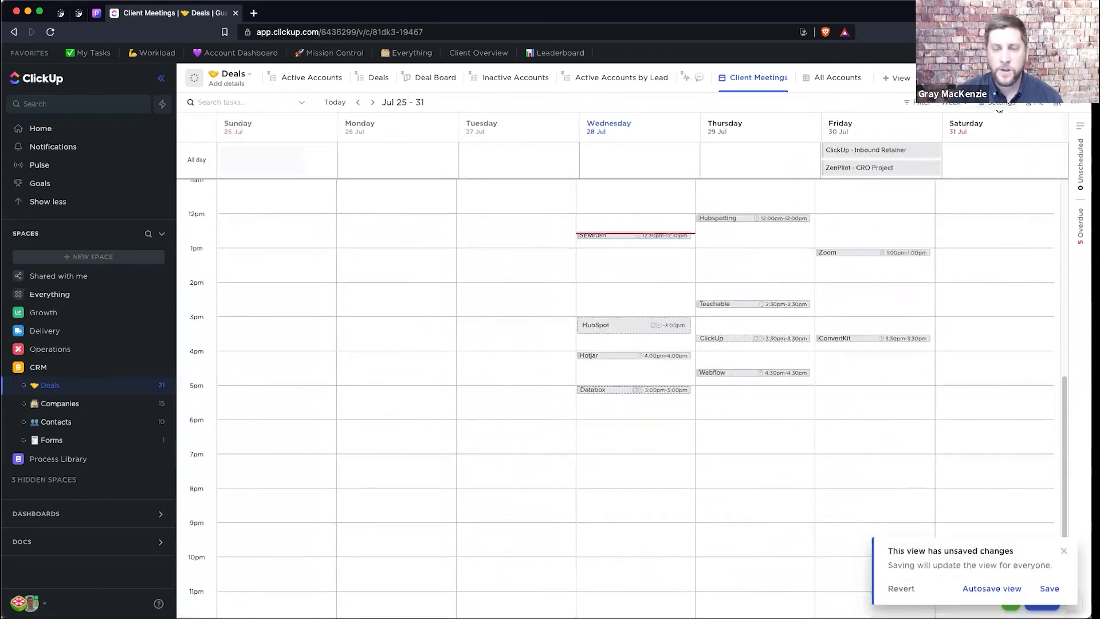
Color the tasks in the Client Meetings calendar by custom field instead of by status
{"action": "left_click", "coordinate": [999, 107]}
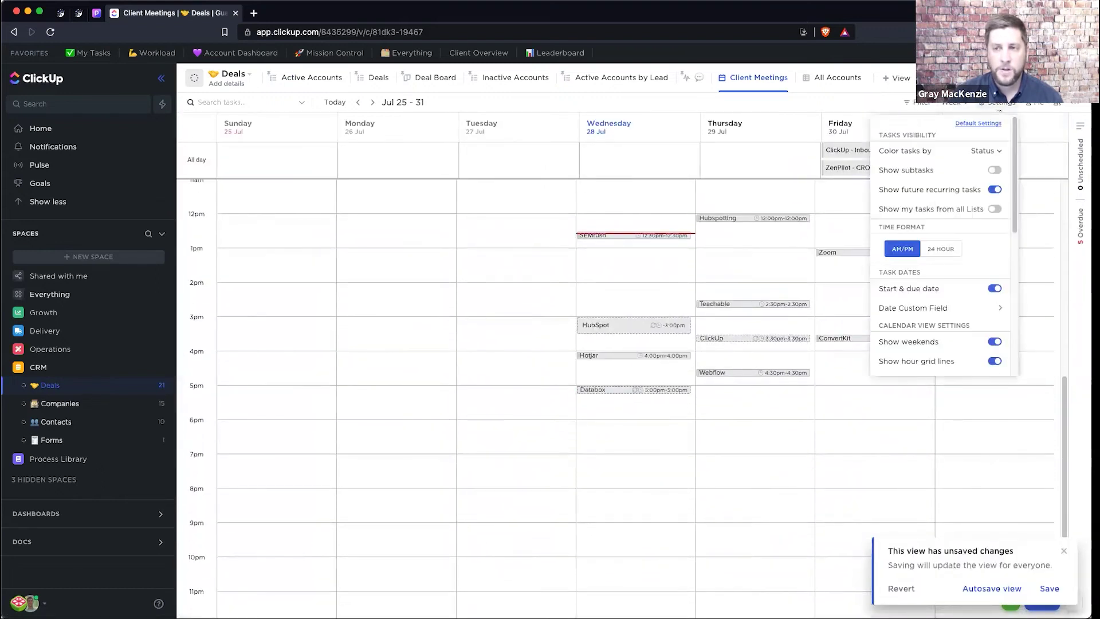
{"action": "left_click", "coordinate": [977, 152]}
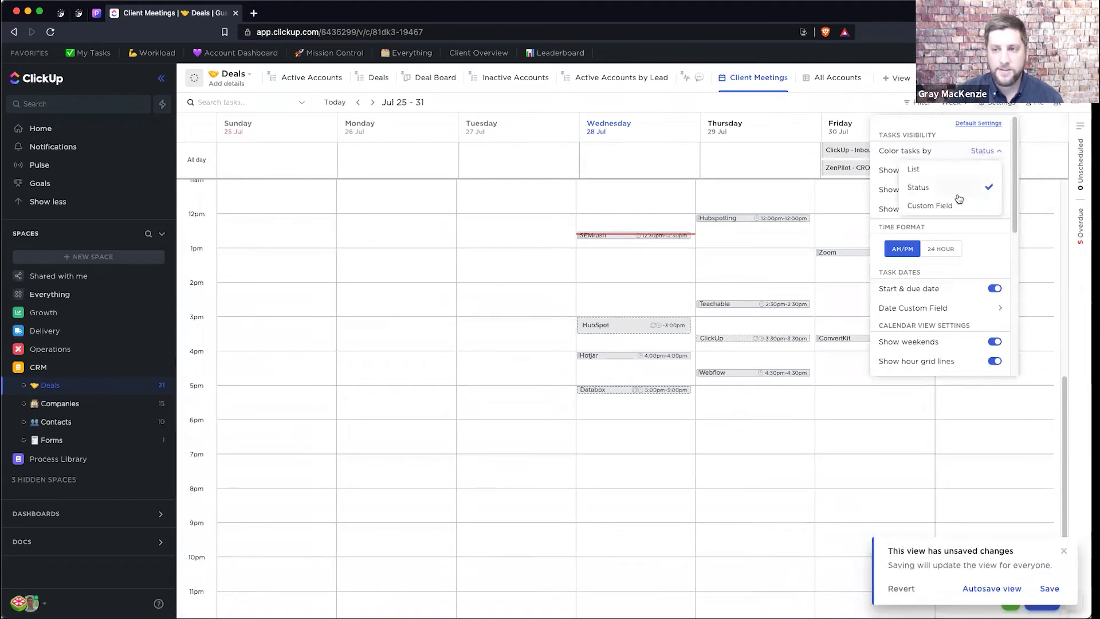
{"action": "mouse_move", "coordinate": [955, 205]}
{"action": "left_click", "coordinate": [934, 266]}
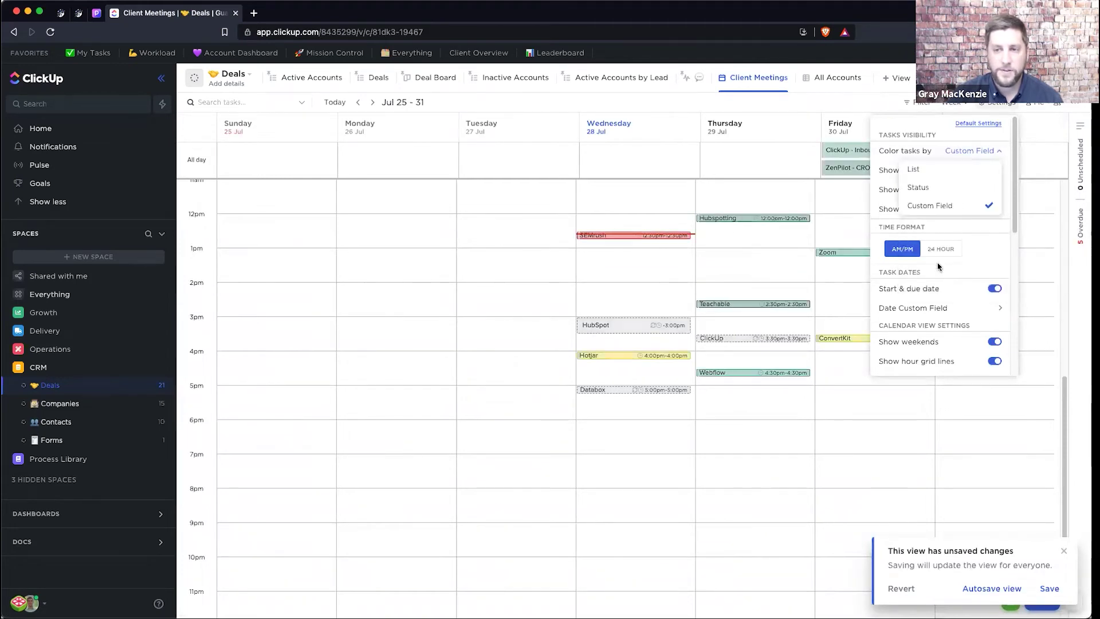
{"action": "left_click", "coordinate": [805, 259]}
{"action": "left_click", "coordinate": [750, 268]}
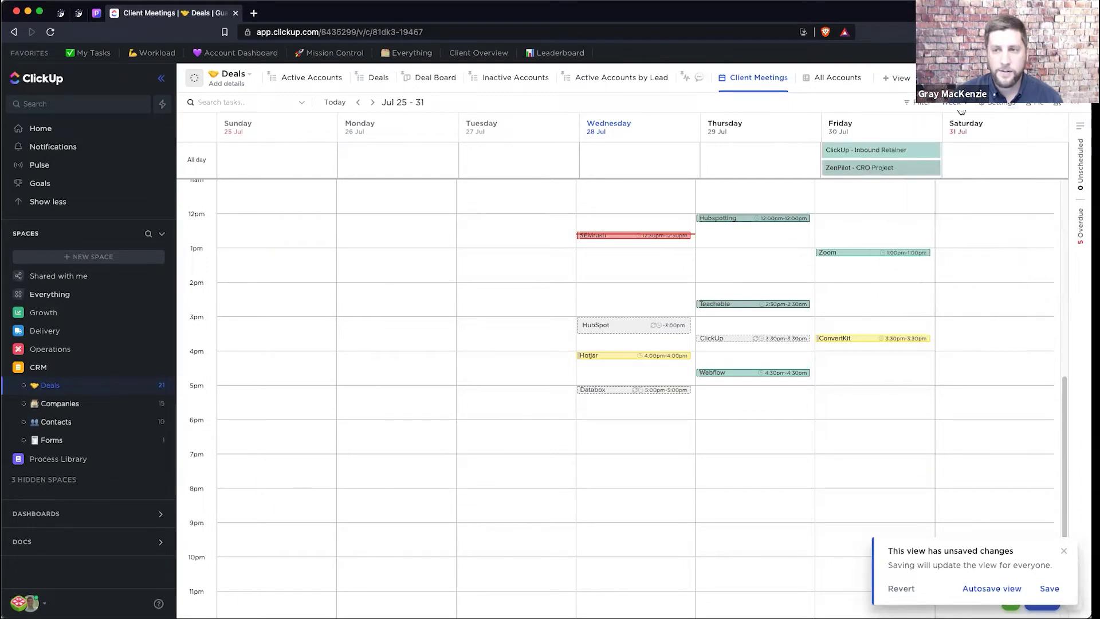
Show the Delivery Lead custom field on the task cards of the Client Meetings calendar
{"action": "left_click", "coordinate": [1075, 109]}
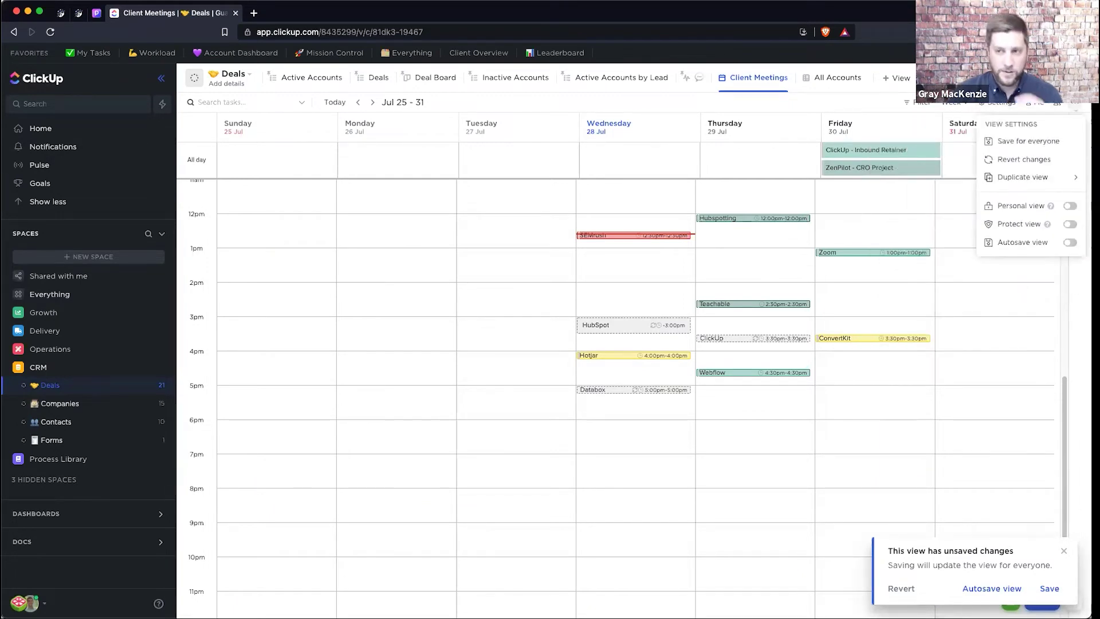
{"action": "left_click", "coordinate": [960, 111]}
{"action": "left_click", "coordinate": [998, 102]}
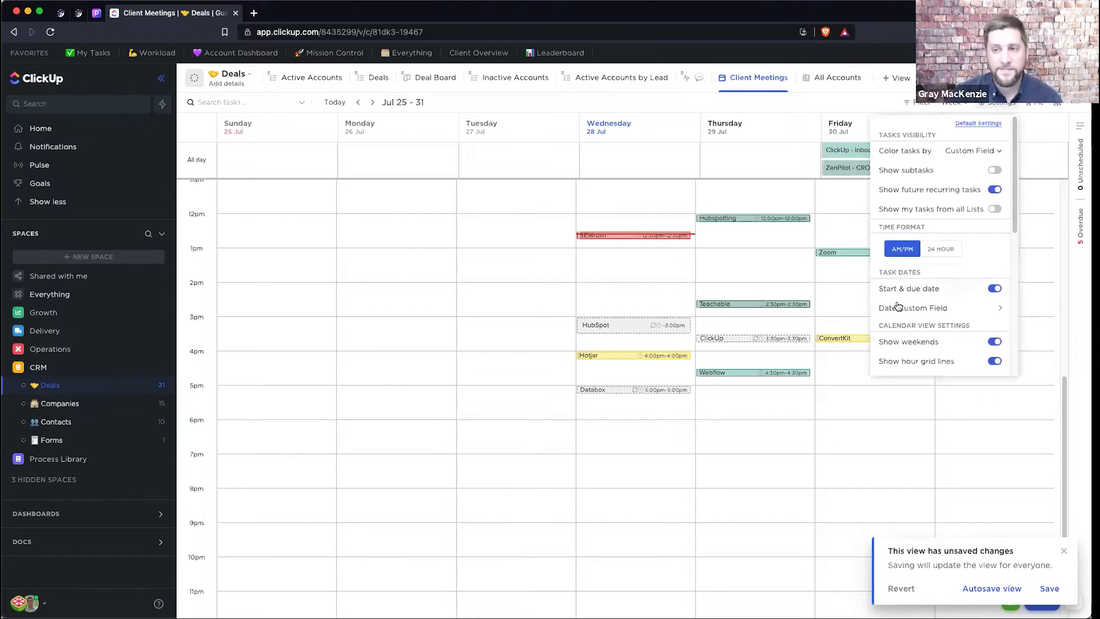
{"action": "scroll", "coordinate": [910, 293], "scroll_direction": "down", "scroll_amount": 5}
{"action": "scroll", "coordinate": [978, 238], "scroll_direction": "down", "scroll_amount": 2}
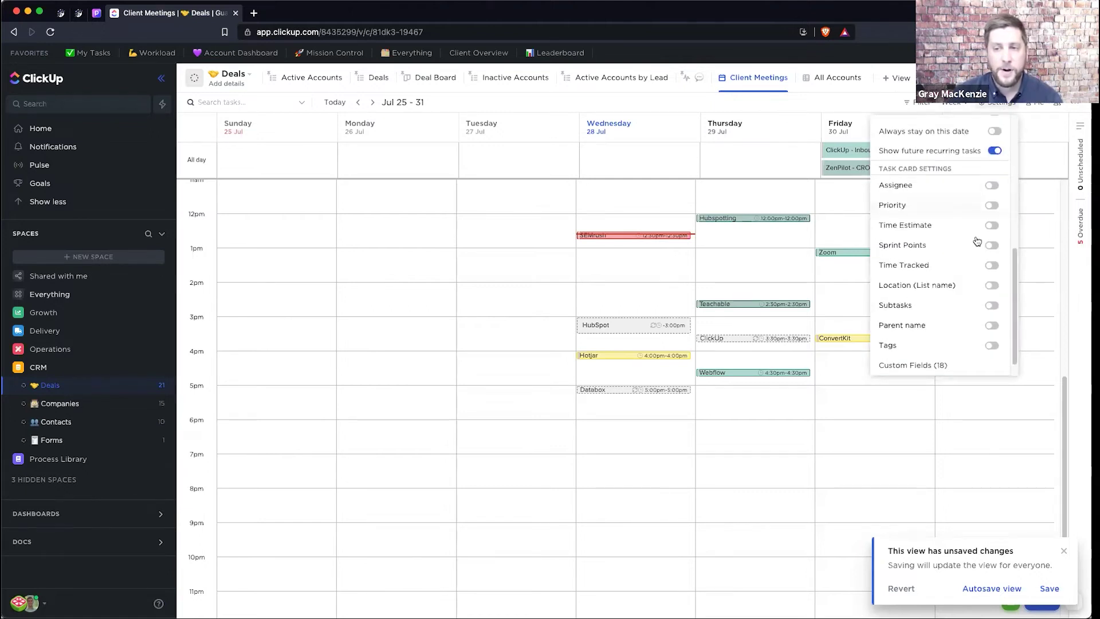
{"action": "left_click", "coordinate": [946, 366]}
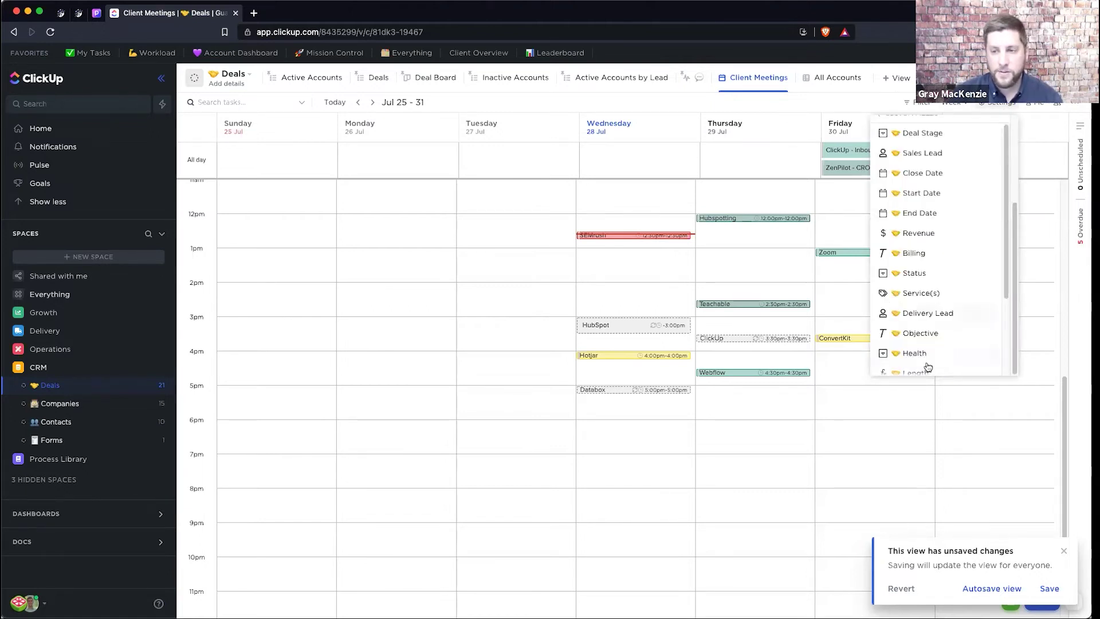
{"action": "left_click", "coordinate": [920, 314]}
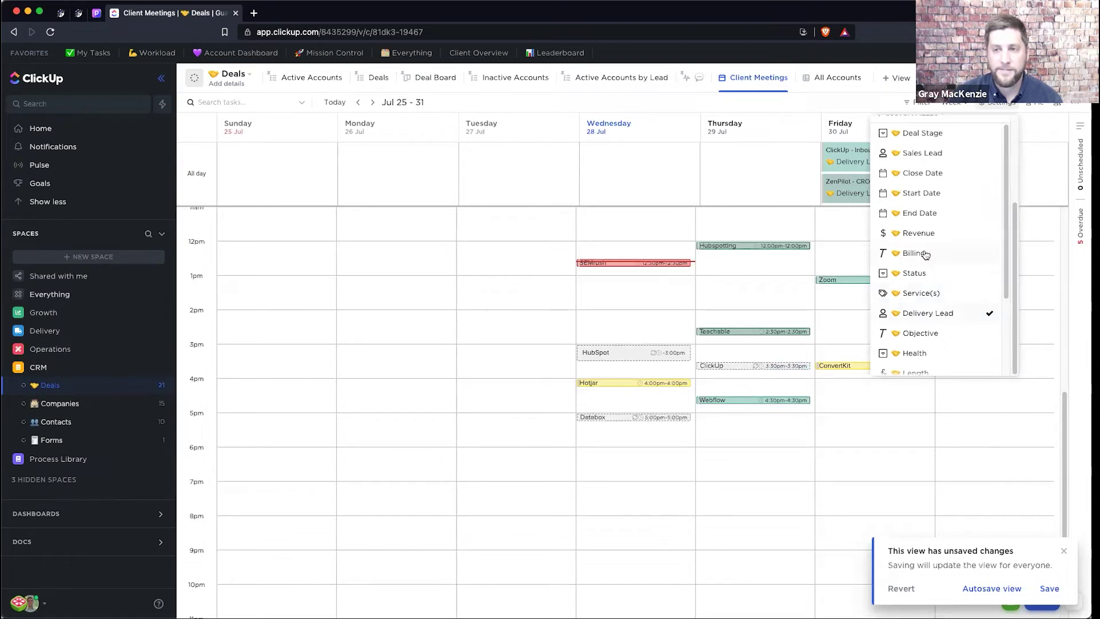
{"action": "scroll", "coordinate": [925, 254], "scroll_direction": "up", "scroll_amount": 2}
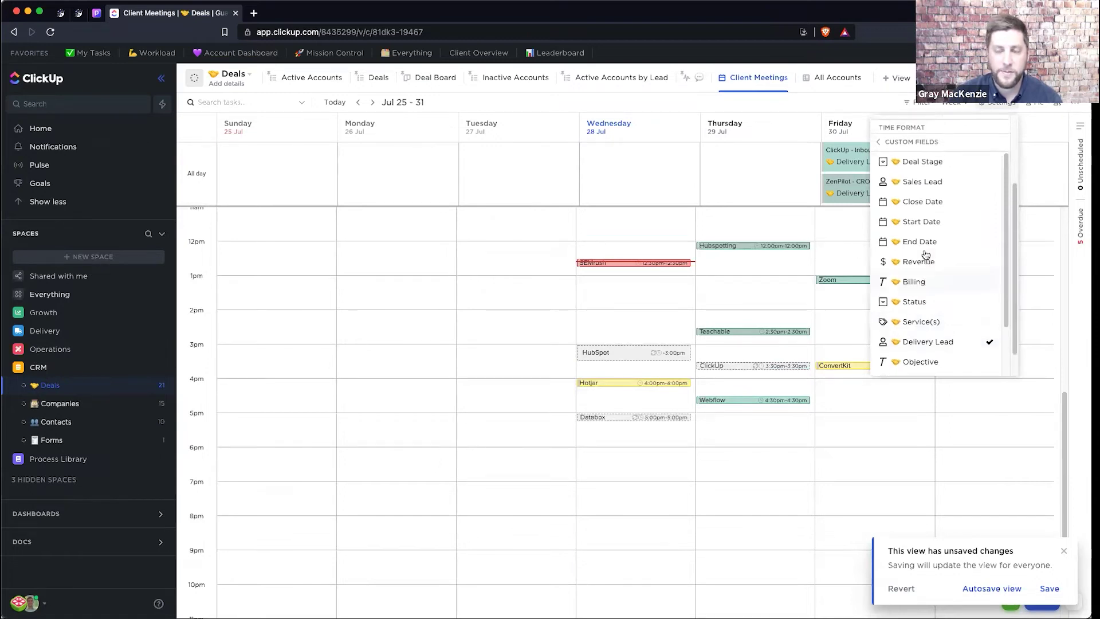
{"action": "left_click", "coordinate": [750, 160]}
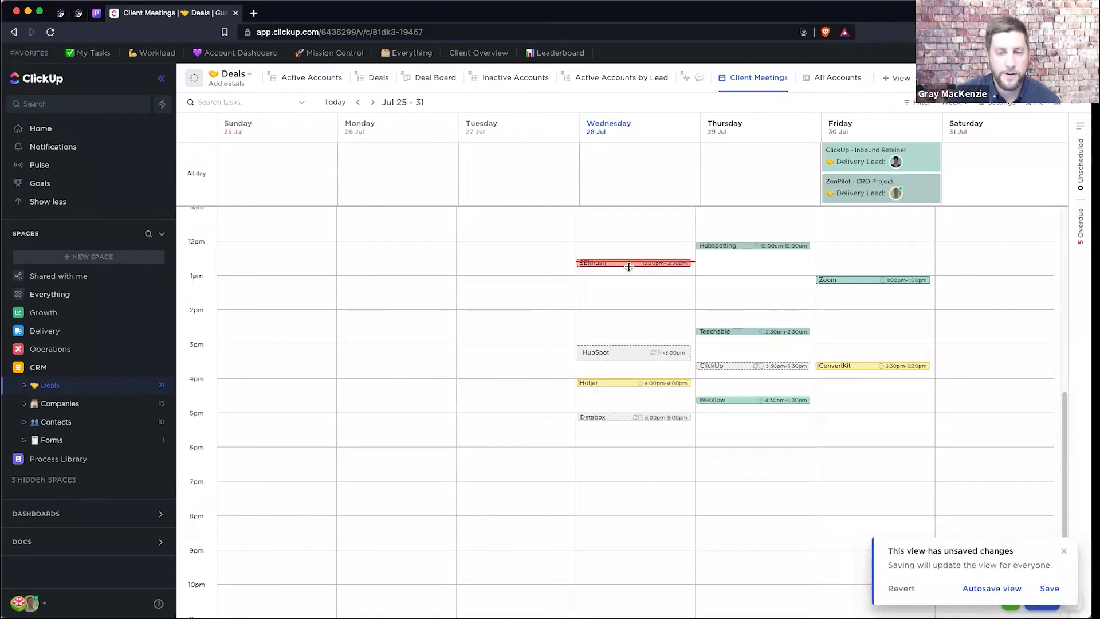
{"action": "left_click_drag", "start_coordinate": [633, 264], "coordinate": [780, 374]}
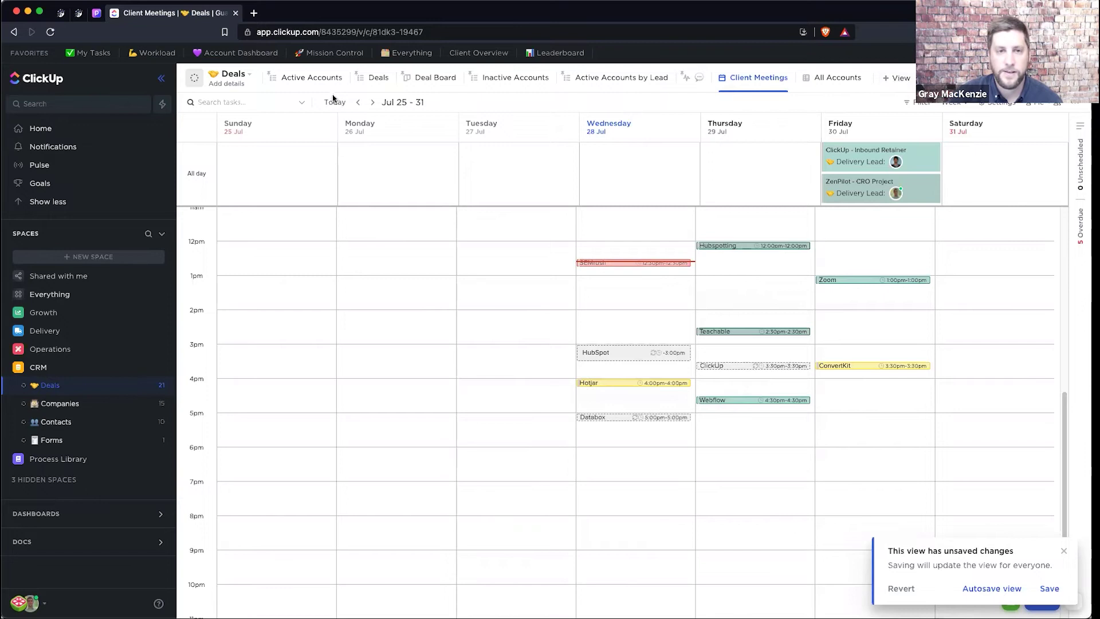
{"action": "left_click", "coordinate": [612, 354]}
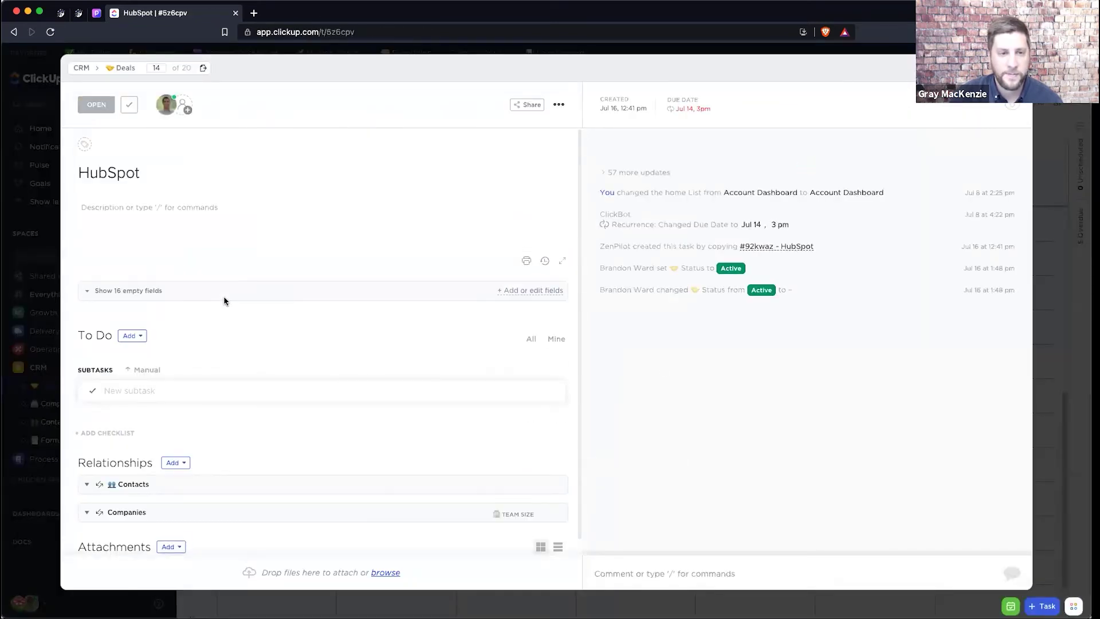
{"action": "left_click", "coordinate": [168, 284]}
{"action": "scroll", "coordinate": [209, 364], "scroll_direction": "down", "scroll_amount": 5}
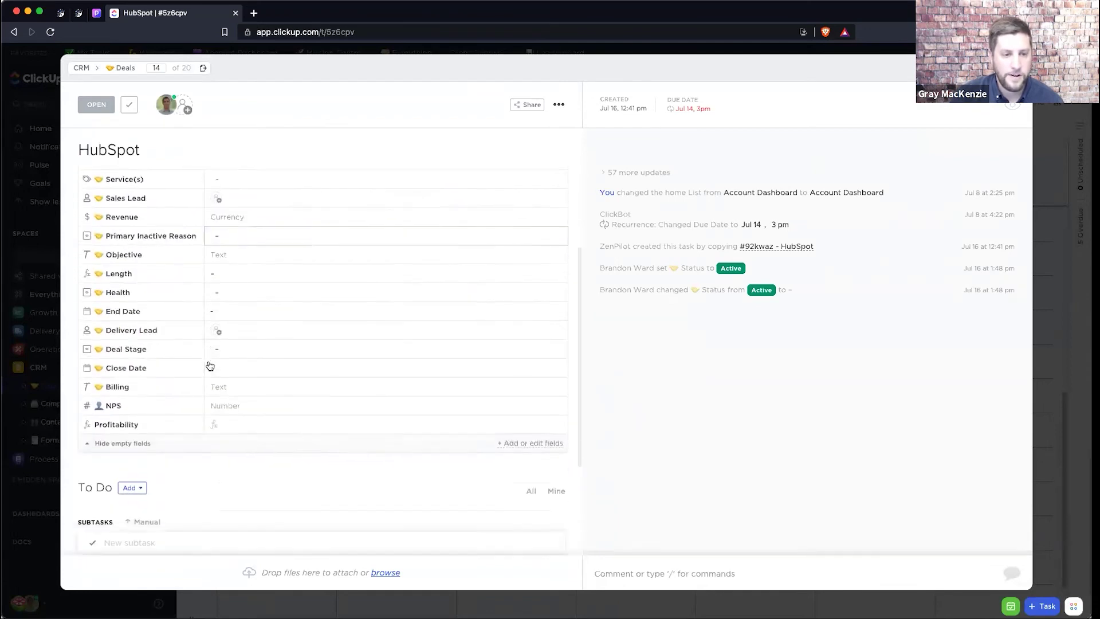
{"action": "scroll", "coordinate": [210, 364], "scroll_direction": "up", "scroll_amount": 5}
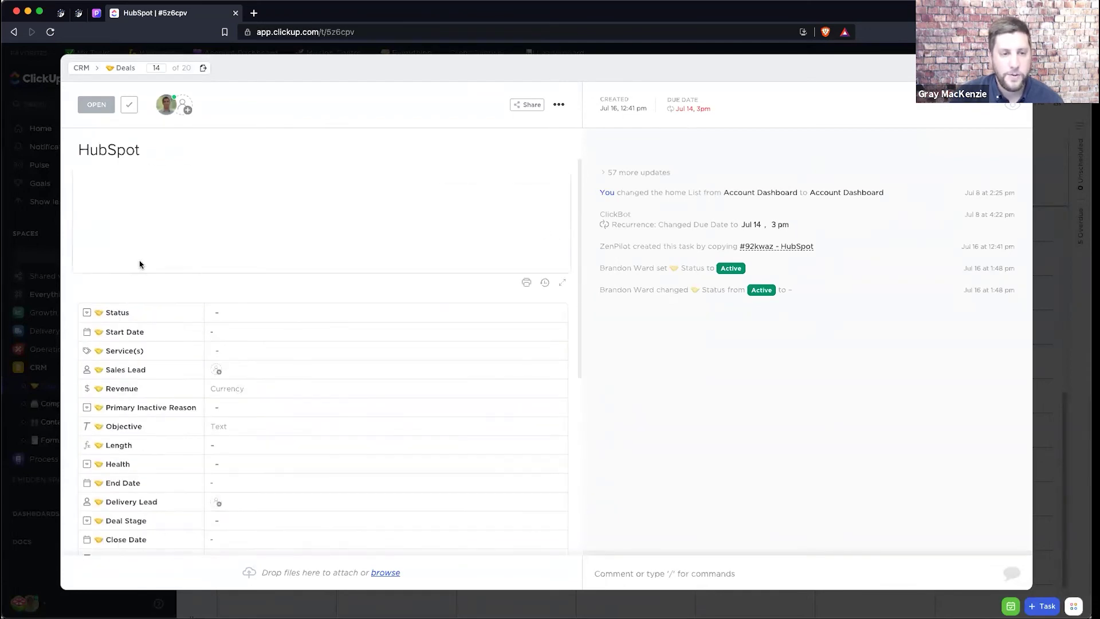
{"action": "scroll", "coordinate": [218, 419], "scroll_direction": "down", "scroll_amount": 4}
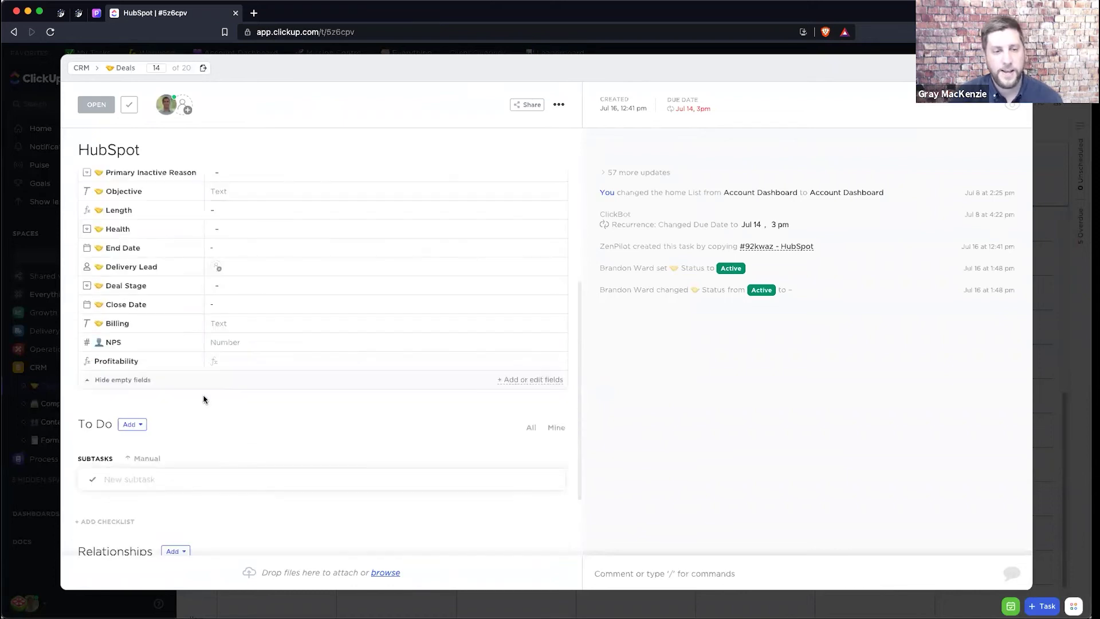
Draft a Location custom field named "Company Address" for the Deals list, cancel it, and close the HubSpot deal
{"action": "left_click", "coordinate": [508, 379]}
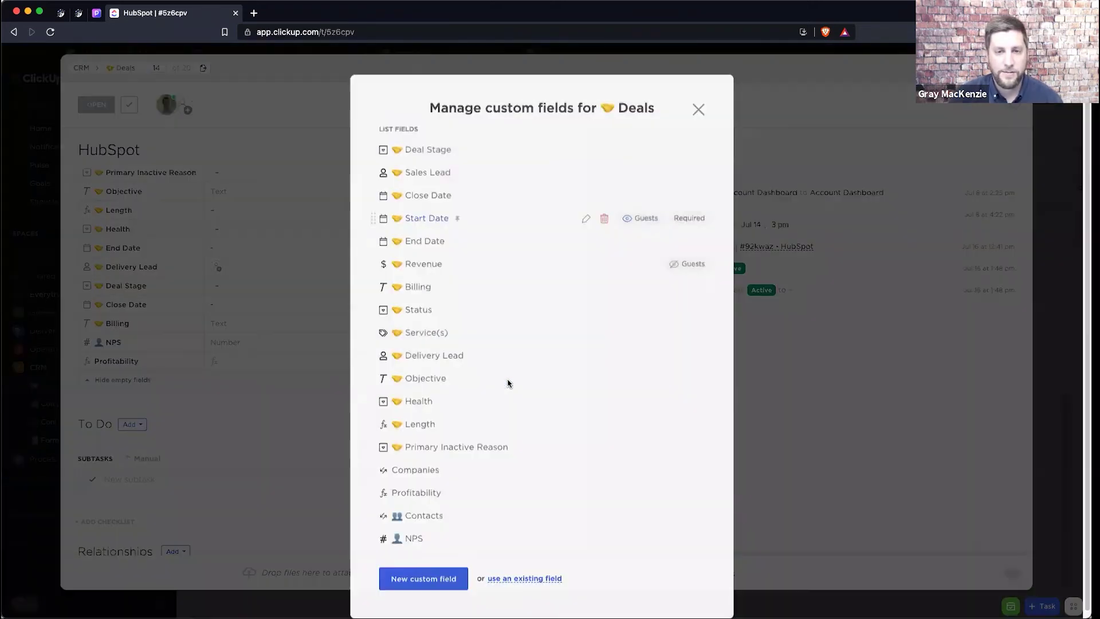
{"action": "left_click", "coordinate": [410, 568]}
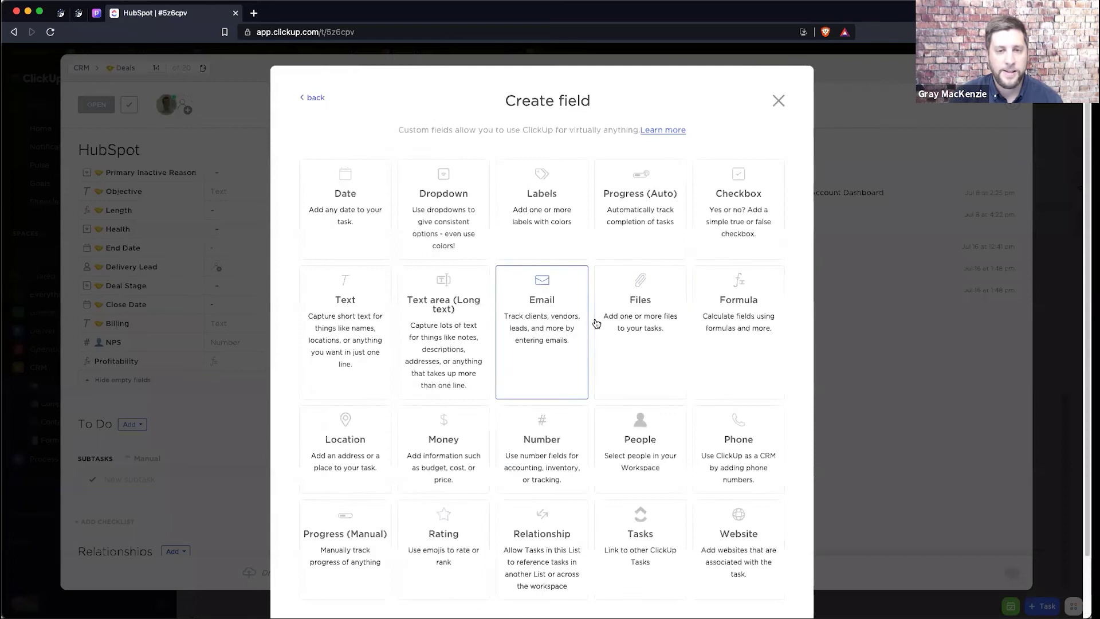
{"action": "left_click", "coordinate": [302, 443]}
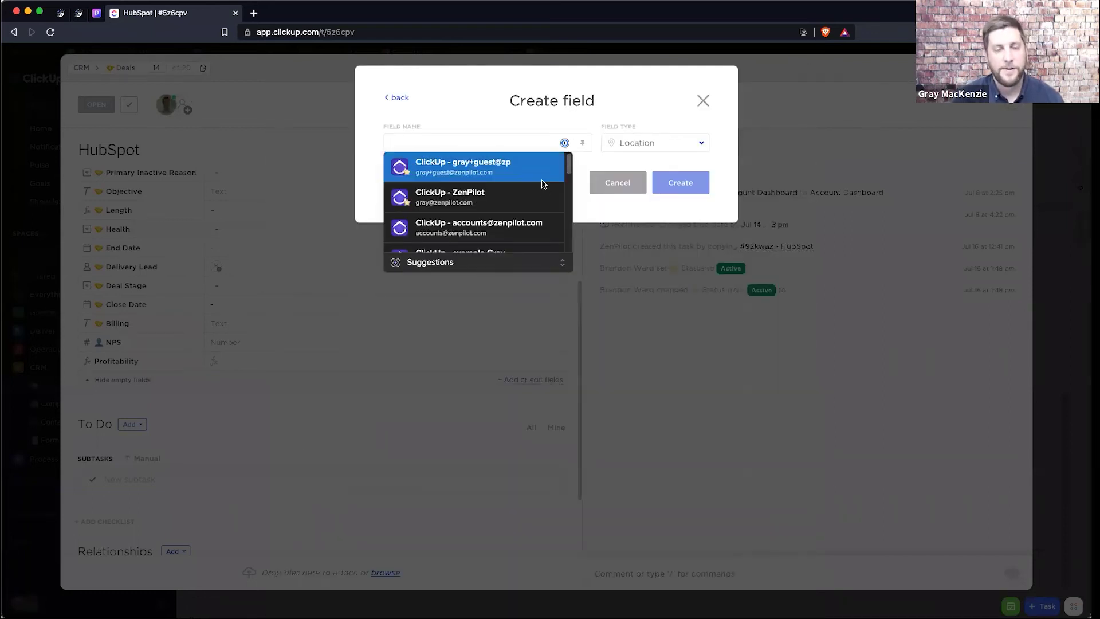
{"action": "type", "text": "Company Address"}
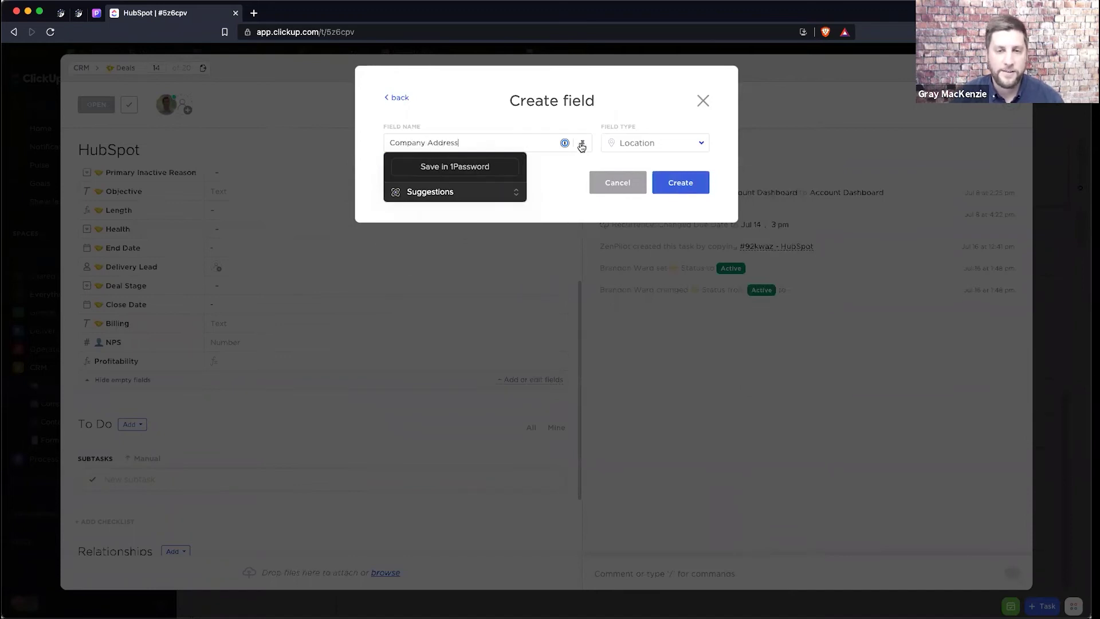
{"action": "left_click", "coordinate": [609, 179]}
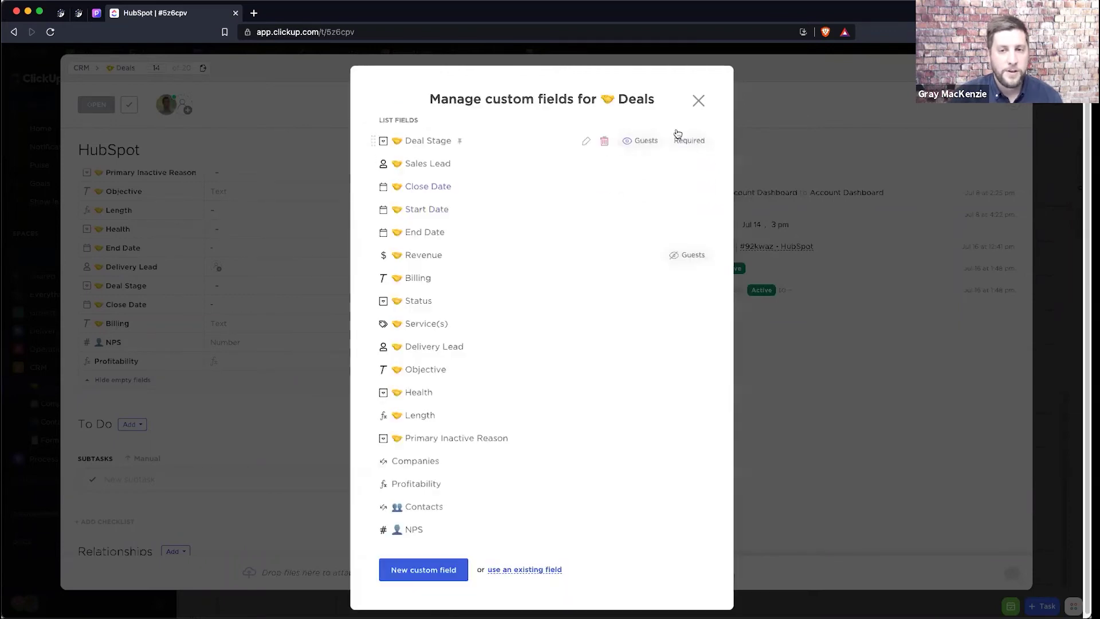
{"action": "left_click", "coordinate": [698, 99]}
{"action": "key", "text": "Escape"}
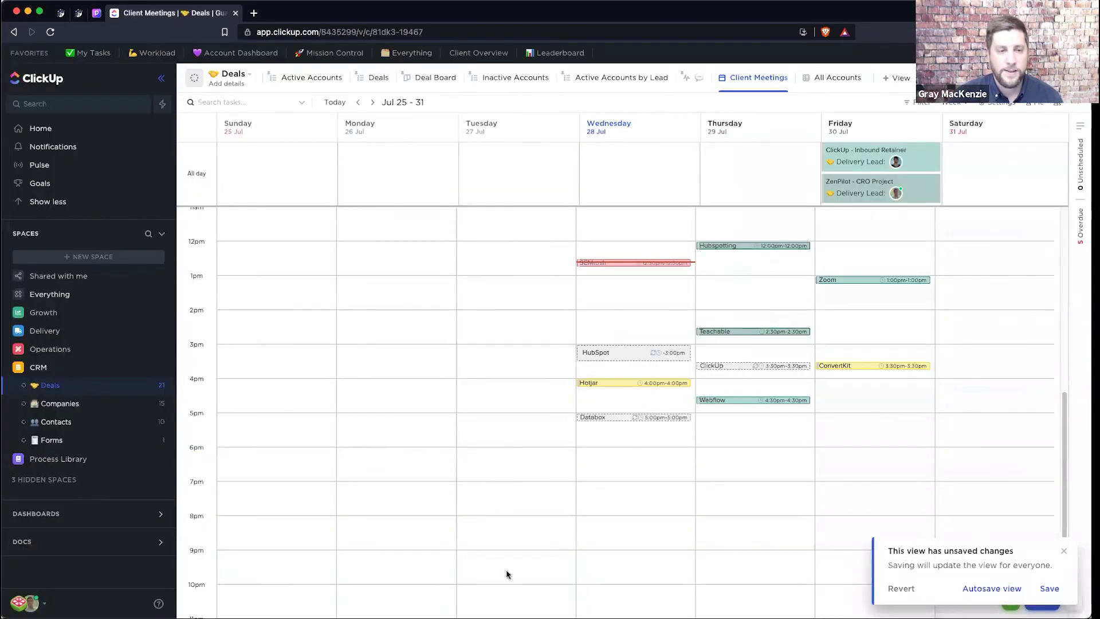
Examine the Companies list and its Client Map color scheme options, and view the Contacts list
{"action": "left_click", "coordinate": [83, 401]}
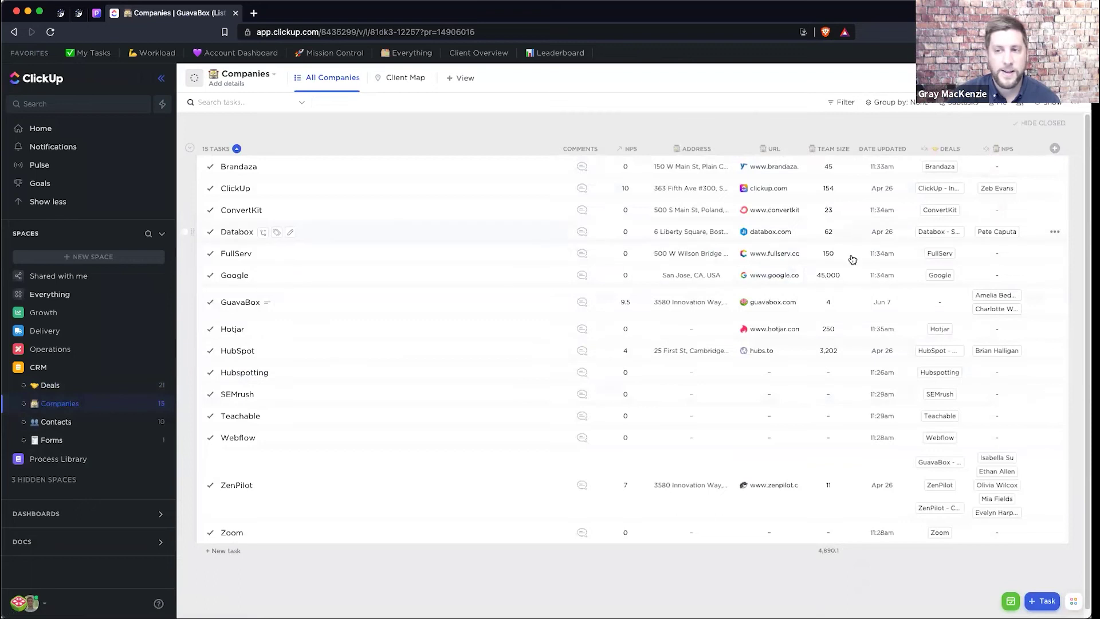
{"action": "left_click", "coordinate": [405, 79]}
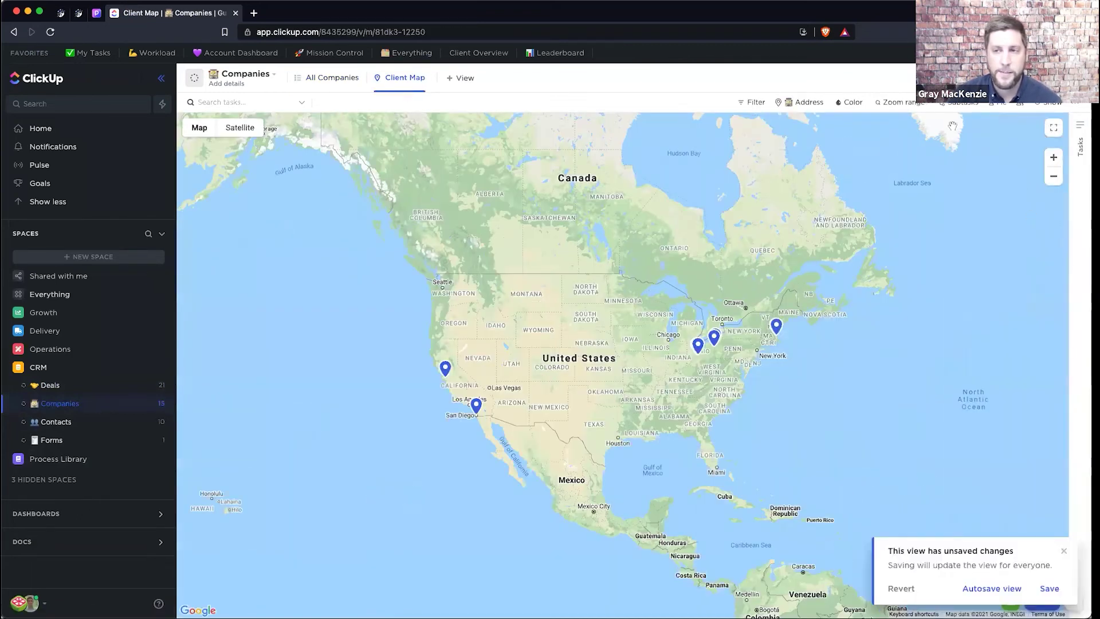
{"action": "left_click", "coordinate": [852, 106]}
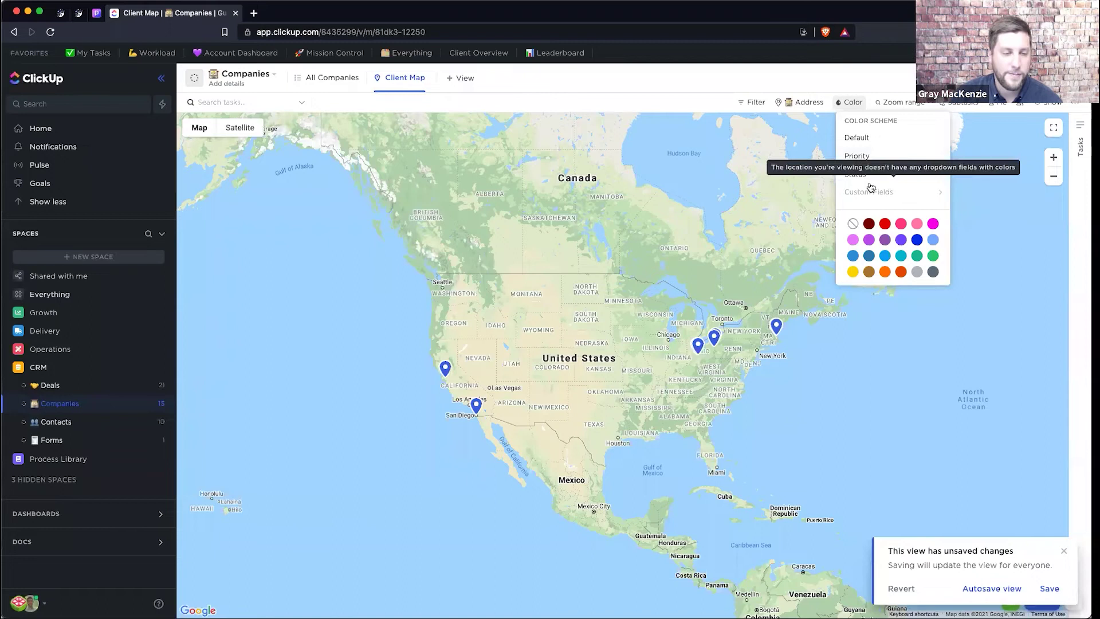
{"action": "left_click", "coordinate": [758, 407]}
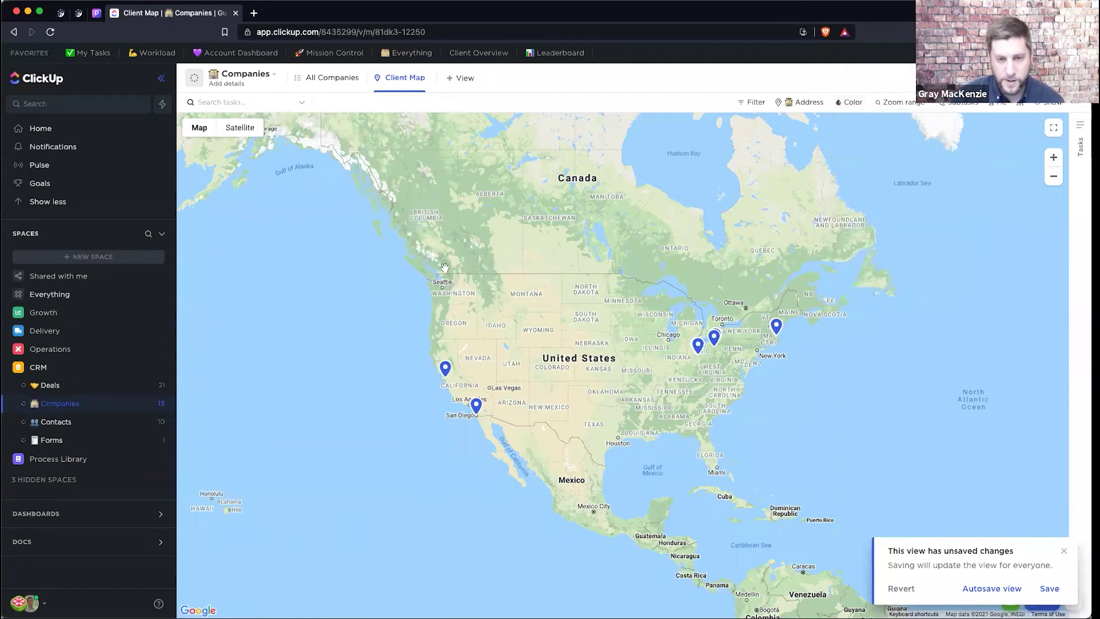
{"action": "left_click", "coordinate": [75, 420]}
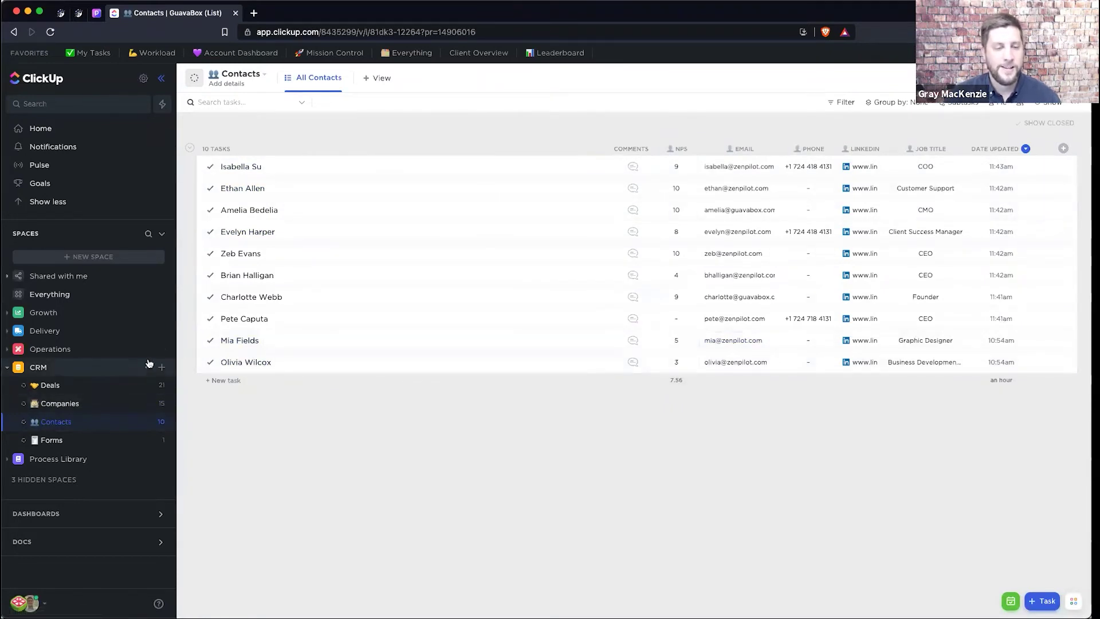
Return to the Active Accounts view of the Deals list and check FullServ's comment box without posting anything
{"action": "left_click", "coordinate": [80, 390]}
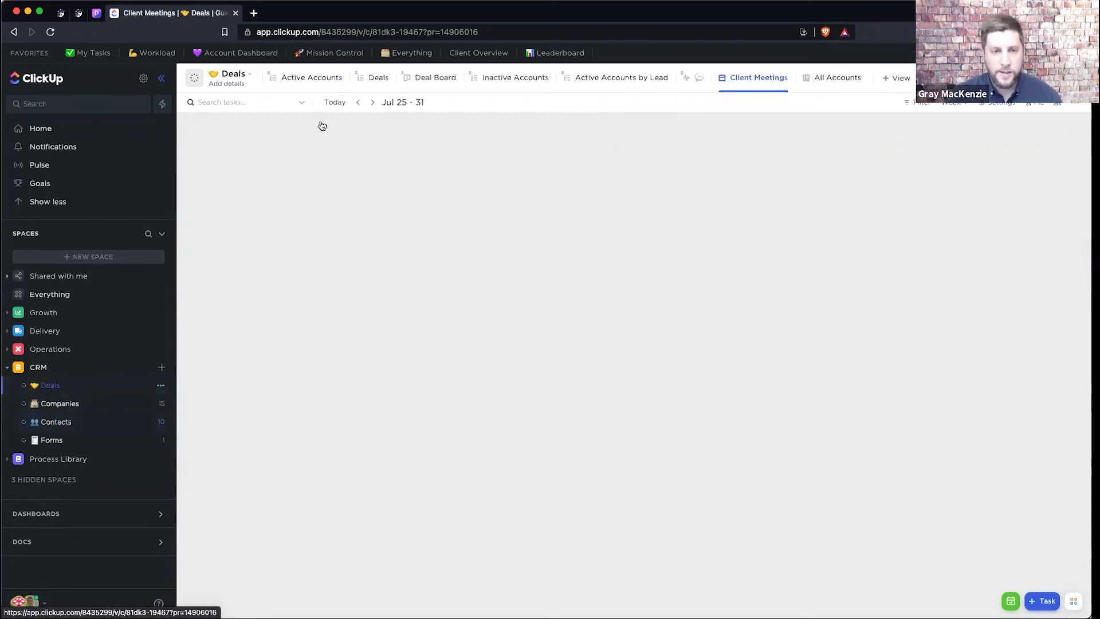
{"action": "left_click", "coordinate": [314, 77]}
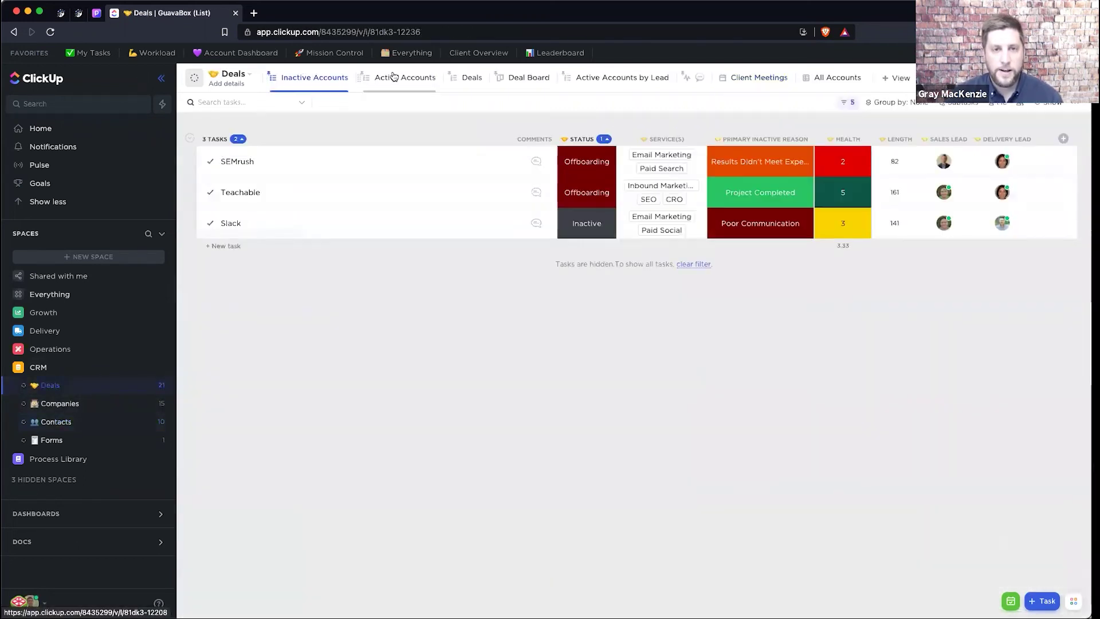
{"action": "left_click", "coordinate": [394, 78]}
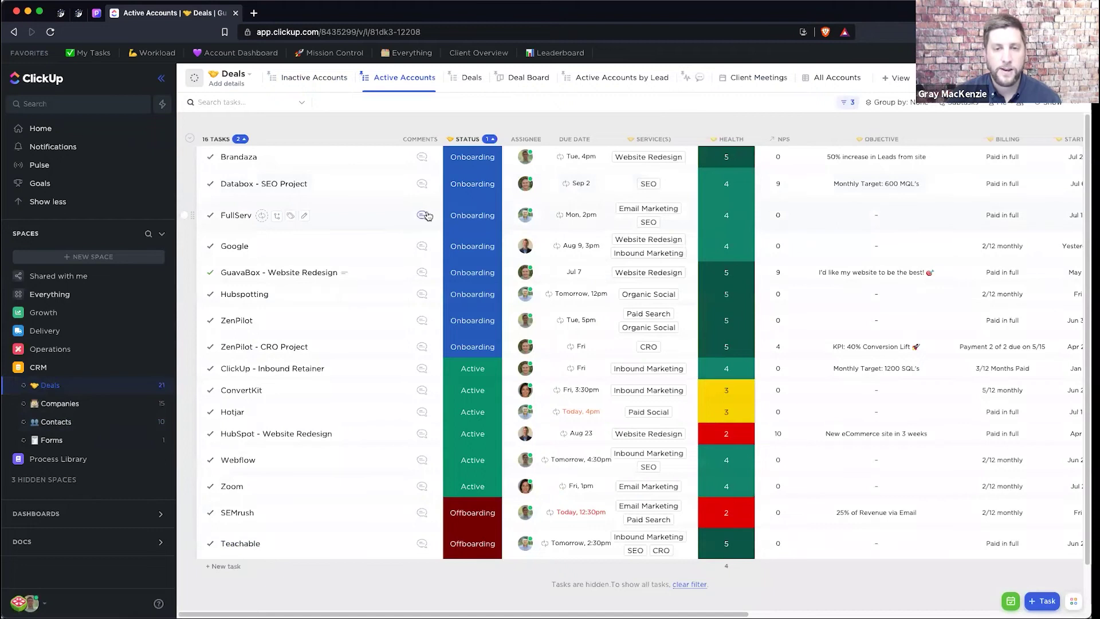
{"action": "left_click", "coordinate": [423, 217]}
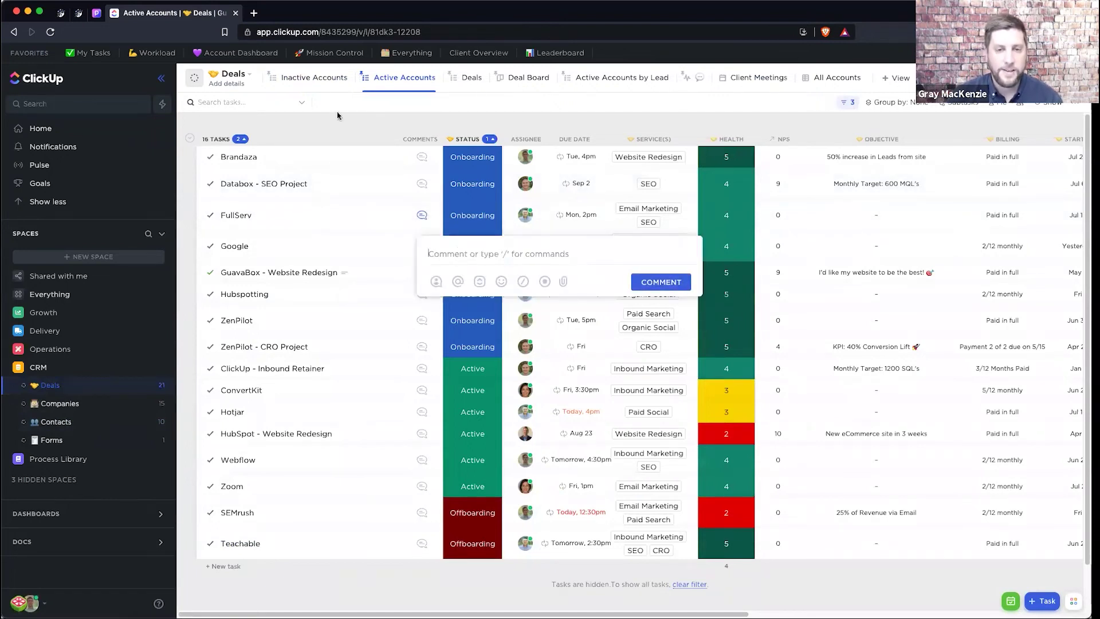
{"action": "left_click", "coordinate": [379, 125]}
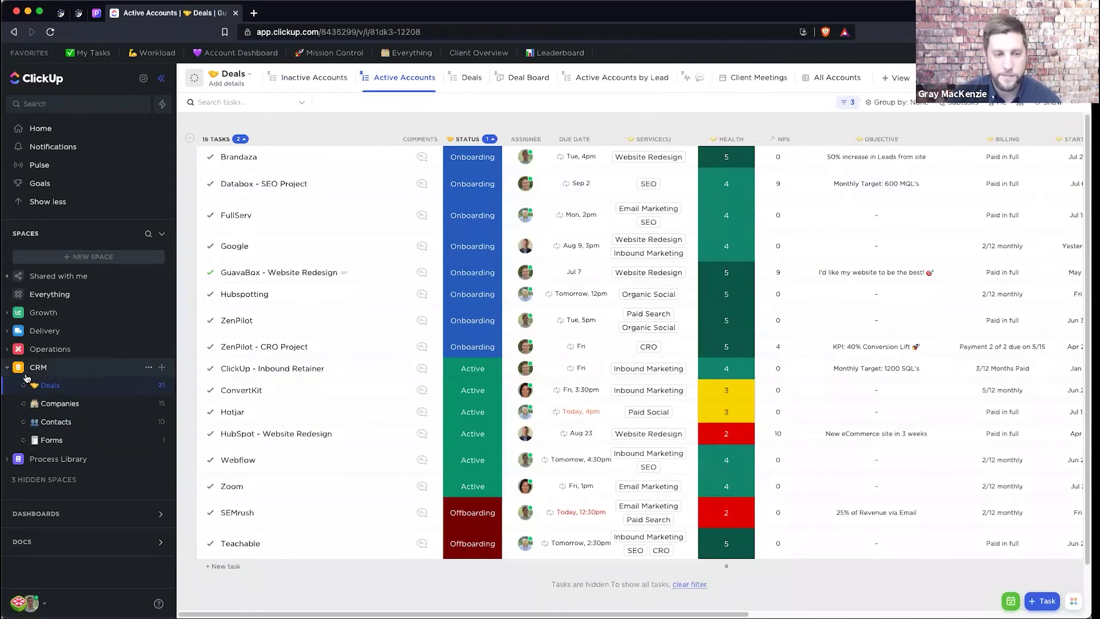
Advance the Pitch presentation to the "Flexible Templates" slide, and return to ClickUp
{"action": "left_click", "coordinate": [96, 13]}
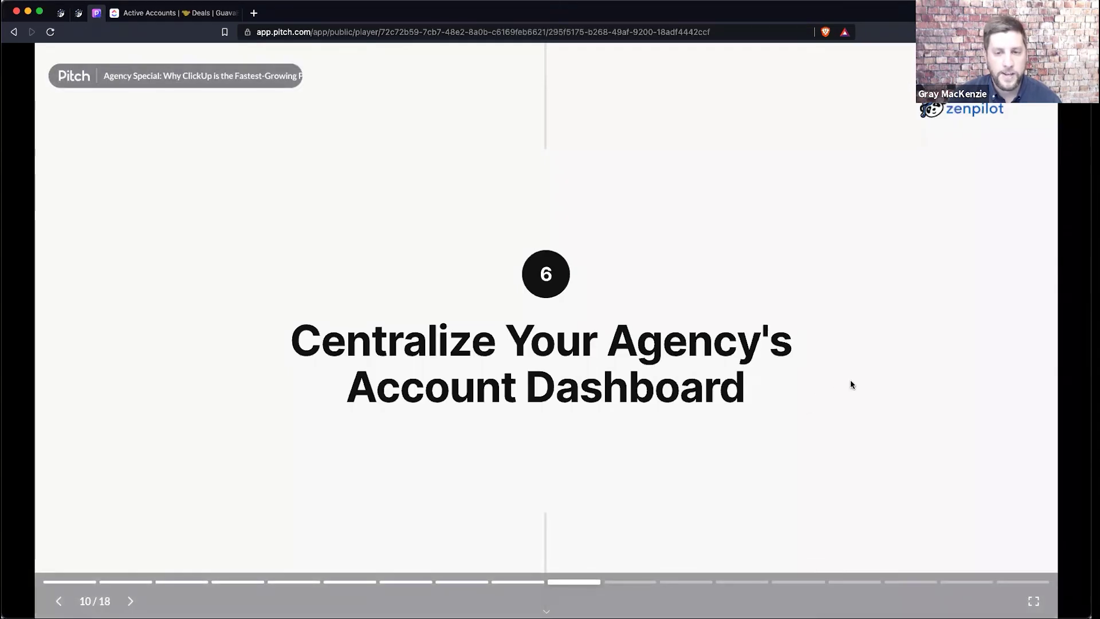
{"action": "key", "text": "Right"}
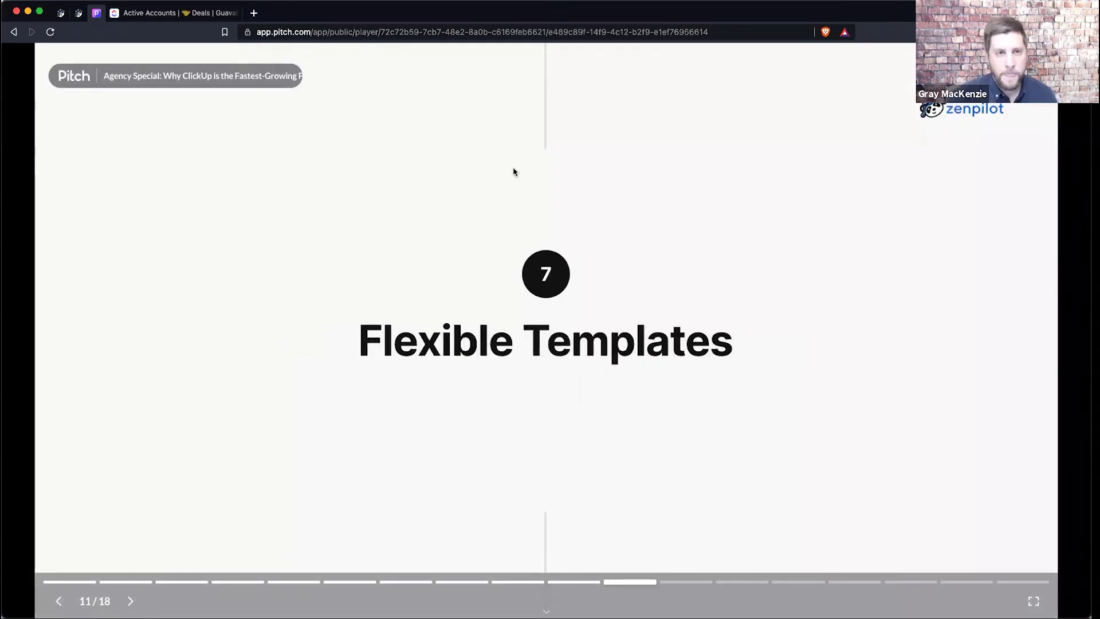
{"action": "left_click", "coordinate": [191, 13]}
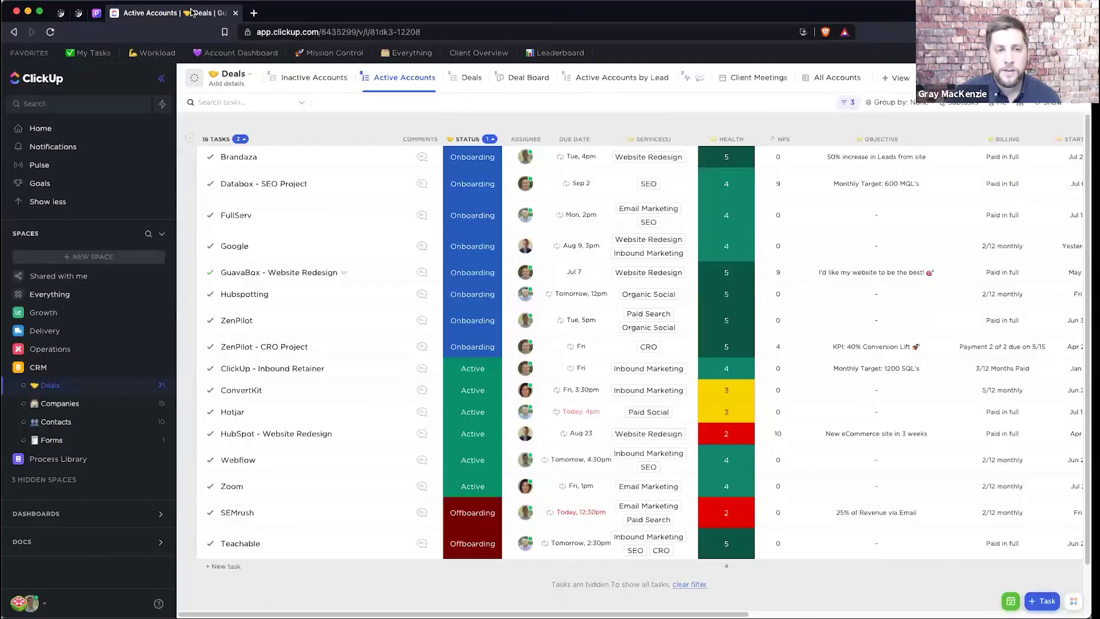
Collapse the CRM space and open the Client Onboarding list from the Process Library's client management delivery folder
{"action": "left_click", "coordinate": [8, 367]}
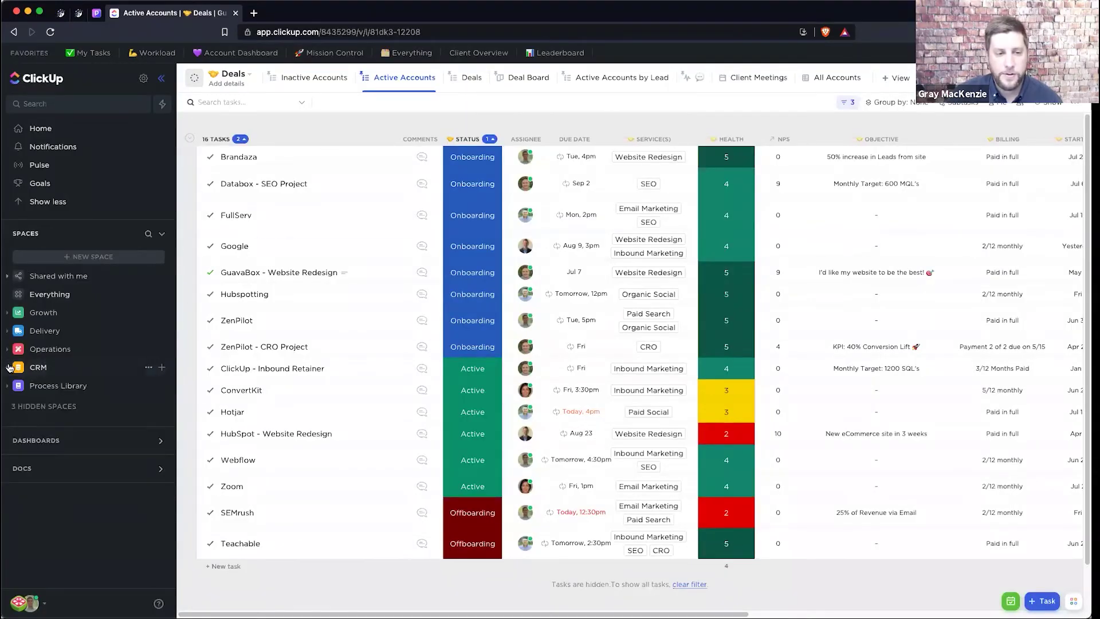
{"action": "left_click", "coordinate": [8, 385]}
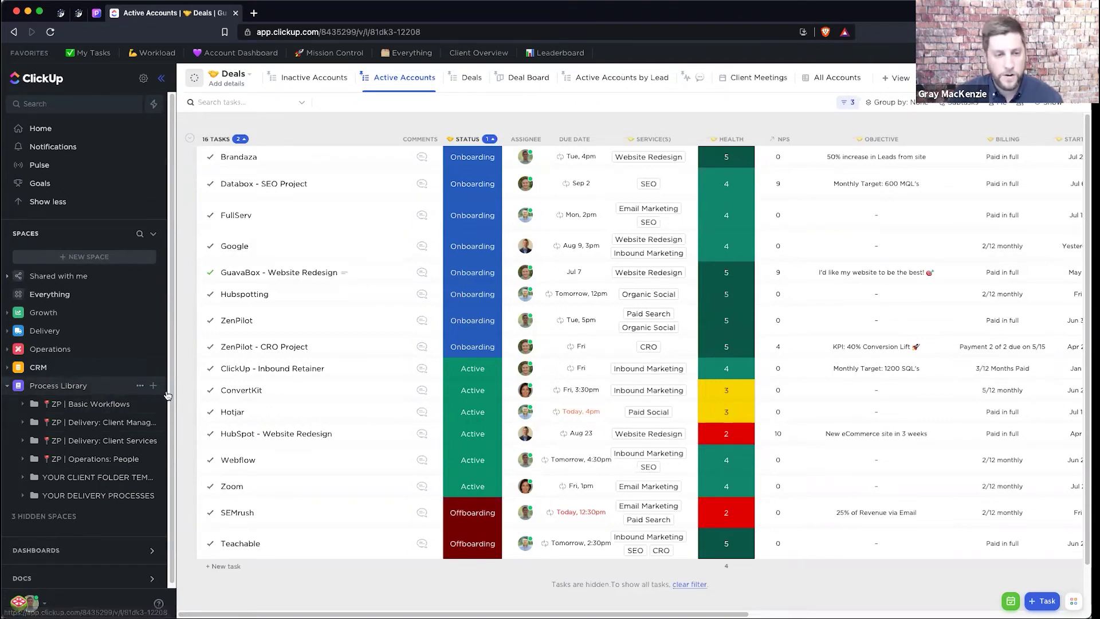
{"action": "left_click_drag", "start_coordinate": [177, 393], "coordinate": [195, 396]}
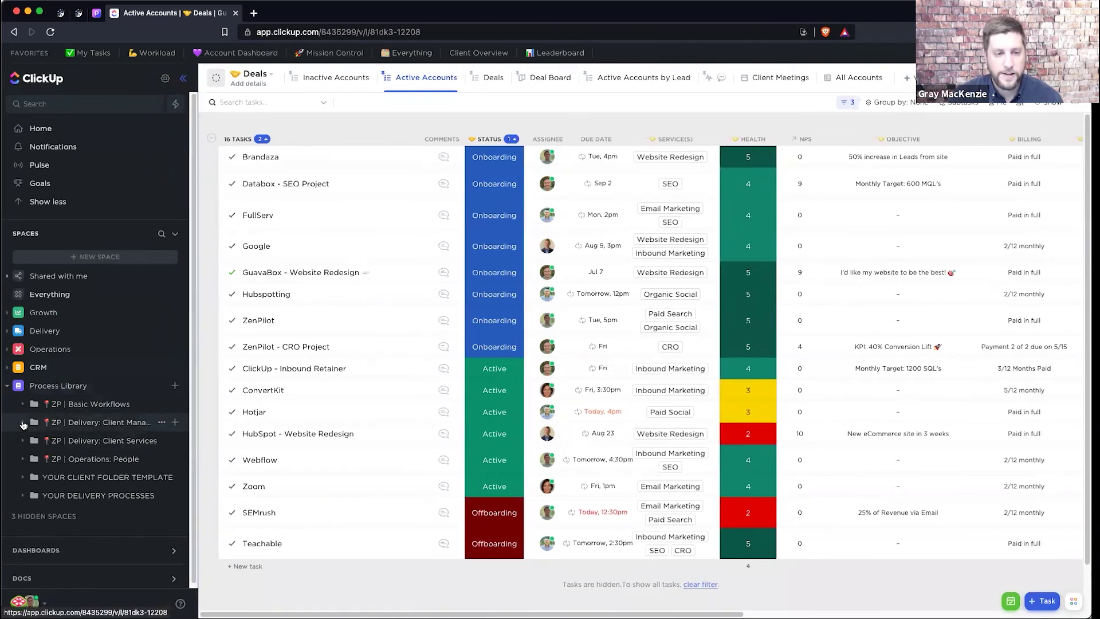
{"action": "left_click", "coordinate": [23, 424]}
{"action": "left_click", "coordinate": [87, 444]}
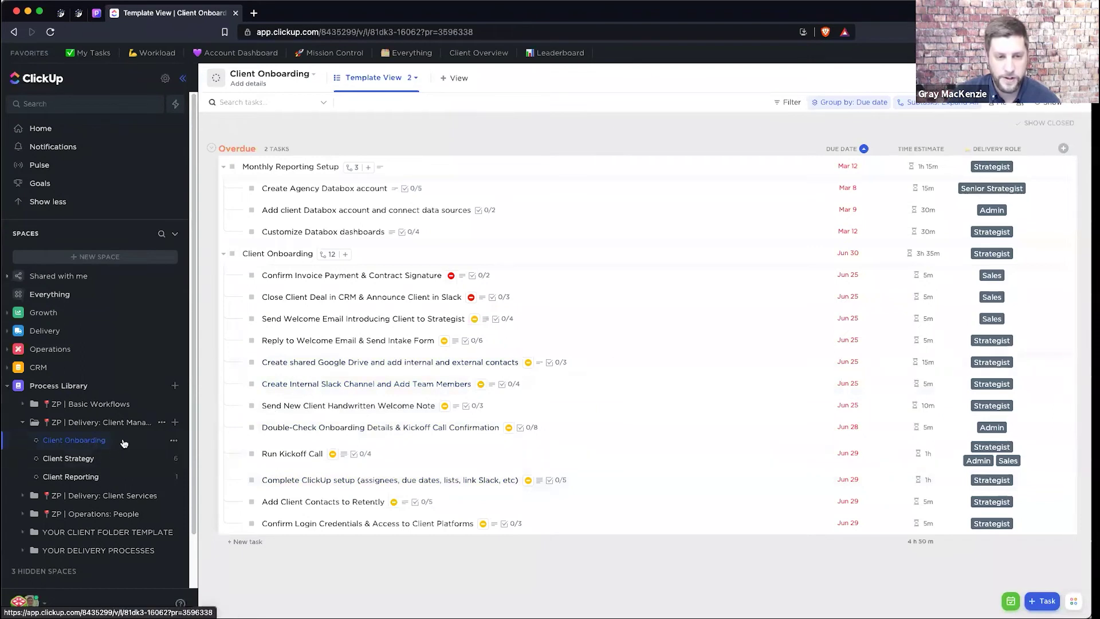
Check the Client Onboarding list's options and look through the YOUR CLIENT FOLDER TEMPLATE and ZP | Delivery: Client Services folders
{"action": "left_click", "coordinate": [175, 440]}
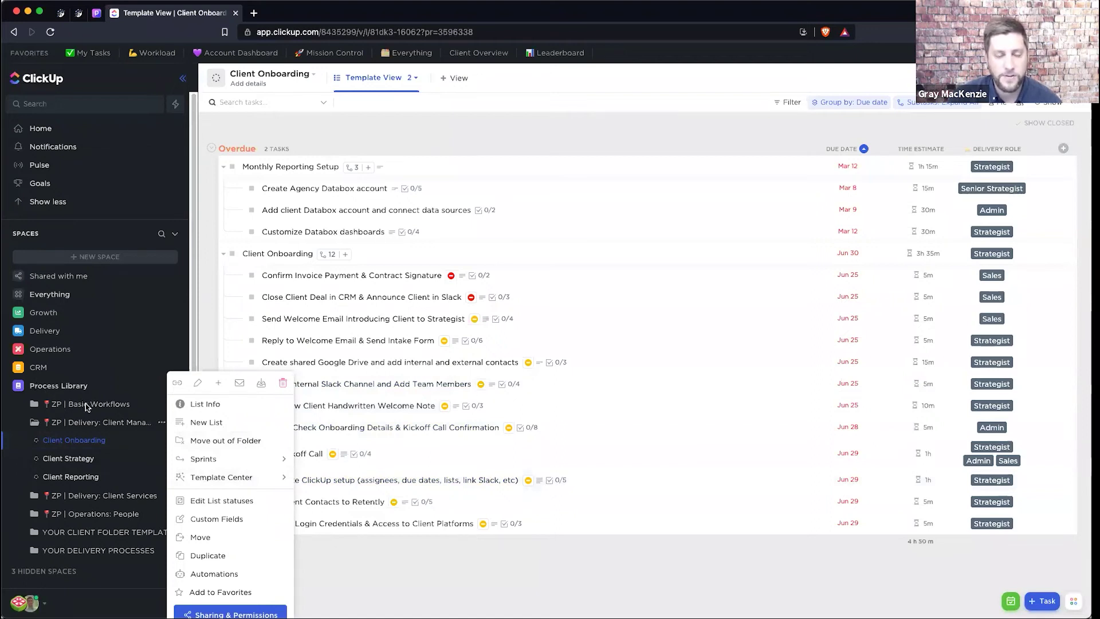
{"action": "left_click", "coordinate": [80, 438]}
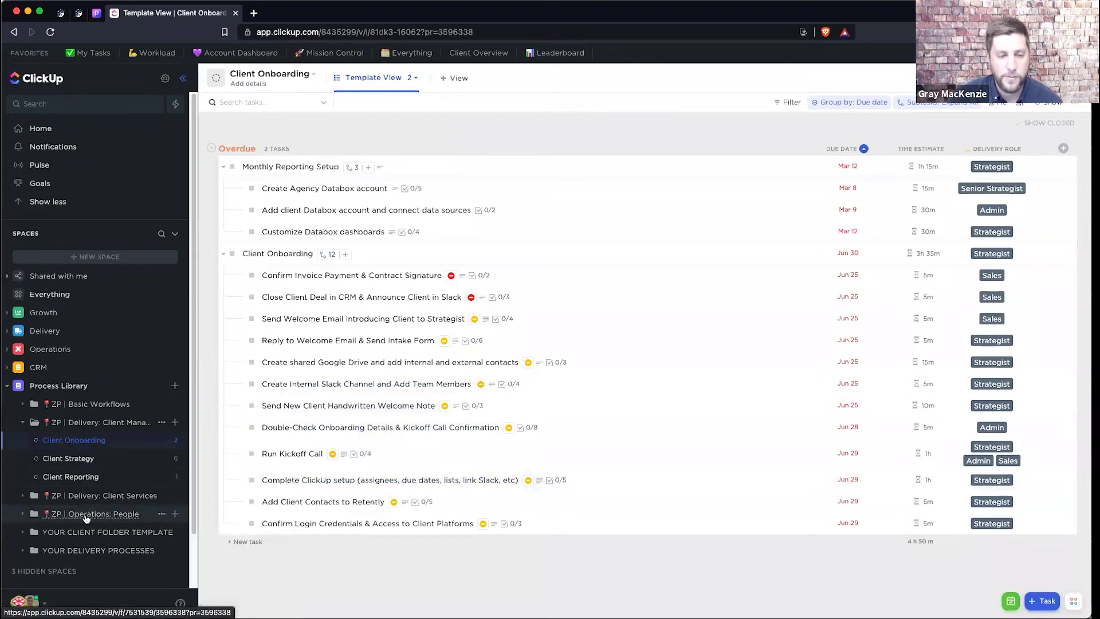
{"action": "left_click", "coordinate": [22, 533]}
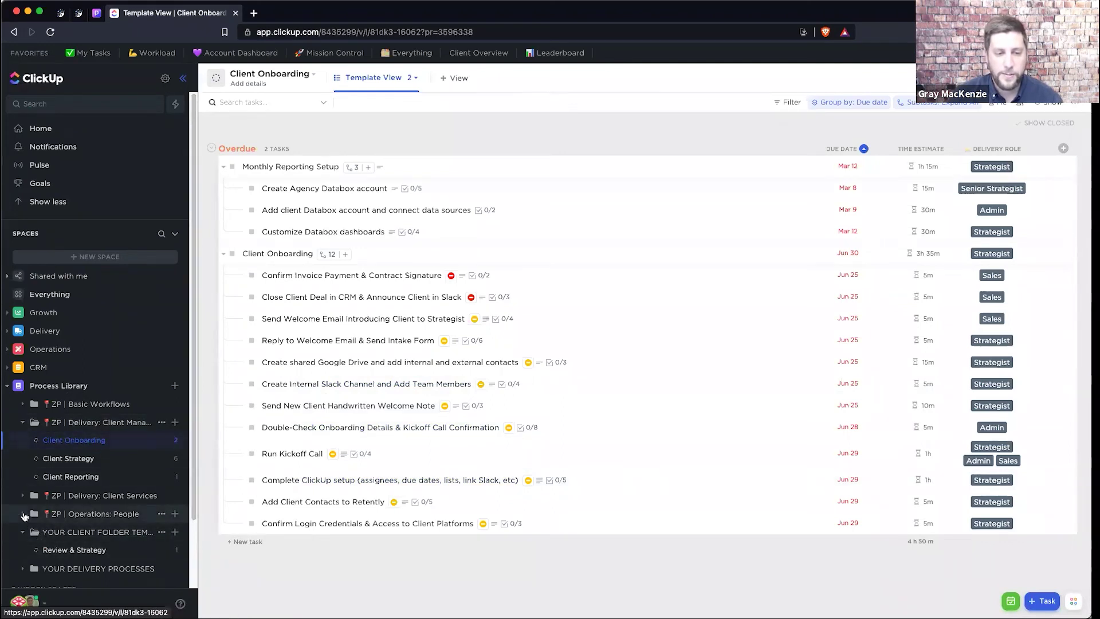
{"action": "left_click", "coordinate": [22, 500]}
{"action": "scroll", "coordinate": [83, 315], "scroll_direction": "down", "scroll_amount": 5}
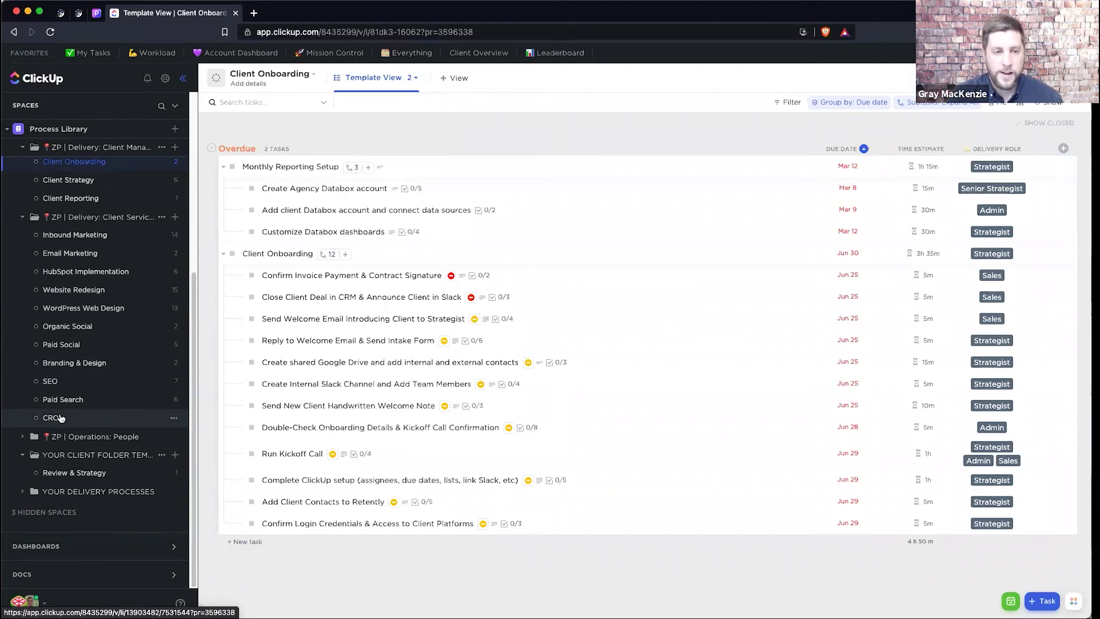
{"action": "scroll", "coordinate": [60, 417], "scroll_direction": "up", "scroll_amount": 5}
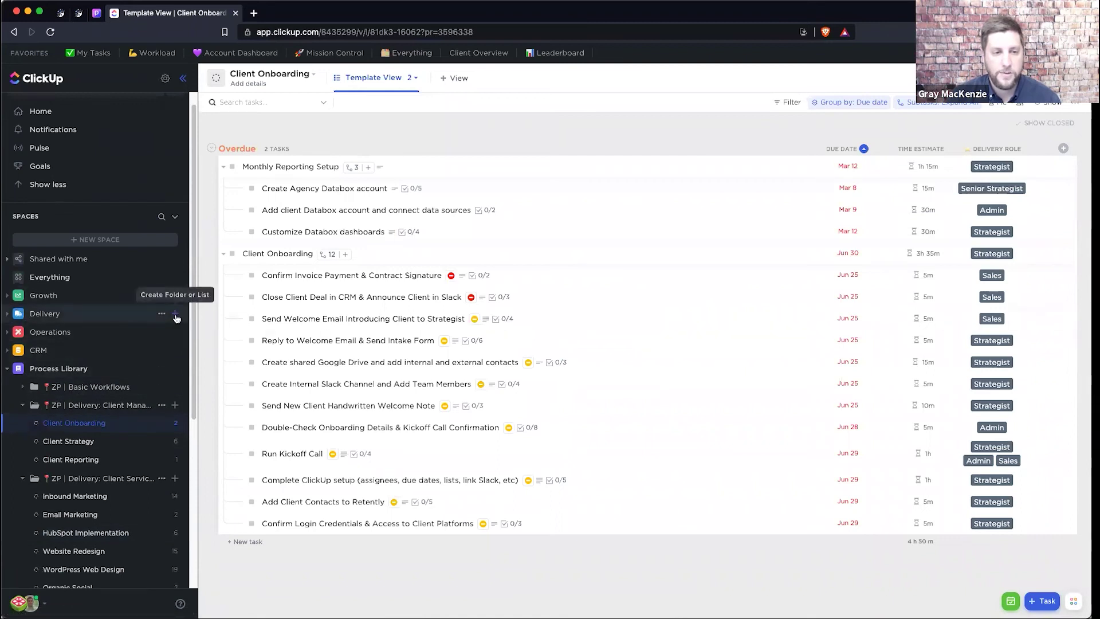
Start a new folder in the Delivery space from the Client Templates folder template and name it "Dunder Mifflin"
{"action": "left_click", "coordinate": [174, 316]}
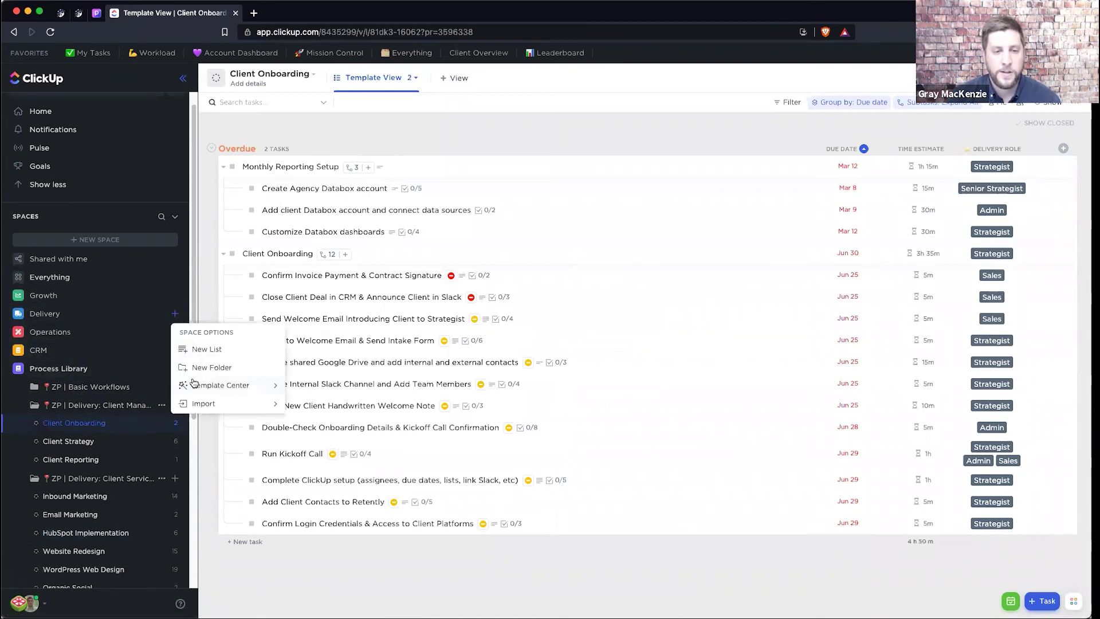
{"action": "mouse_move", "coordinate": [200, 384]}
{"action": "left_click", "coordinate": [345, 369]}
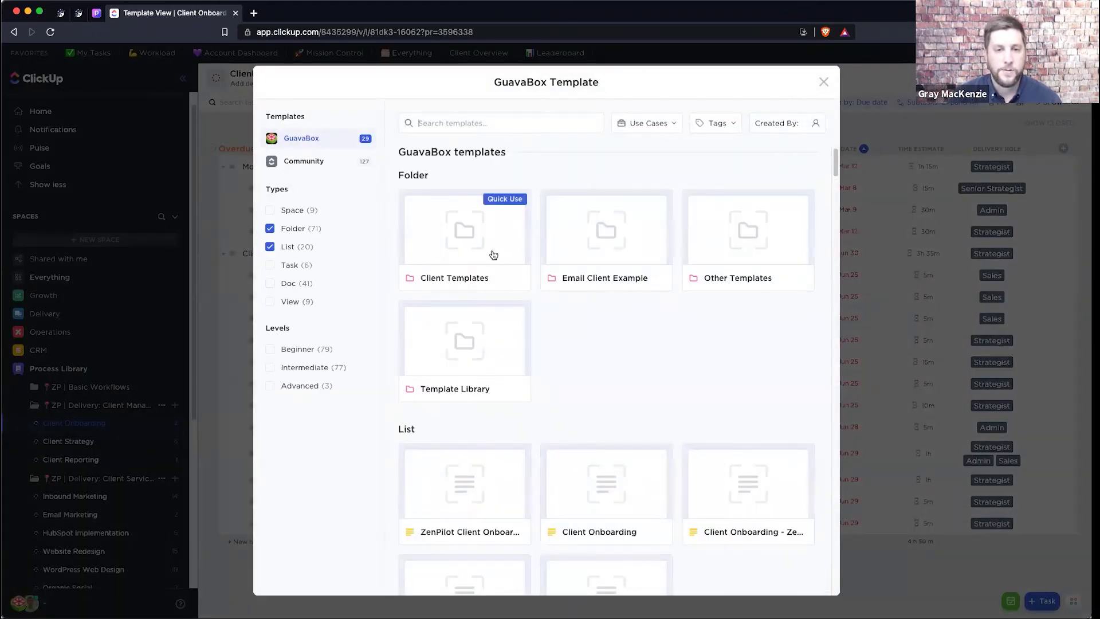
{"action": "left_click", "coordinate": [495, 252]}
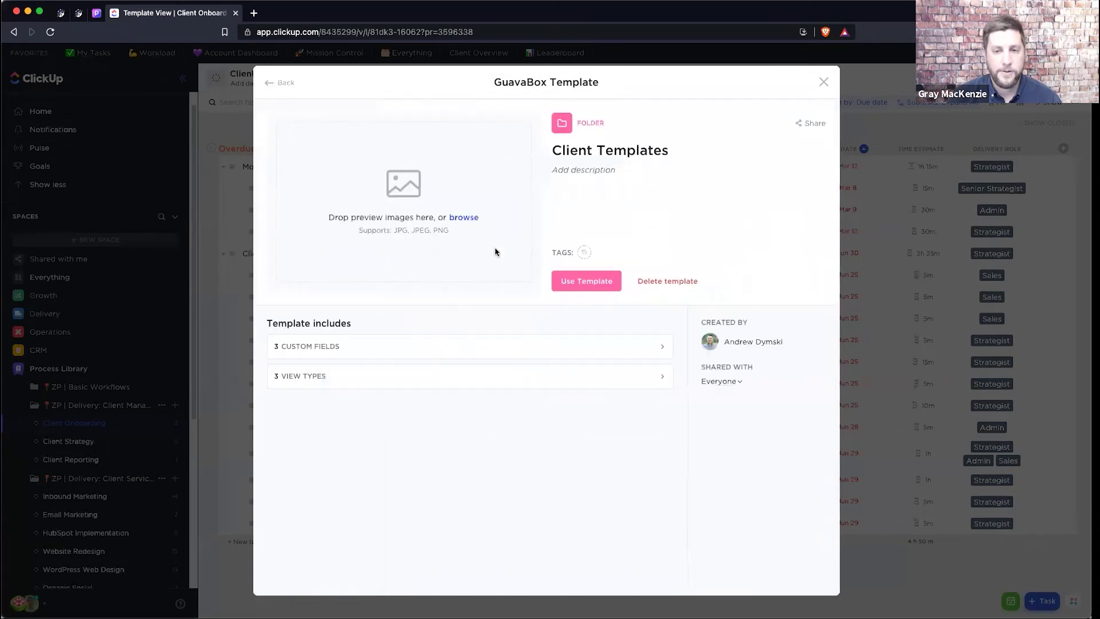
{"action": "left_click", "coordinate": [610, 279]}
{"action": "left_click", "coordinate": [452, 138]}
{"action": "type", "text": "New Client"}
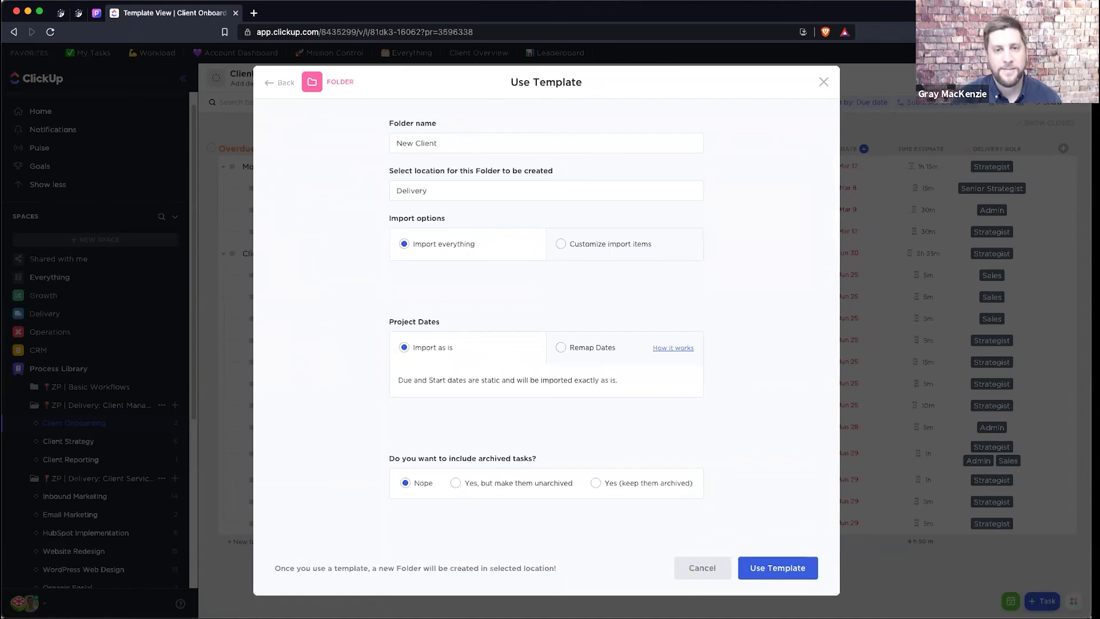
{"action": "key", "text": "super+a"}
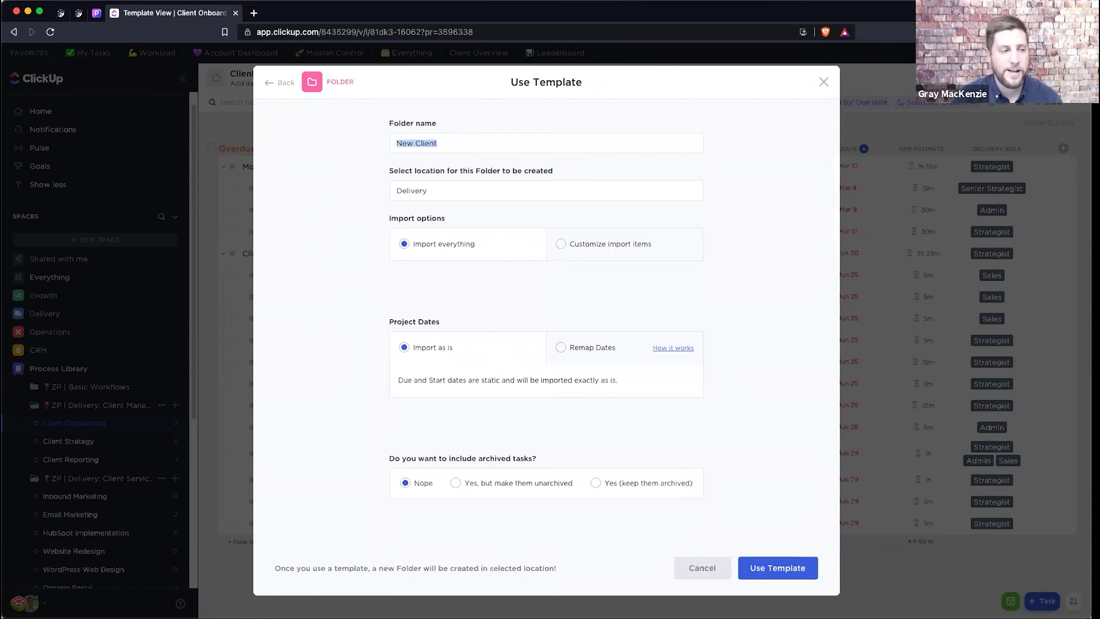
{"action": "type", "text": "Dunder"}
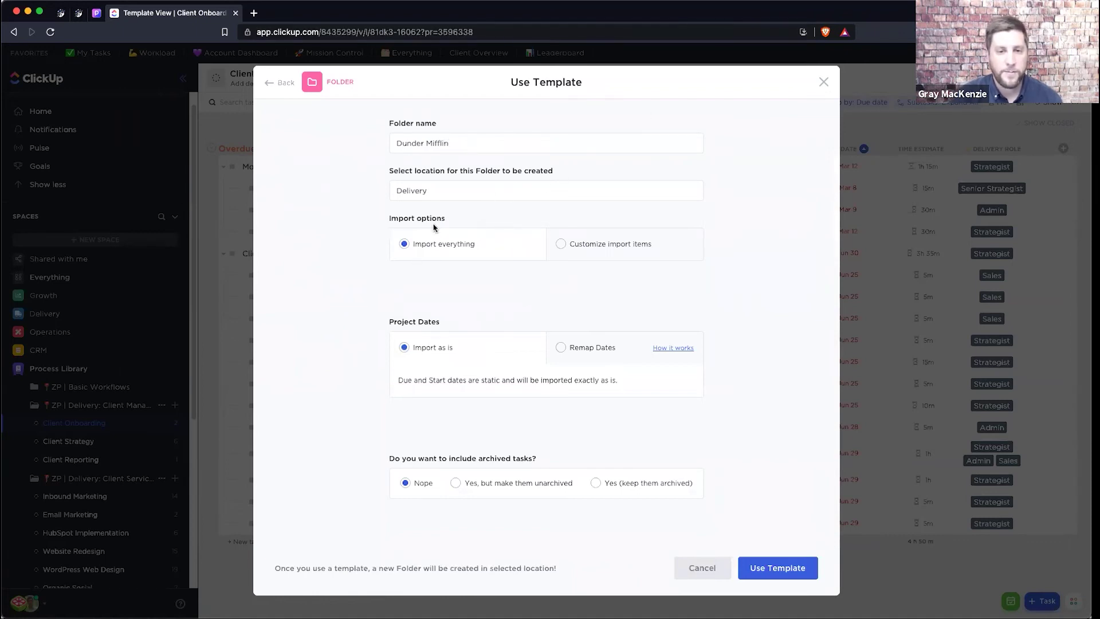
Remap the template's project dates to start on Monday, August 2, 2021, and cancel without using the template
{"action": "left_click", "coordinate": [582, 348]}
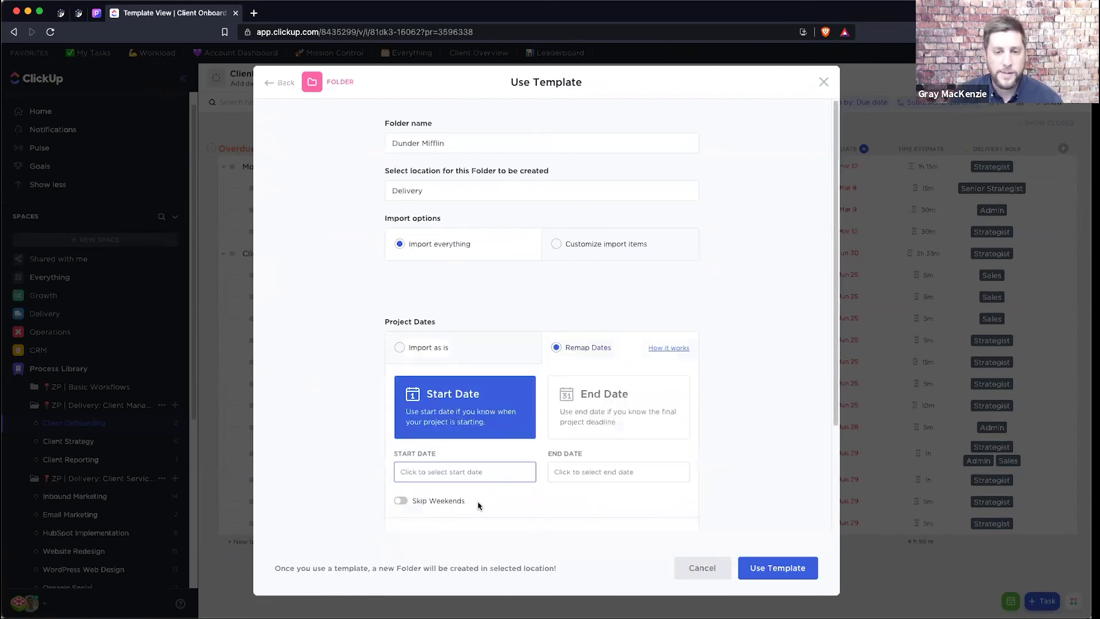
{"action": "left_click", "coordinate": [458, 468]}
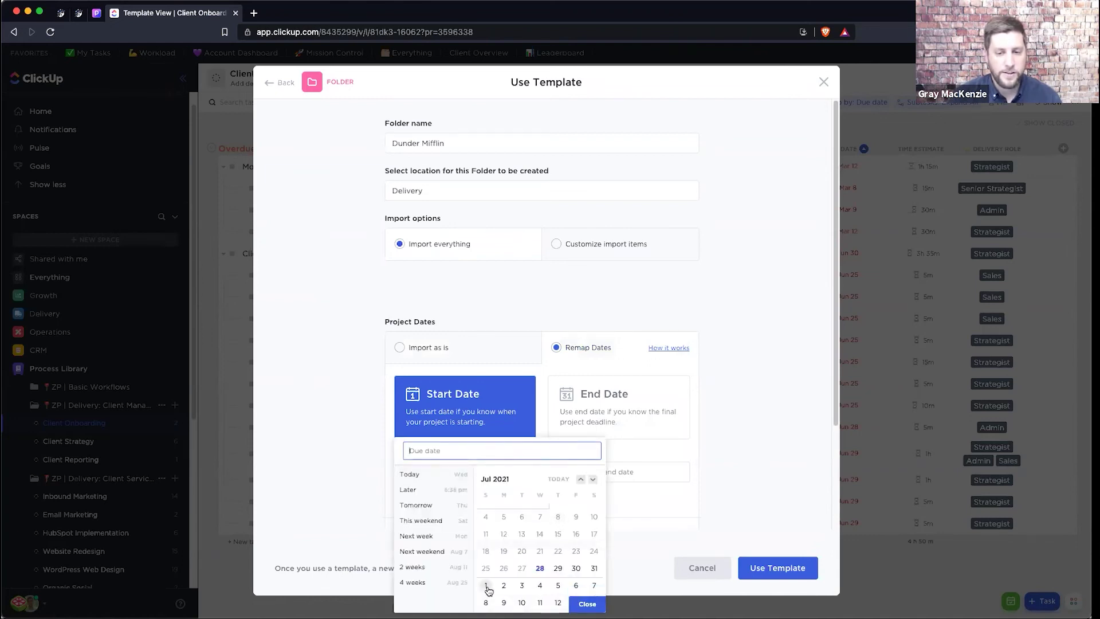
{"action": "left_click", "coordinate": [503, 585]}
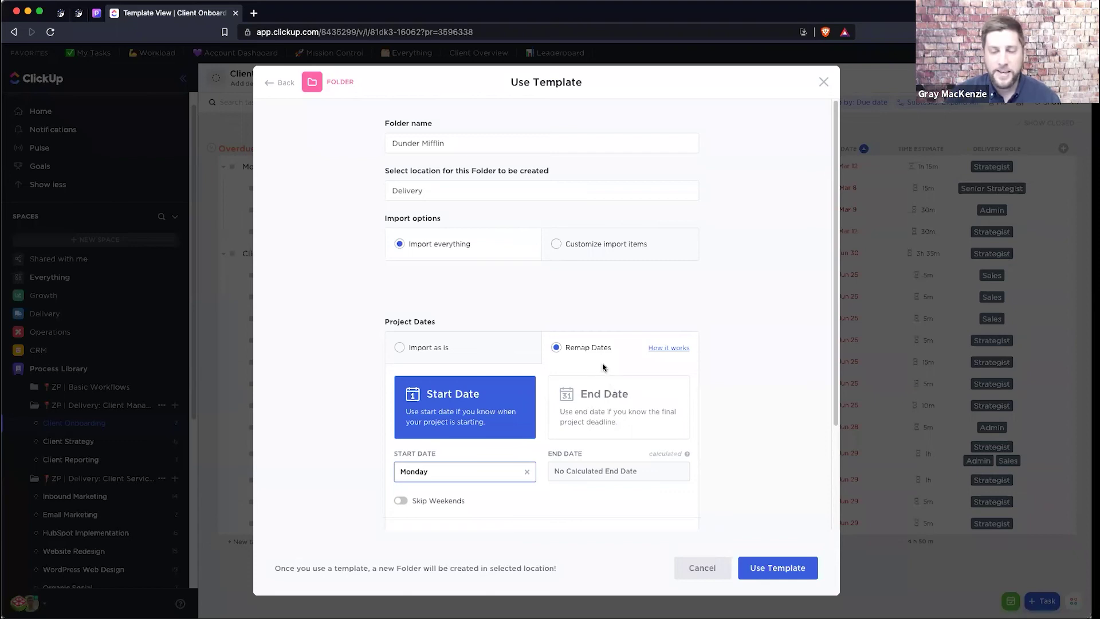
{"action": "scroll", "coordinate": [602, 364], "scroll_direction": "down", "scroll_amount": 3}
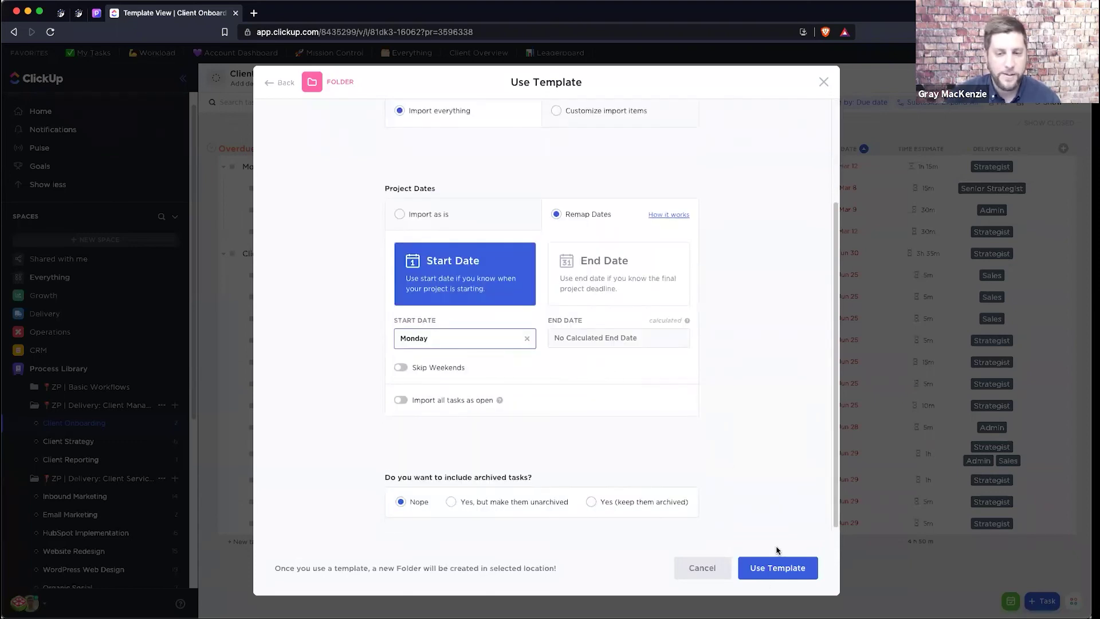
{"action": "left_click", "coordinate": [708, 566]}
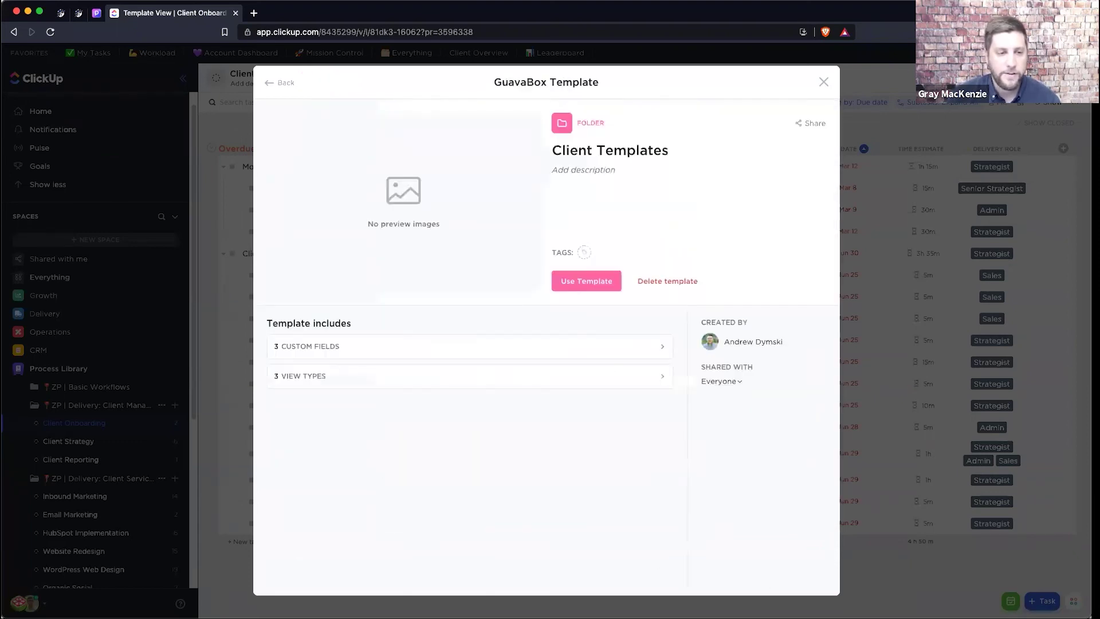
{"action": "left_click", "coordinate": [823, 82]}
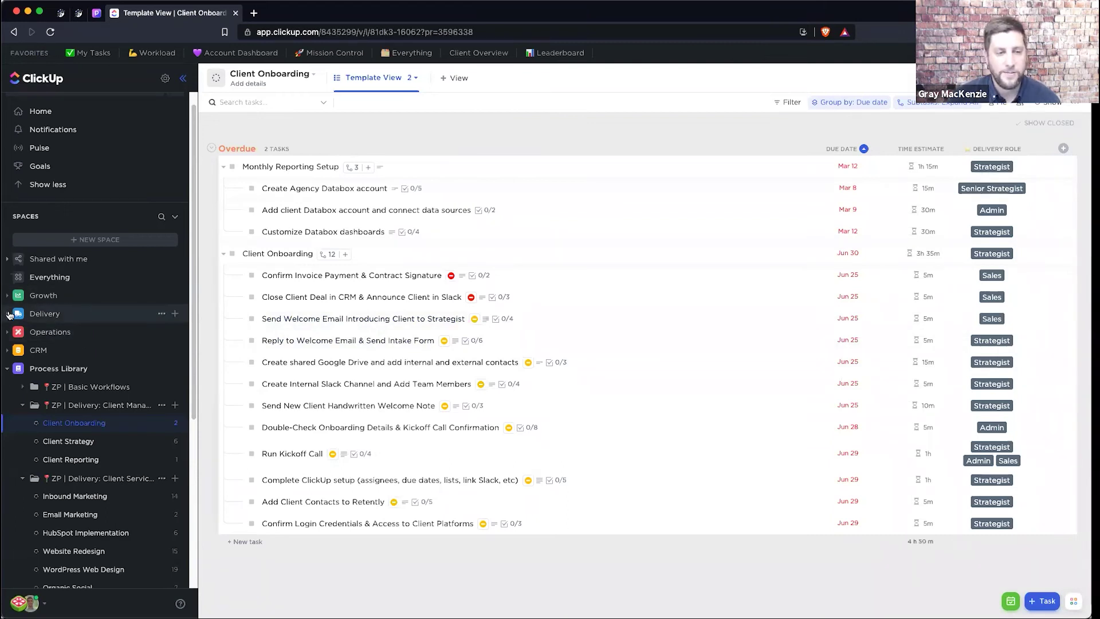
Glance at the Pitch presentation, return to ClickUp, and open the Inbound Marketing list in the Delivery space's FullServ folder
{"action": "left_click", "coordinate": [96, 14]}
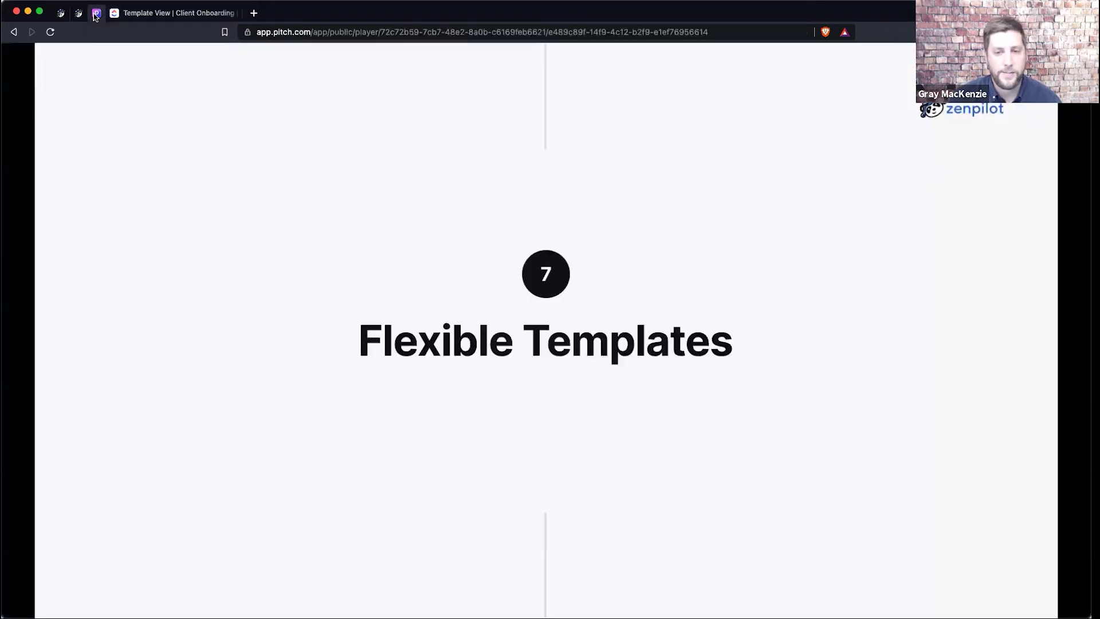
{"action": "left_click", "coordinate": [120, 20]}
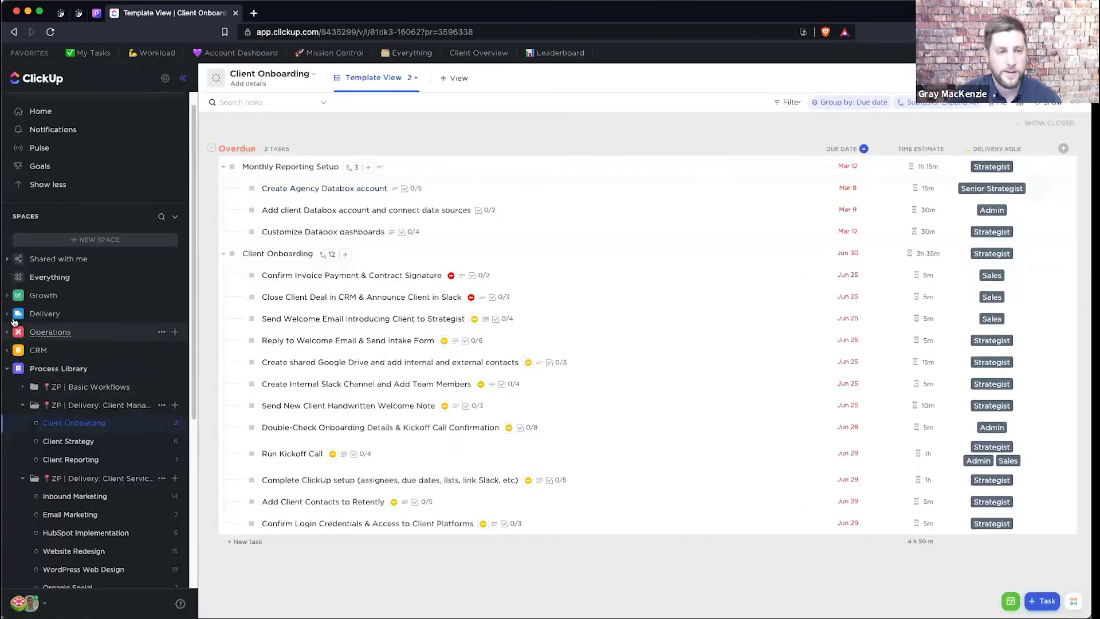
{"action": "left_click", "coordinate": [8, 315]}
{"action": "left_click", "coordinate": [46, 368]}
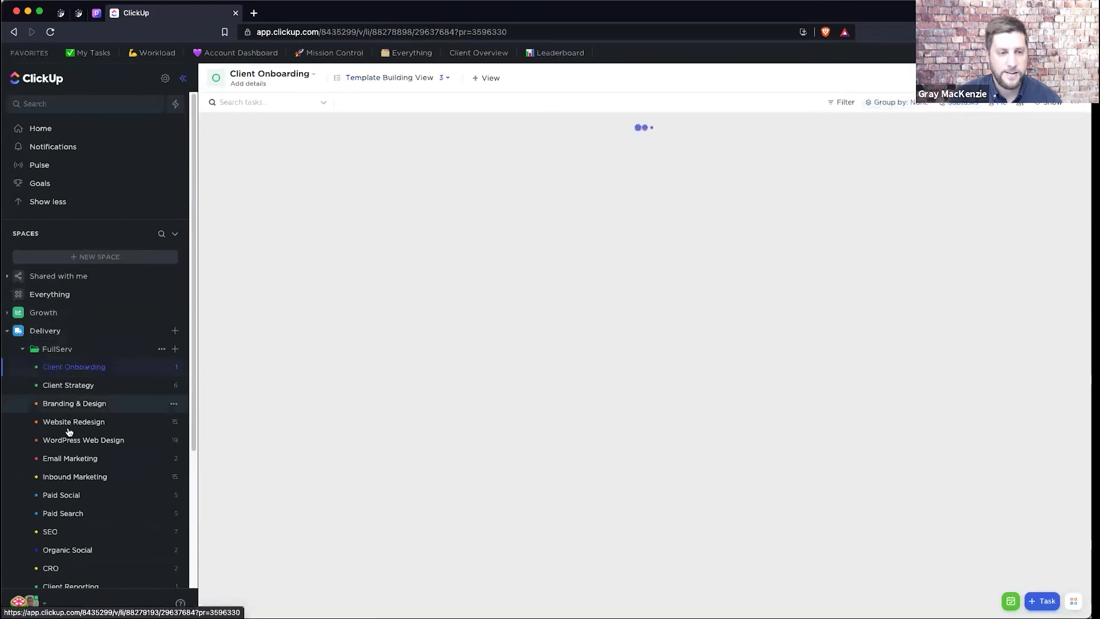
{"action": "left_click", "coordinate": [65, 476]}
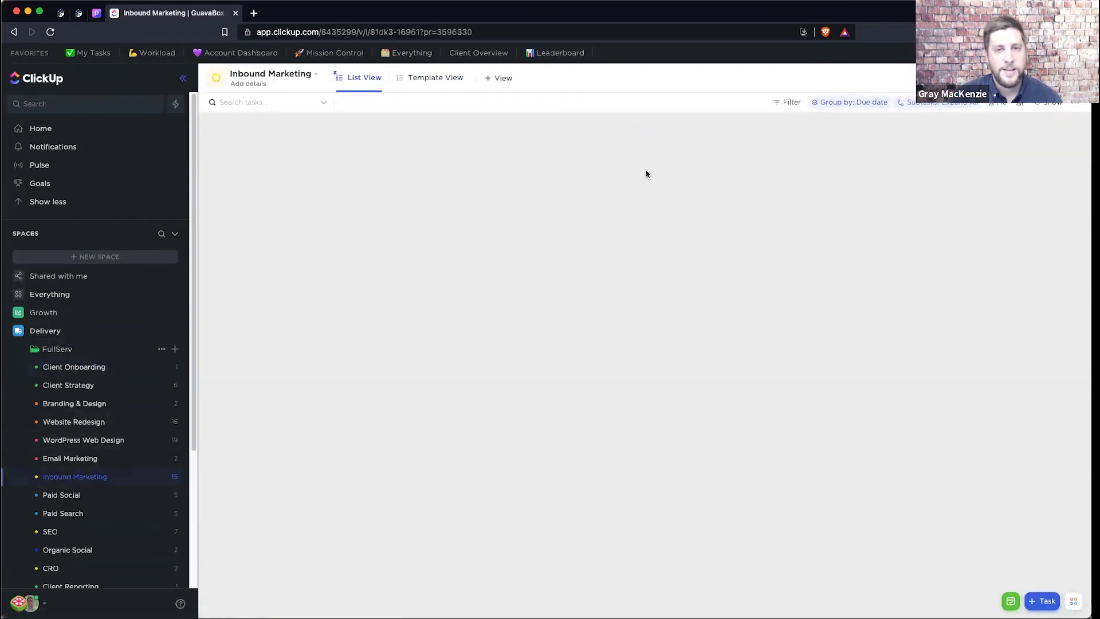
Draft a task named "Blog Post" in Inbound Marketing, browse task templates through the template command, and close the draft without creating it
{"action": "key", "text": "t"}
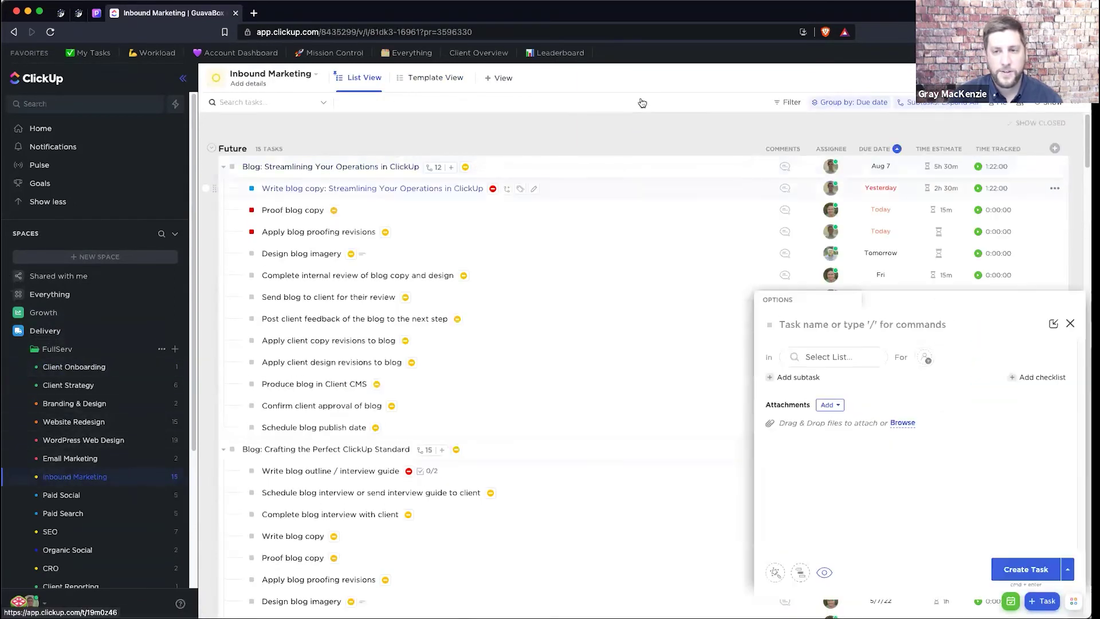
{"action": "left_click", "coordinate": [1068, 600]}
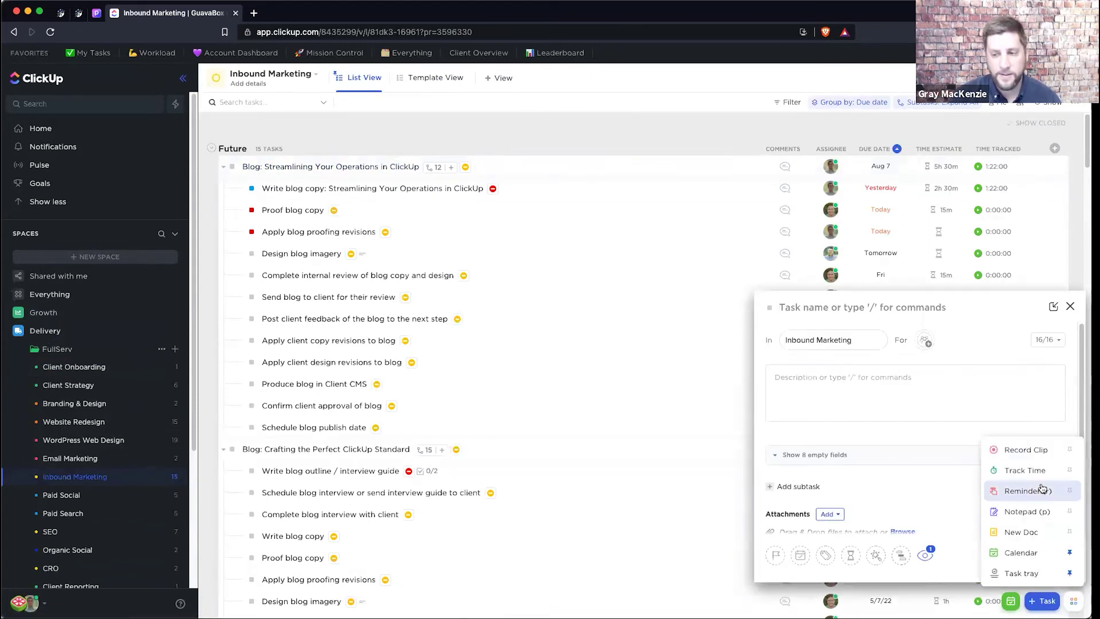
{"action": "left_click", "coordinate": [1069, 600]}
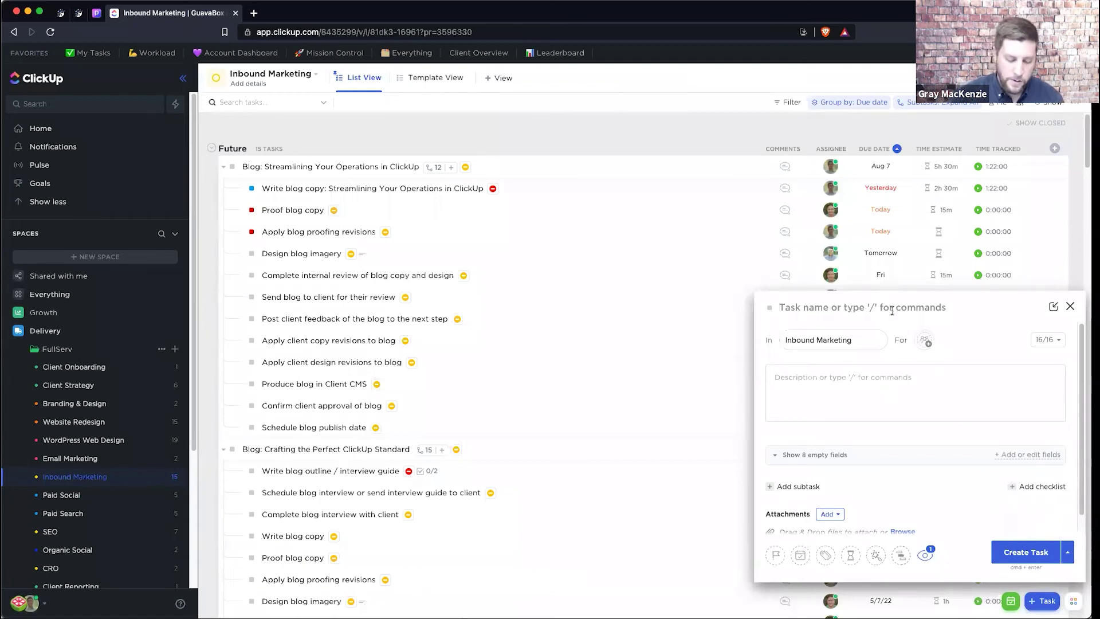
{"action": "type", "text": "Blog Post "}
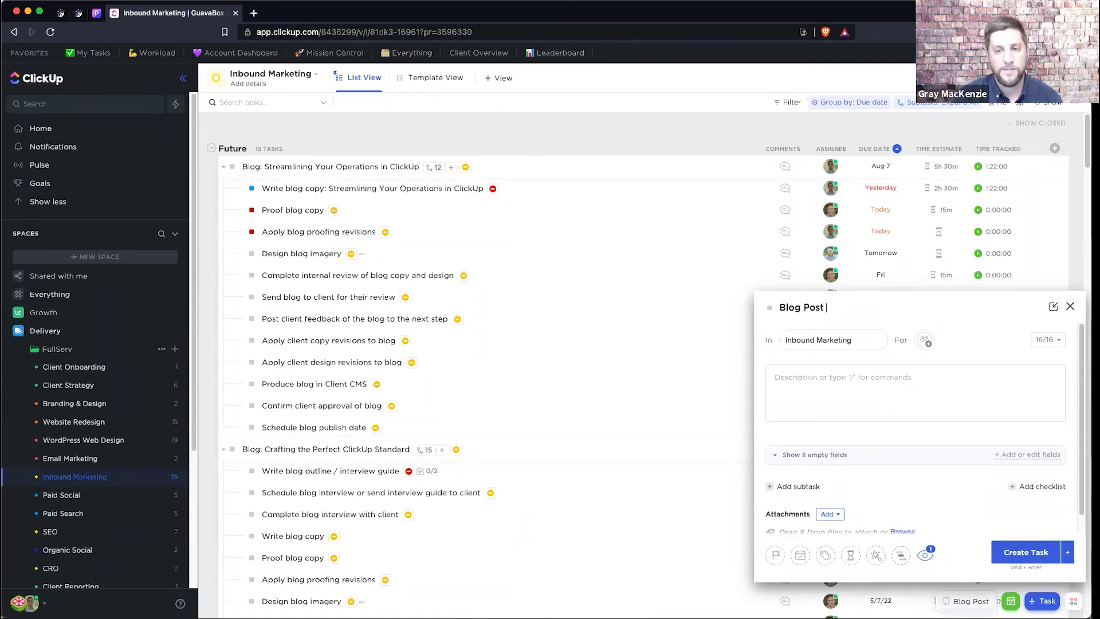
{"action": "type", "text": "/ temp"}
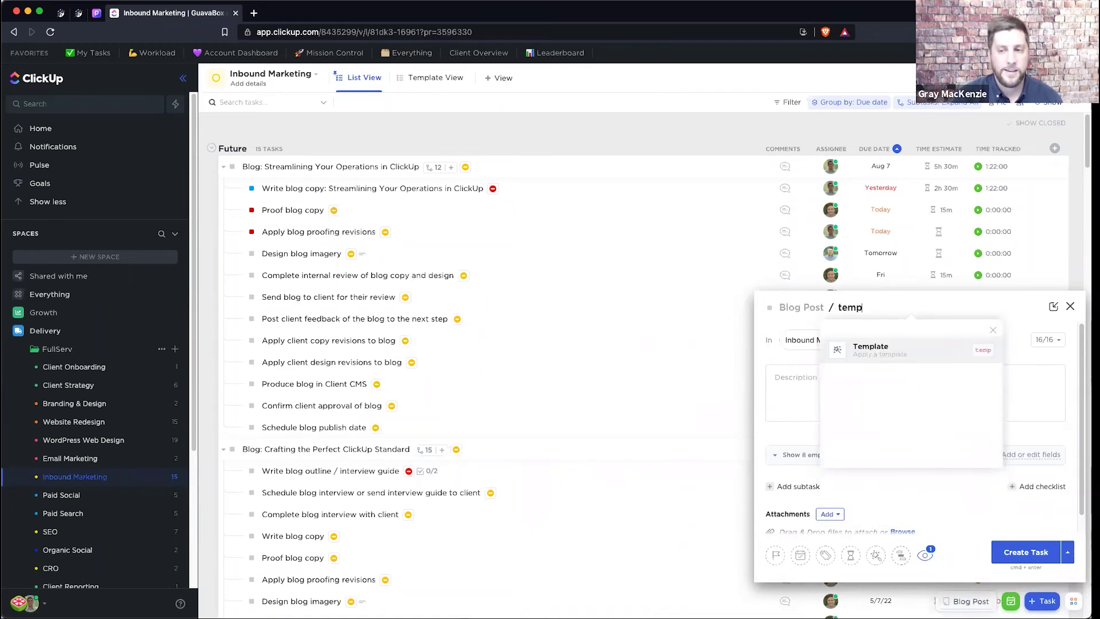
{"action": "key", "text": "Return"}
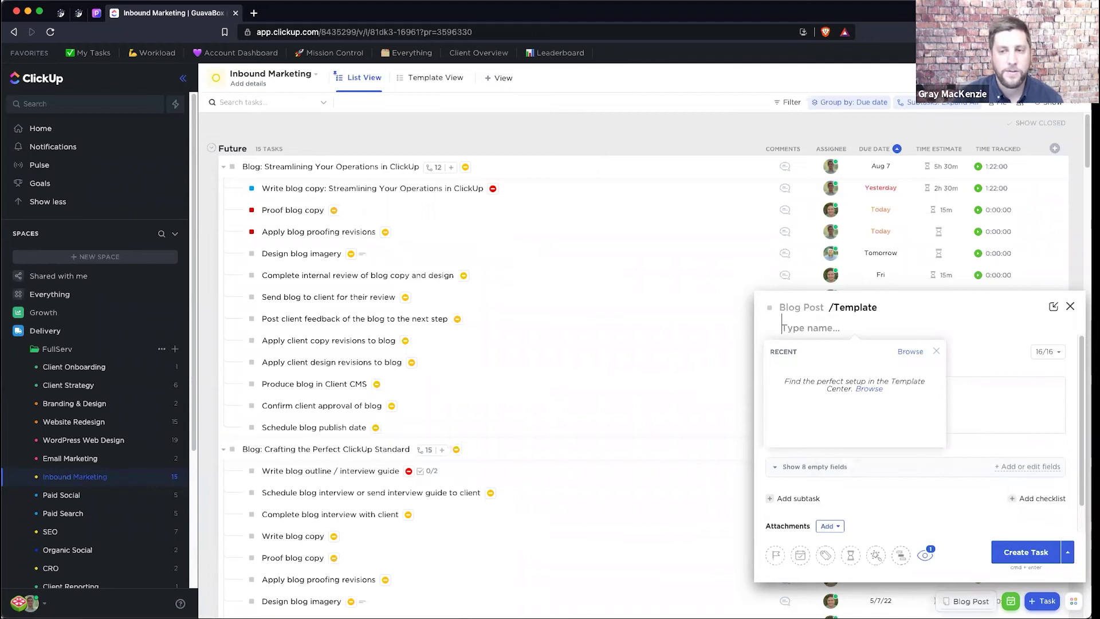
{"action": "left_click", "coordinate": [913, 353]}
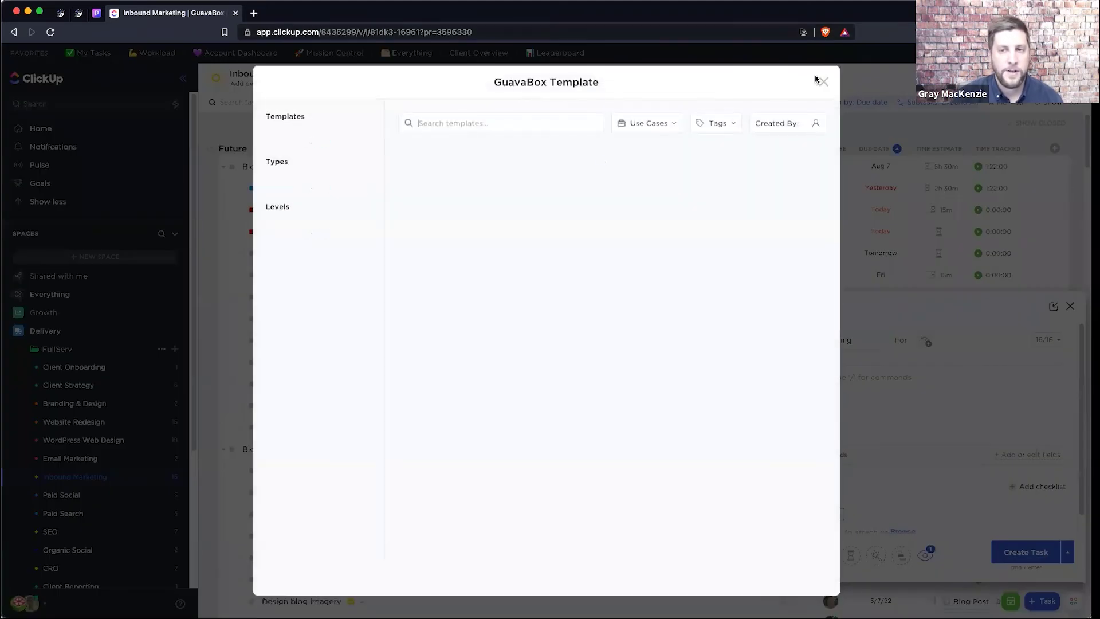
{"action": "left_click", "coordinate": [824, 79]}
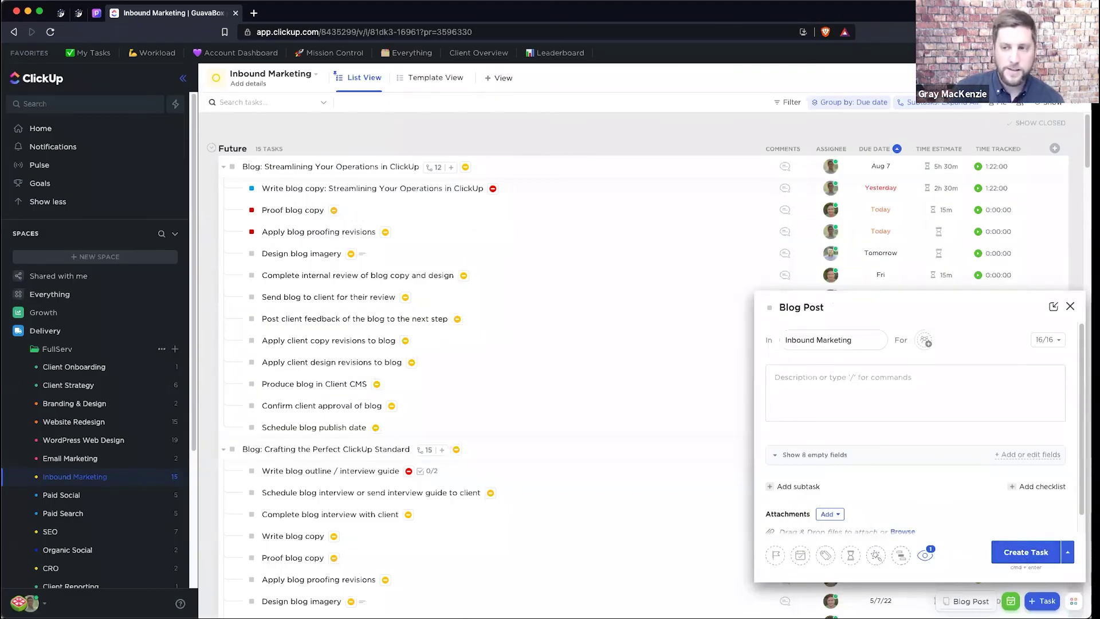
{"action": "left_click", "coordinate": [1070, 306]}
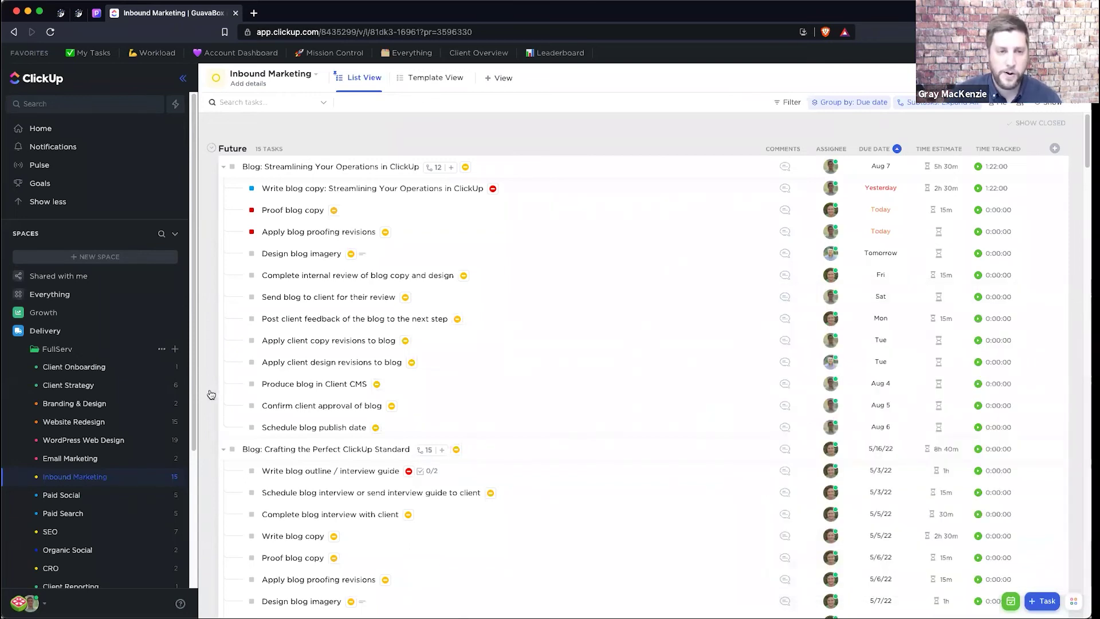
Glance at the Pitch presentation, return to ClickUp, and browse the Process Library space's delivery and Operations: People template folders
{"action": "left_click", "coordinate": [98, 14]}
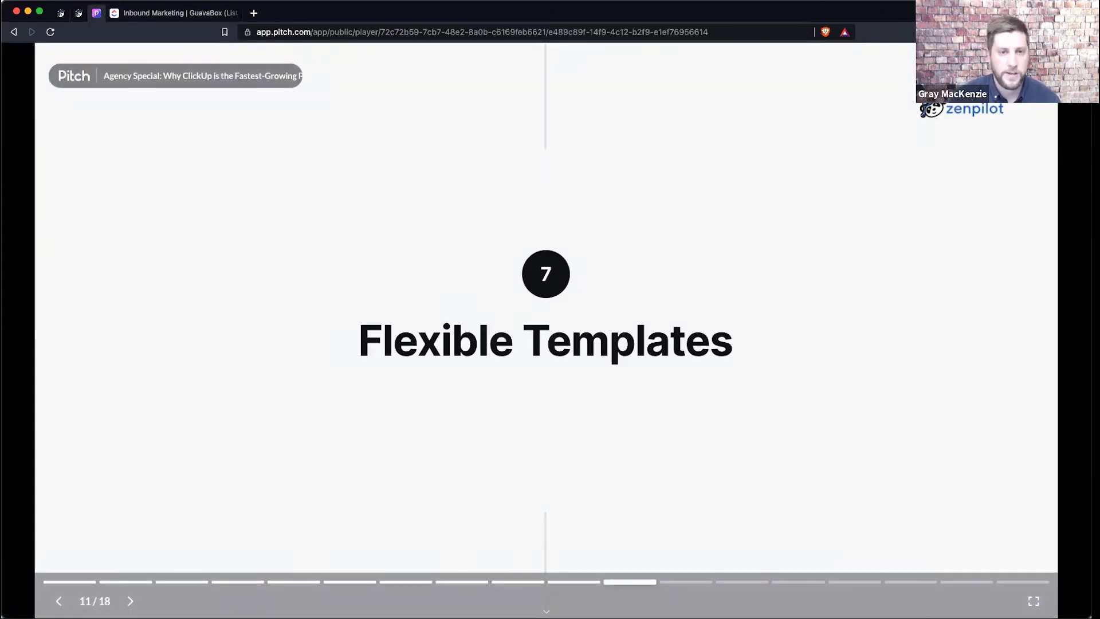
{"action": "left_click", "coordinate": [154, 12]}
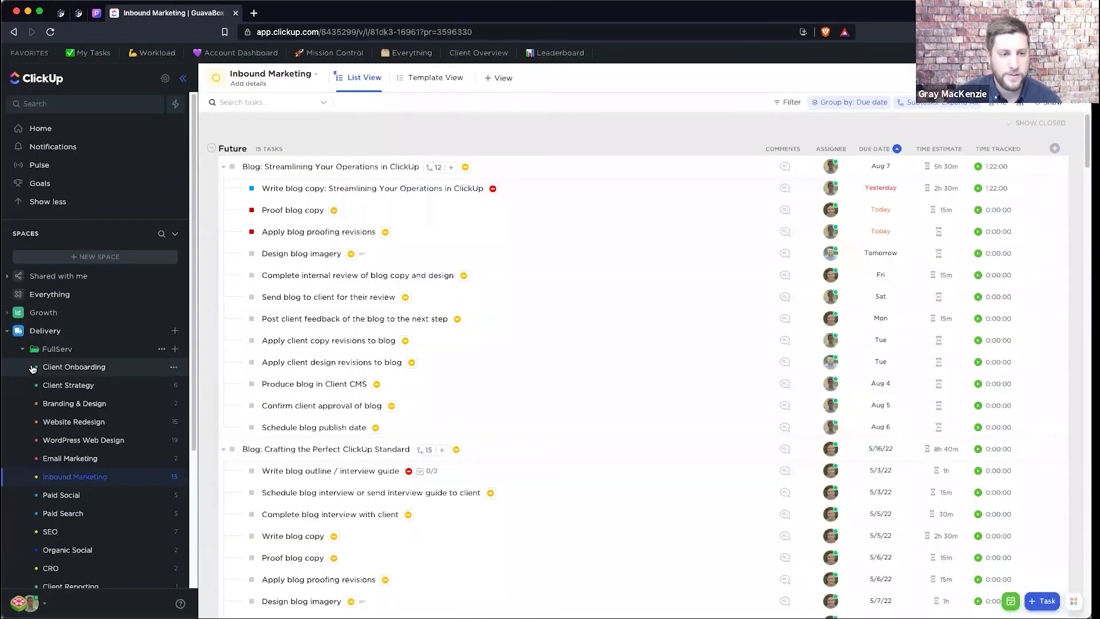
{"action": "scroll", "coordinate": [33, 368], "scroll_direction": "down", "scroll_amount": 5}
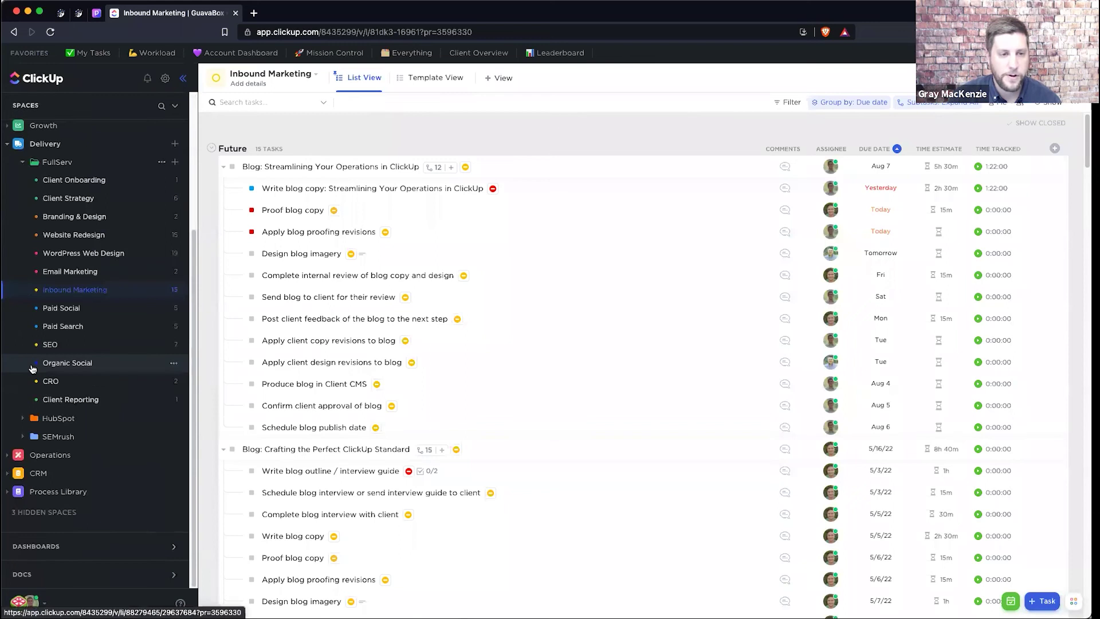
{"action": "left_click", "coordinate": [8, 491]}
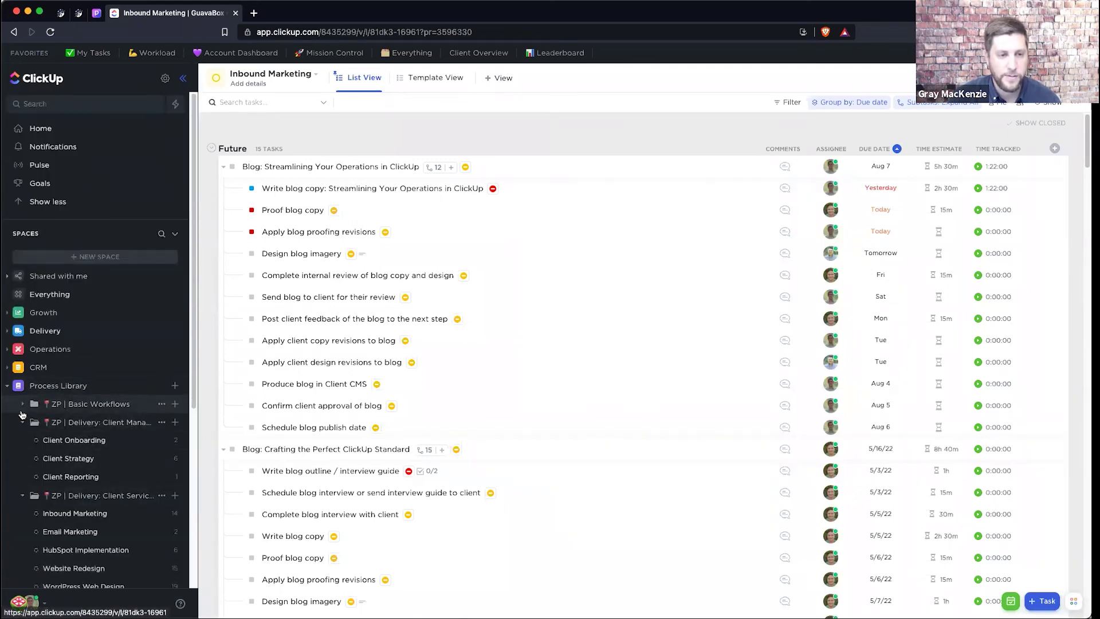
{"action": "scroll", "coordinate": [22, 412], "scroll_direction": "down", "scroll_amount": 4}
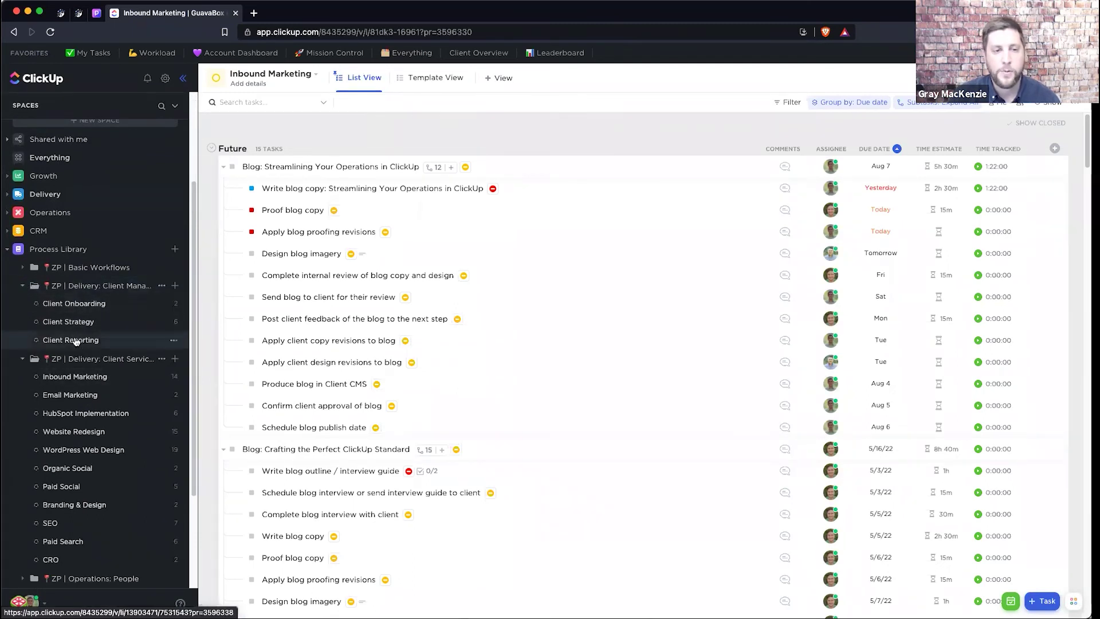
{"action": "left_click", "coordinate": [23, 288]}
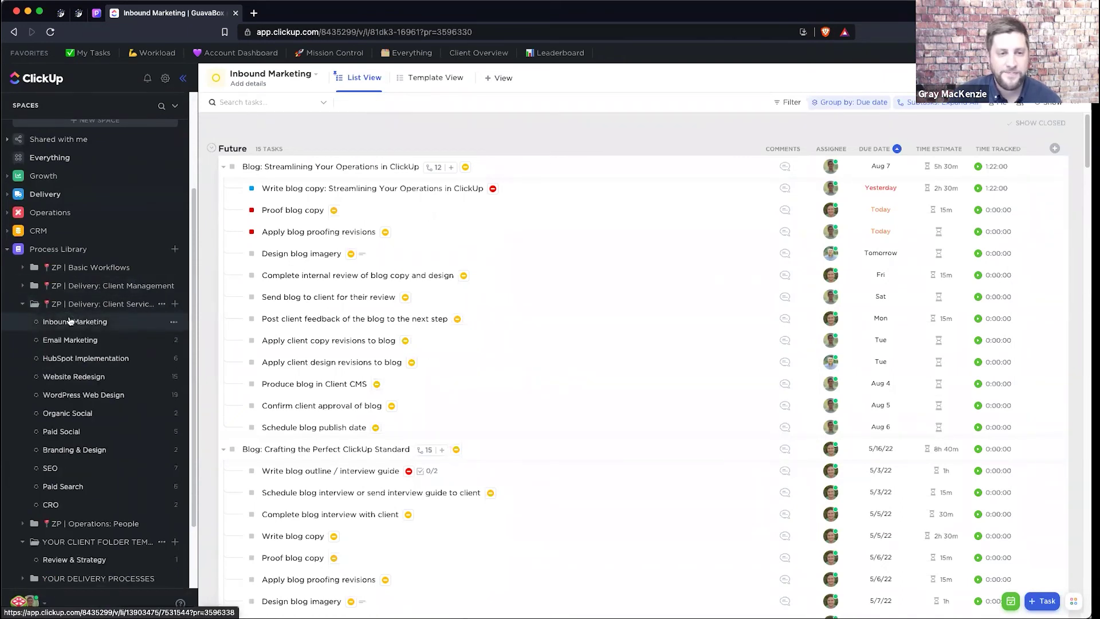
{"action": "left_click", "coordinate": [19, 303]}
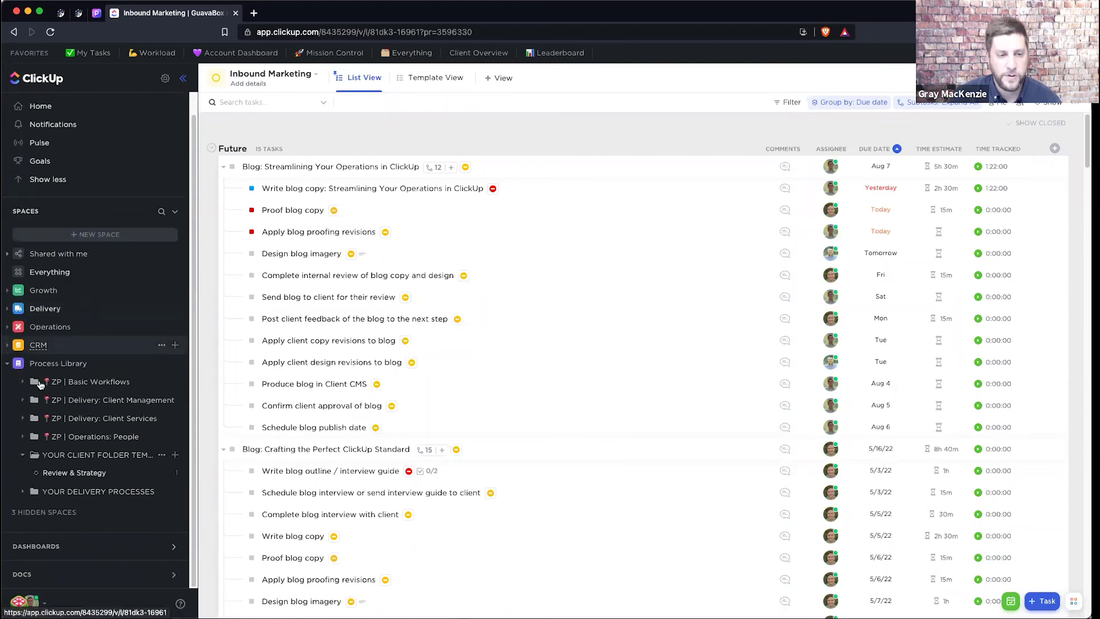
{"action": "left_click", "coordinate": [21, 437]}
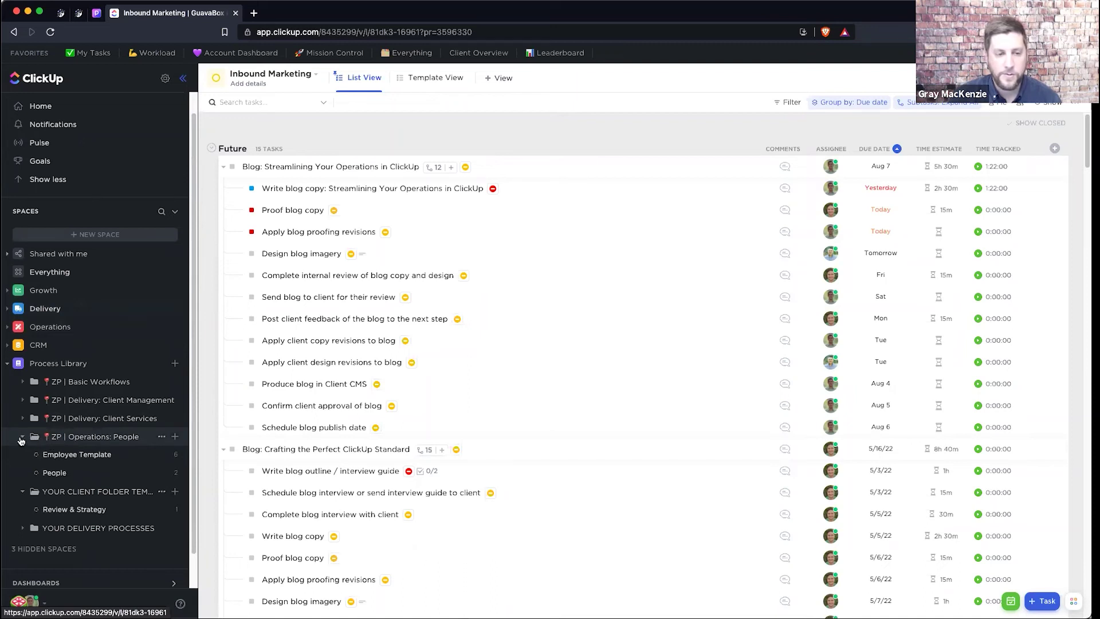
Open the Agency Tech Stack list in the Operations space's General & Administrative folder
{"action": "left_click", "coordinate": [50, 326]}
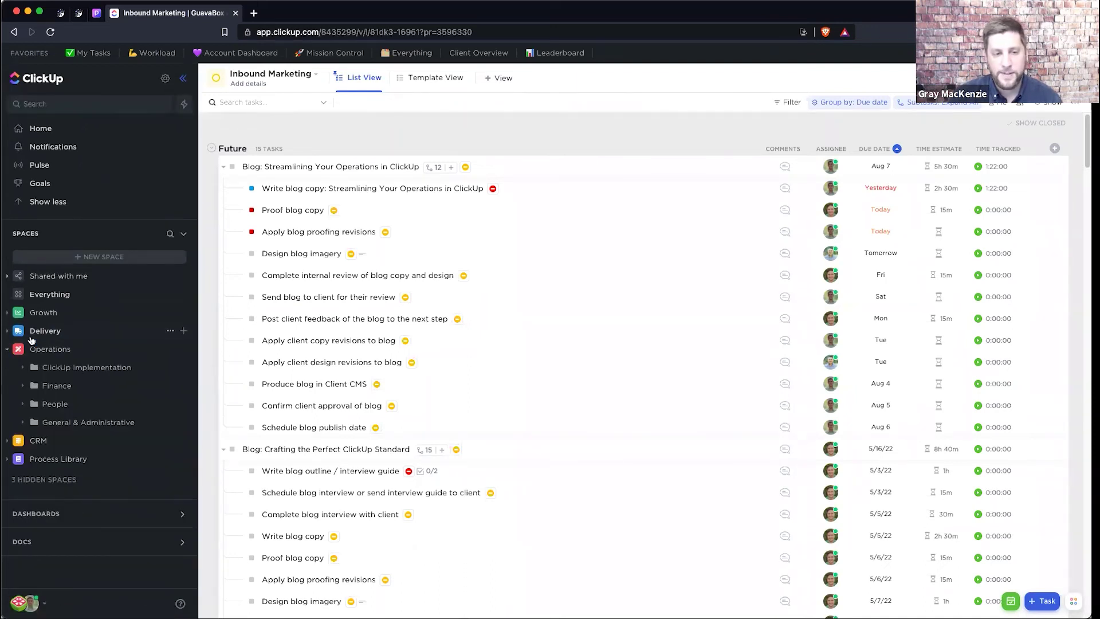
{"action": "left_click", "coordinate": [34, 421]}
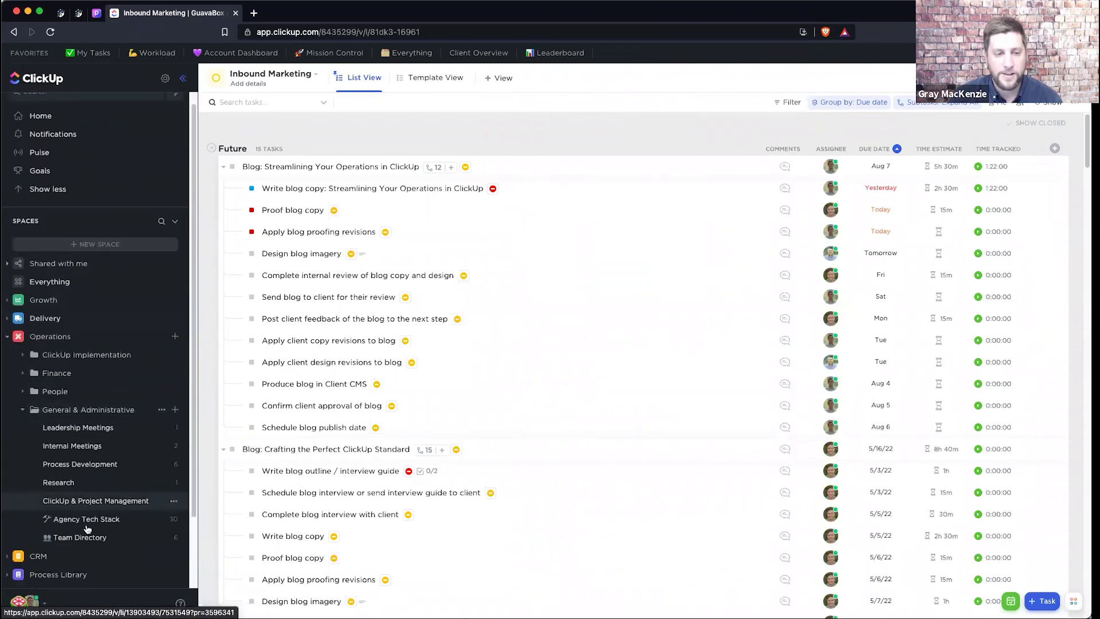
{"action": "left_click", "coordinate": [82, 520]}
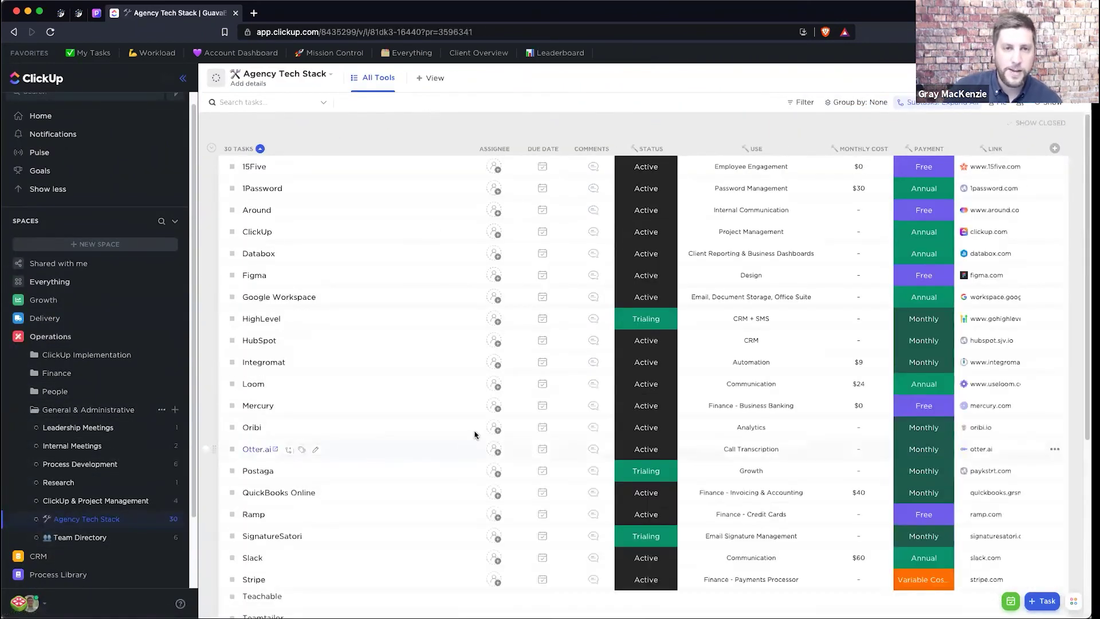
Switch to the Pitch presentation and advance to the Native Automations slide
{"action": "left_click", "coordinate": [95, 13]}
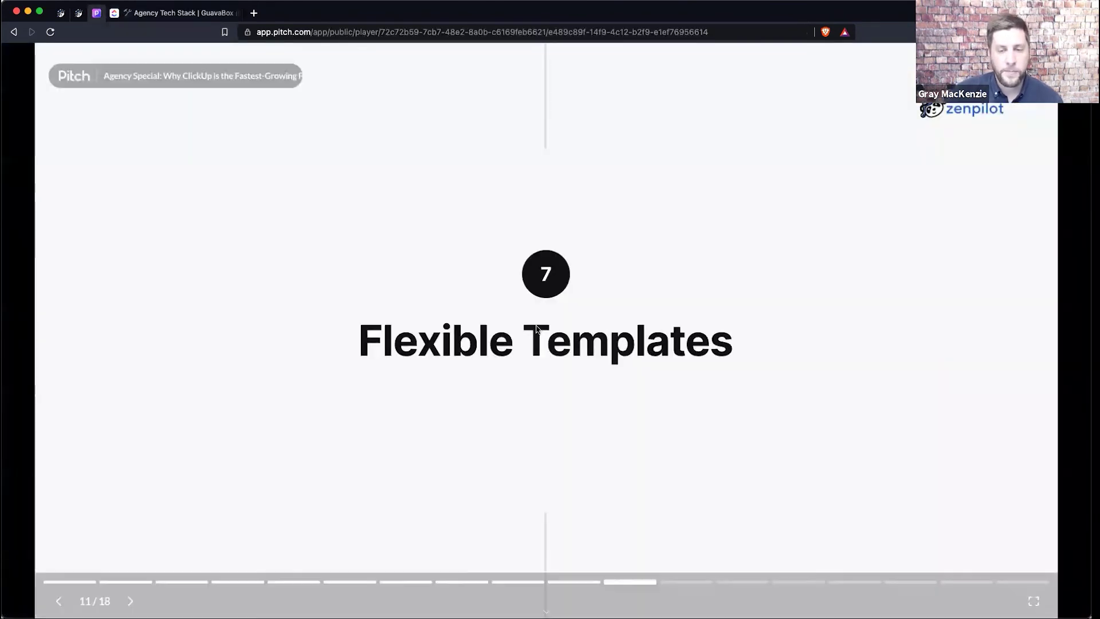
{"action": "mouse_move", "coordinate": [753, 466]}
{"action": "key", "text": "Right"}
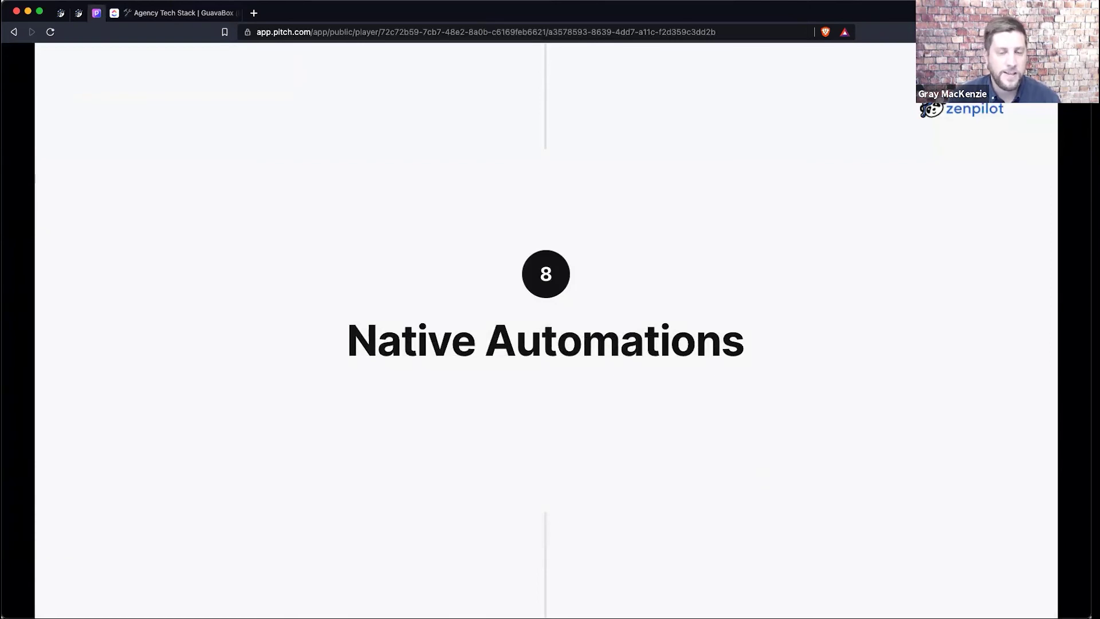
Return to ClickUp, open the Client Onboarding list in Delivery's FullServ folder, and start adding an automation to it
{"action": "left_click", "coordinate": [178, 9]}
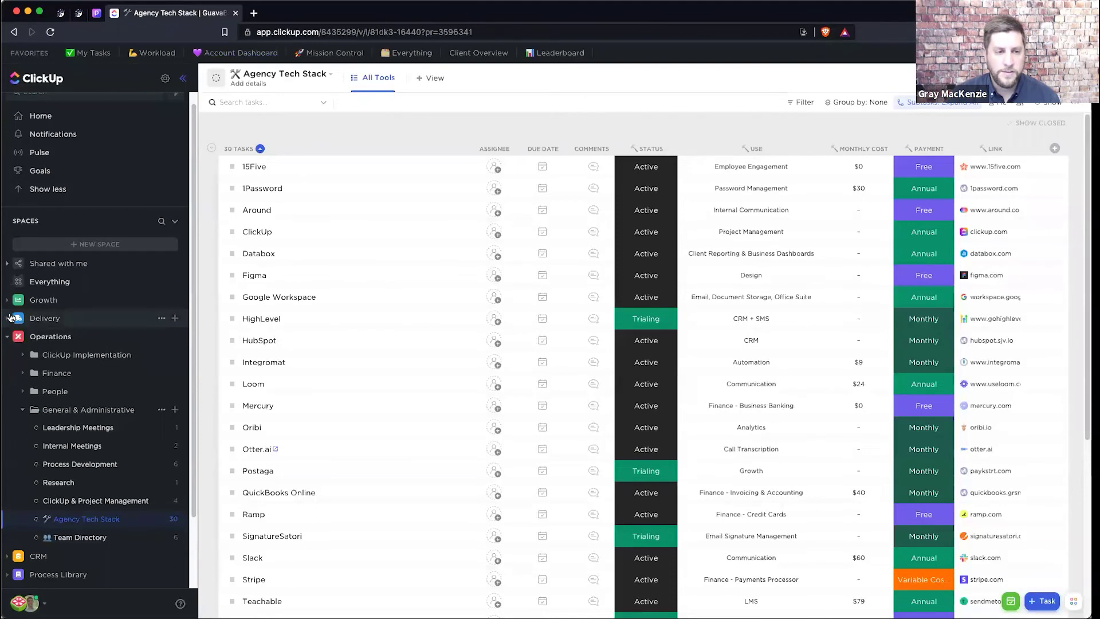
{"action": "left_click", "coordinate": [9, 317]}
{"action": "left_click", "coordinate": [57, 367]}
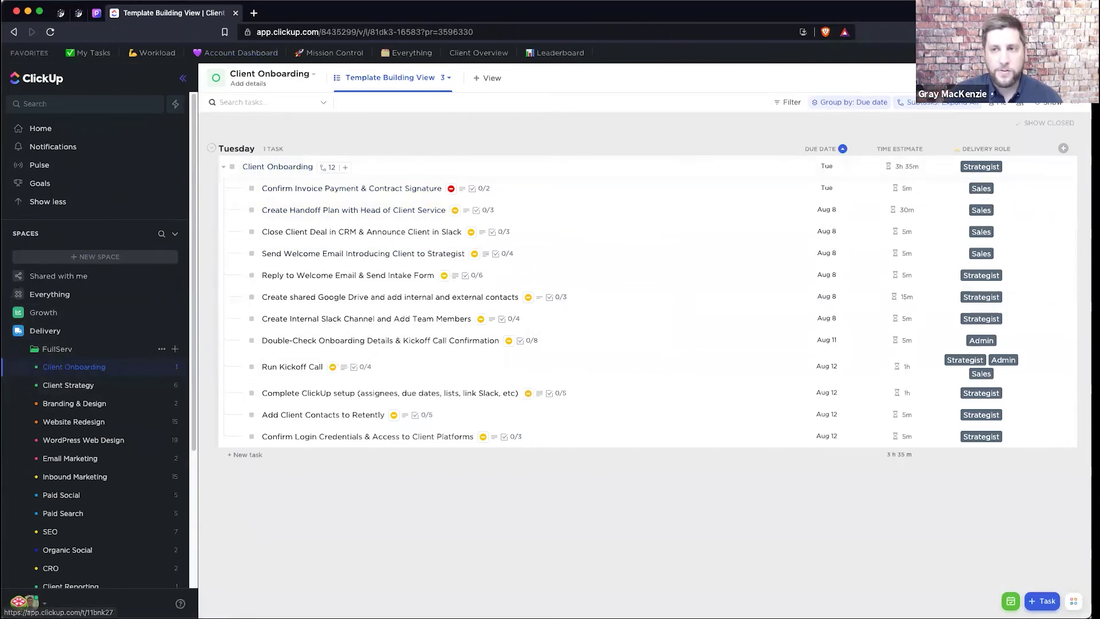
{"action": "left_click", "coordinate": [999, 103]}
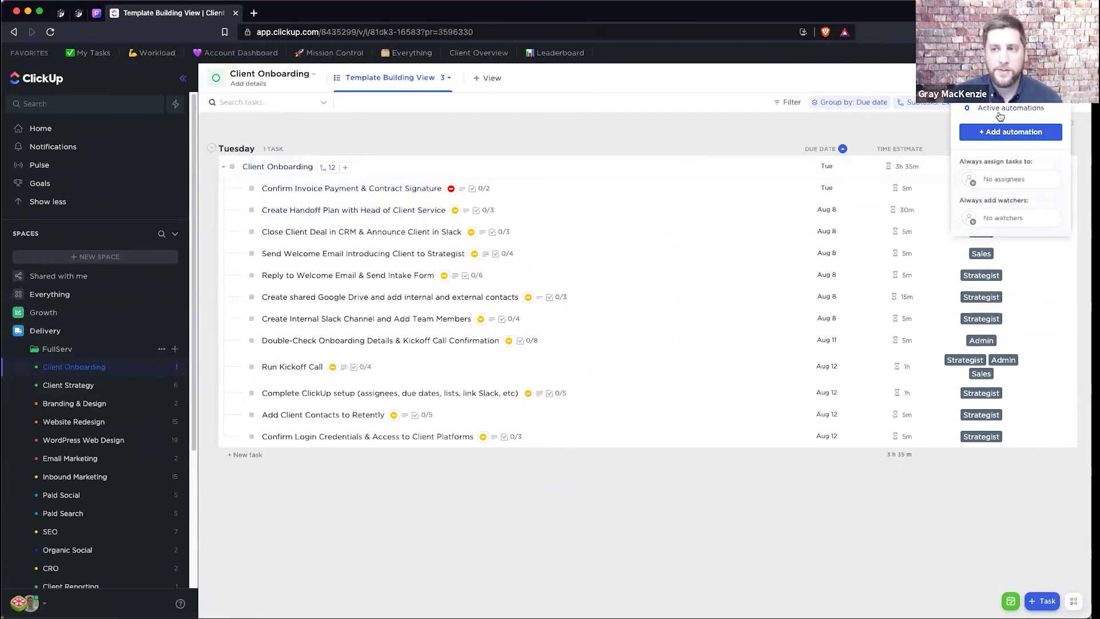
{"action": "left_click", "coordinate": [997, 131]}
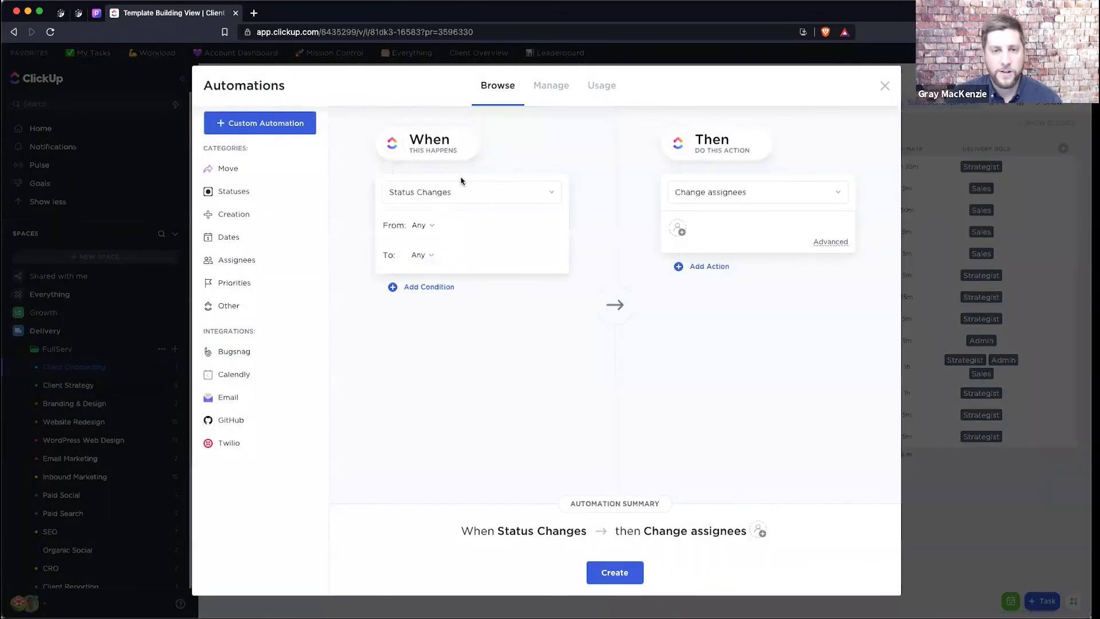
Draft an automation that changes the status to Complete when all subtasks are resolved
{"action": "left_click", "coordinate": [455, 191]}
{"action": "scroll", "coordinate": [481, 332], "scroll_direction": "down", "scroll_amount": 3}
{"action": "scroll", "coordinate": [486, 343], "scroll_direction": "up", "scroll_amount": 1}
{"action": "scroll", "coordinate": [484, 343], "scroll_direction": "down", "scroll_amount": 1}
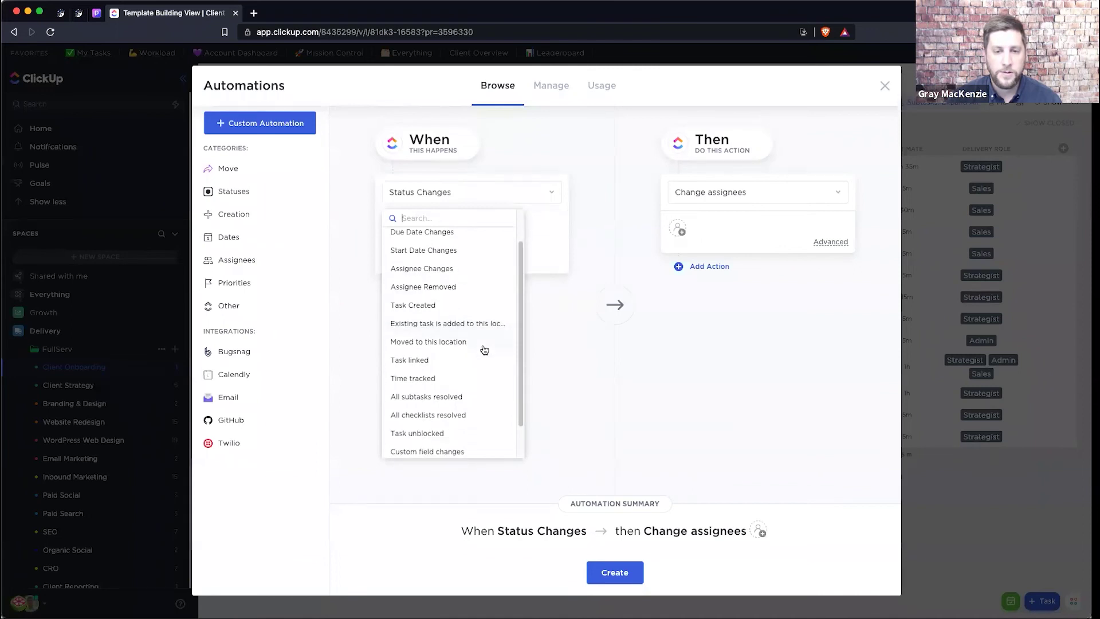
{"action": "left_click", "coordinate": [426, 398]}
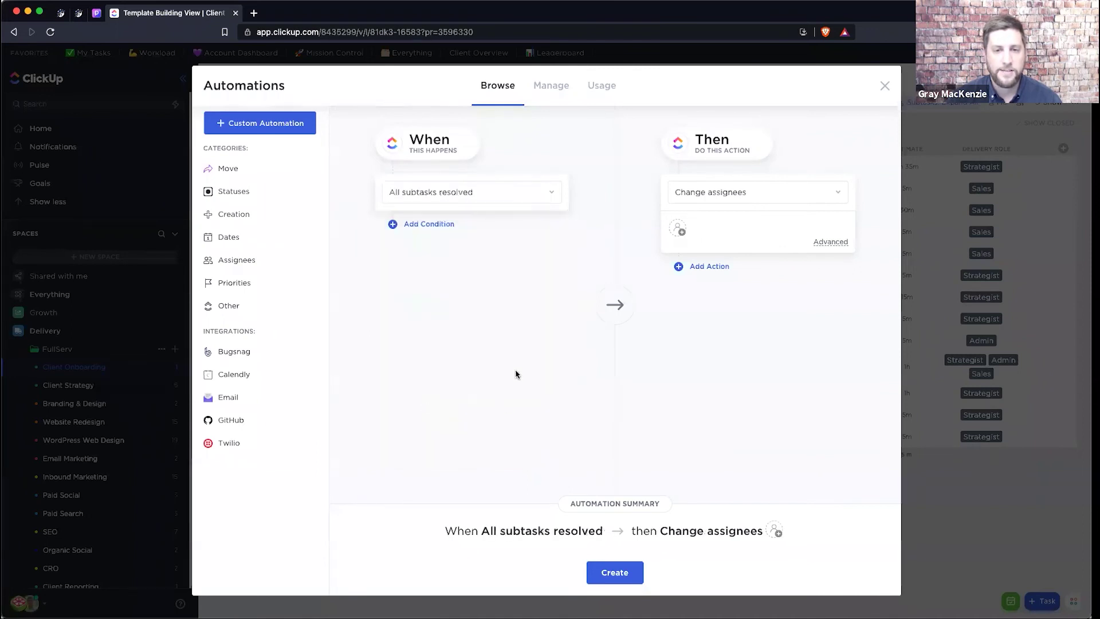
{"action": "left_click", "coordinate": [696, 196]}
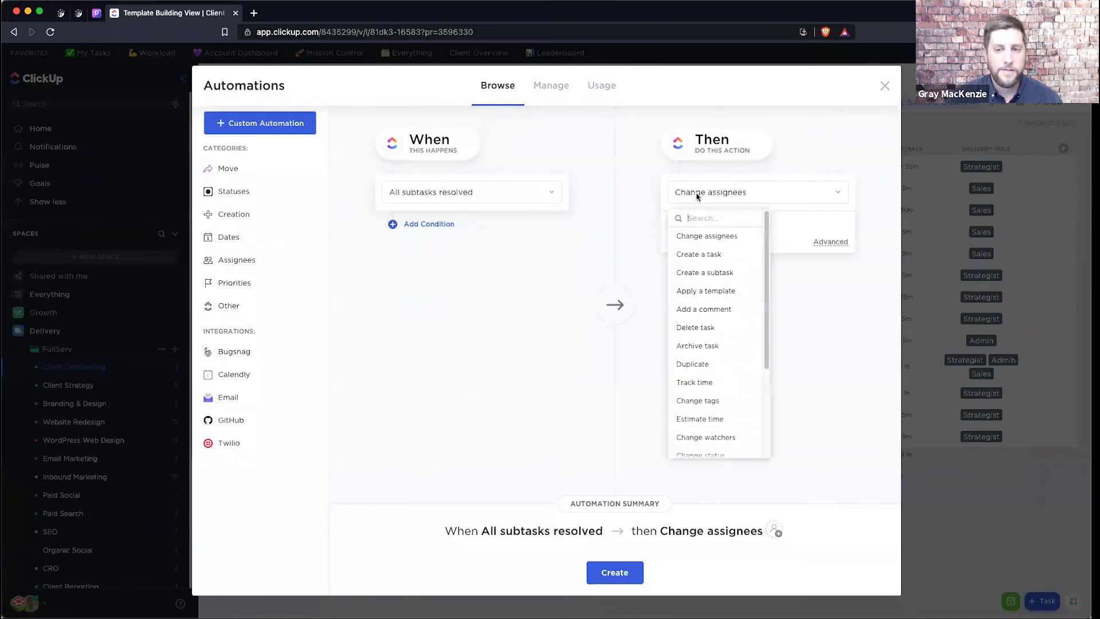
{"action": "scroll", "coordinate": [708, 286], "scroll_direction": "down", "scroll_amount": 3}
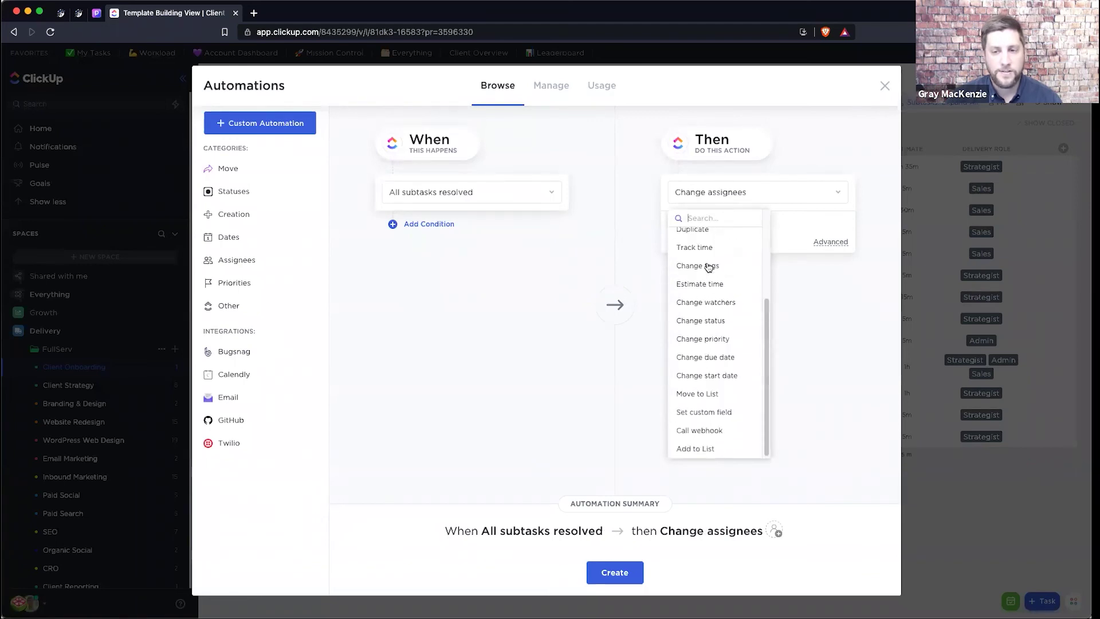
{"action": "left_click", "coordinate": [707, 352]}
{"action": "left_click", "coordinate": [739, 241]}
{"action": "left_click", "coordinate": [695, 459]}
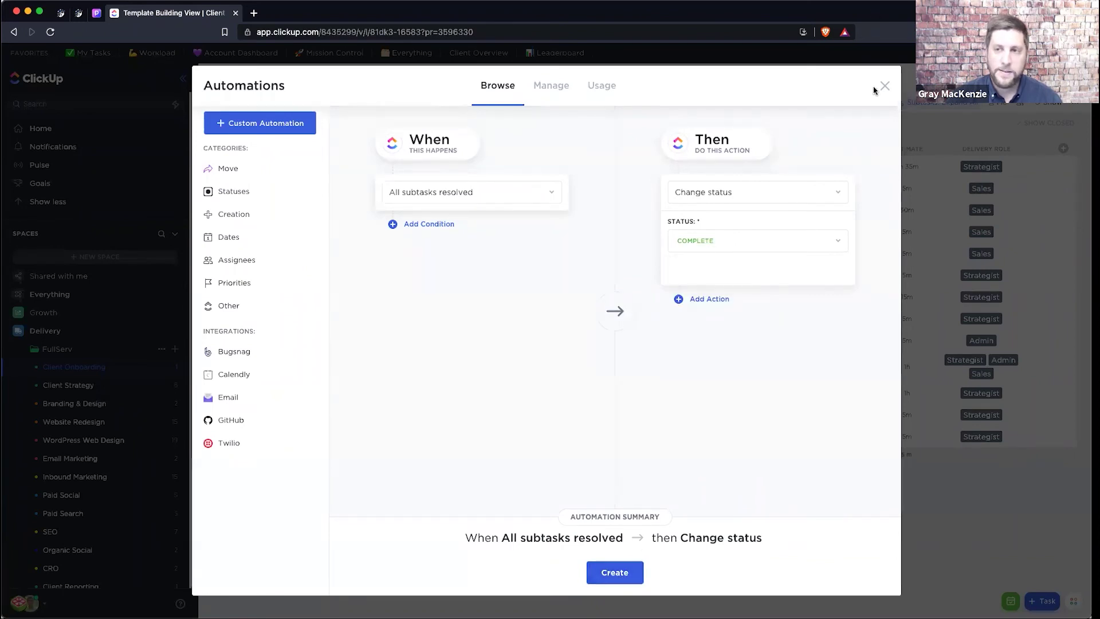
Change the trigger to Task Created, with the condition that the Delivery Role custom field is equal to Strategist
{"action": "left_click", "coordinate": [424, 195]}
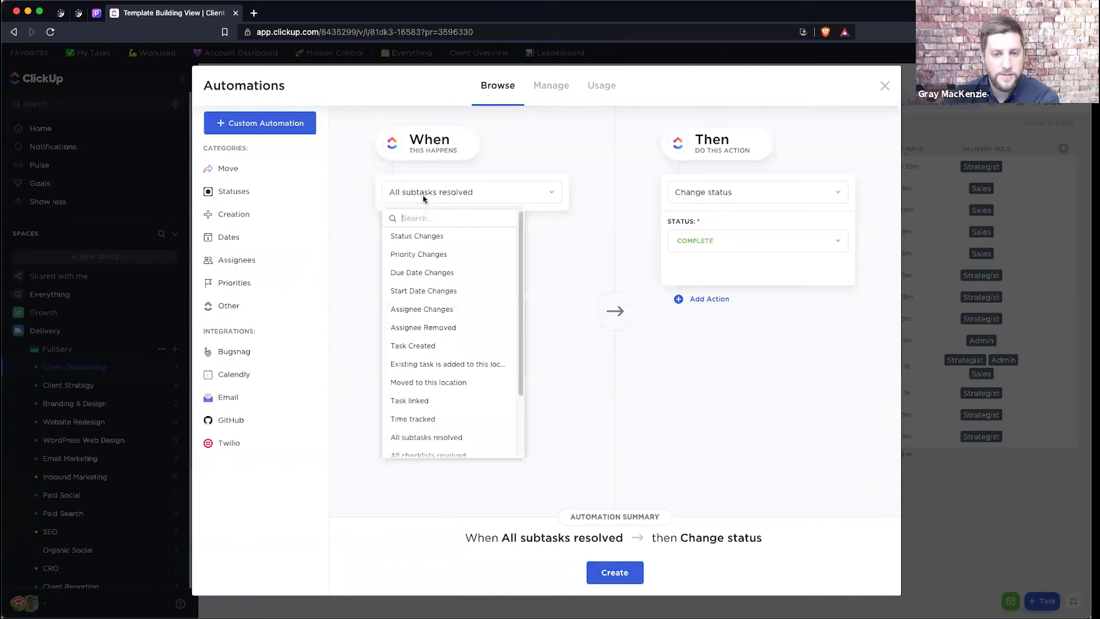
{"action": "left_click", "coordinate": [416, 346]}
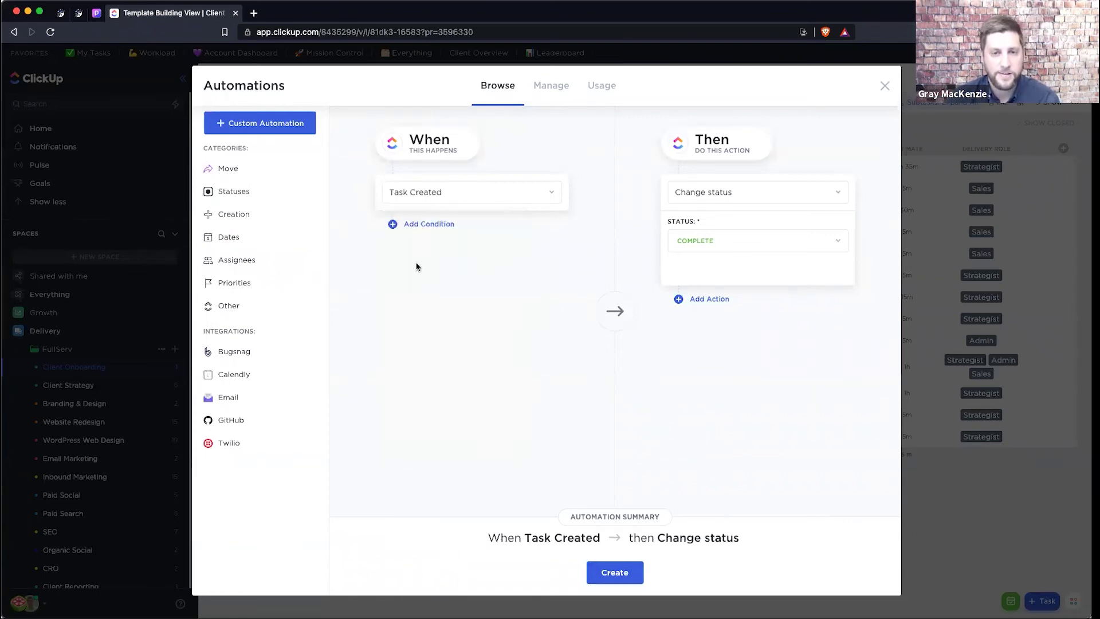
{"action": "left_click", "coordinate": [430, 224]}
{"action": "left_click", "coordinate": [434, 262]}
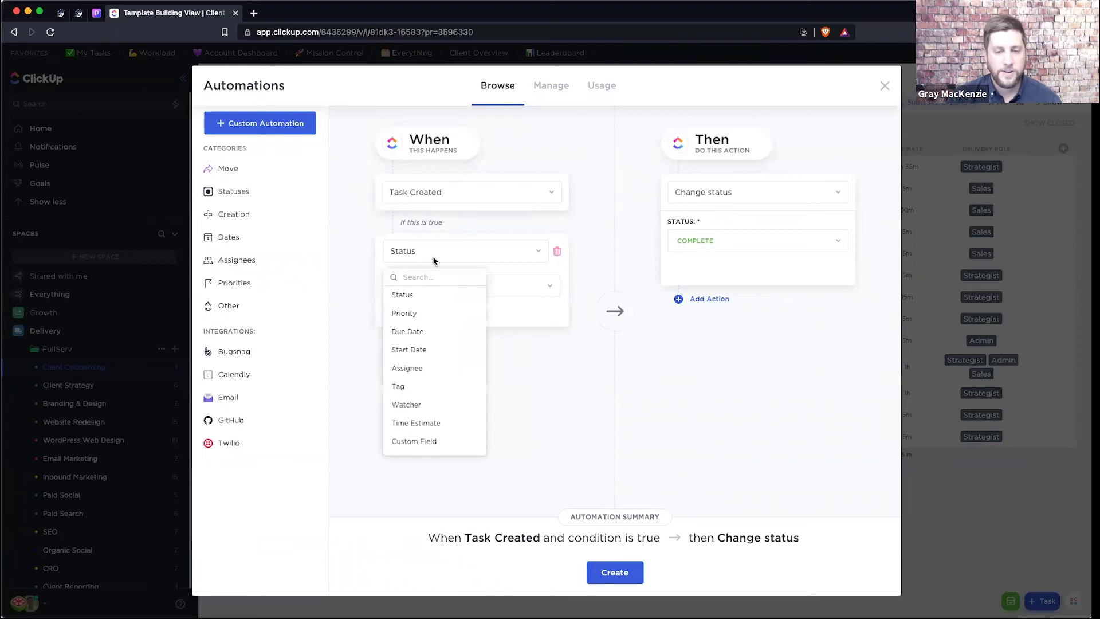
{"action": "left_click", "coordinate": [410, 439]}
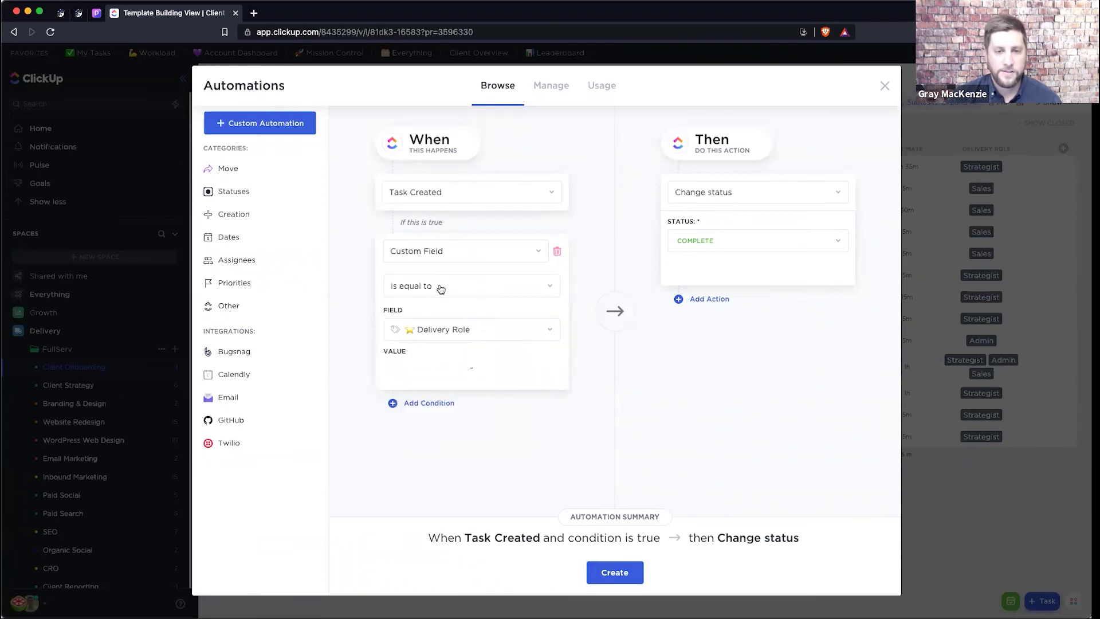
{"action": "left_click", "coordinate": [445, 334]}
{"action": "left_click", "coordinate": [437, 369]}
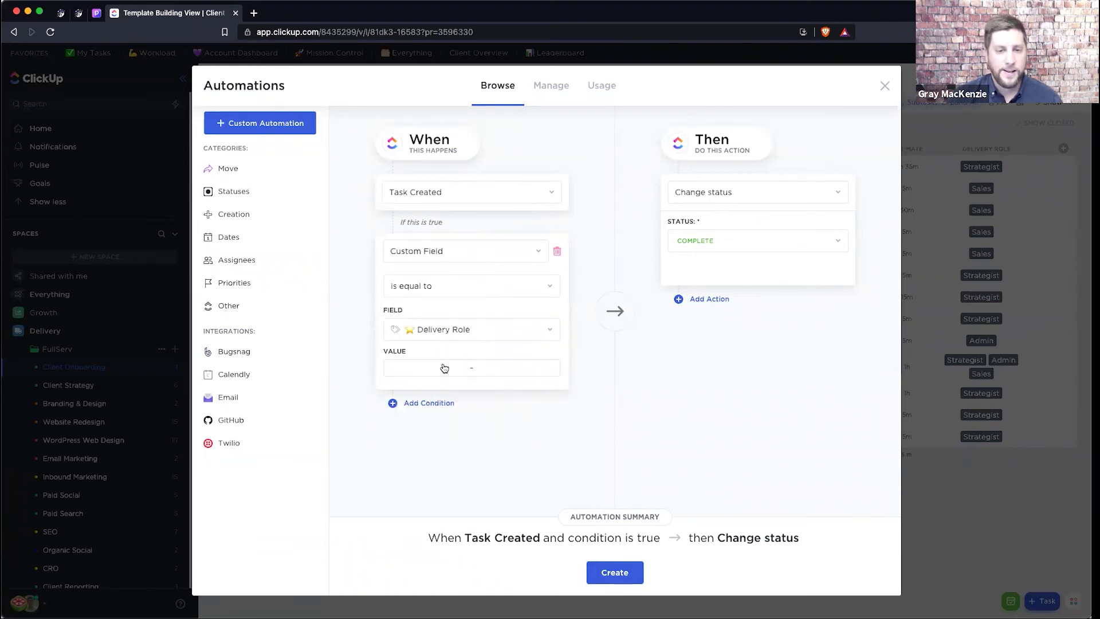
{"action": "left_click", "coordinate": [444, 368]}
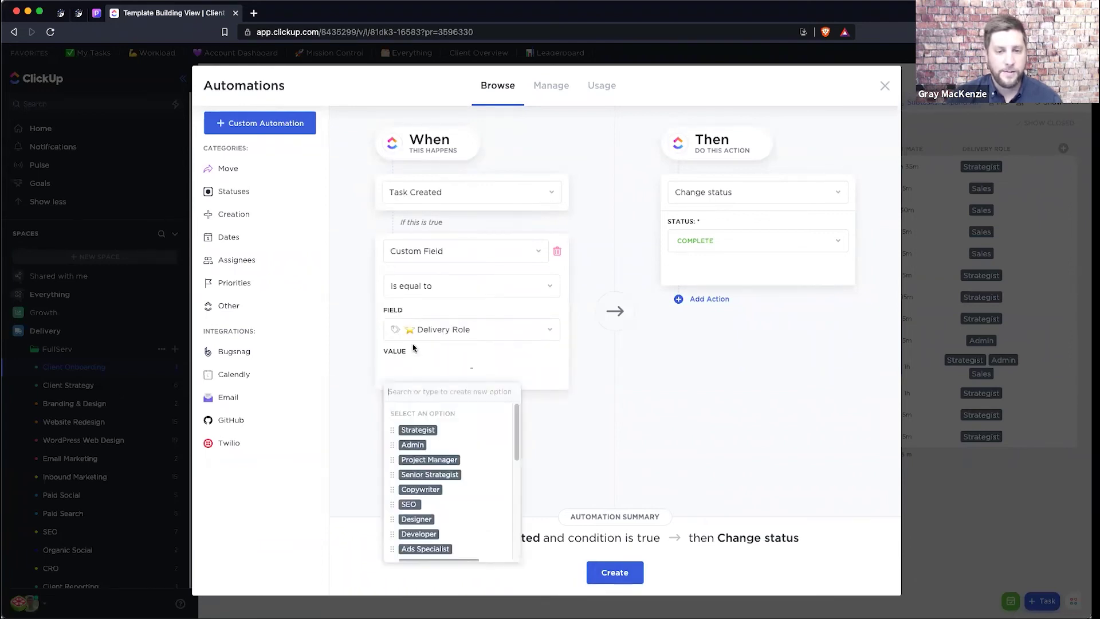
{"action": "left_click", "coordinate": [437, 437]}
Change the automation's action to Change assignees, pick a team member, and close the builder without creating the automation
{"action": "left_click", "coordinate": [766, 190]}
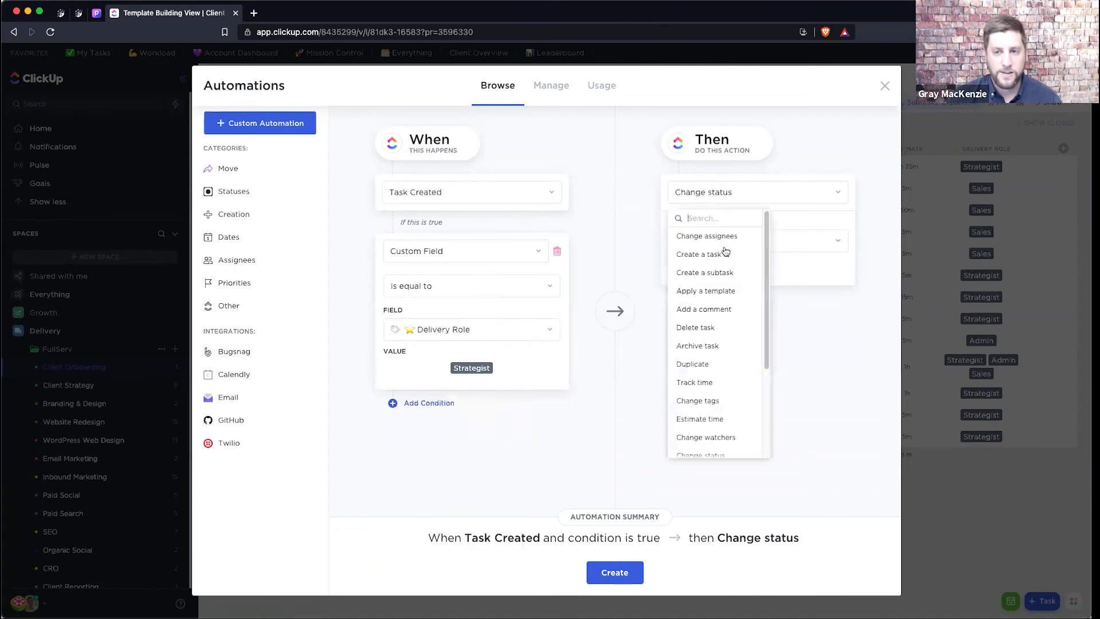
{"action": "left_click", "coordinate": [707, 236]}
{"action": "left_click", "coordinate": [678, 228]}
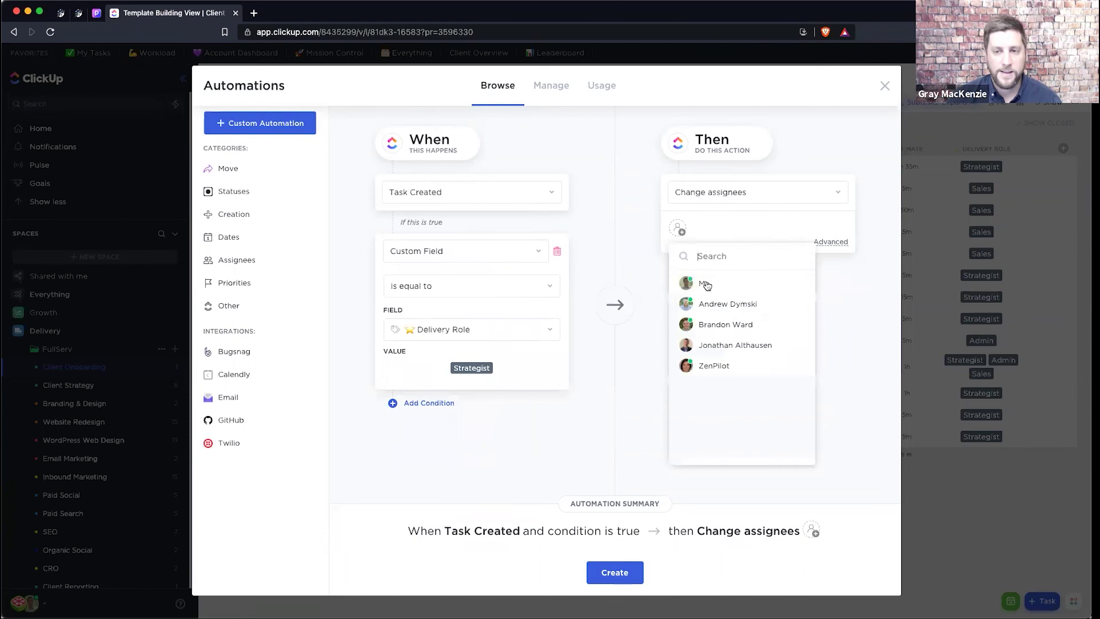
{"action": "left_click", "coordinate": [721, 305]}
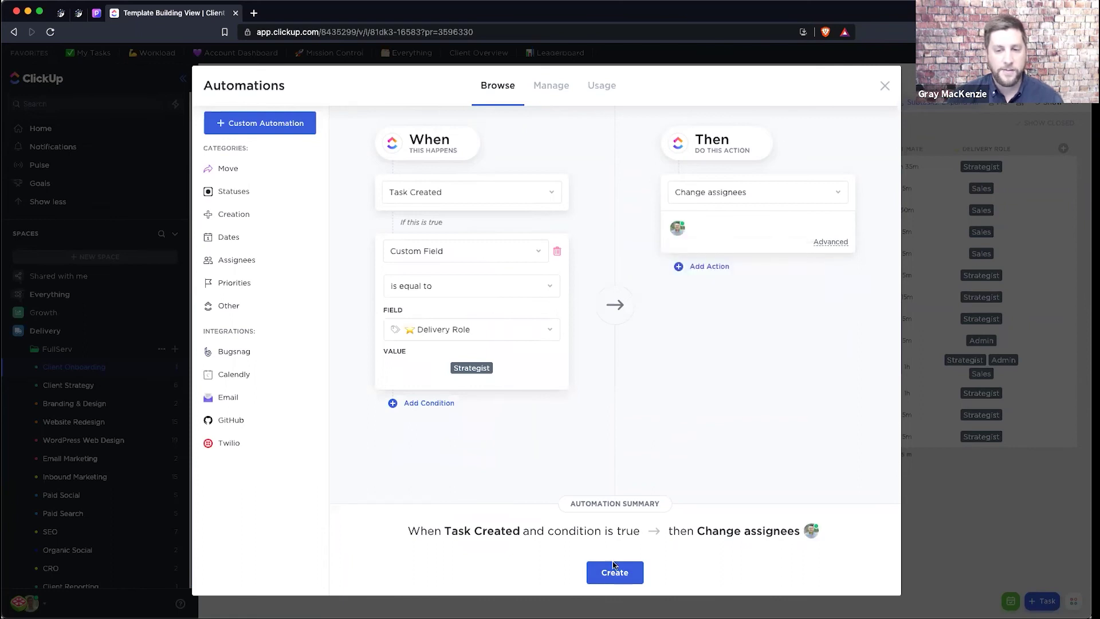
{"action": "left_click", "coordinate": [885, 86]}
Open the Inbound Marketing list, review the subtasks of the "Blog: Crafting the Perfect ClickUp Standard" task, and close the task
{"action": "left_click", "coordinate": [74, 474]}
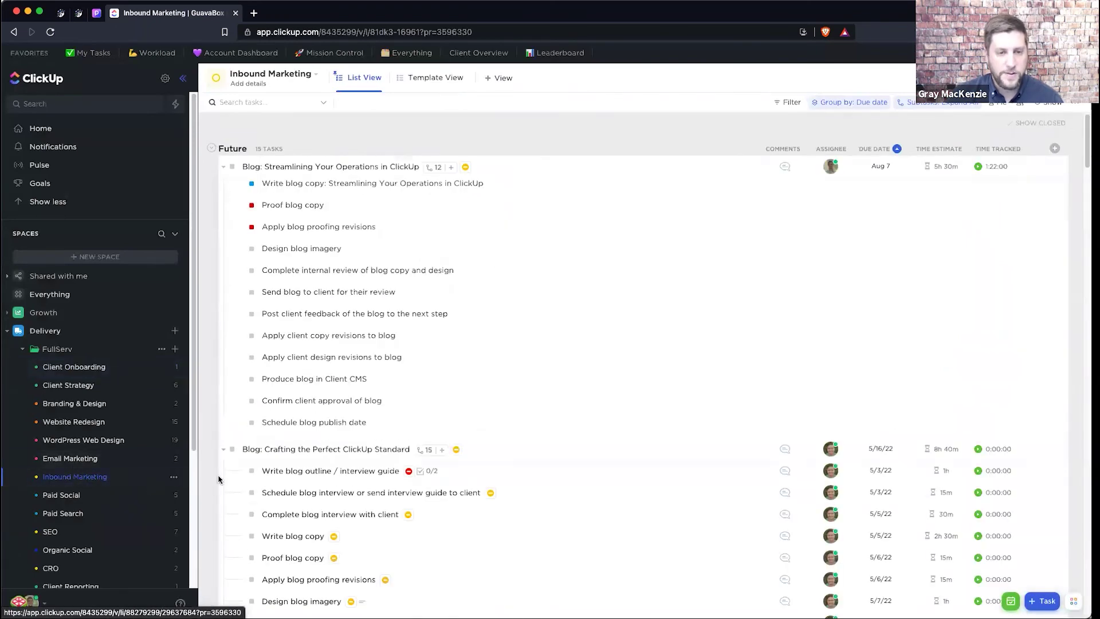
{"action": "left_click", "coordinate": [304, 446]}
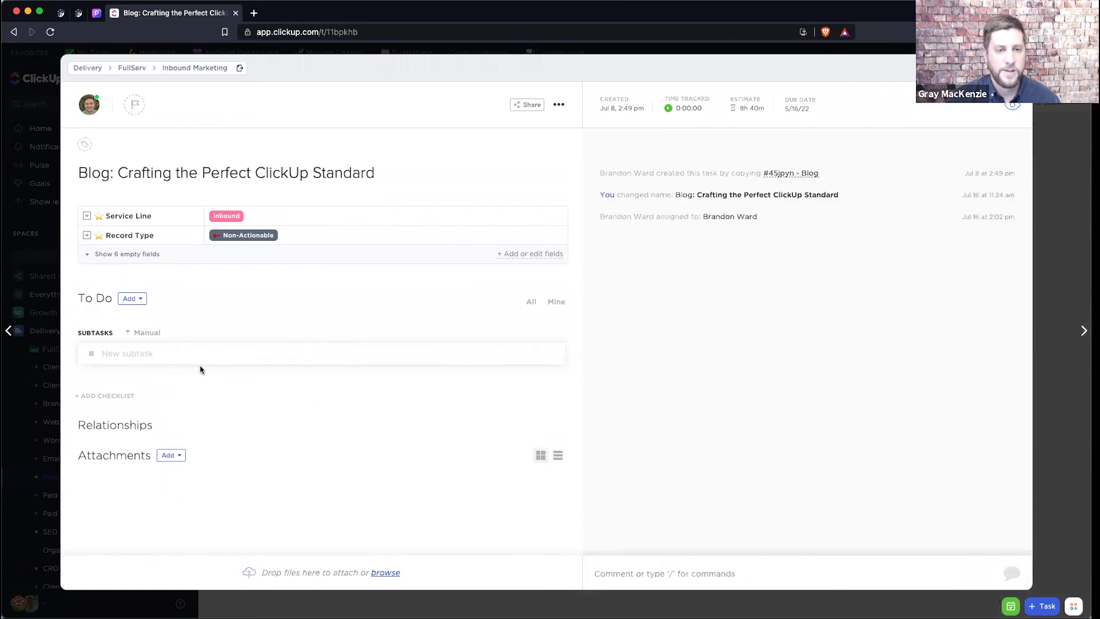
{"action": "scroll", "coordinate": [200, 370], "scroll_direction": "down", "scroll_amount": 3}
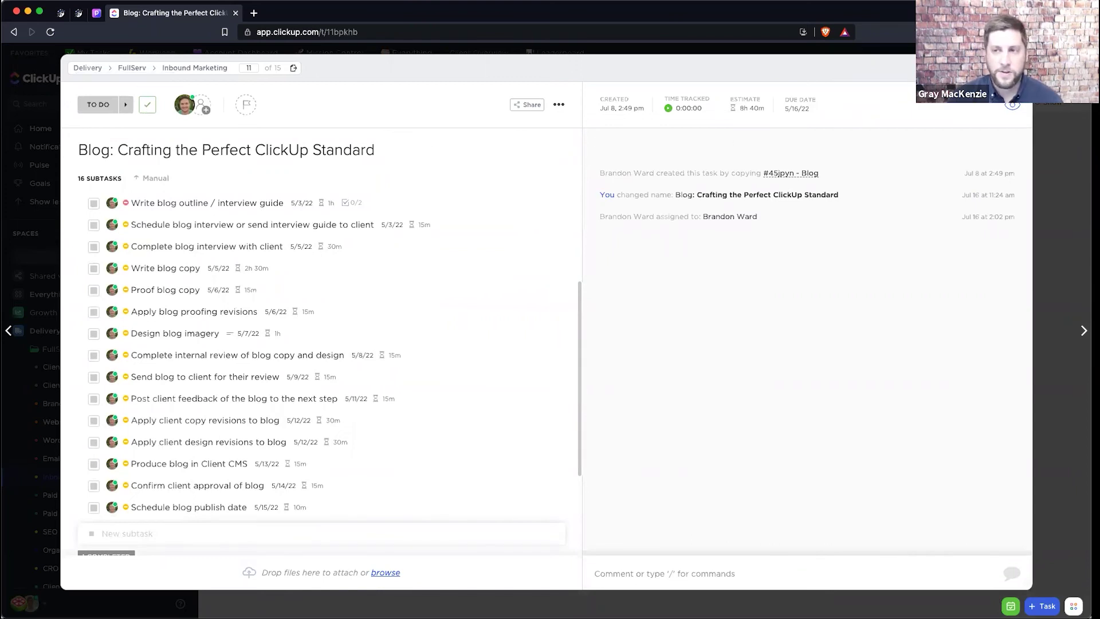
{"action": "key", "text": "Escape"}
{"action": "scroll", "coordinate": [110, 423], "scroll_direction": "down", "scroll_amount": 3}
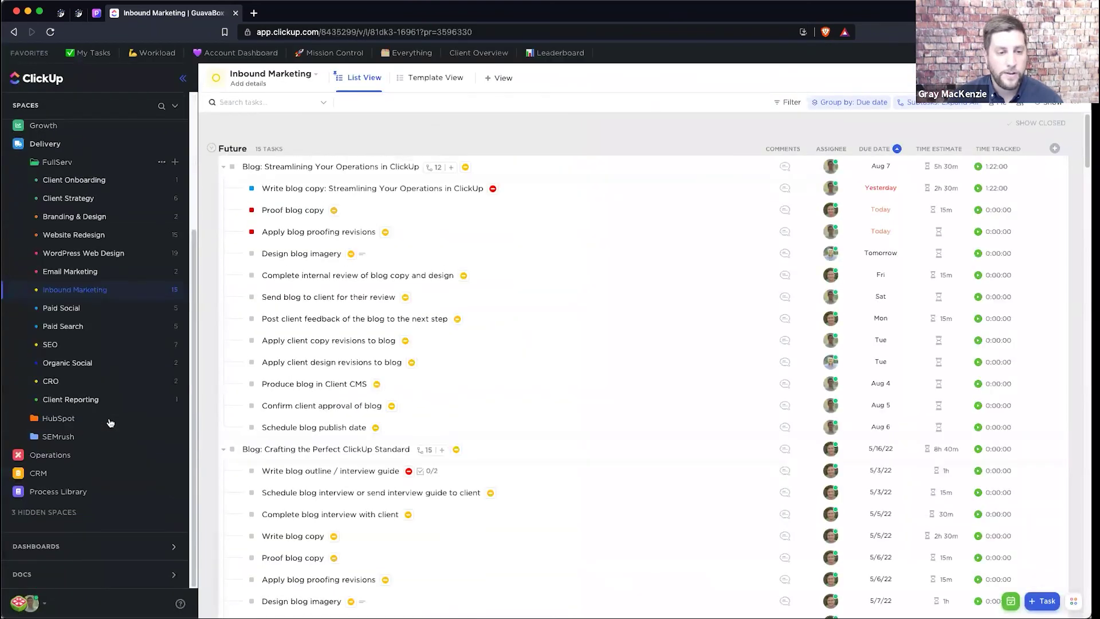
Open the Client Onboarding Form in the CRM space's Forms list in editing mode and review its fields
{"action": "left_click", "coordinate": [11, 473]}
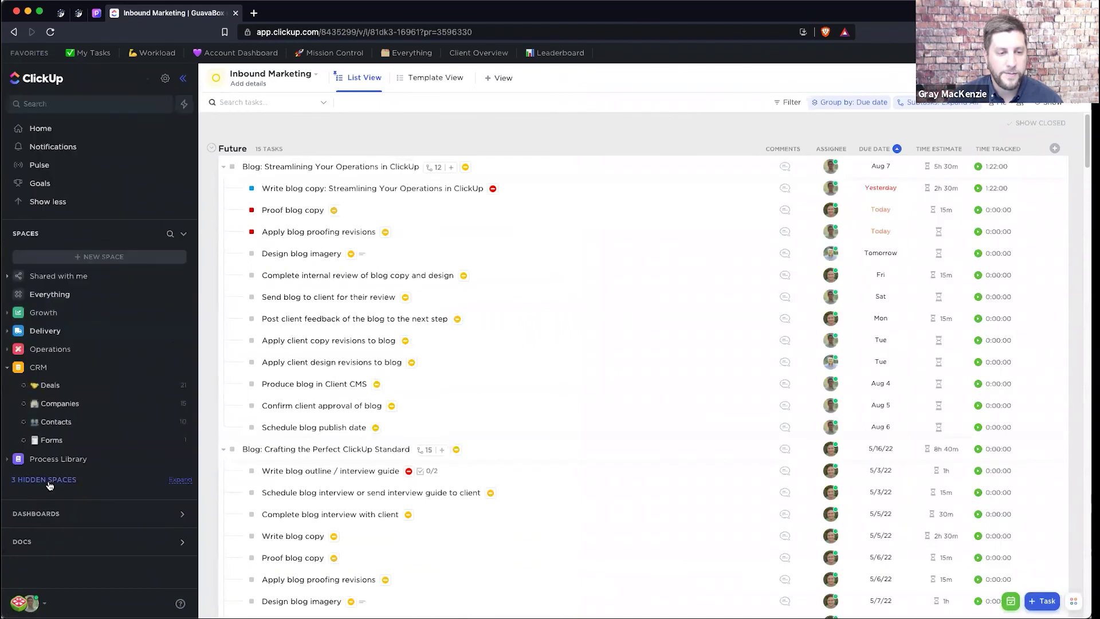
{"action": "left_click", "coordinate": [60, 442]}
{"action": "left_click", "coordinate": [429, 80]}
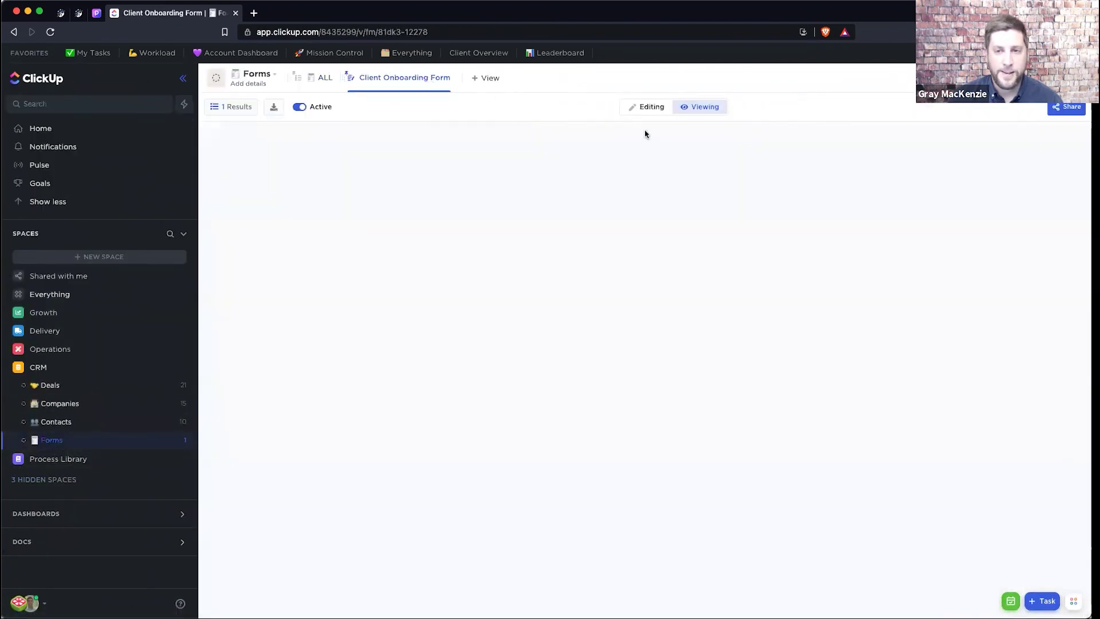
{"action": "left_click", "coordinate": [639, 110]}
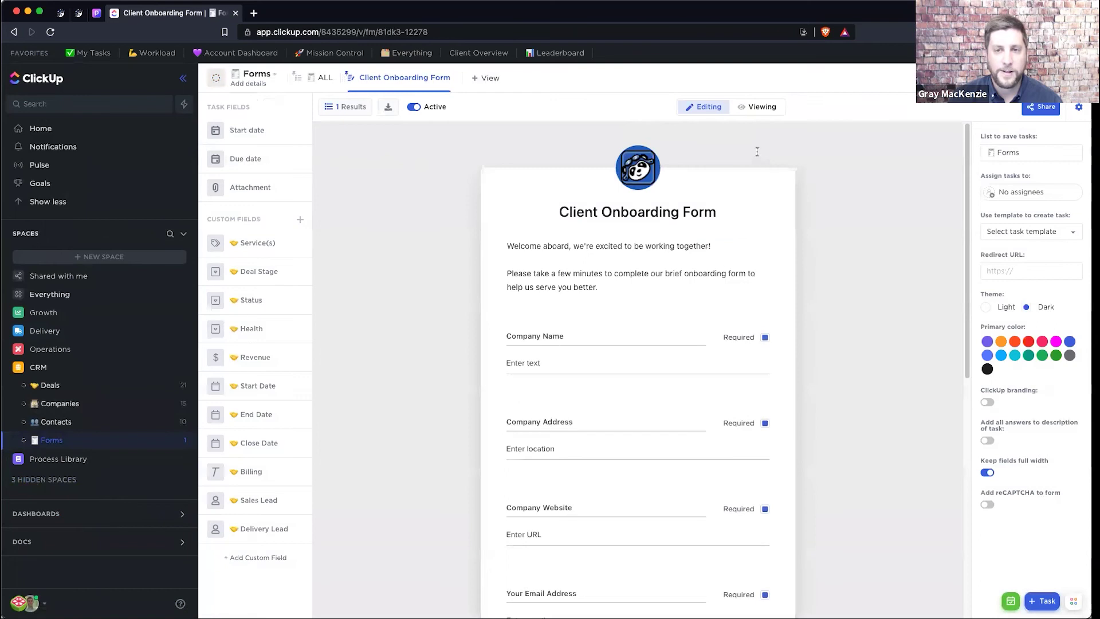
{"action": "scroll", "coordinate": [720, 300], "scroll_direction": "down", "scroll_amount": 8}
{"action": "scroll", "coordinate": [600, 530], "scroll_direction": "up", "scroll_amount": 10}
Review the active automations of the Forms list and close the automations window
{"action": "left_click", "coordinate": [1078, 106]}
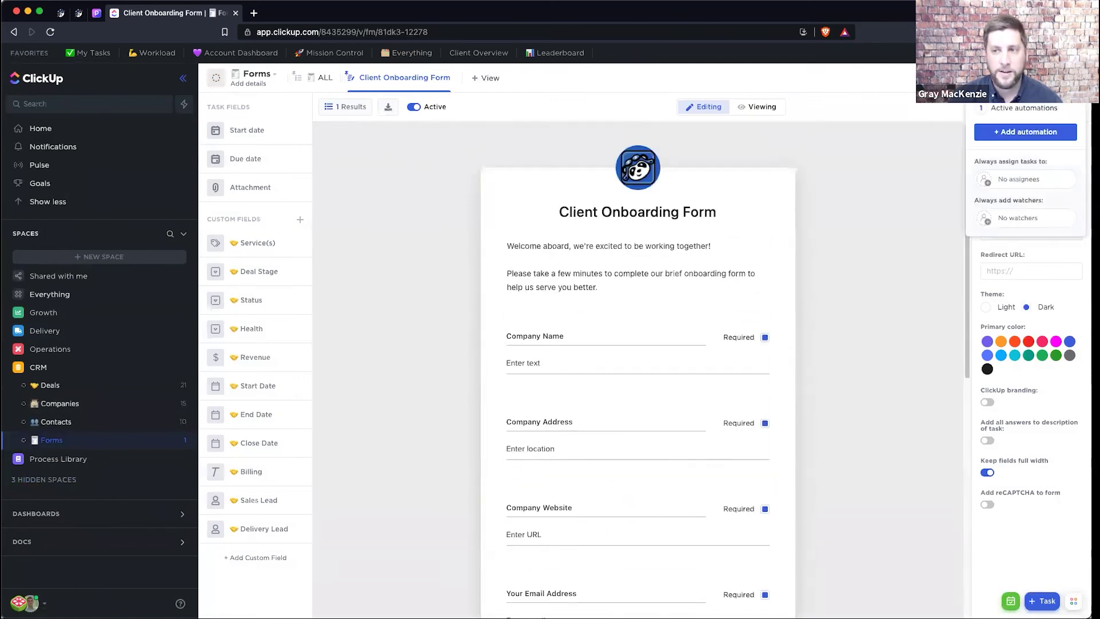
{"action": "left_click", "coordinate": [1016, 108]}
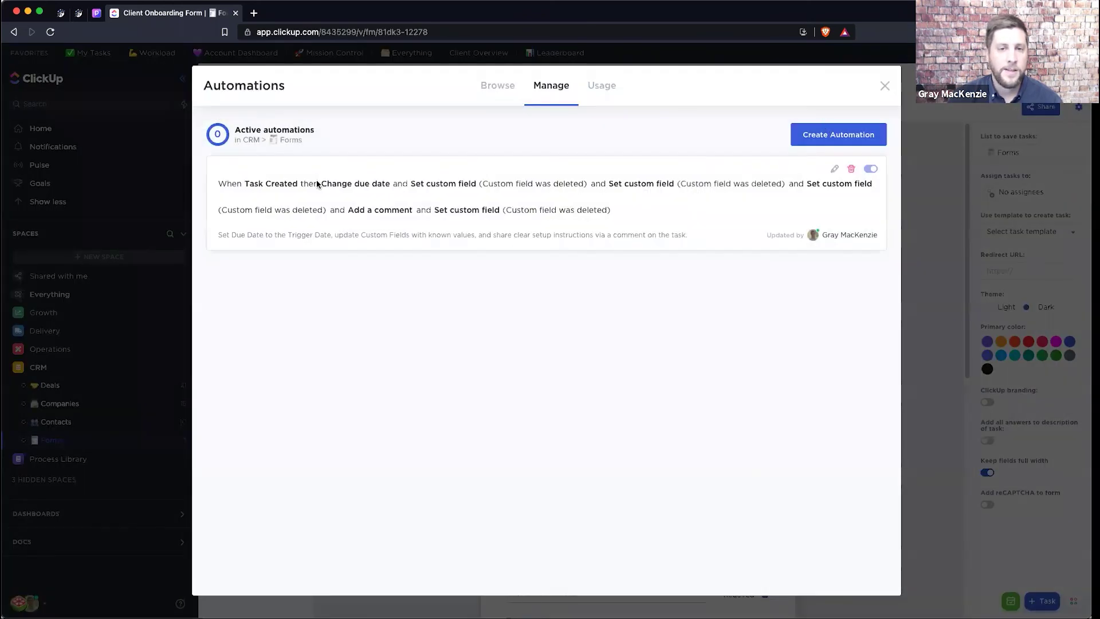
{"action": "left_click", "coordinate": [885, 86]}
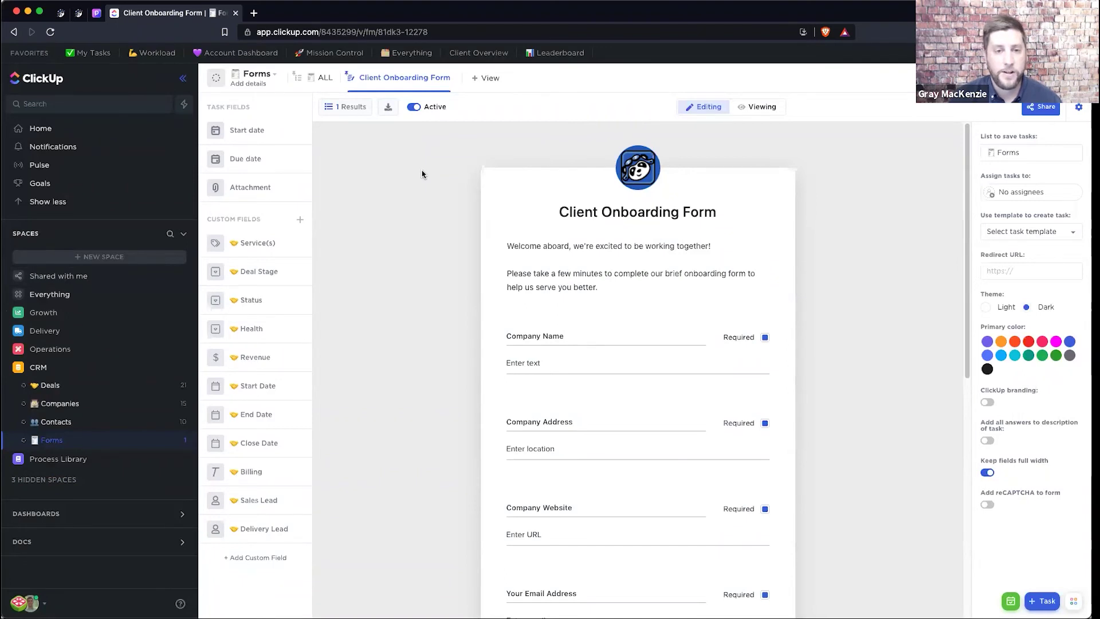
Switch to the Pitch presentation, advance to the "Customizable Permissions + Guest Management" slide, and return to ClickUp
{"action": "left_click", "coordinate": [96, 12]}
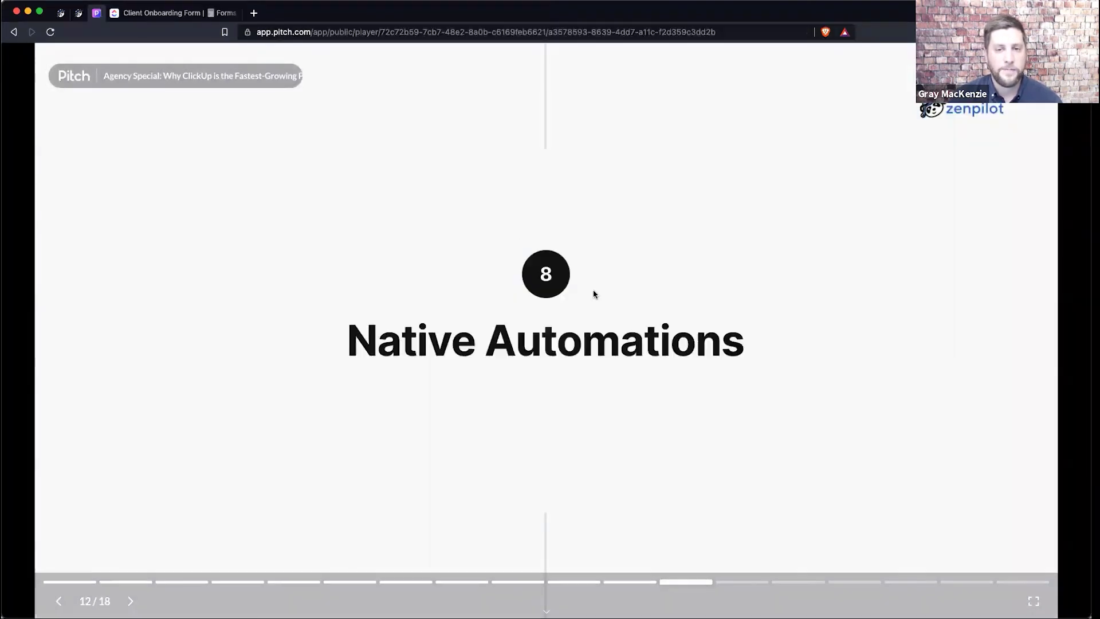
{"action": "key", "text": "Right"}
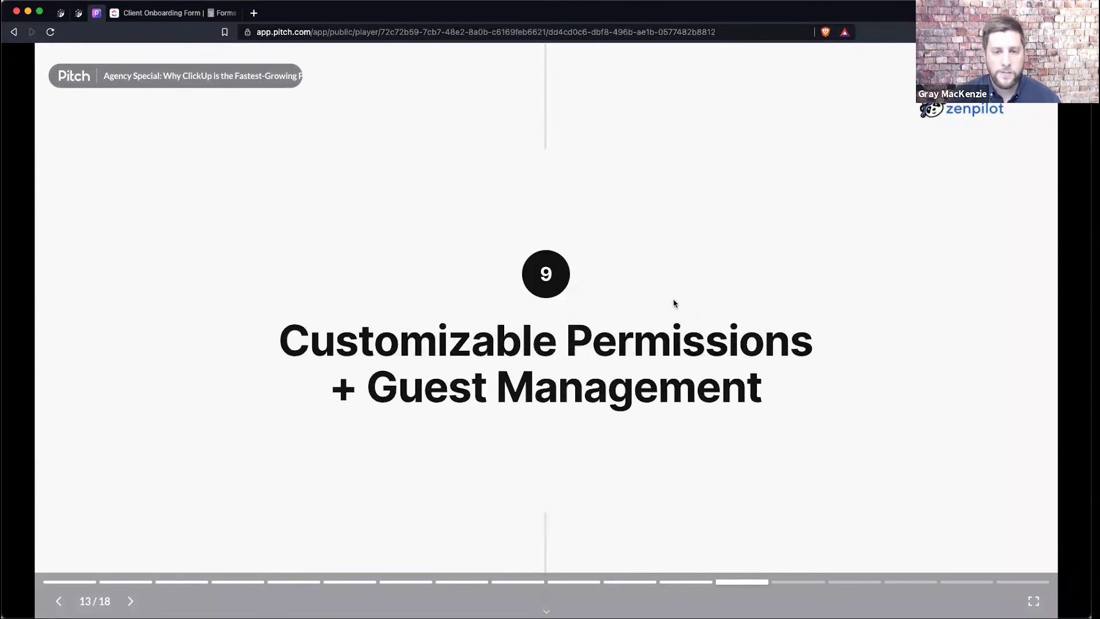
{"action": "left_click", "coordinate": [147, 11]}
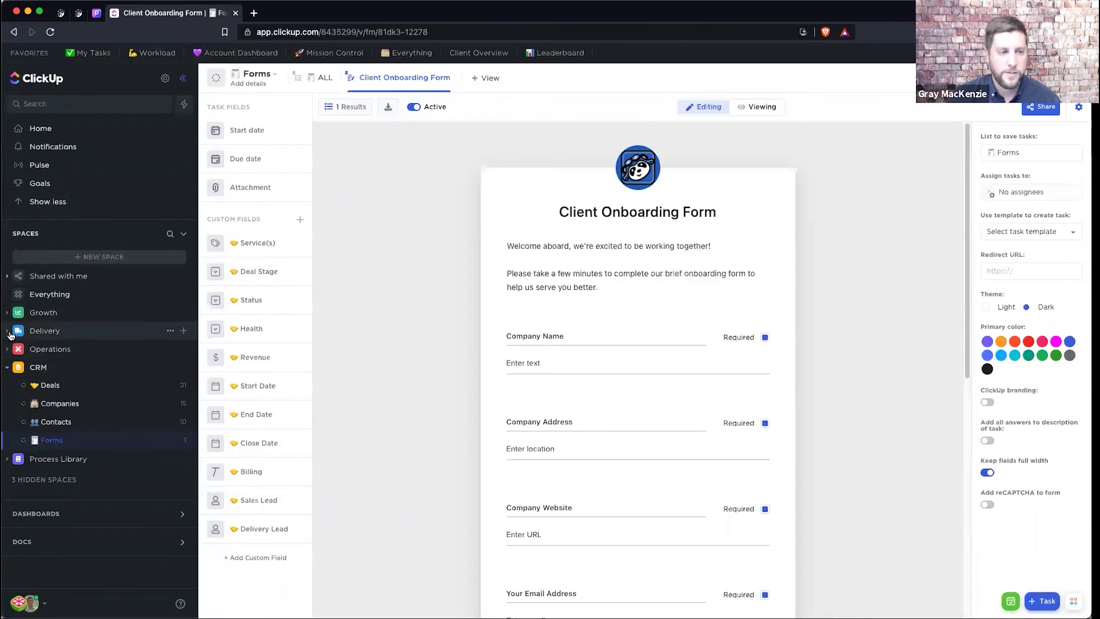
Open the Client Onboarding and SEO lists in the Delivery space's FullServ folder and review the SEO tasks through the SEO Audit subtasks
{"action": "left_click", "coordinate": [8, 332]}
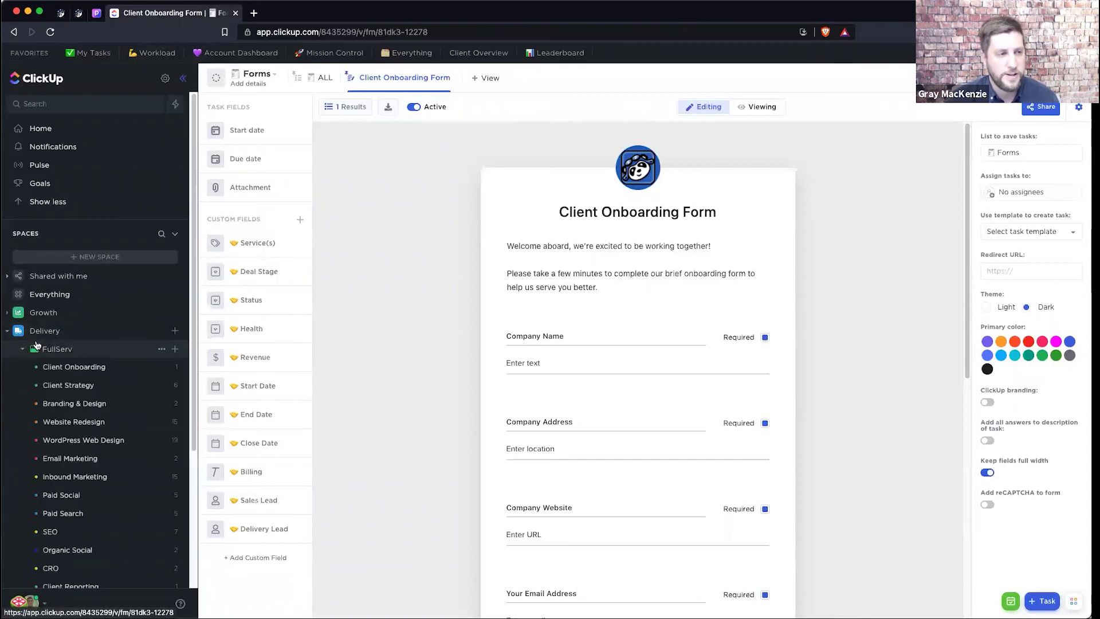
{"action": "left_click", "coordinate": [111, 372]}
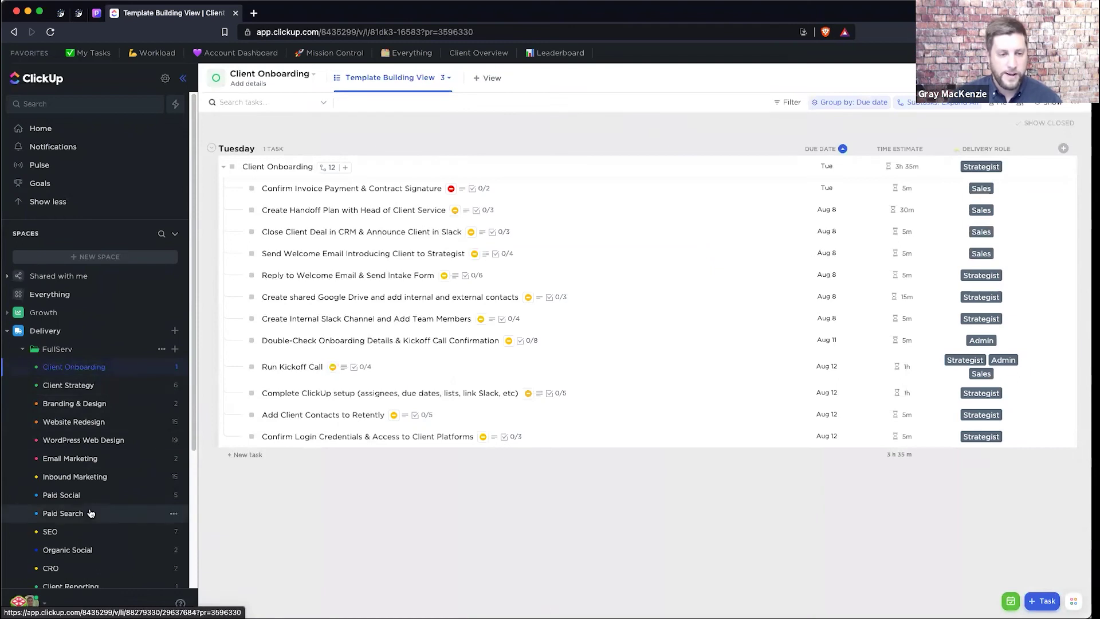
{"action": "left_click", "coordinate": [76, 536]}
{"action": "scroll", "coordinate": [75, 515], "scroll_direction": "down", "scroll_amount": 2}
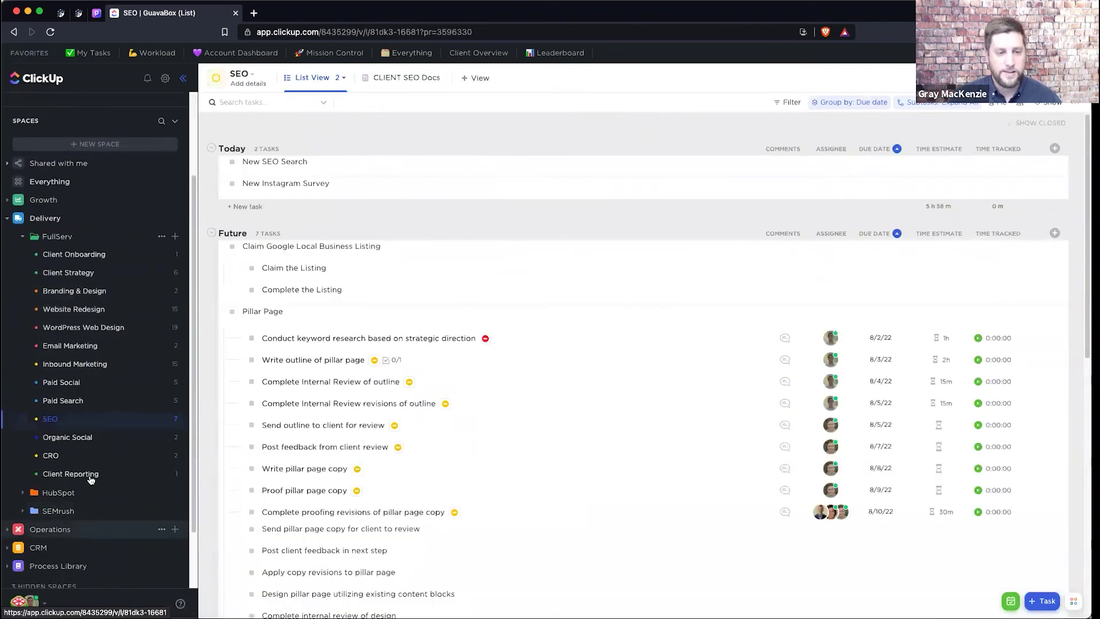
{"action": "scroll", "coordinate": [441, 364], "scroll_direction": "down", "scroll_amount": 8}
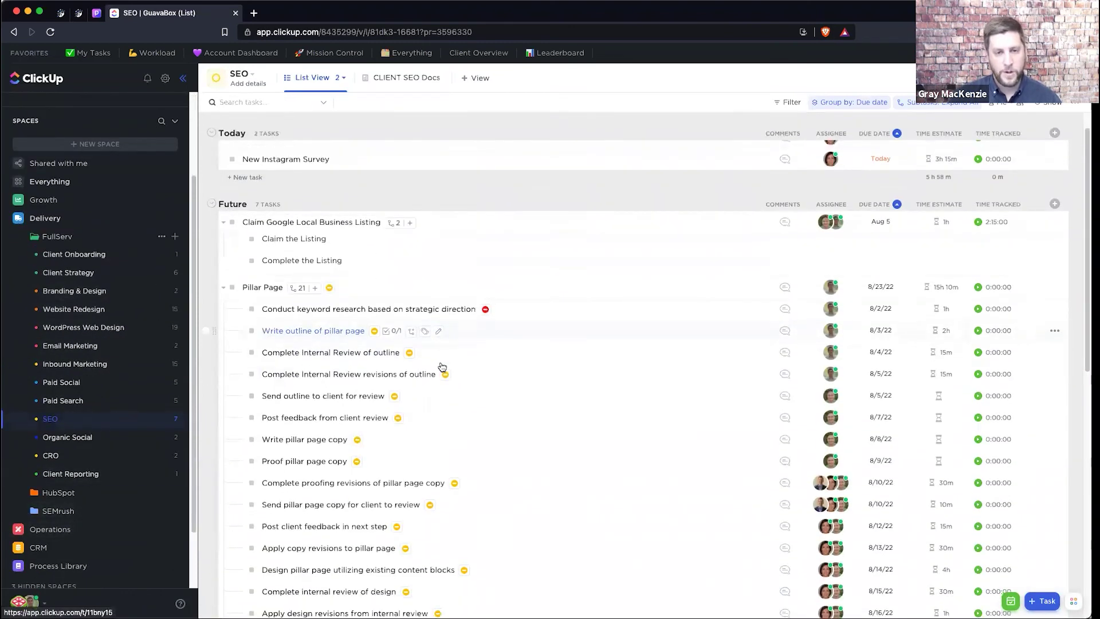
{"action": "scroll", "coordinate": [441, 366], "scroll_direction": "down", "scroll_amount": 2}
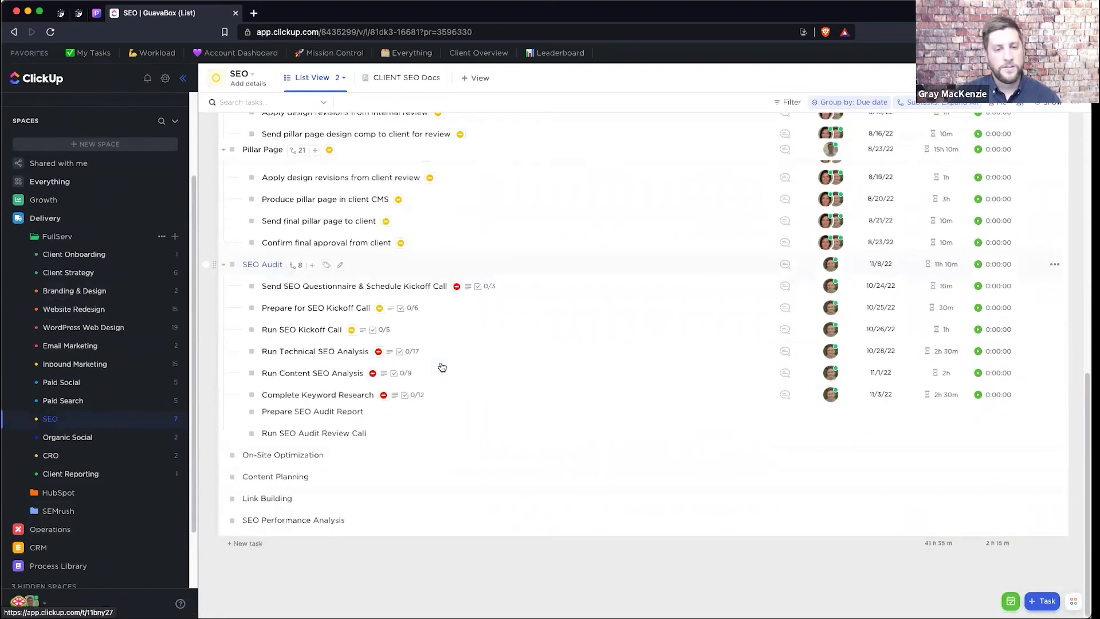
View the sharing and permissions settings of the "Run Technical SEO Analysis" subtask and close them
{"action": "right_click", "coordinate": [289, 355]}
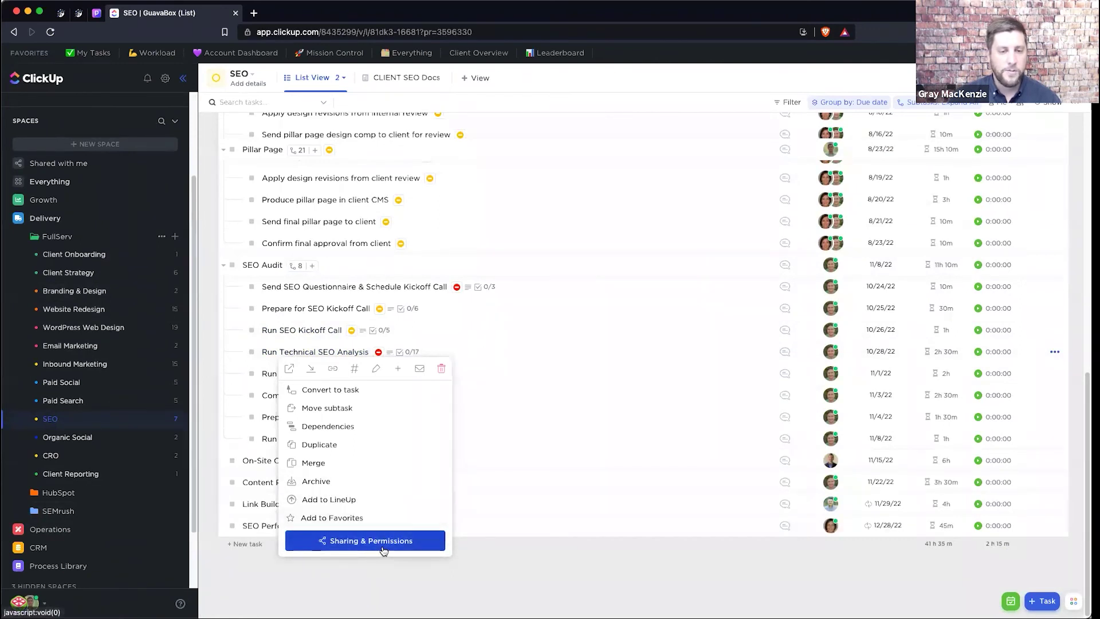
{"action": "left_click", "coordinate": [402, 540]}
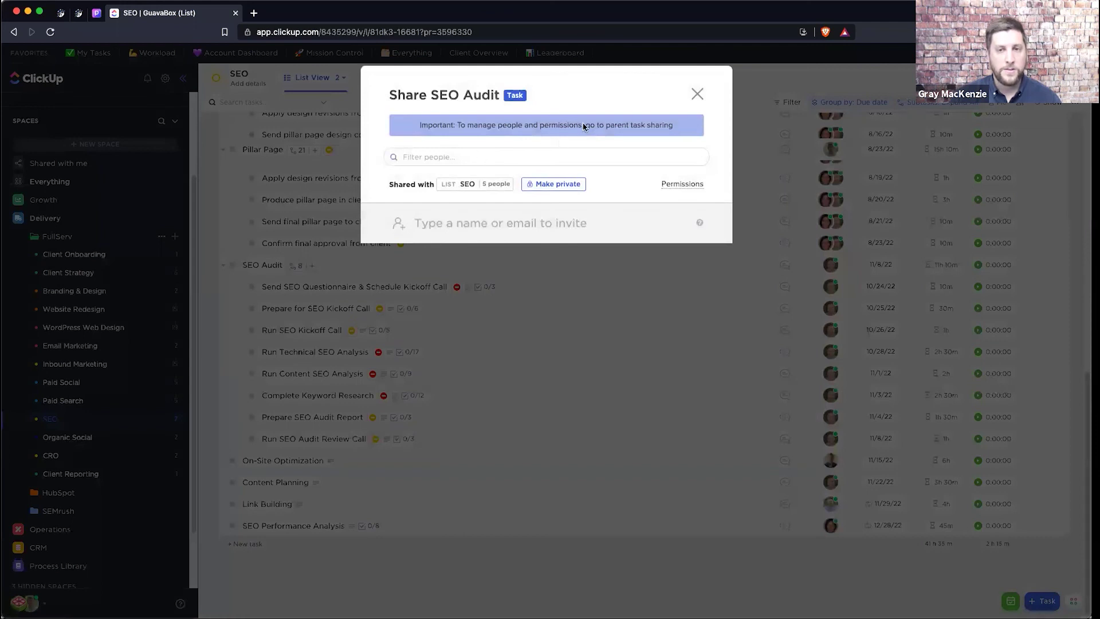
{"action": "left_click", "coordinate": [697, 93]}
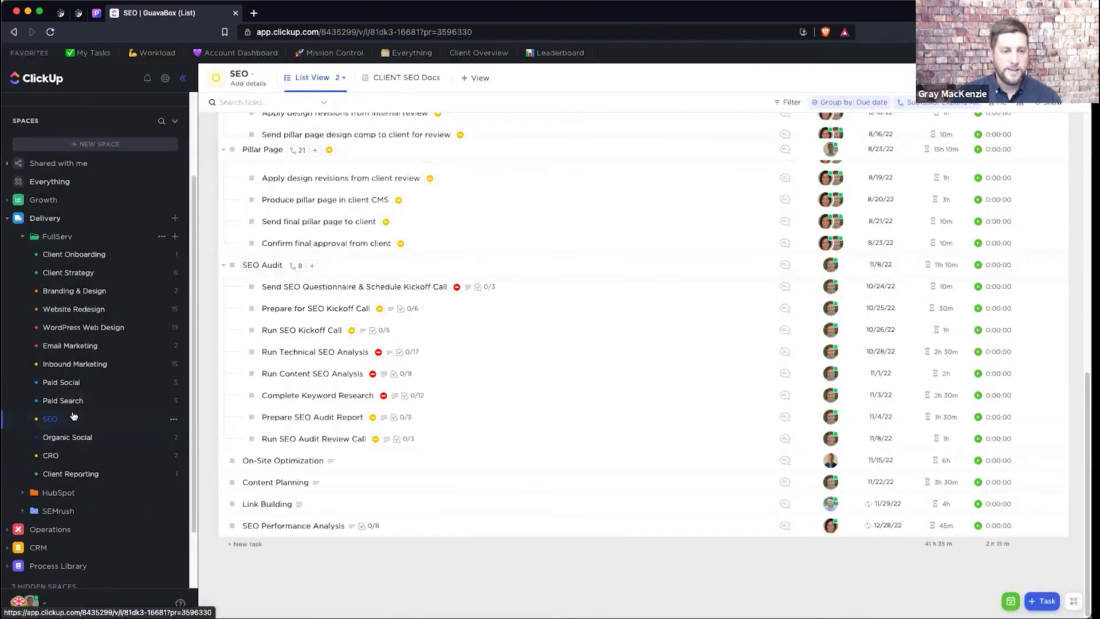
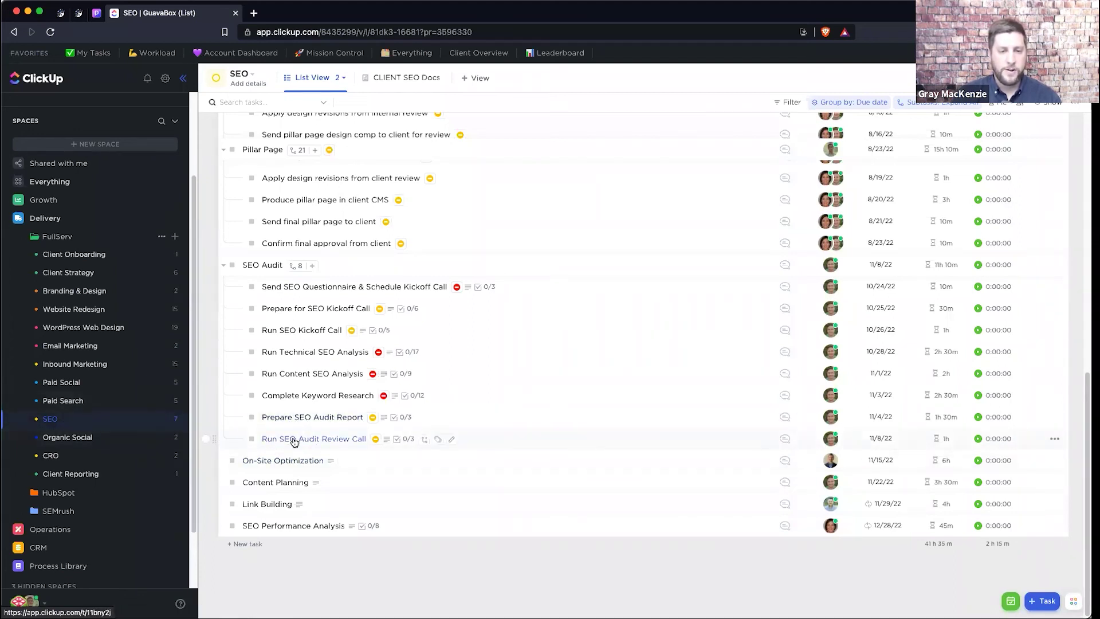
Check the options of the SEO list, view the sharing settings of the FullServ folder, and close them
{"action": "right_click", "coordinate": [63, 426]}
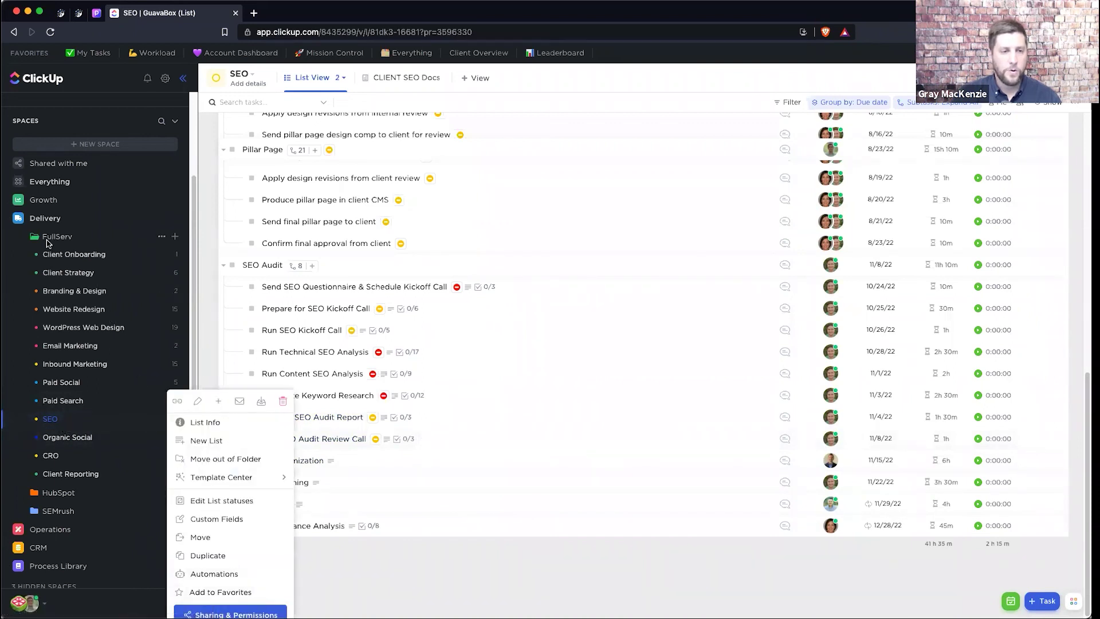
{"action": "left_click", "coordinate": [403, 583]}
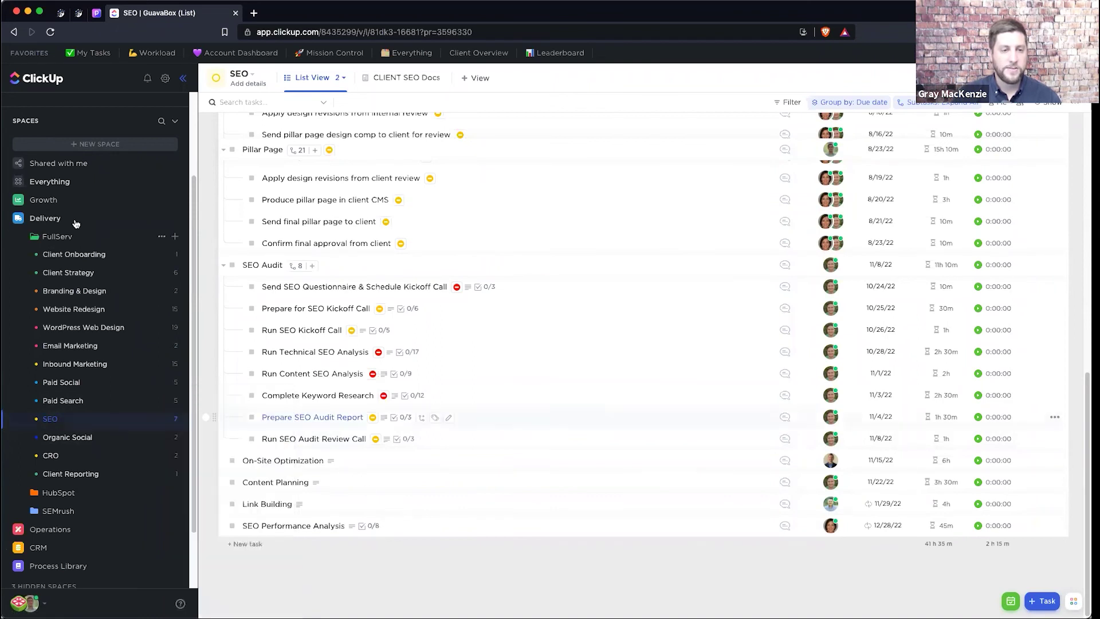
{"action": "right_click", "coordinate": [51, 239]}
{"action": "left_click", "coordinate": [218, 455]}
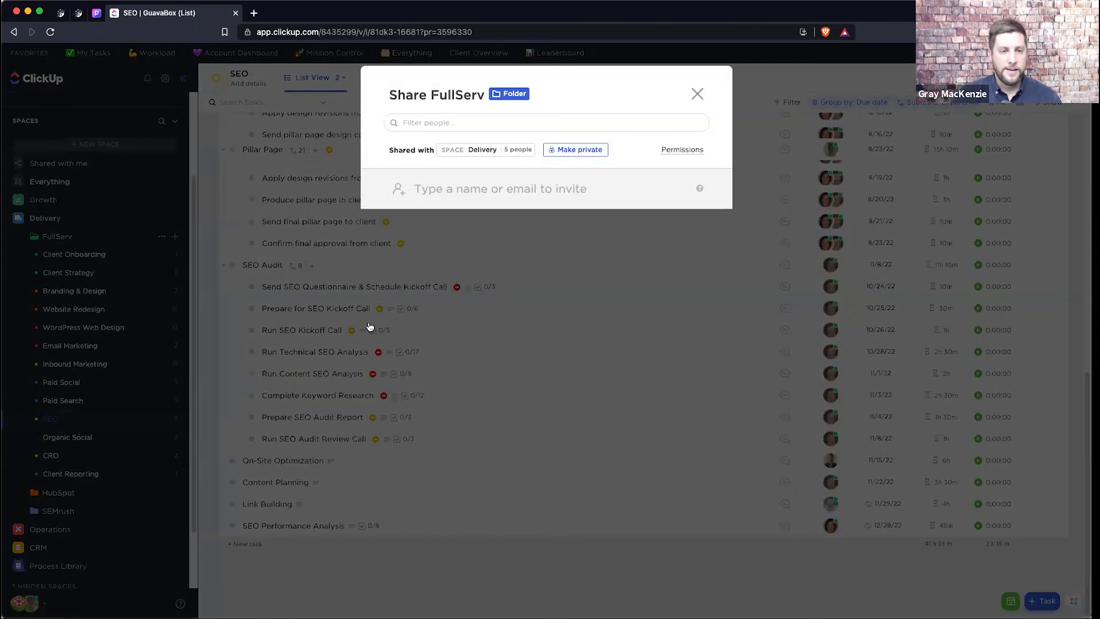
{"action": "left_click", "coordinate": [370, 326]}
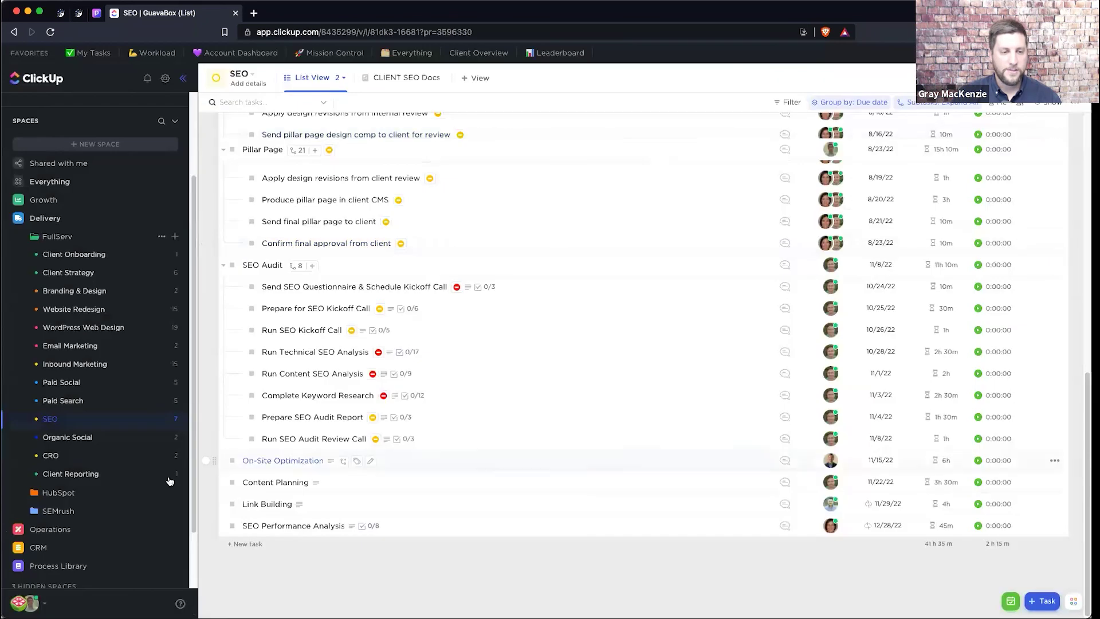
Make the Finance folder in the Operations space private, restore it to public to the Space, and close its sharing settings
{"action": "left_click", "coordinate": [13, 530]}
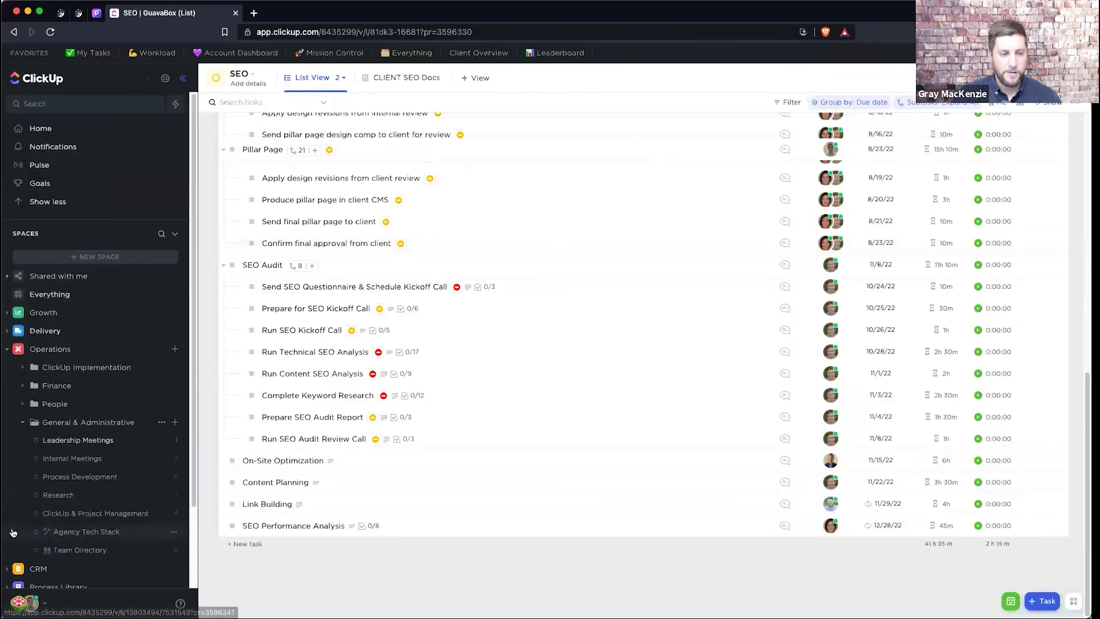
{"action": "right_click", "coordinate": [61, 391]}
{"action": "left_click", "coordinate": [239, 604]}
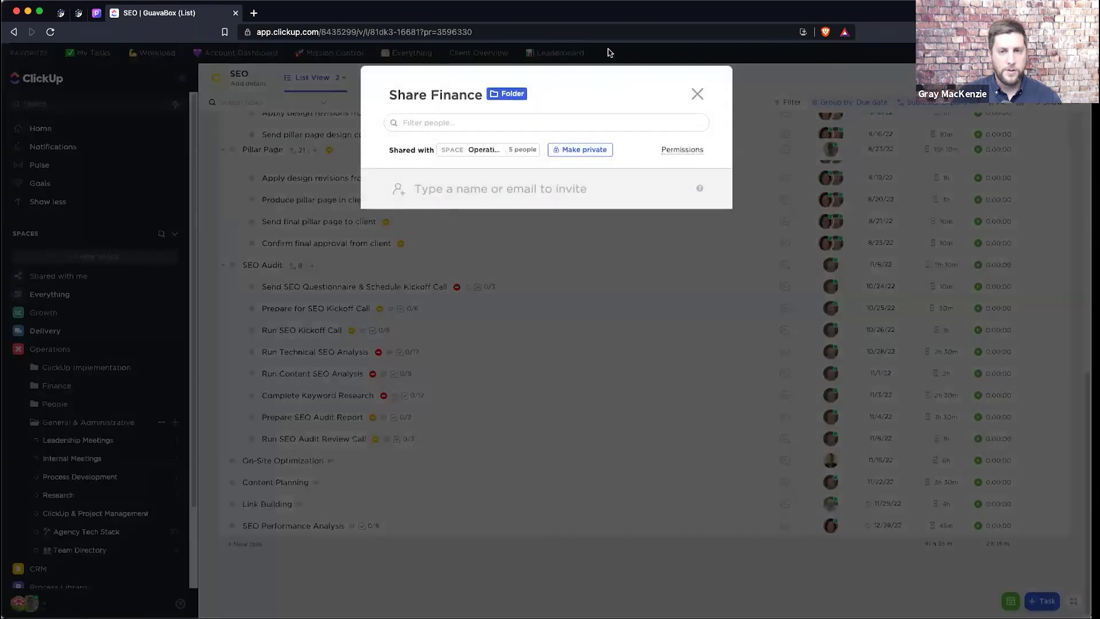
{"action": "left_click", "coordinate": [582, 147]}
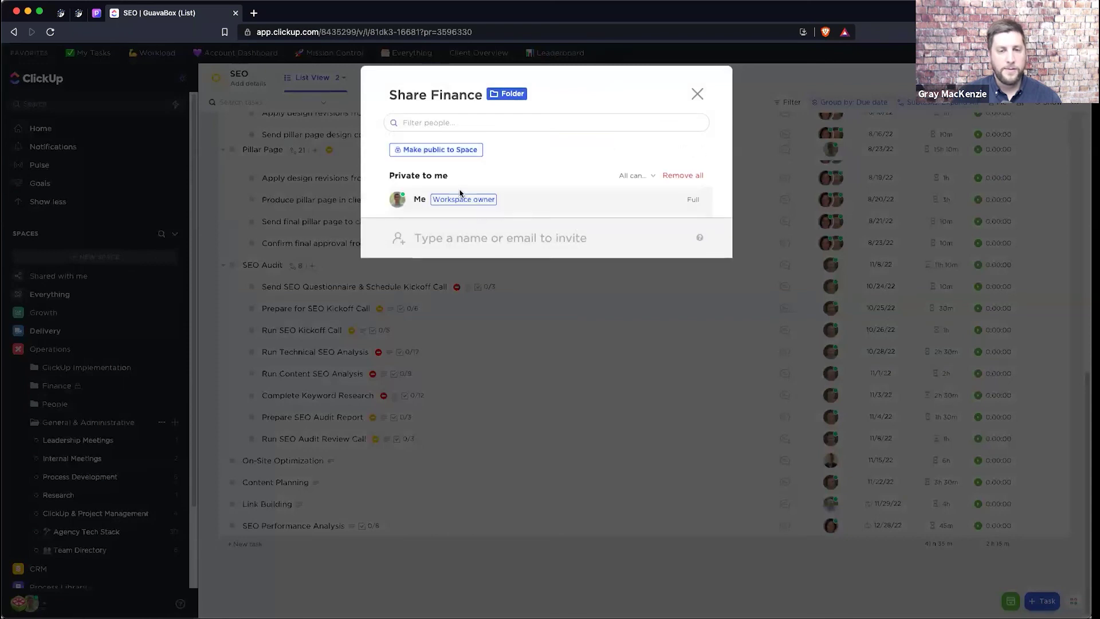
{"action": "left_click", "coordinate": [479, 150]}
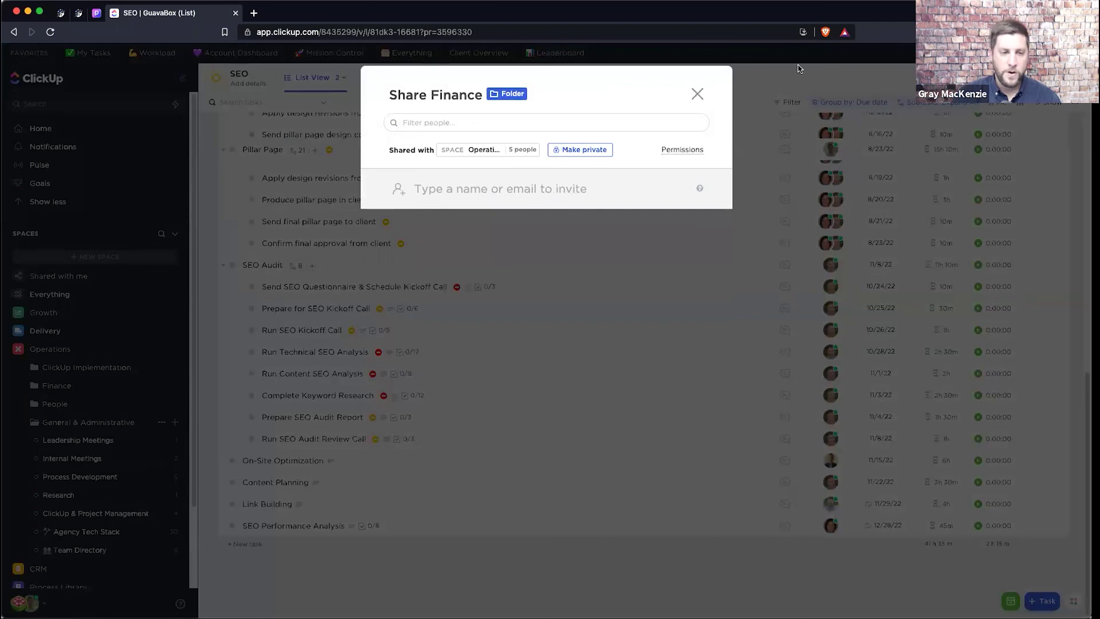
{"action": "left_click", "coordinate": [698, 94]}
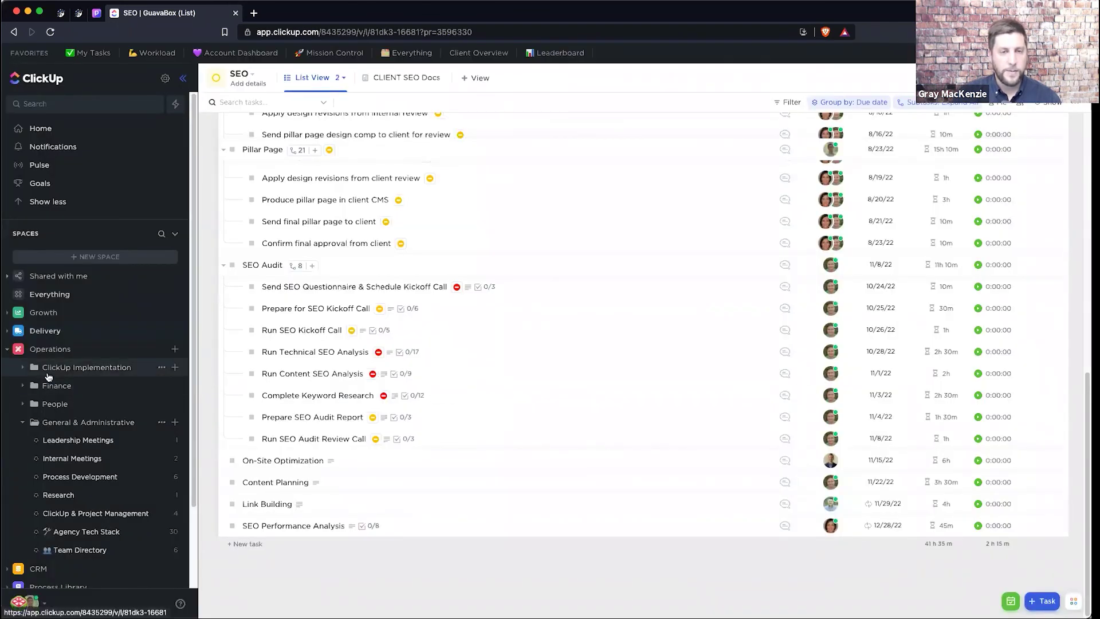
Expand the Delivery space, view the FullServ folder's creation options and the SEO Audit task's available statuses, and dismiss both without changes
{"action": "left_click", "coordinate": [8, 331]}
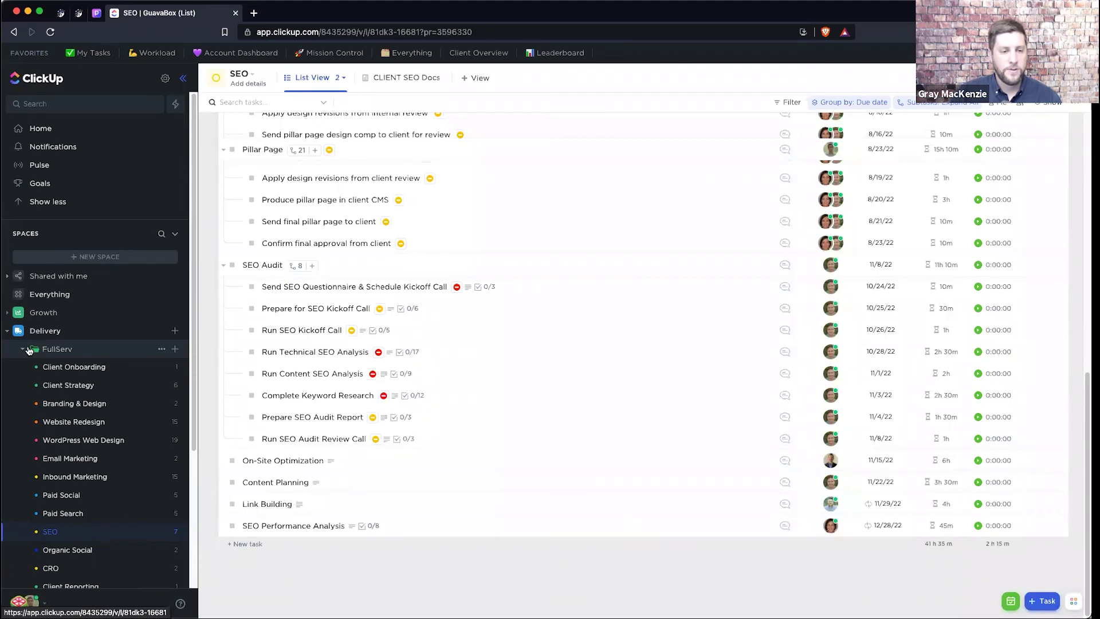
{"action": "left_click", "coordinate": [173, 351]}
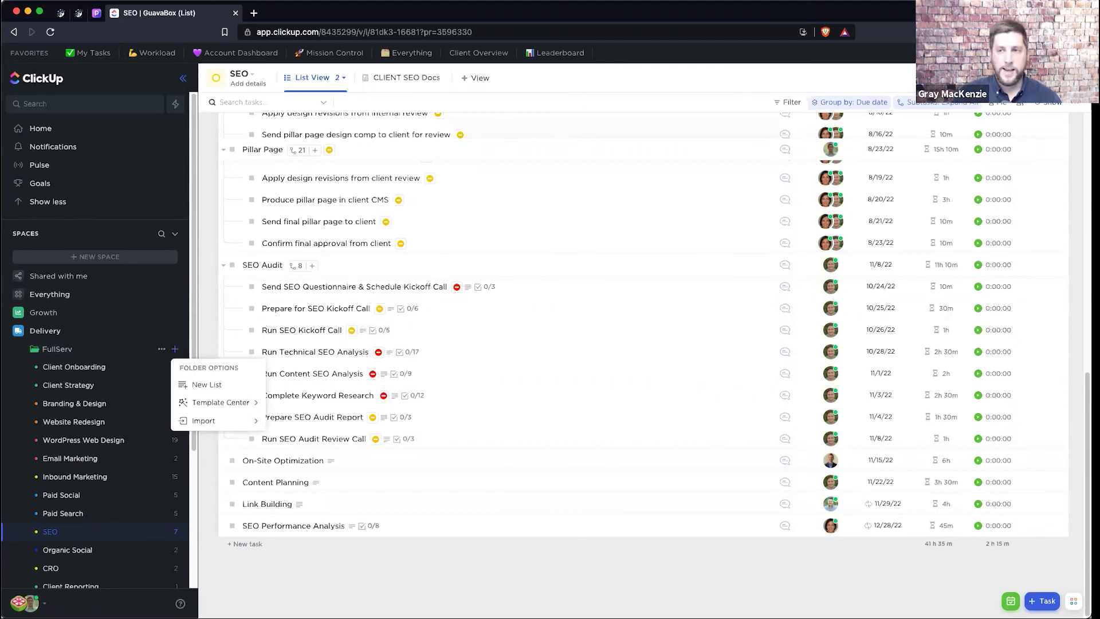
{"action": "left_click", "coordinate": [232, 265]}
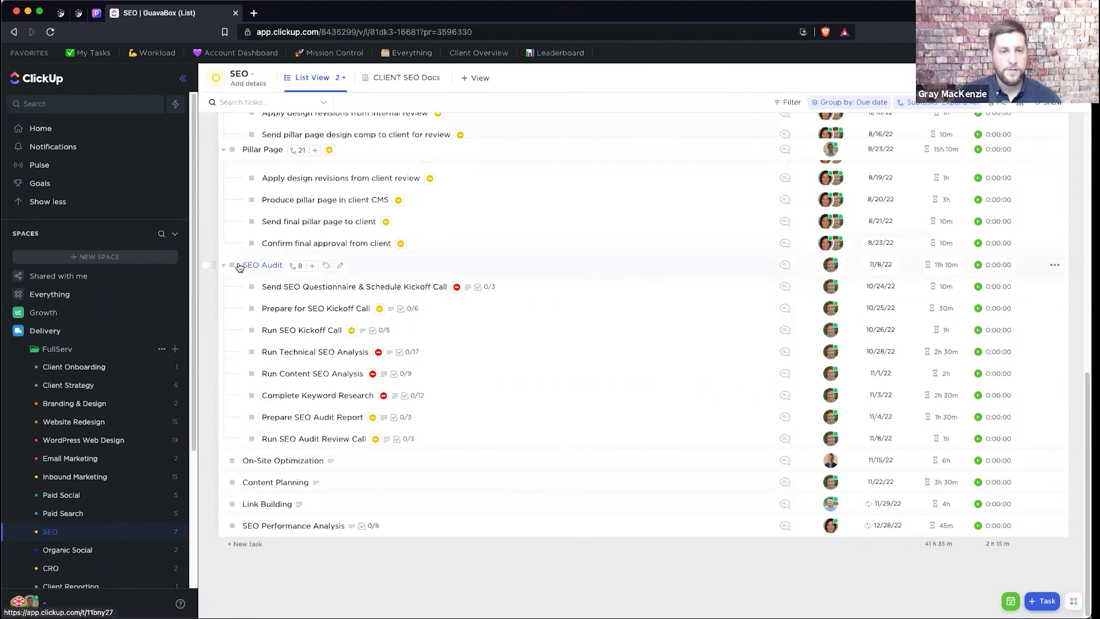
{"action": "left_click", "coordinate": [232, 265]}
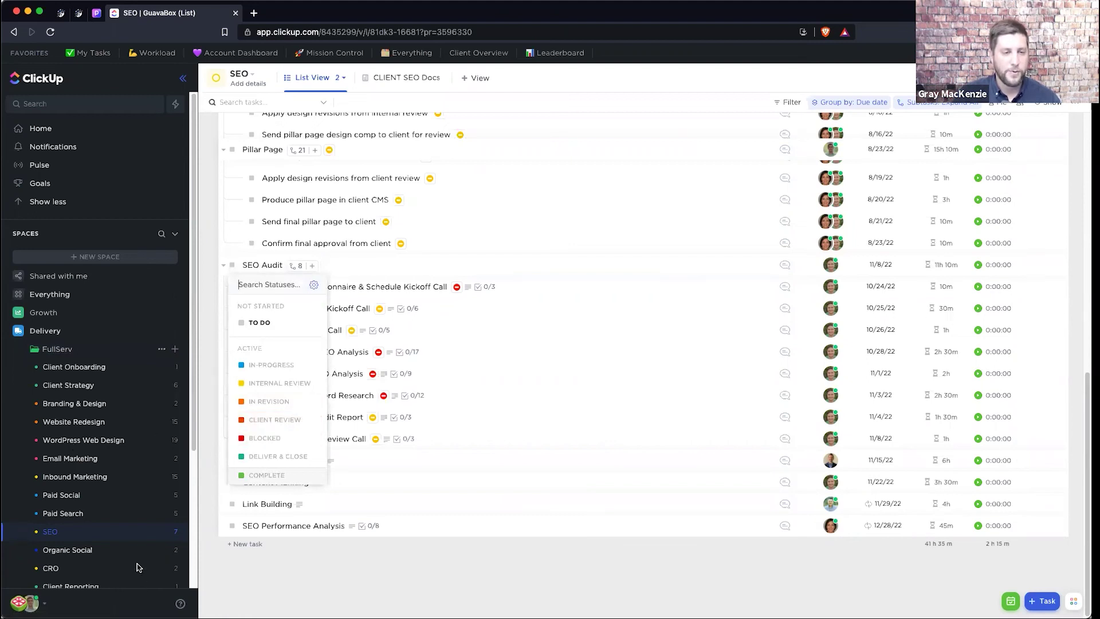
{"action": "left_click", "coordinate": [322, 555]}
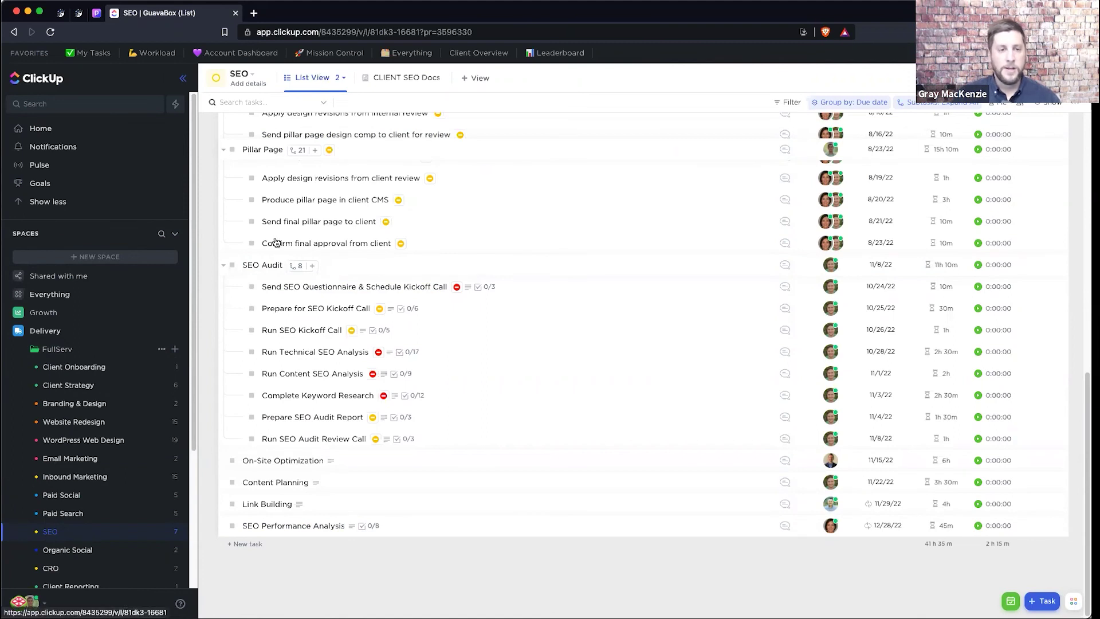
Open the Client View of the FullServ folder and set its task grouping to None
{"action": "left_click", "coordinate": [62, 350]}
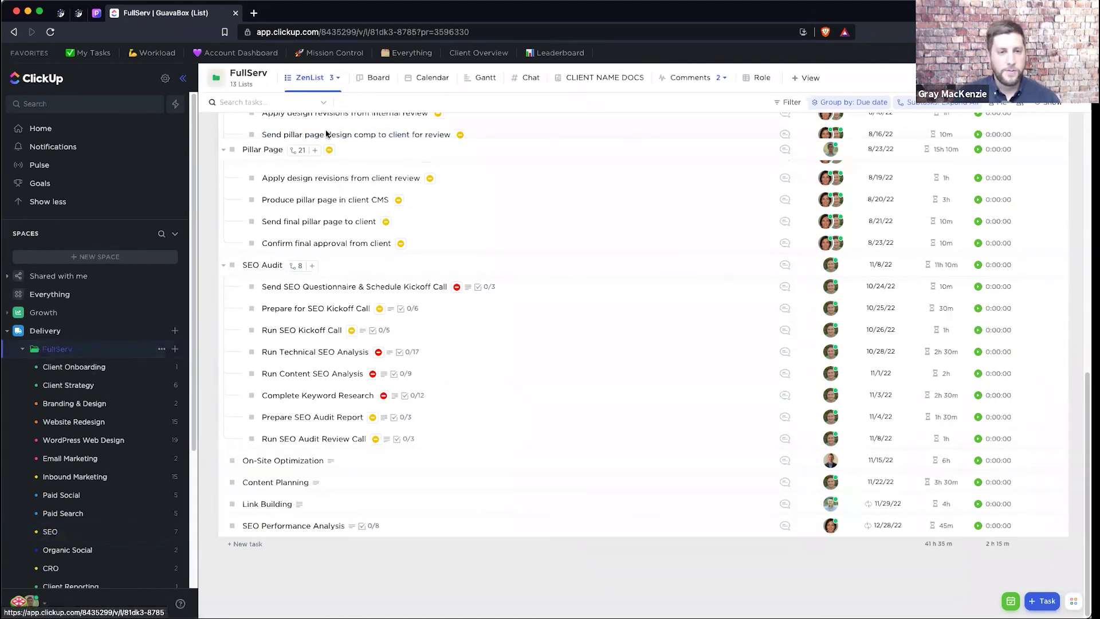
{"action": "left_click", "coordinate": [336, 77]}
{"action": "left_click", "coordinate": [295, 142]}
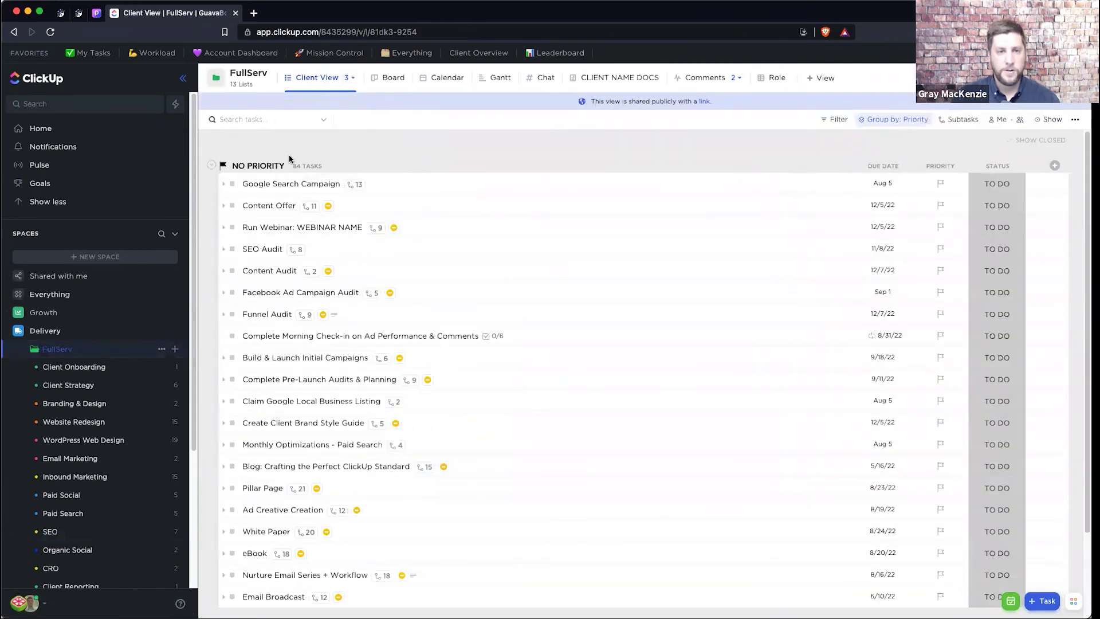
{"action": "left_click", "coordinate": [949, 120]}
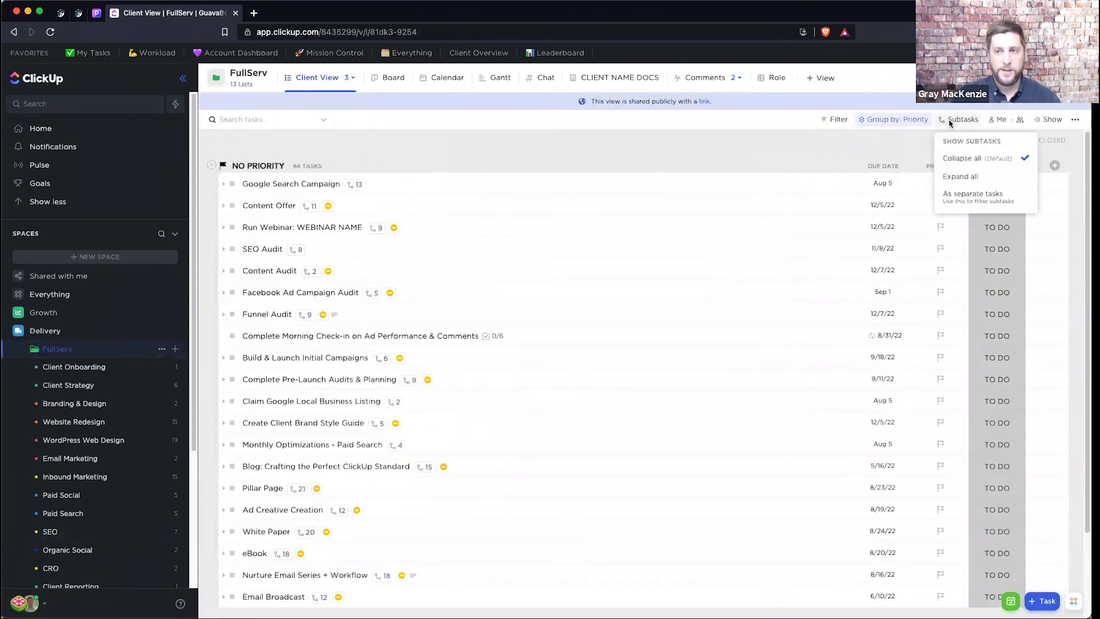
{"action": "left_click", "coordinate": [892, 122]}
{"action": "left_click", "coordinate": [892, 121]}
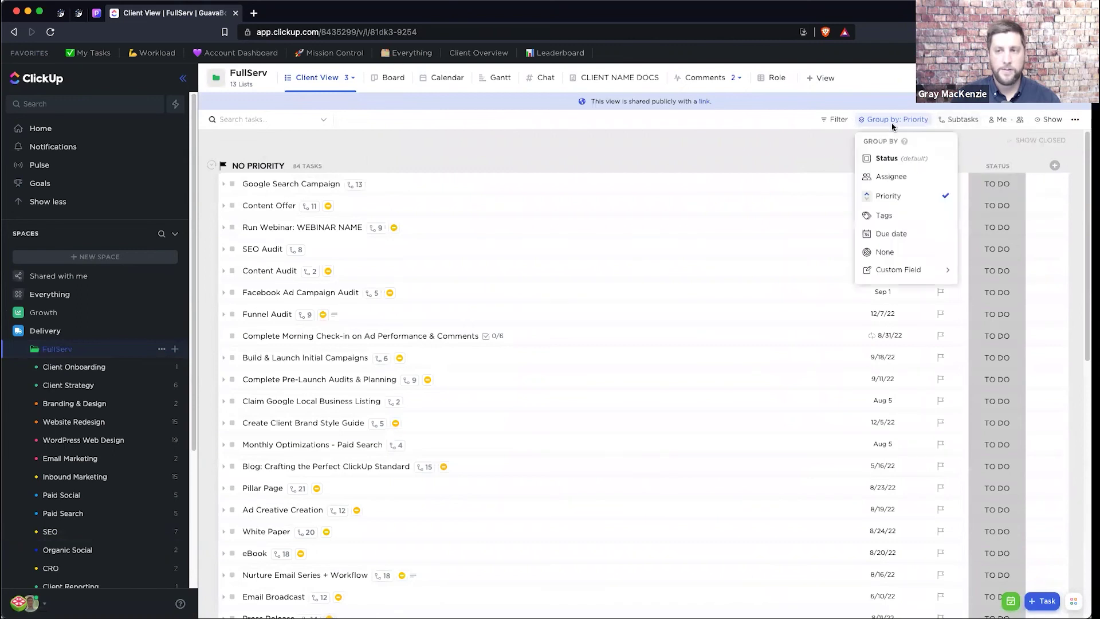
{"action": "left_click", "coordinate": [901, 253]}
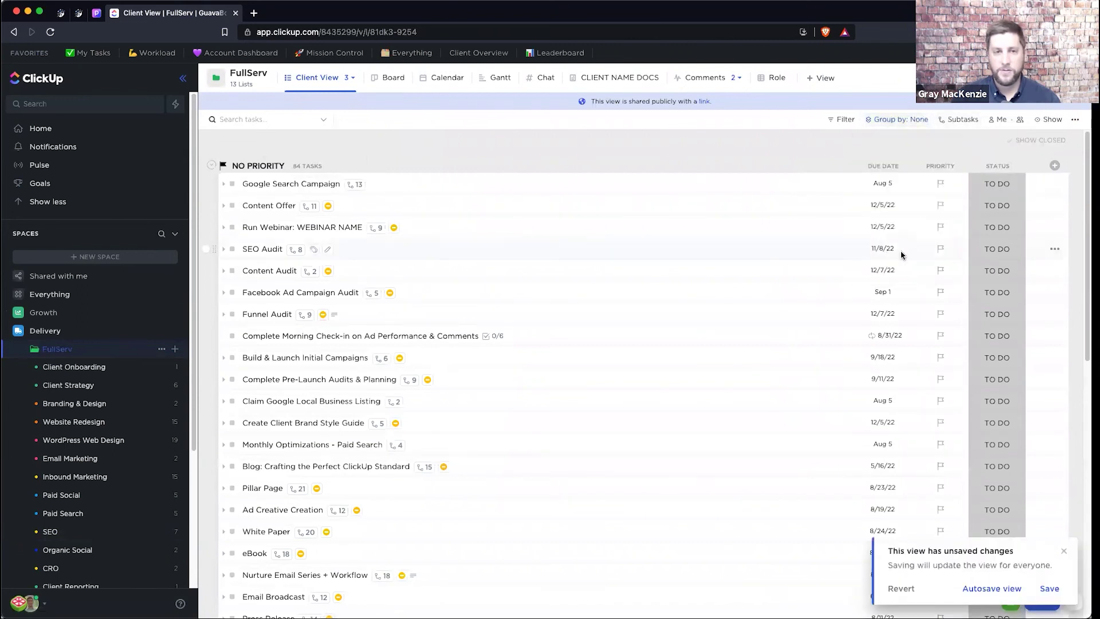
Sort the Client View tasks by due date and add the Lists column
{"action": "left_click", "coordinate": [900, 166]}
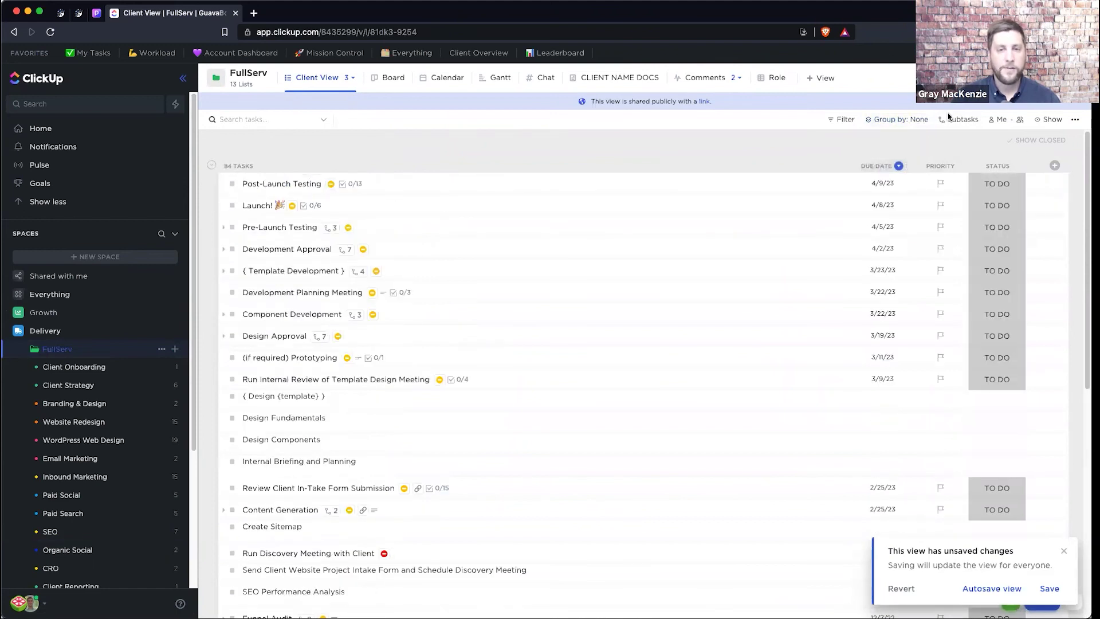
{"action": "left_click", "coordinate": [1054, 166]}
{"action": "scroll", "coordinate": [903, 309], "scroll_direction": "down", "scroll_amount": 5}
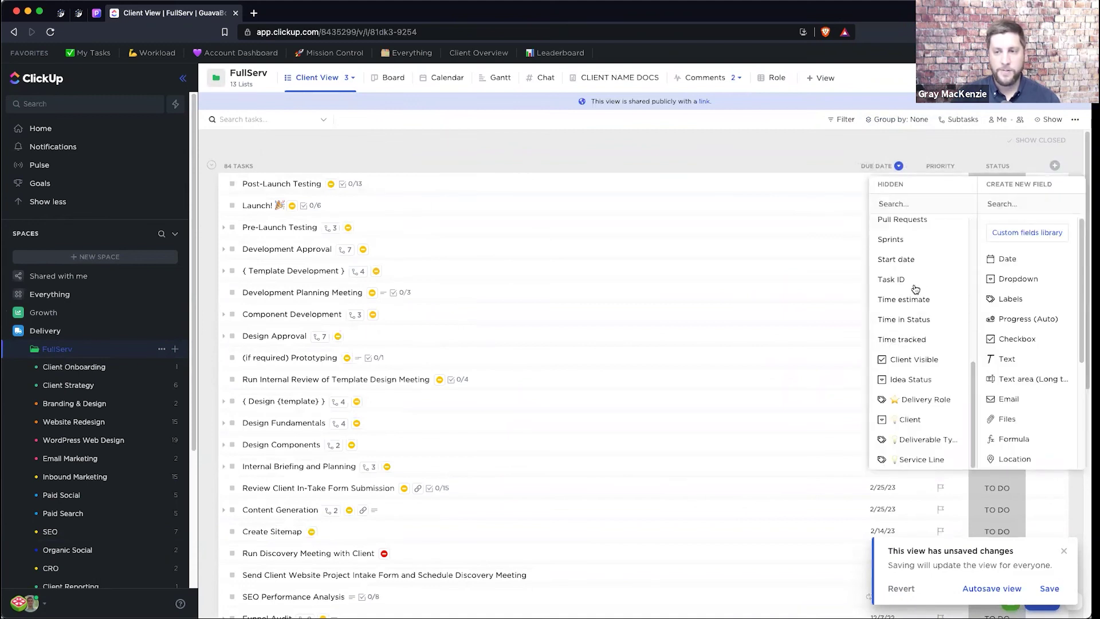
{"action": "scroll", "coordinate": [914, 278], "scroll_direction": "up", "scroll_amount": 3}
{"action": "scroll", "coordinate": [914, 277], "scroll_direction": "up", "scroll_amount": 1}
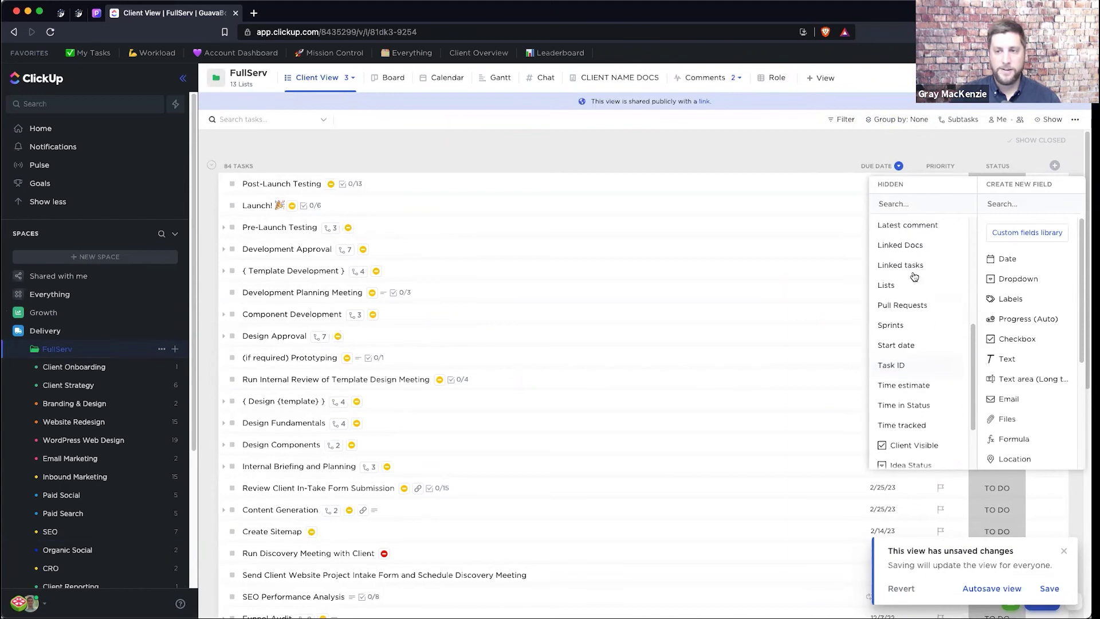
{"action": "left_click", "coordinate": [888, 306]}
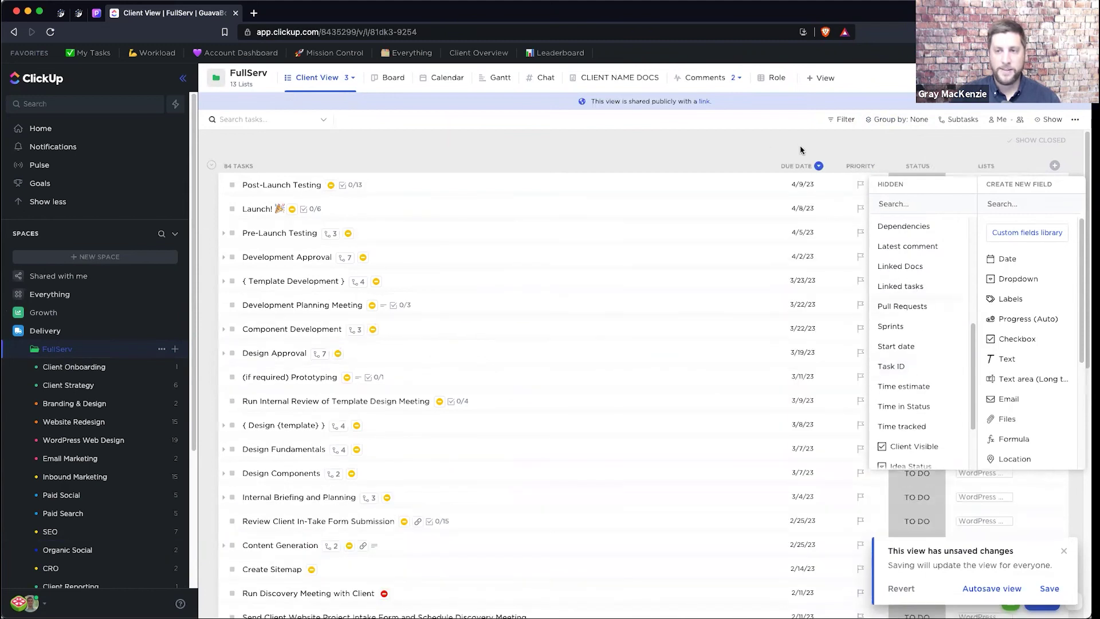
{"action": "left_click", "coordinate": [802, 151]}
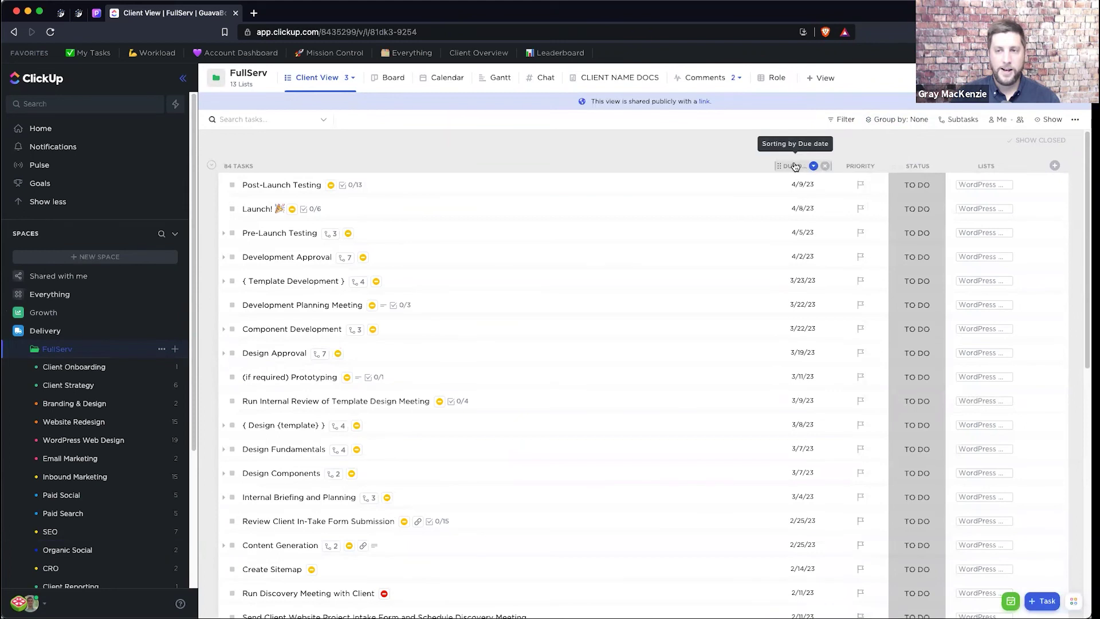
Hide the Priority column in the Client View
{"action": "left_click", "coordinate": [813, 166]}
{"action": "left_click", "coordinate": [857, 169]}
{"action": "left_click", "coordinate": [878, 166]}
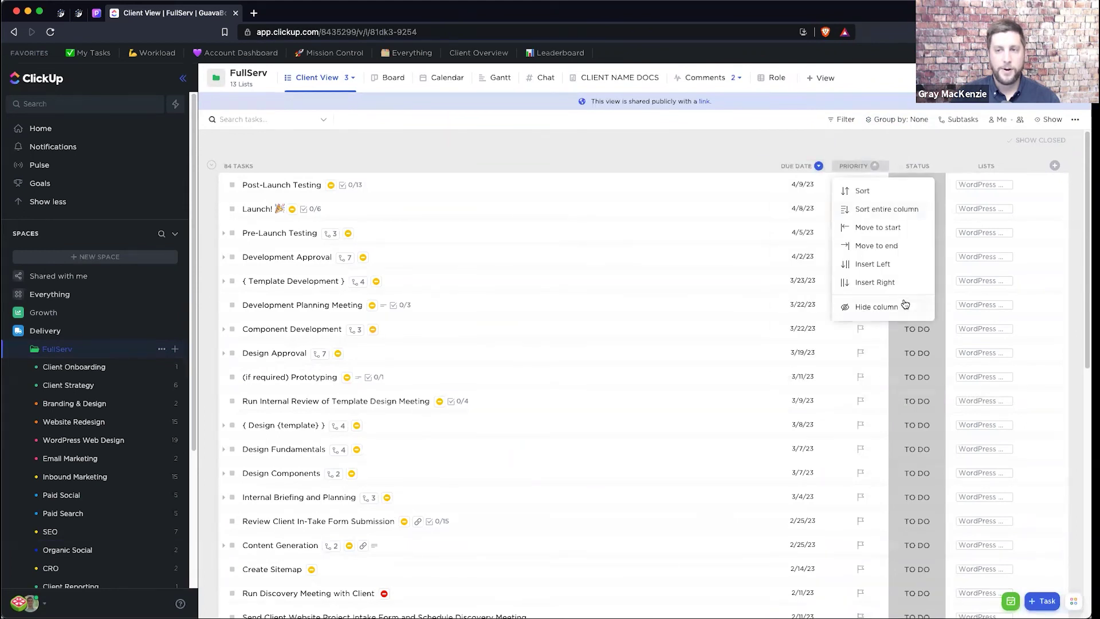
{"action": "left_click", "coordinate": [905, 305]}
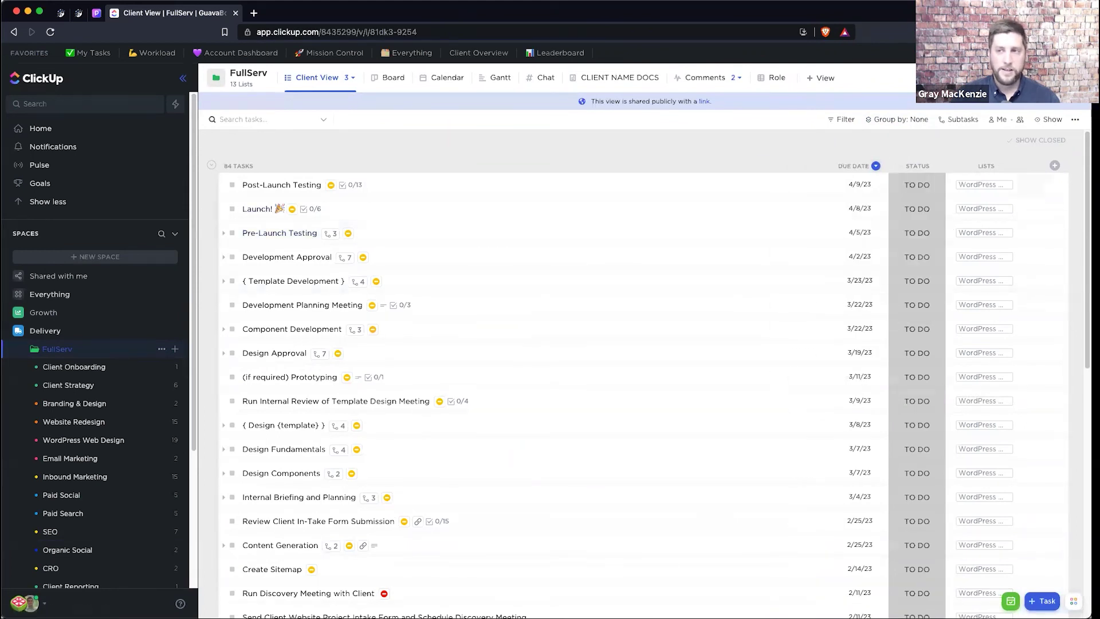
Review the Client View's public sharing settings, switch task opening off and back on, and close them
{"action": "left_click", "coordinate": [704, 100]}
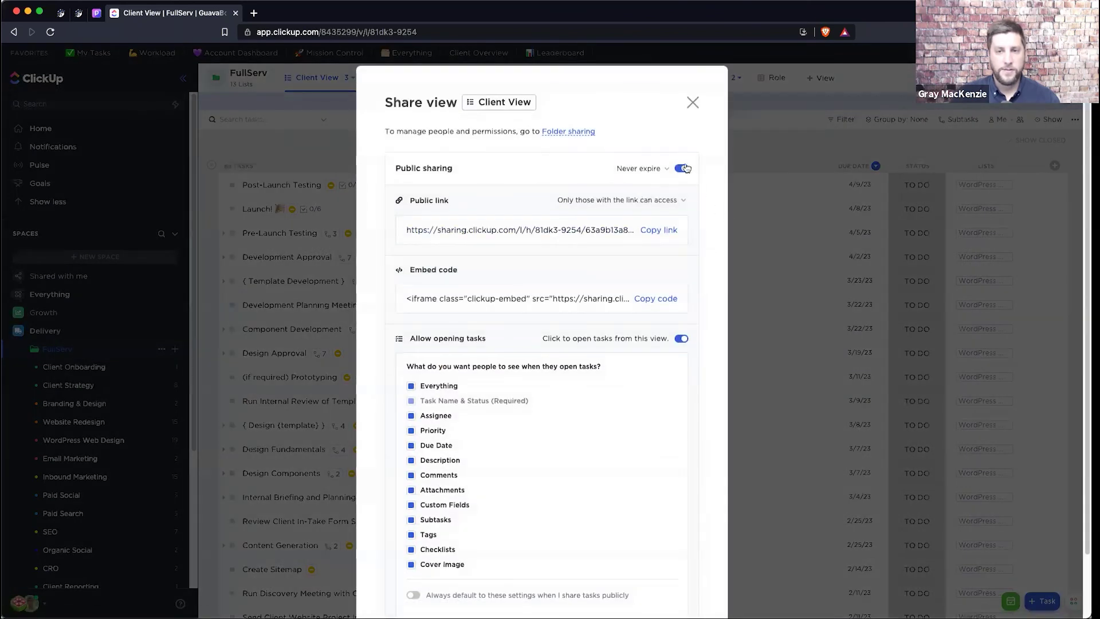
{"action": "left_click", "coordinate": [658, 170]}
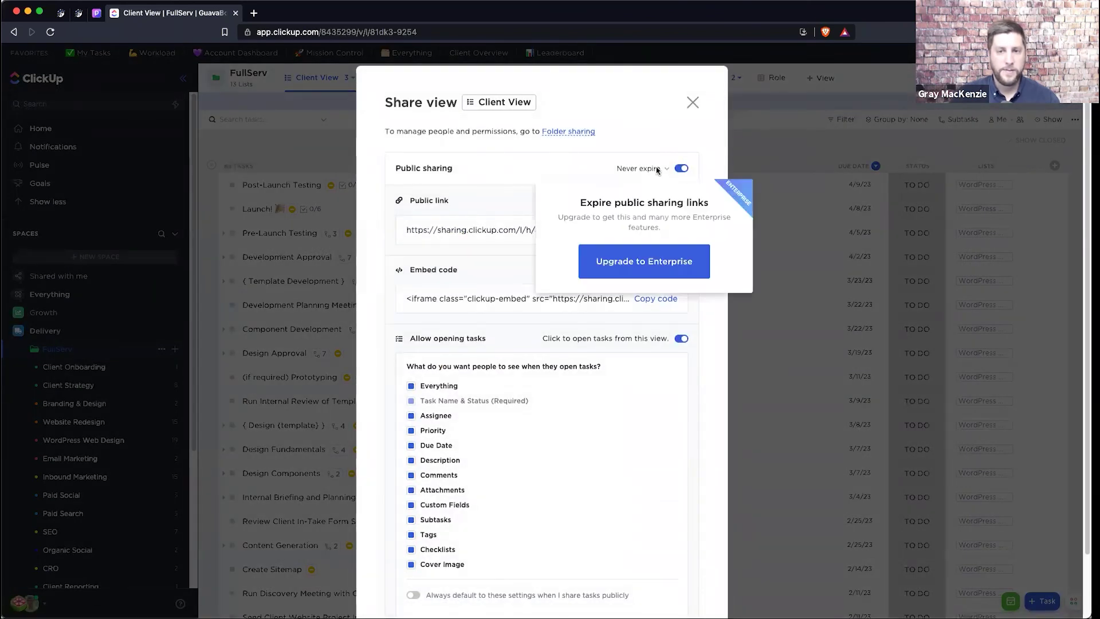
{"action": "left_click", "coordinate": [657, 170]}
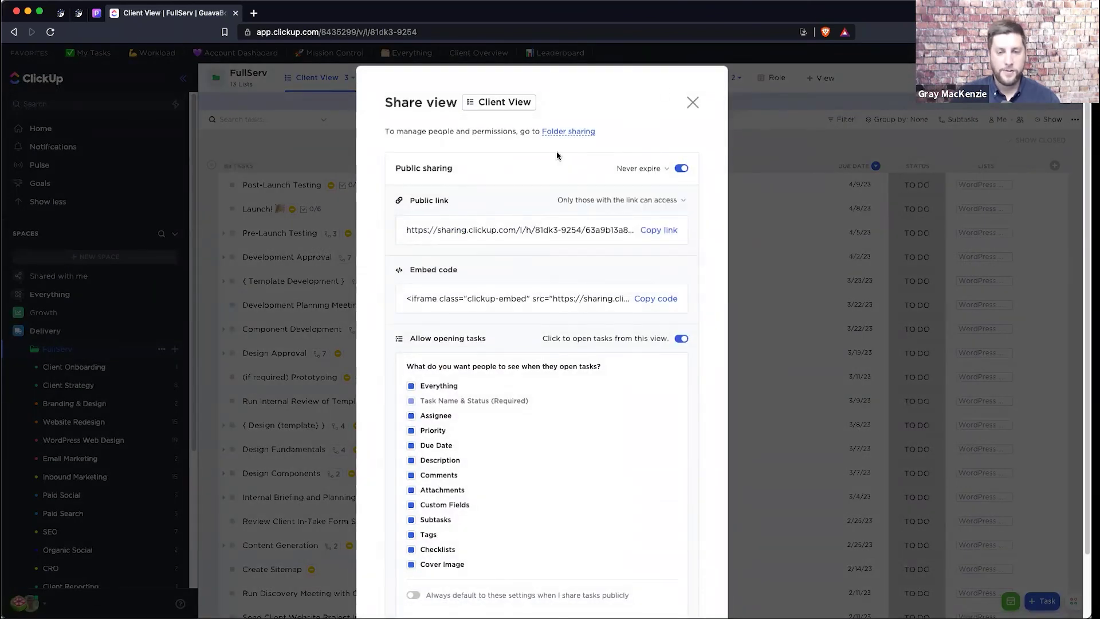
{"action": "scroll", "coordinate": [524, 269], "scroll_direction": "down", "scroll_amount": 3}
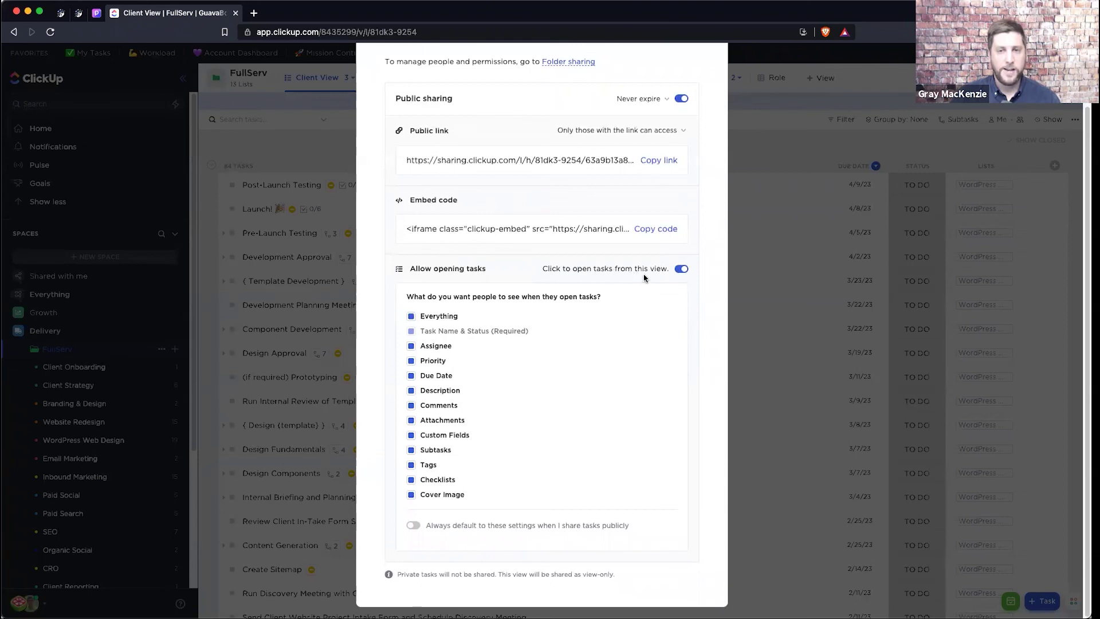
{"action": "left_click", "coordinate": [680, 269]}
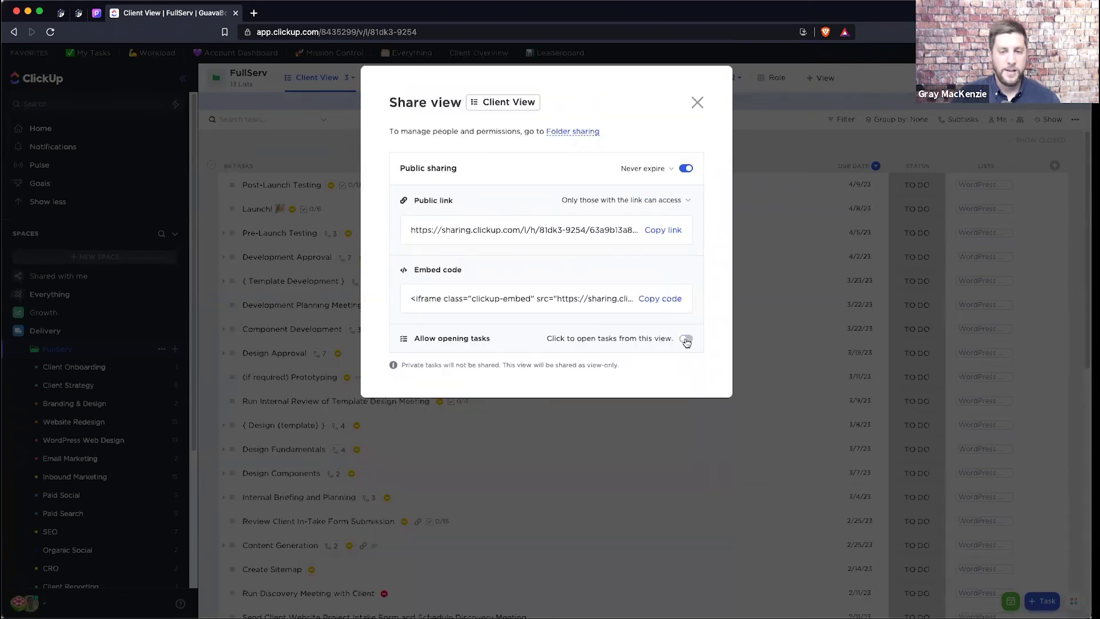
{"action": "left_click", "coordinate": [685, 339]}
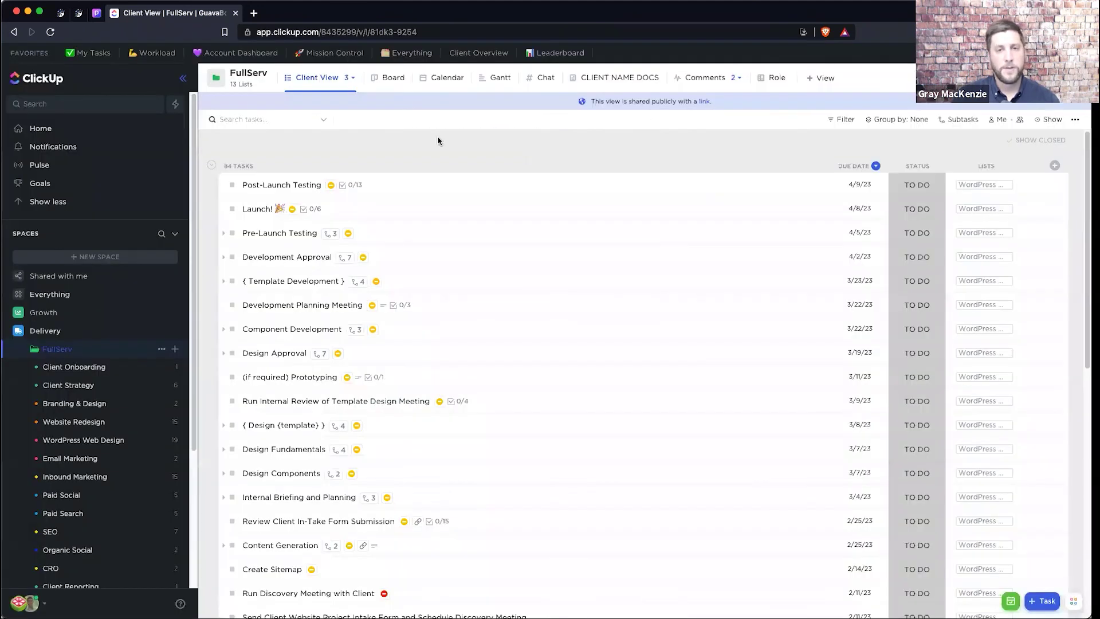
{"action": "left_click", "coordinate": [692, 102]}
View the FullServ folder's tasks in the Board and Calendar views
{"action": "left_click", "coordinate": [393, 80]}
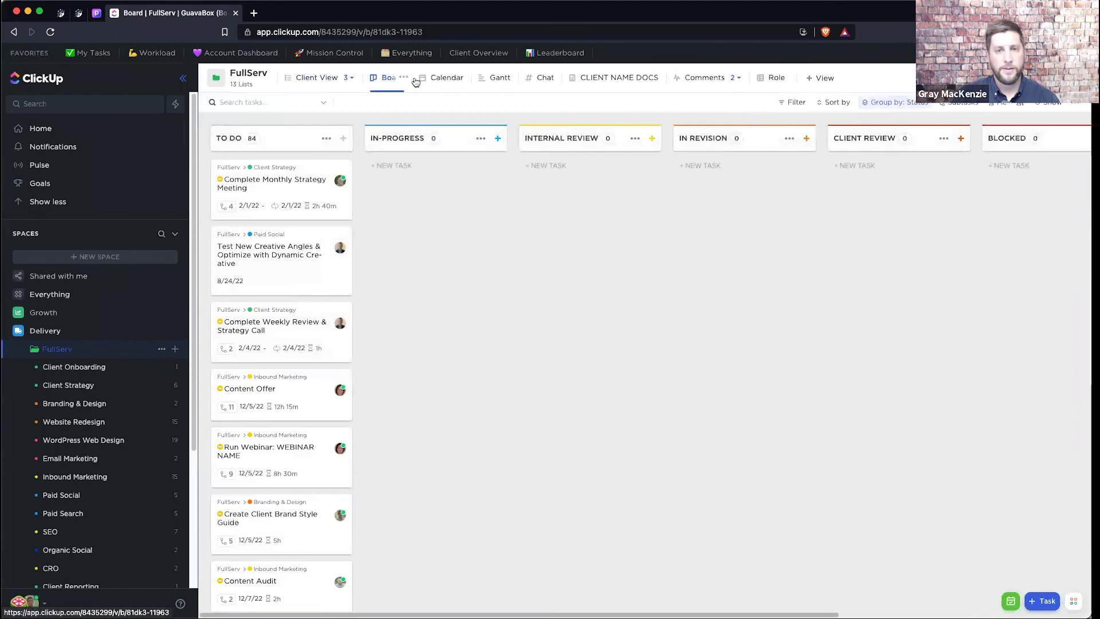
{"action": "left_click", "coordinate": [443, 79]}
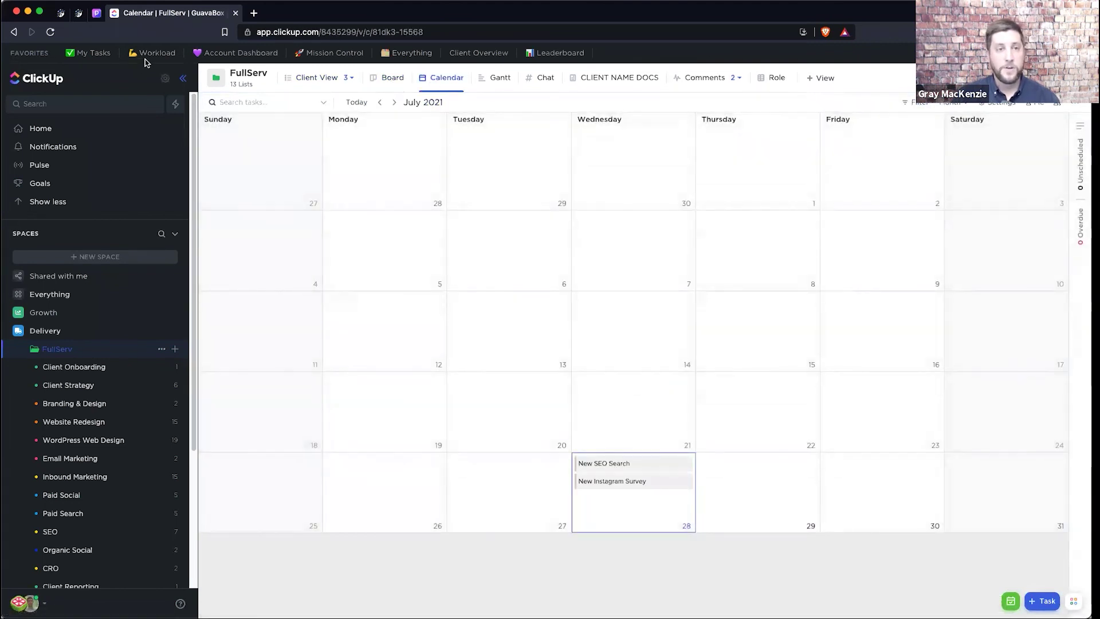
Switch to the Pitch presentation and advance to slide 14, "Leveraging ClickUp Enables"
{"action": "left_click", "coordinate": [97, 13]}
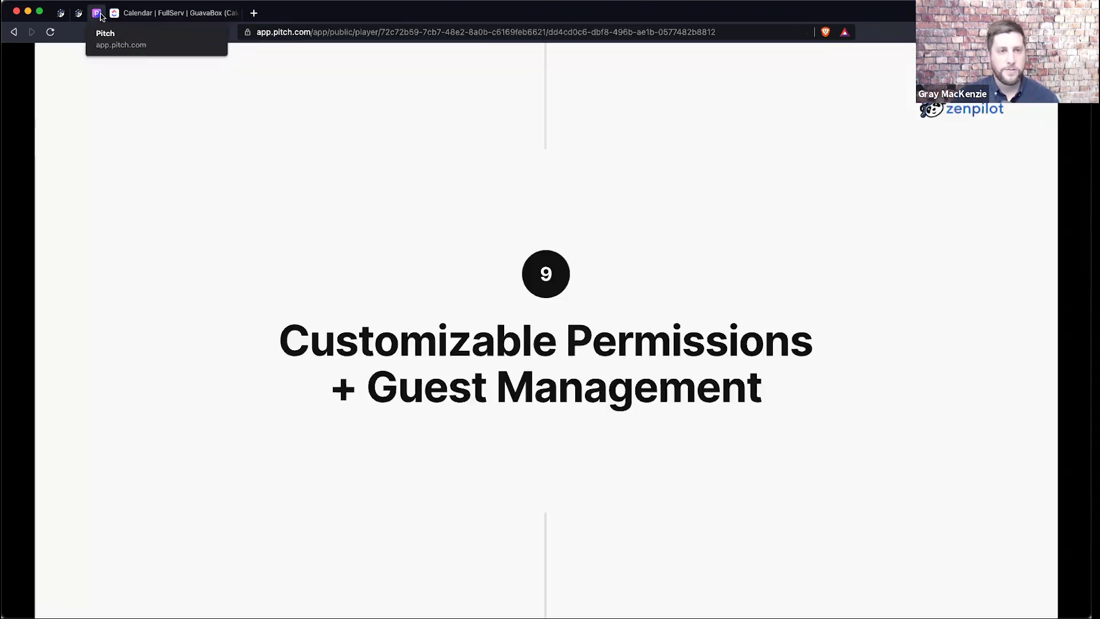
{"action": "left_click", "coordinate": [145, 13]}
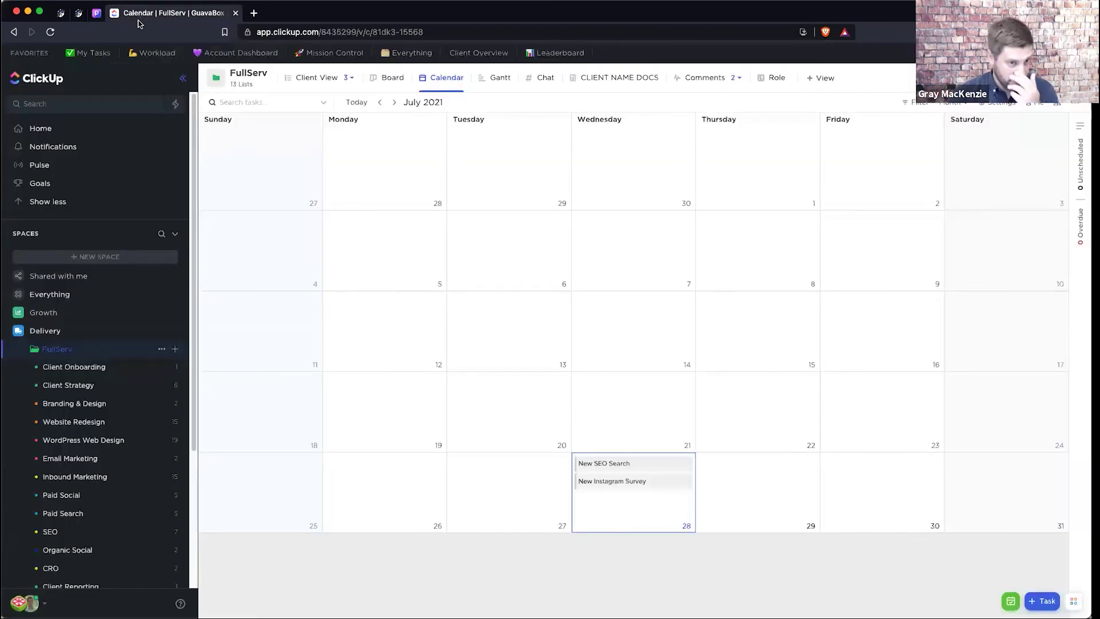
{"action": "left_click", "coordinate": [97, 13]}
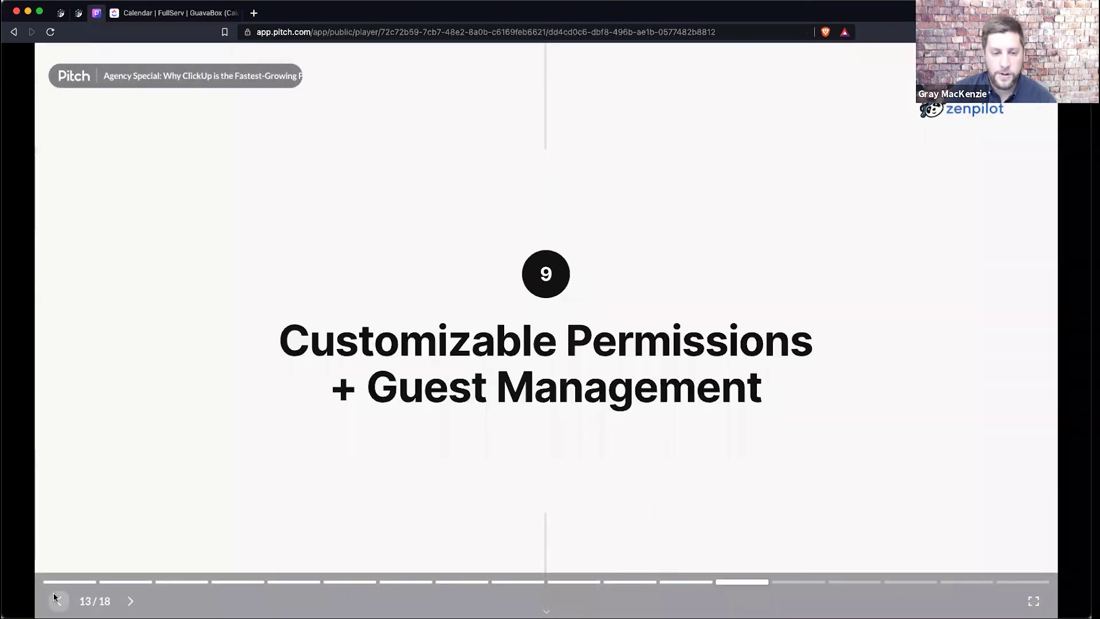
{"action": "left_click", "coordinate": [130, 601]}
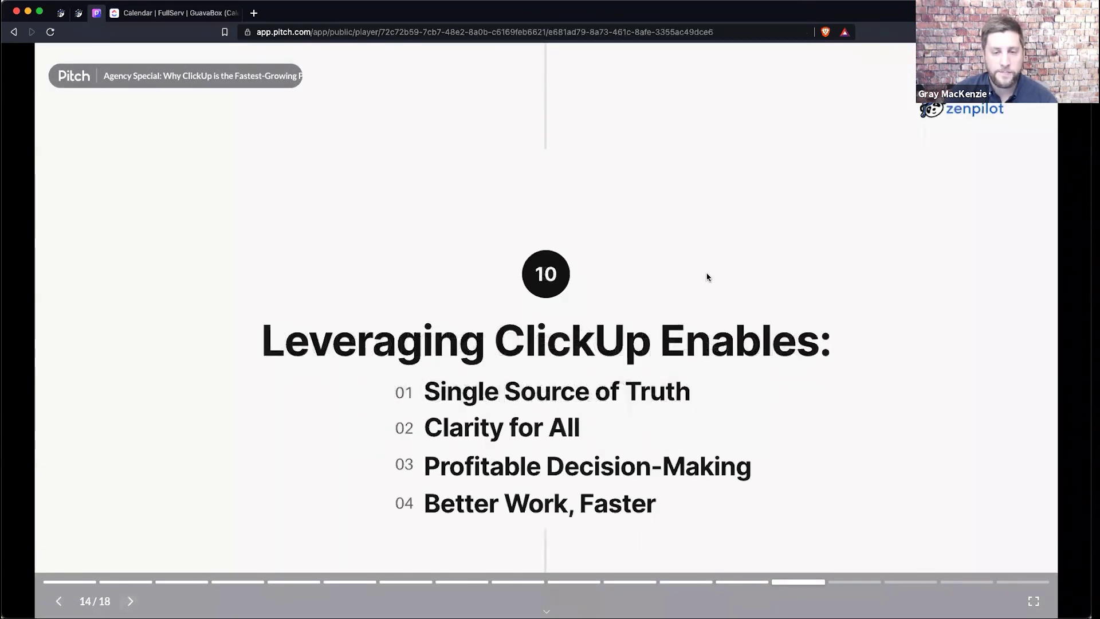